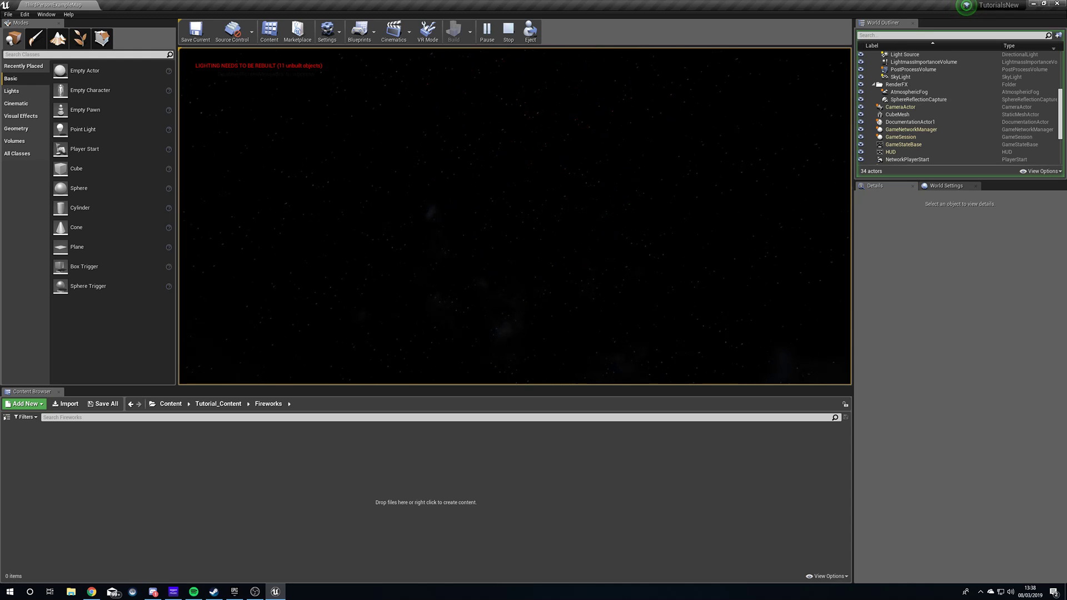
# Step: Stop the running play session of the level
pyautogui.press('Escape')
pyautogui.moveTo(515, 215); pyautogui.dragTo(450, 259, button='right')
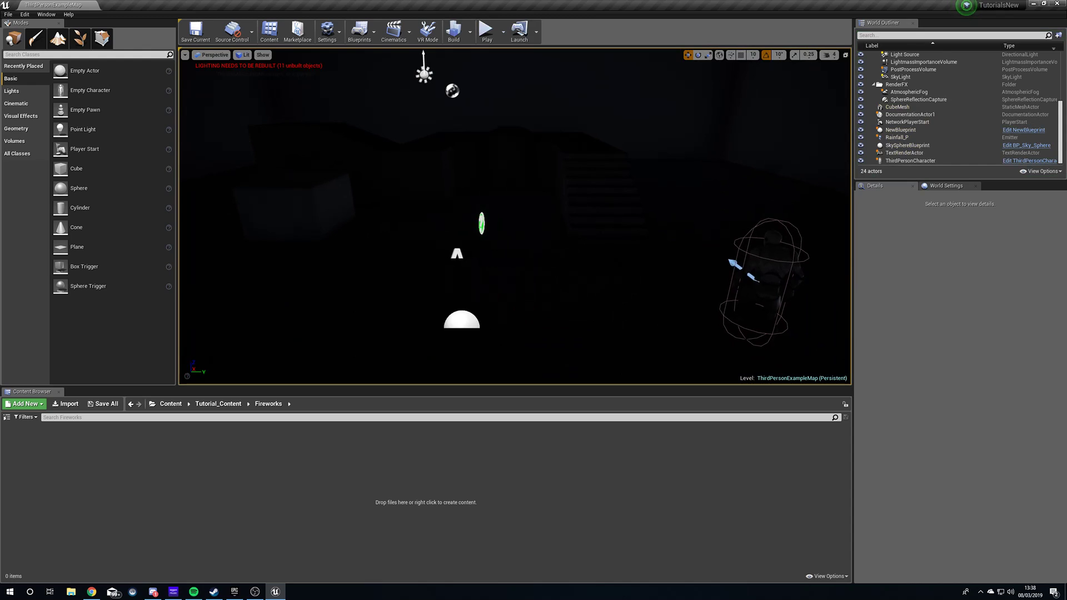
pyautogui.moveTo(515, 216); pyautogui.dragTo(485, 209, button='right')
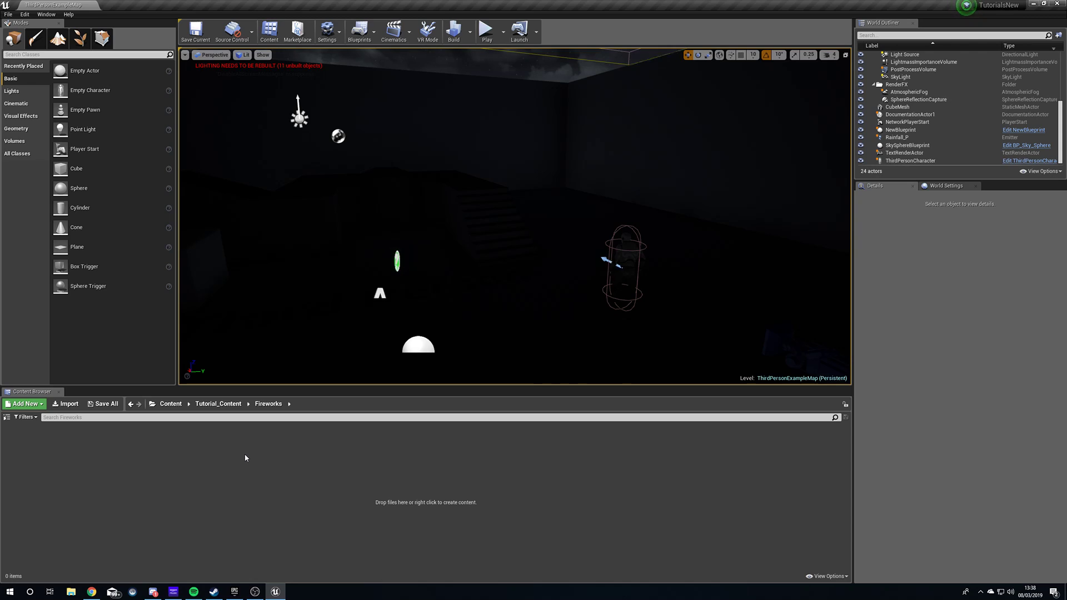
# Step: Create a material named FireworksDot_M in the Fireworks folder and open it for editing
pyautogui.rightClick(178, 459)
pyautogui.click(255, 299)
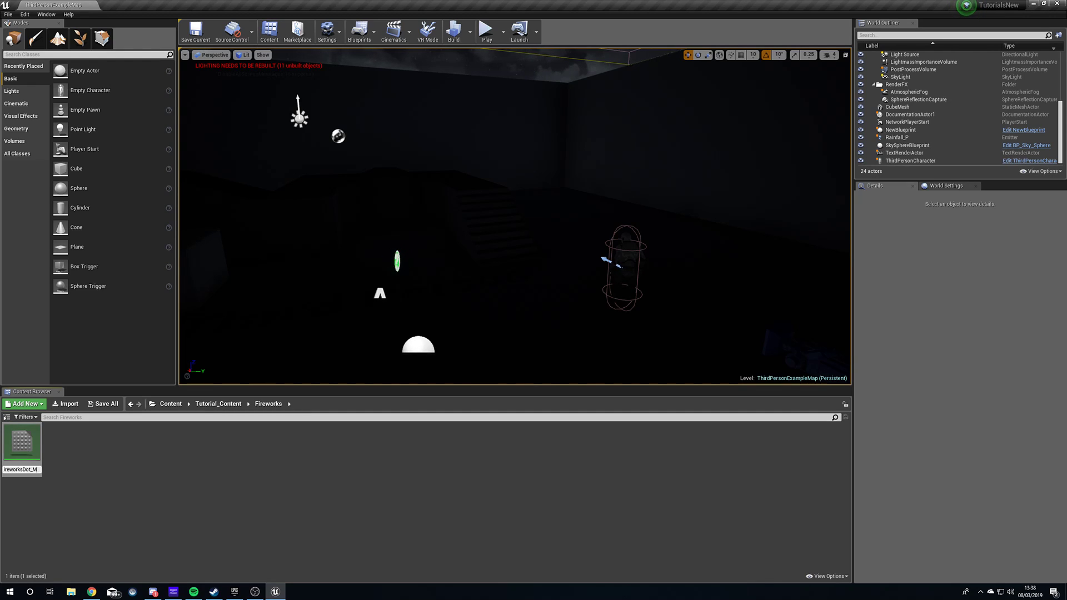
pyautogui.press('Return')
pyautogui.doubleClick(23, 443)
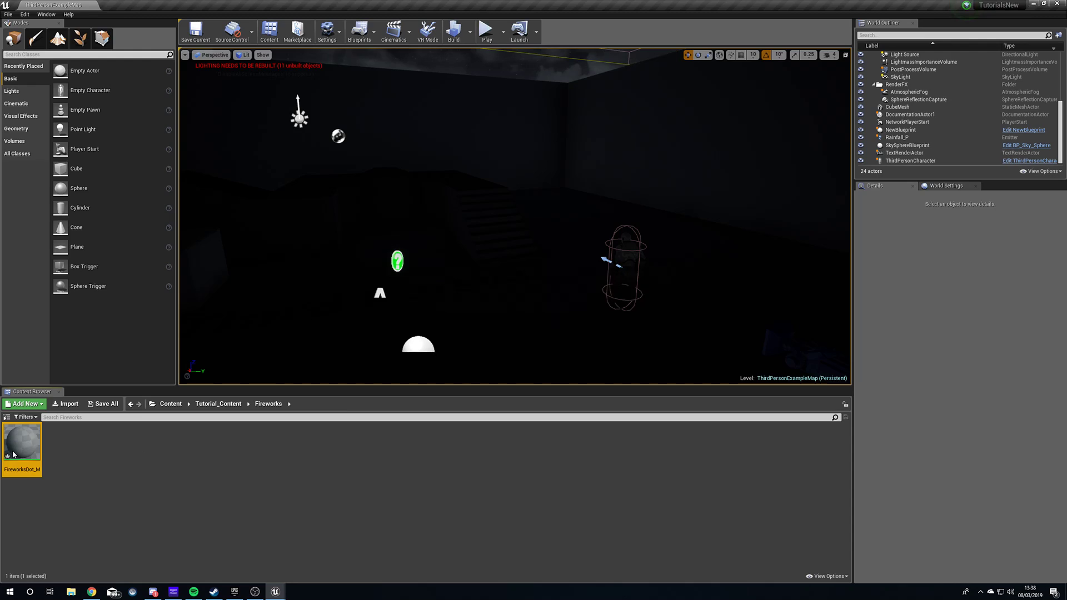
pyautogui.click(575, 264)
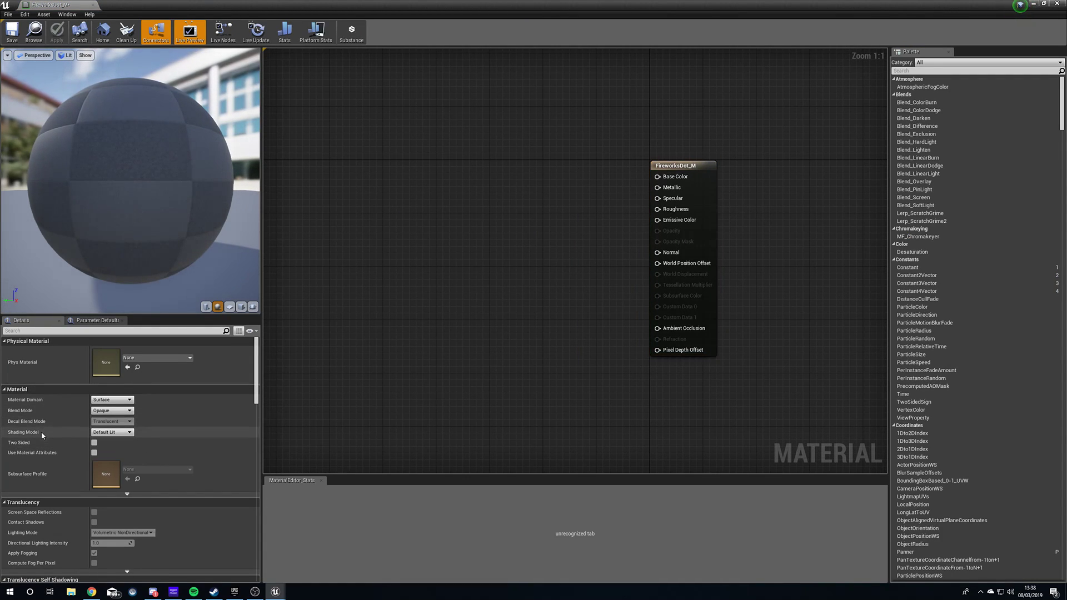
# Step: Set the material's shading model to Unlit and its blend mode to Additive
pyautogui.click(127, 432)
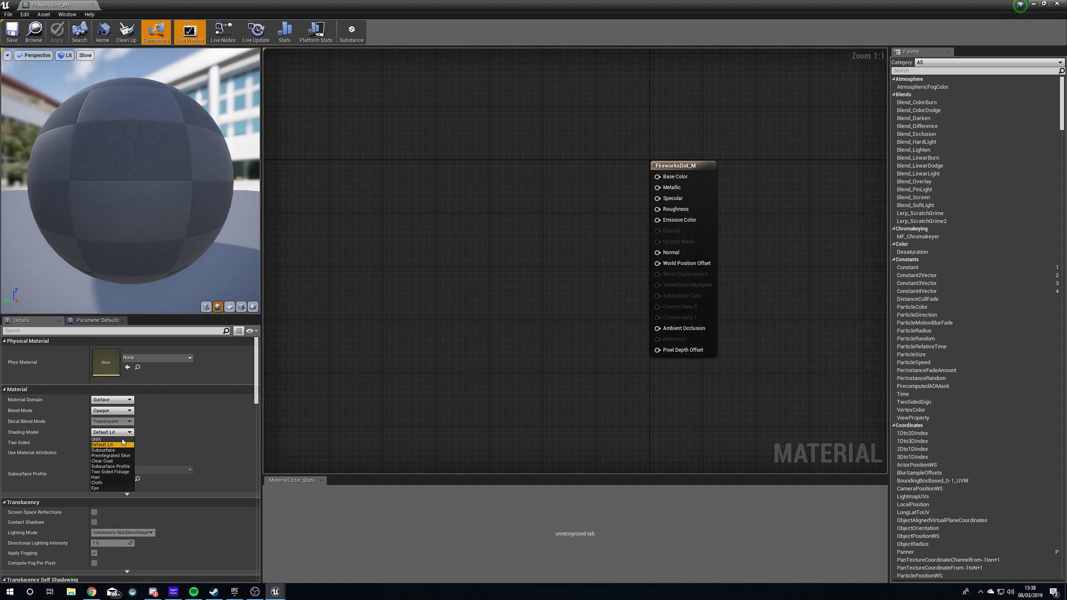
pyautogui.click(123, 440)
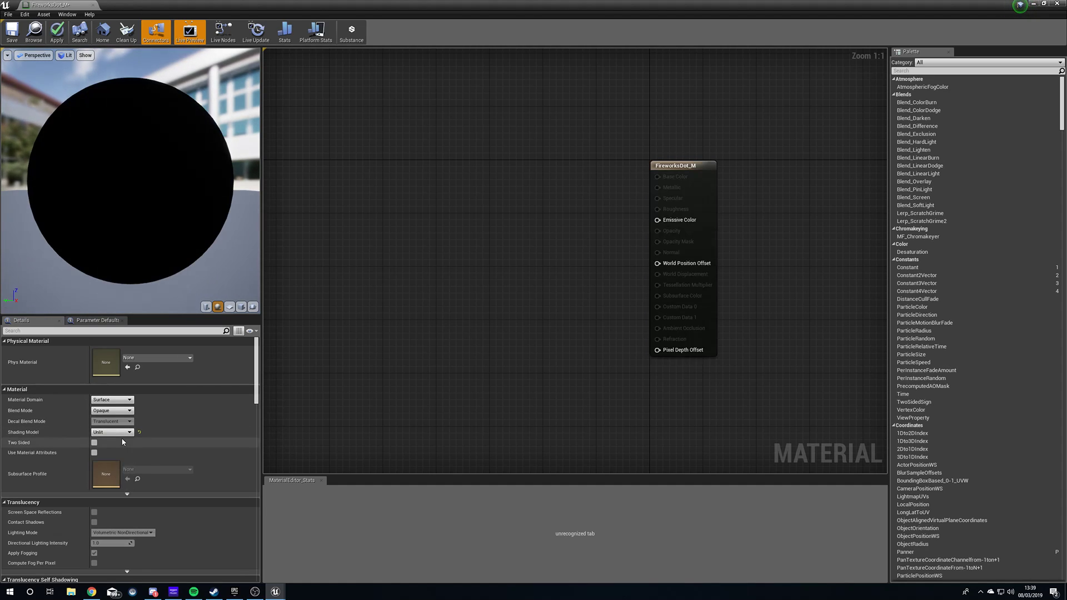
pyautogui.click(112, 411)
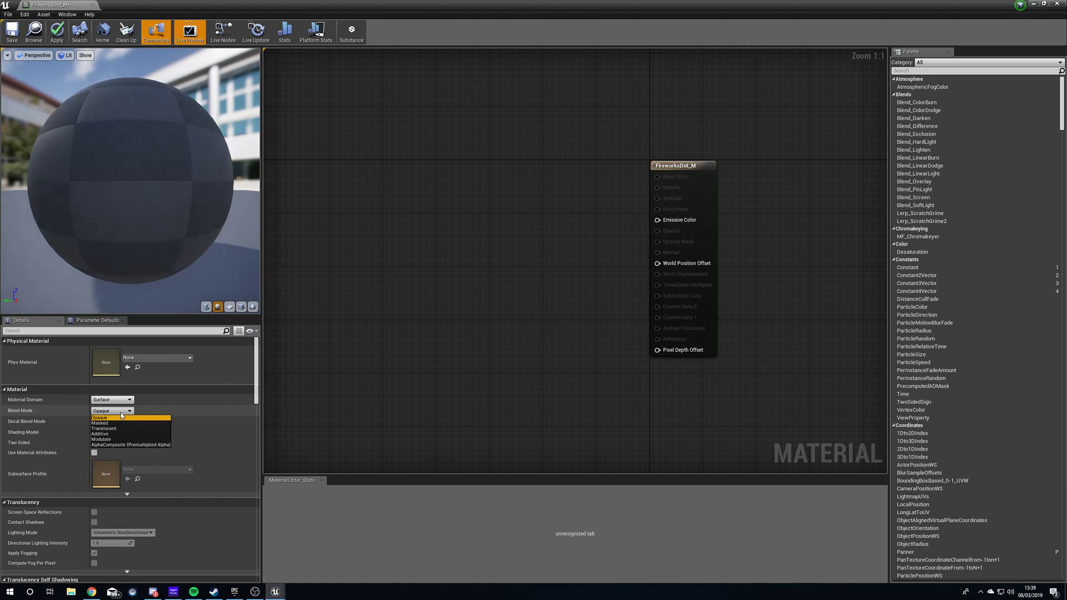
pyautogui.click(144, 433)
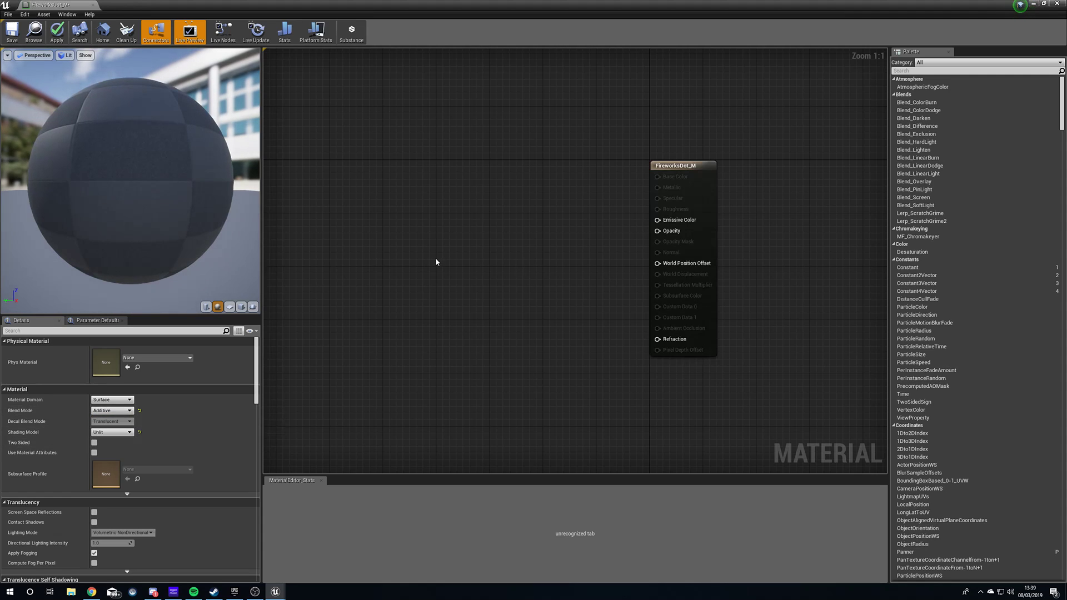
# Step: Add a RadialGradientExponential node to the material graph and place it to the left of the FireworksDot_M result node
pyautogui.moveTo(434, 236); pyautogui.dragTo(474, 267, button='right')
pyautogui.rightClick(474, 266)
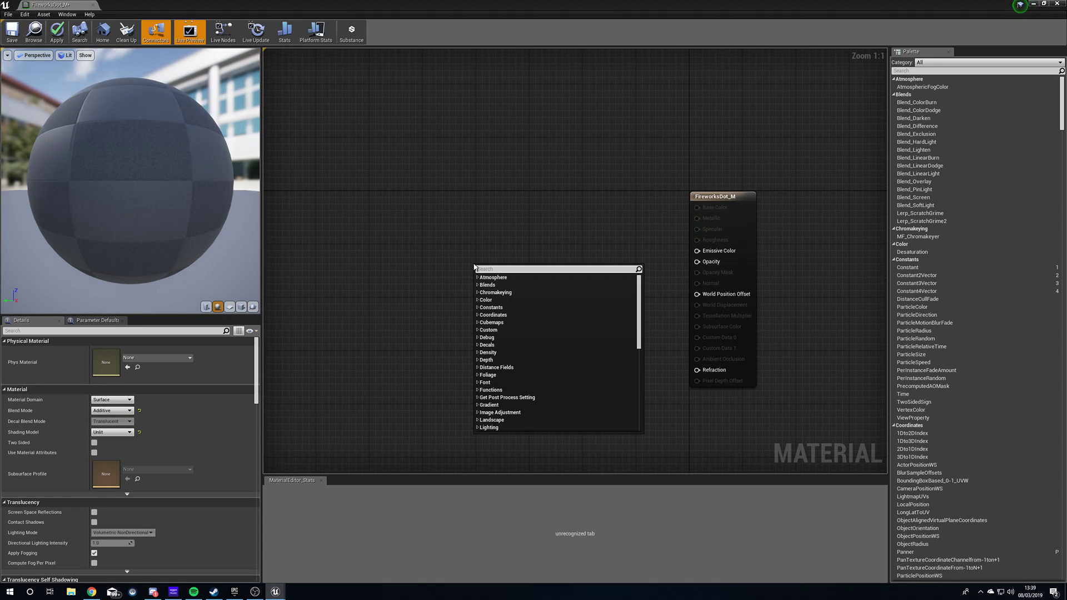
pyautogui.rightClick(434, 223)
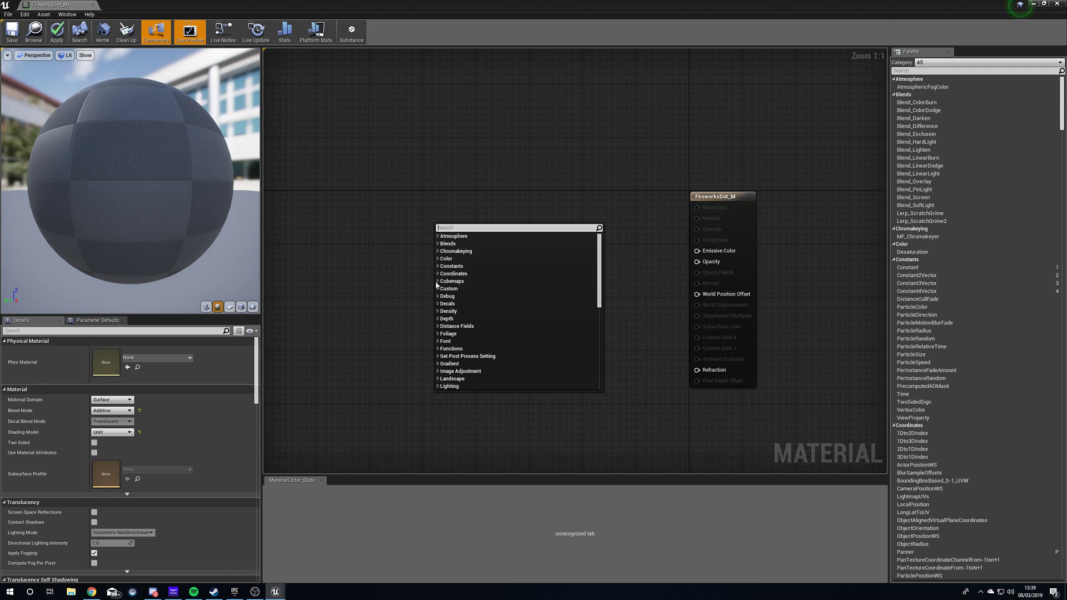
pyautogui.rightClick(405, 273)
pyautogui.write('radi')
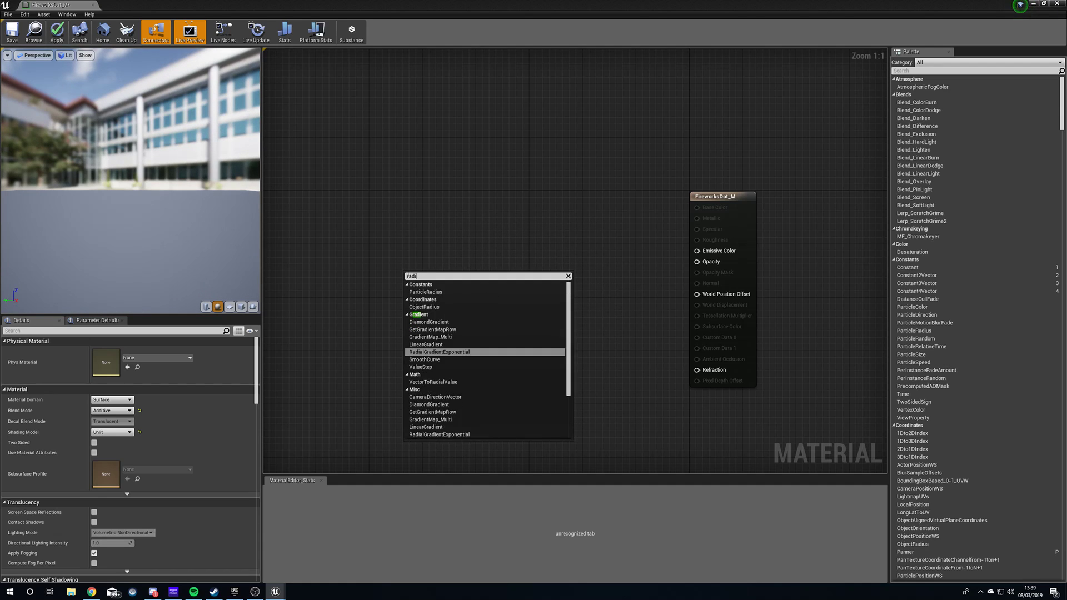
pyautogui.press('Return')
pyautogui.moveTo(462, 277); pyautogui.dragTo(448, 290)
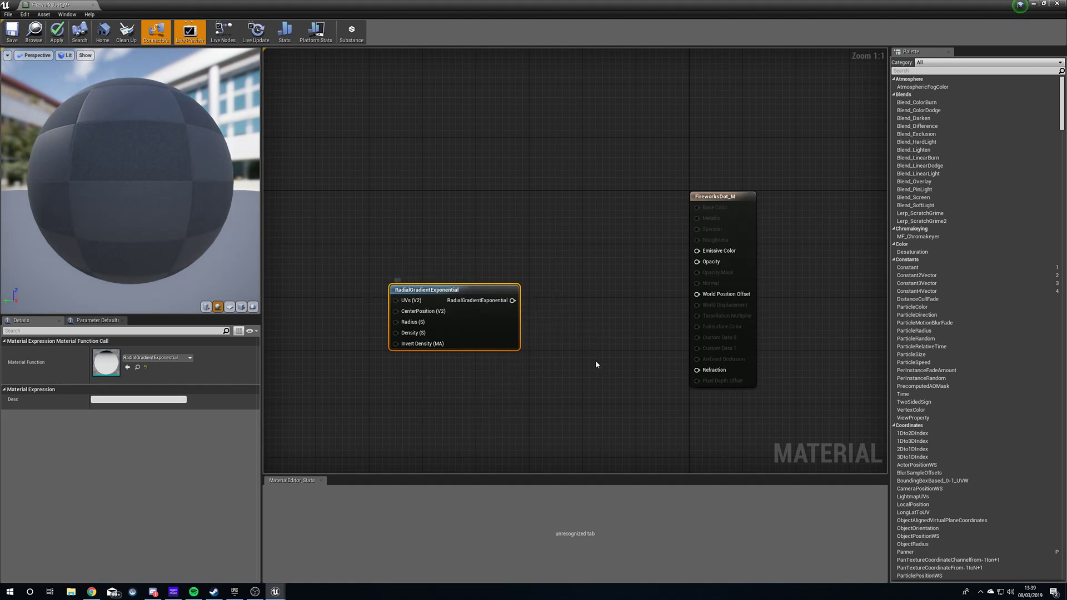
pyautogui.moveTo(596, 362); pyautogui.dragTo(573, 368, button='right')
pyautogui.moveTo(490, 341); pyautogui.dragTo(489, 359, button='right')
pyautogui.moveTo(446, 359); pyautogui.dragTo(433, 373)
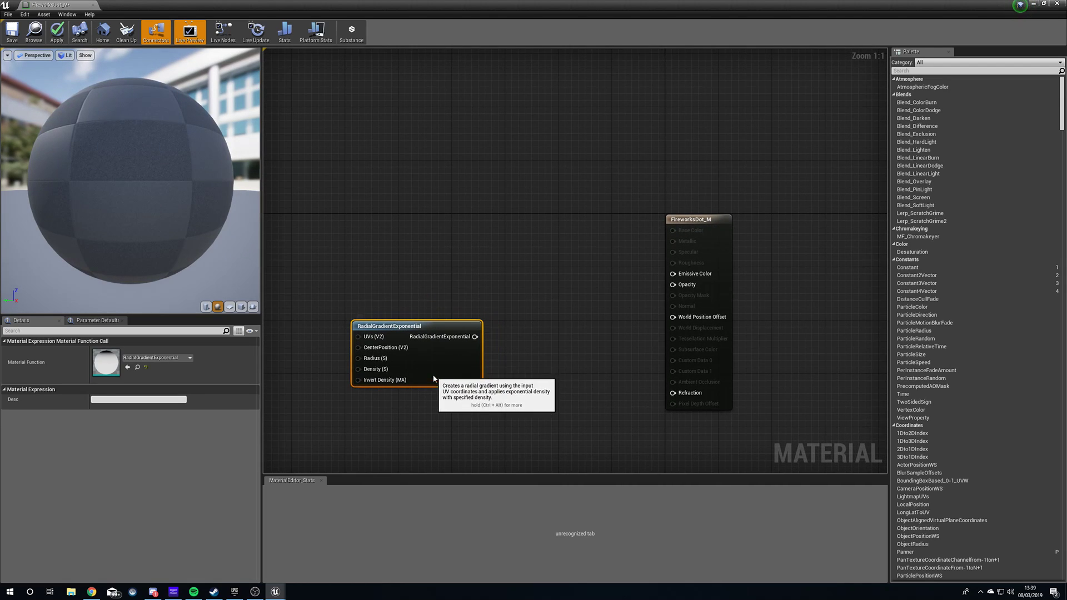
# Step: Preview the RadialGradientExponential node on a plane mesh, then stop previewing the node
pyautogui.moveTo(475, 337); pyautogui.dragTo(443, 334)
pyautogui.rightClick(434, 330)
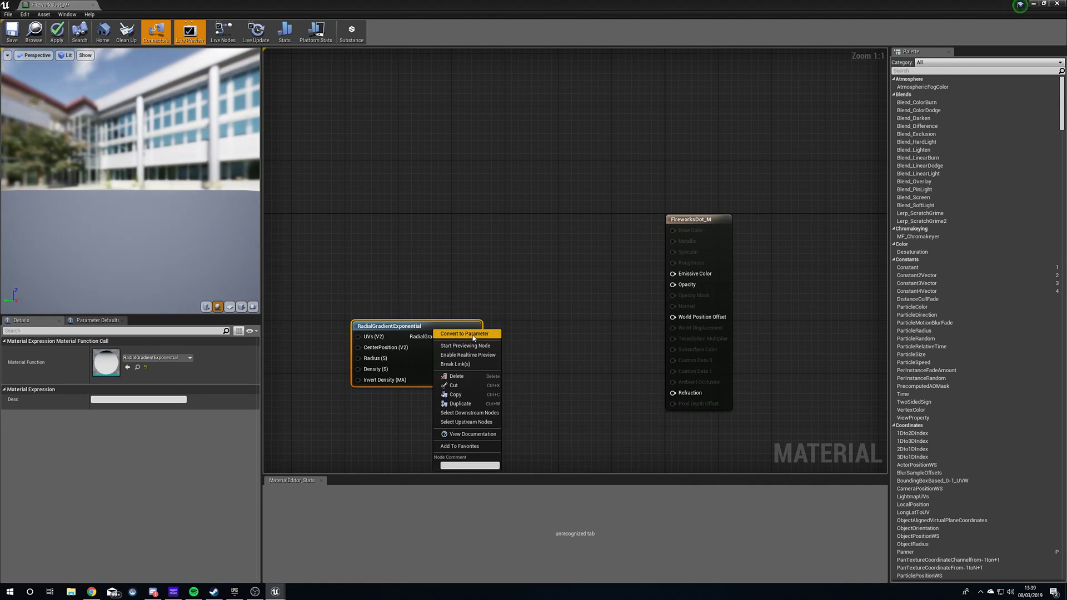
pyautogui.click(467, 346)
pyautogui.click(229, 307)
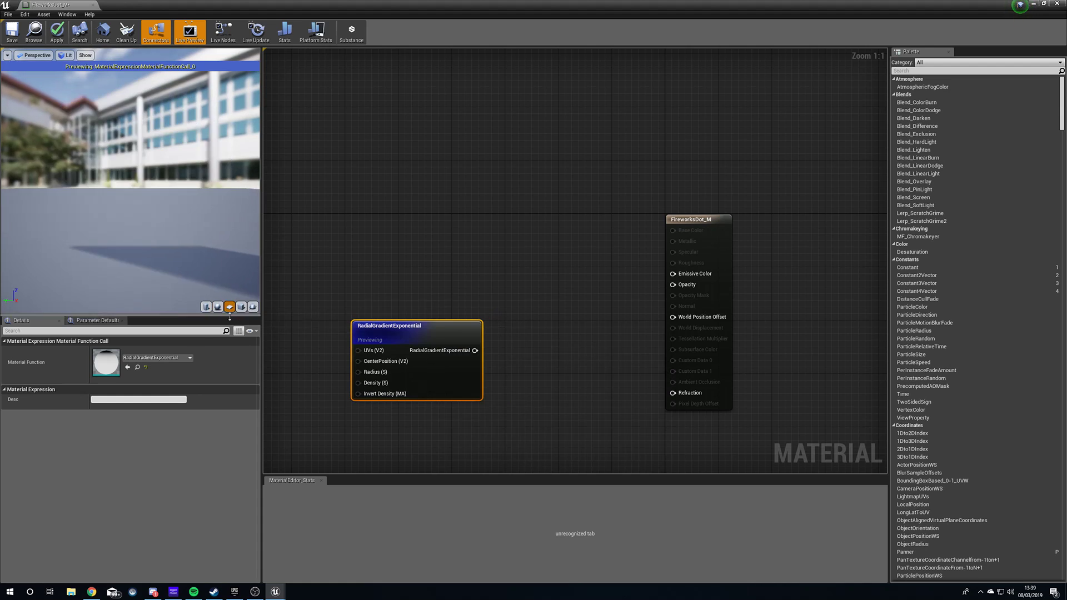
pyautogui.moveTo(134, 180)
pyautogui.mouseDown()
pyautogui.moveTo(195, 180)
pyautogui.moveTo(133, 177)
pyautogui.mouseUp()
pyautogui.rightClick(415, 330)
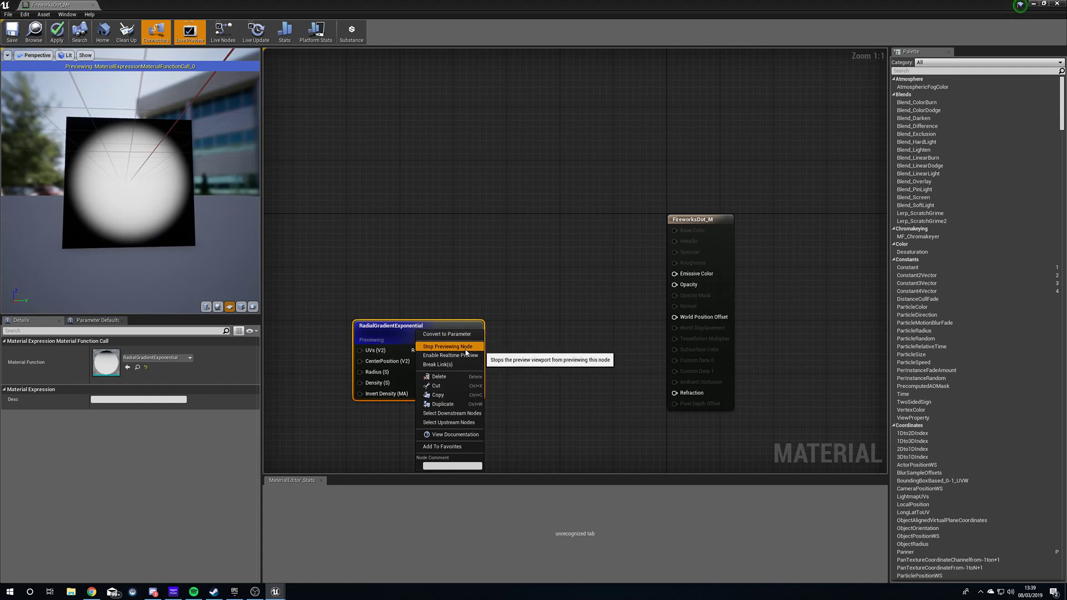
pyautogui.click(445, 345)
# Step: Add a Particle Color node to the graph and place it above the RadialGradientExponential node
pyautogui.moveTo(463, 232); pyautogui.dragTo(470, 305, button='right')
pyautogui.rightClick(470, 304)
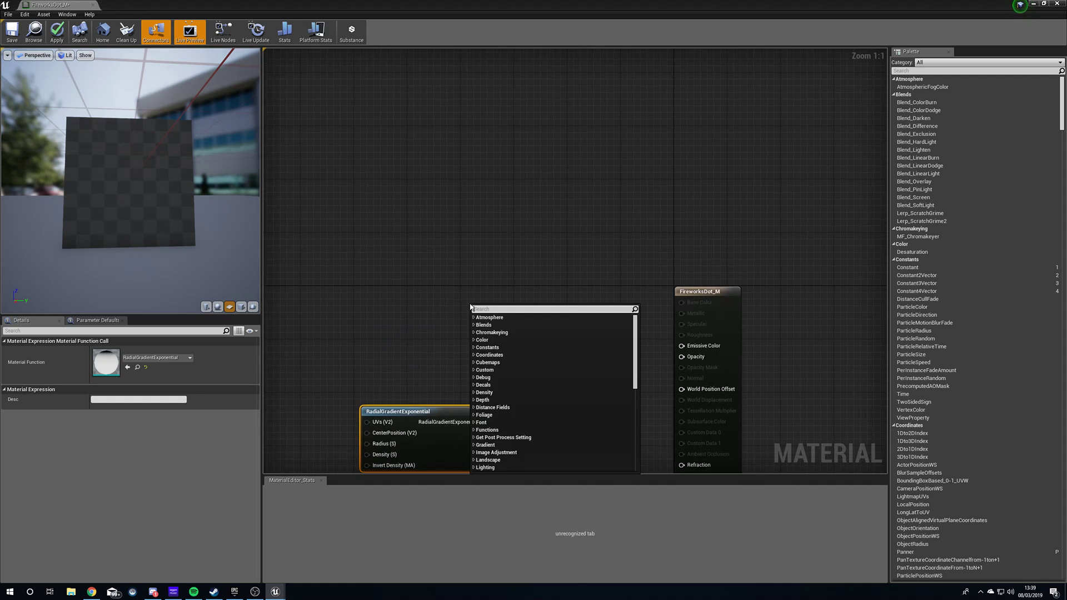
pyautogui.write('parti')
pyautogui.press('Return')
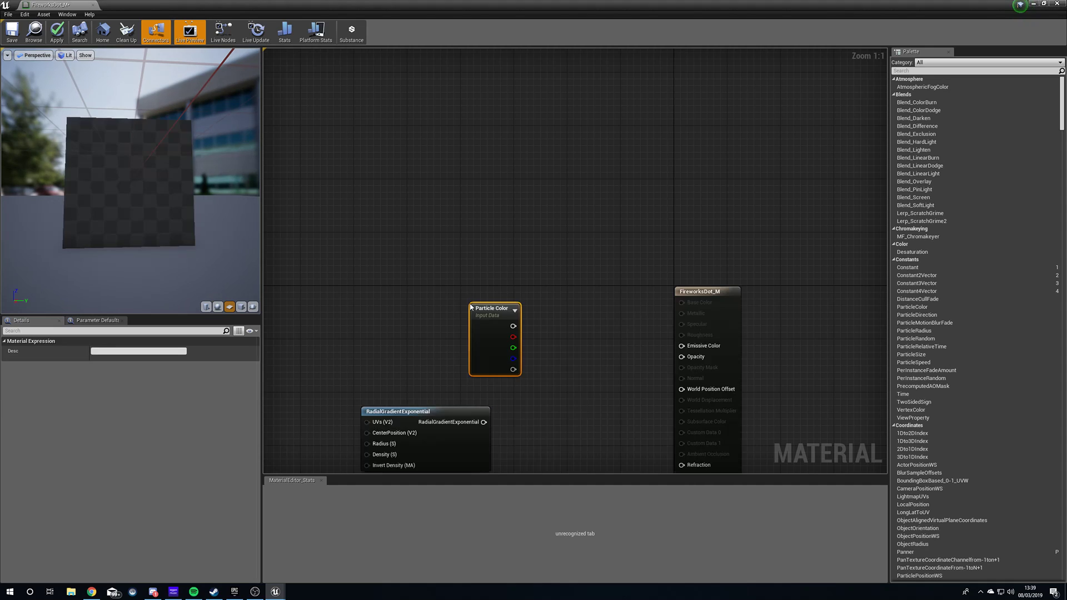
pyautogui.moveTo(471, 306); pyautogui.dragTo(441, 288)
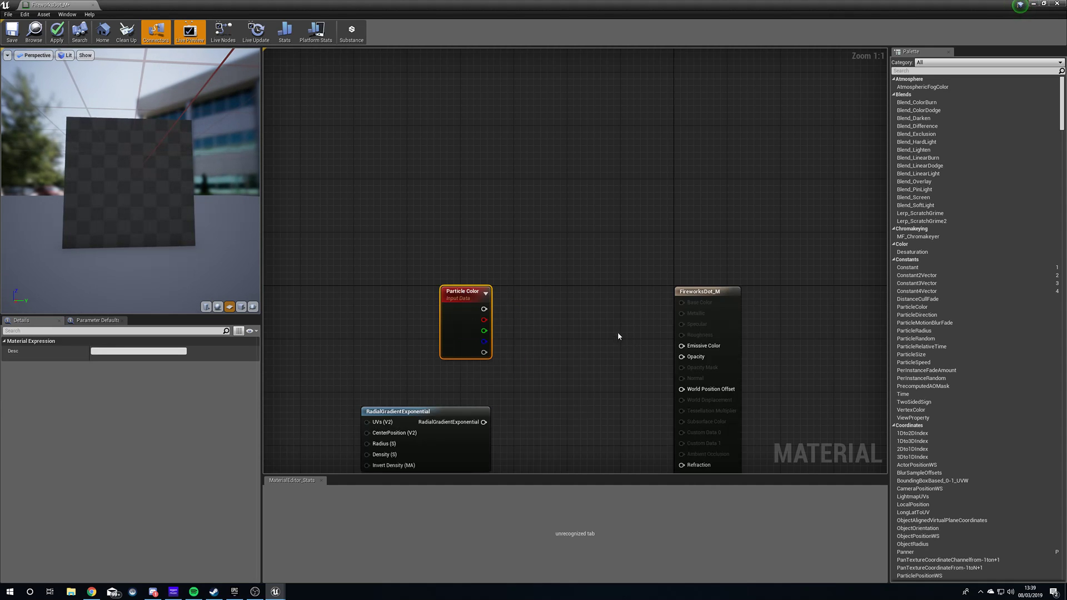
# Step: Add two Multiply nodes and use the first to multiply the particle colour by the radial gradient into Emissive Color
pyautogui.click(582, 327)
pyautogui.moveTo(601, 354); pyautogui.dragTo(592, 386)
pyautogui.moveTo(482, 310); pyautogui.dragTo(485, 311)
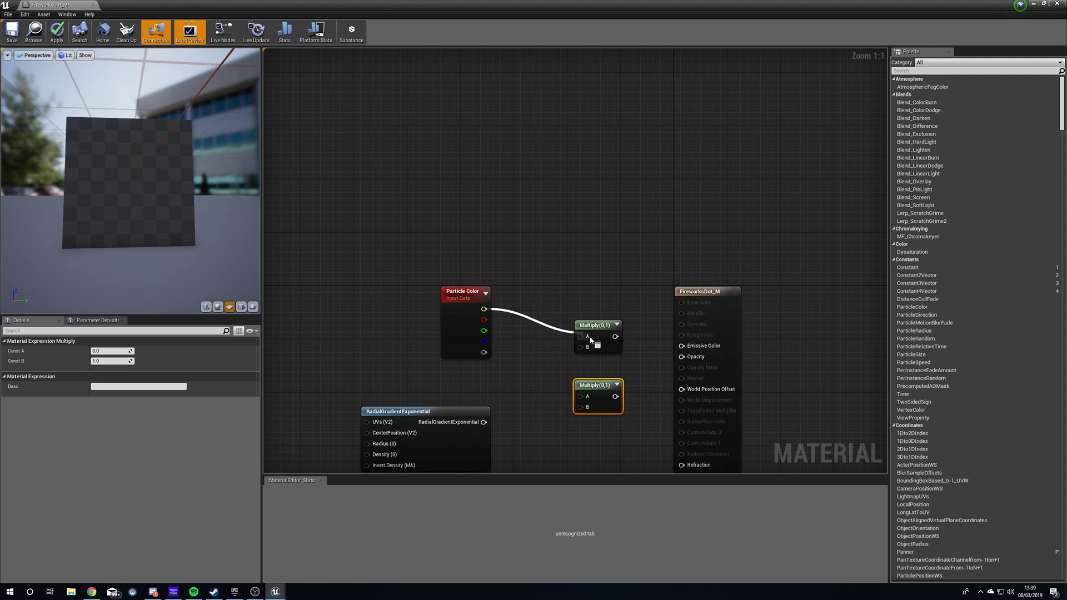
pyautogui.moveTo(484, 422); pyautogui.dragTo(698, 340)
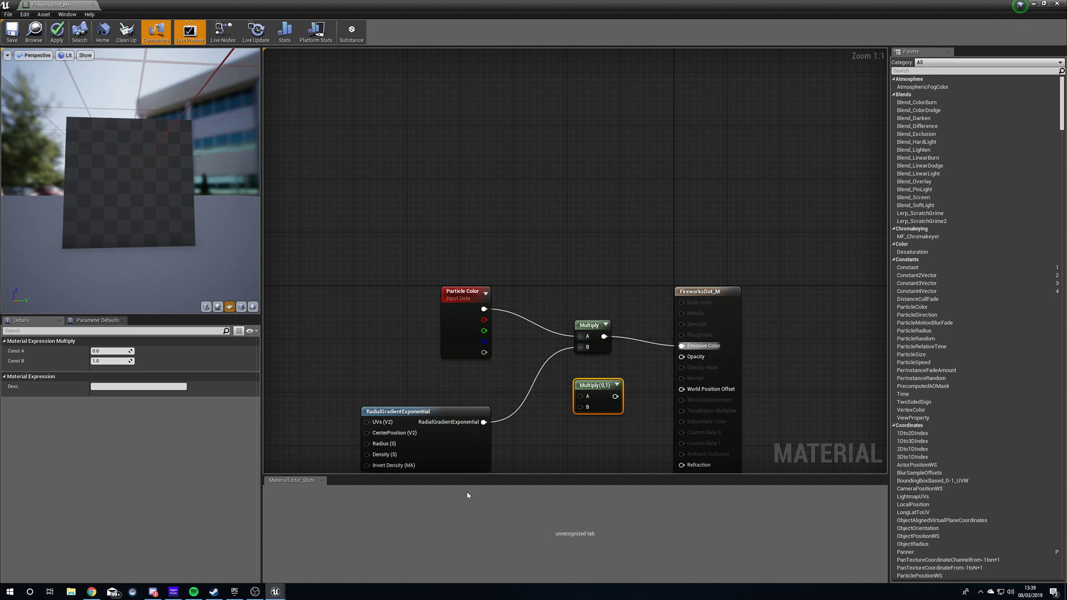
# Step: Multiply the Particle Color alpha by the radial gradient in the second Multiply node and connect the result to Opacity
pyautogui.moveTo(548, 457); pyautogui.dragTo(512, 412, button='right')
pyautogui.moveTo(447, 308); pyautogui.dragTo(492, 306)
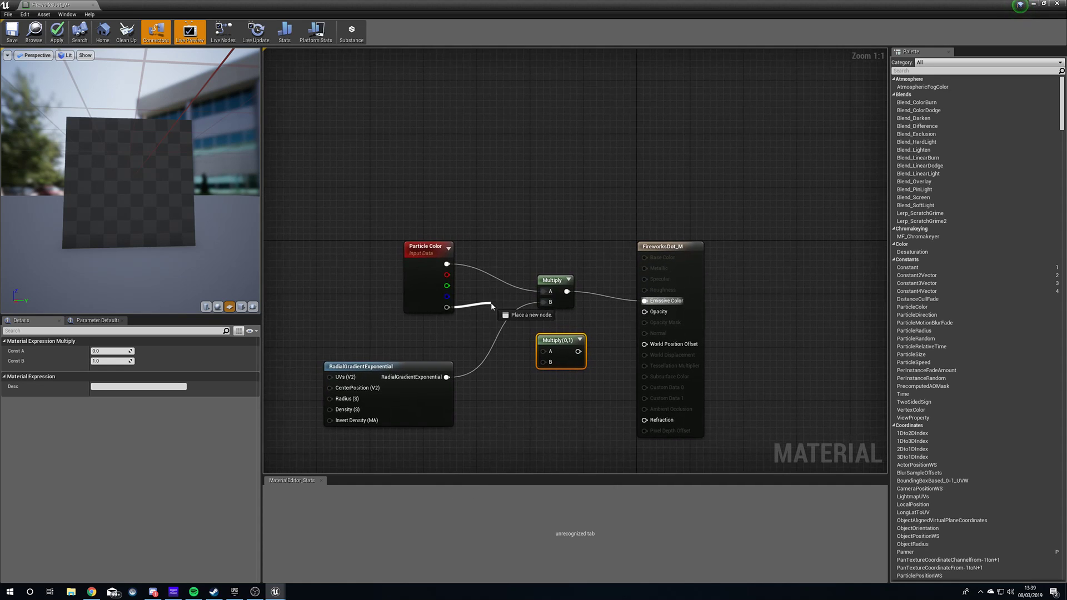
pyautogui.moveTo(547, 354); pyautogui.dragTo(548, 352)
pyautogui.moveTo(447, 376); pyautogui.dragTo(656, 315)
# Step: Move the RadialGradientExponential node nearer the Multiply nodes and close the material with its changes applied
pyautogui.moveTo(396, 367); pyautogui.dragTo(424, 347)
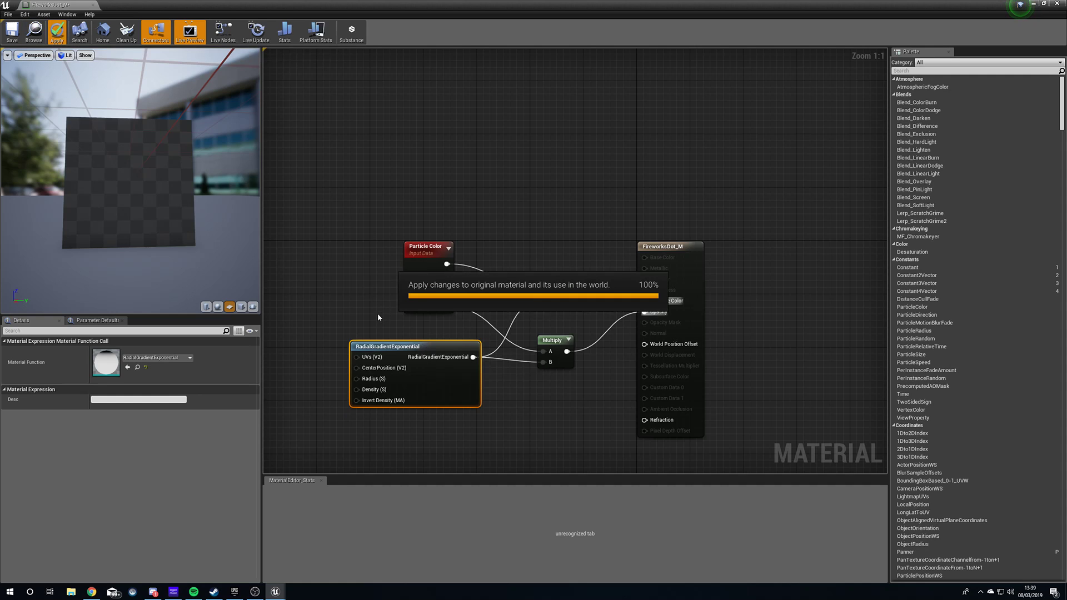
pyautogui.moveTo(169, 206); pyautogui.dragTo(142, 188)
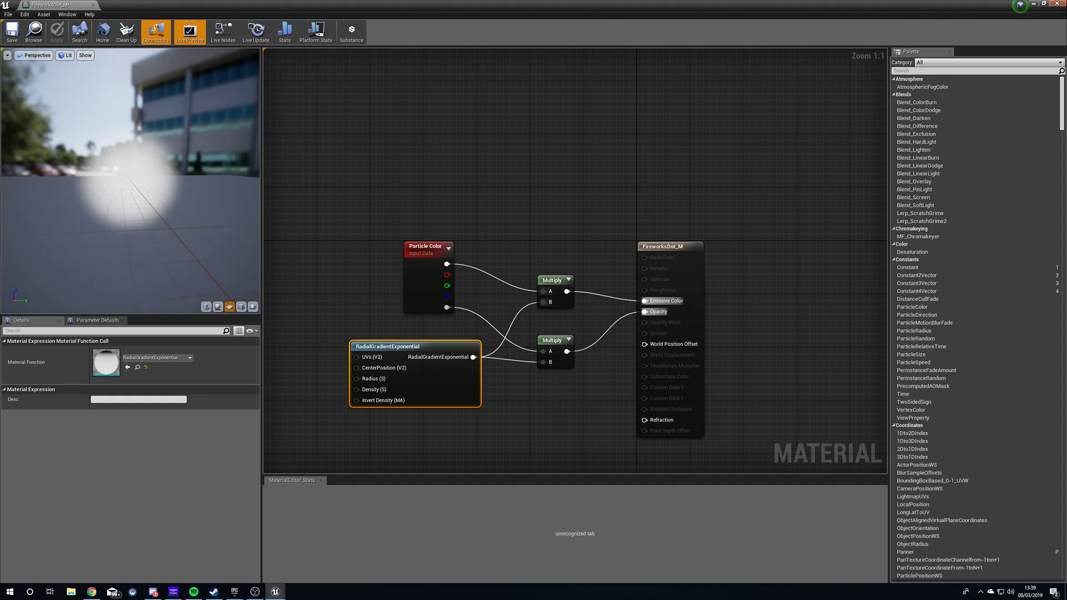
pyautogui.click(1058, 3)
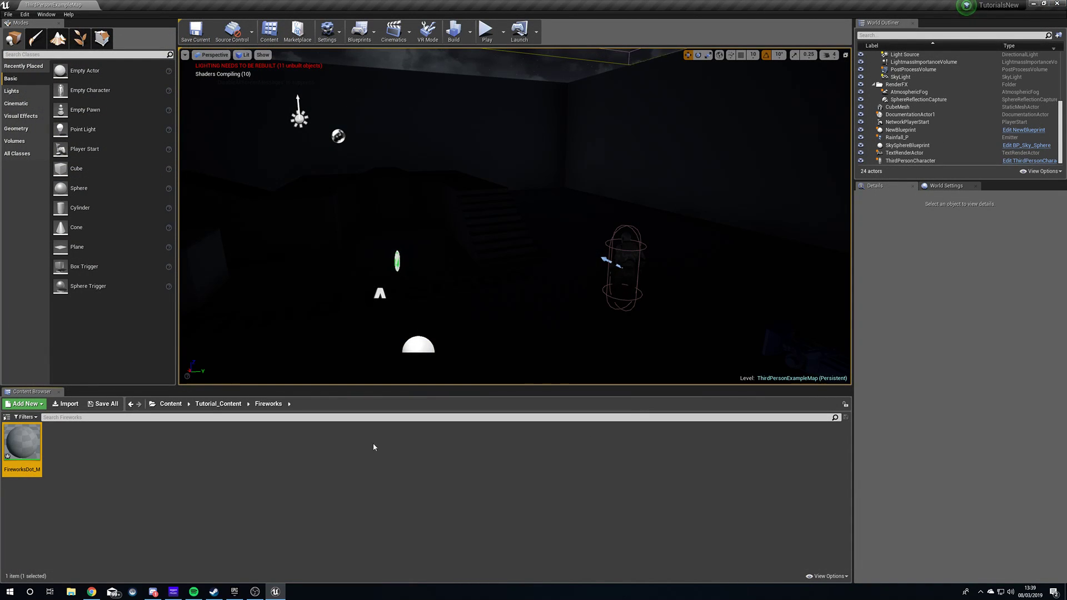
# Step: Create a particle system named Fireworks_P in the Fireworks folder and open it for editing
pyautogui.rightClick(98, 467)
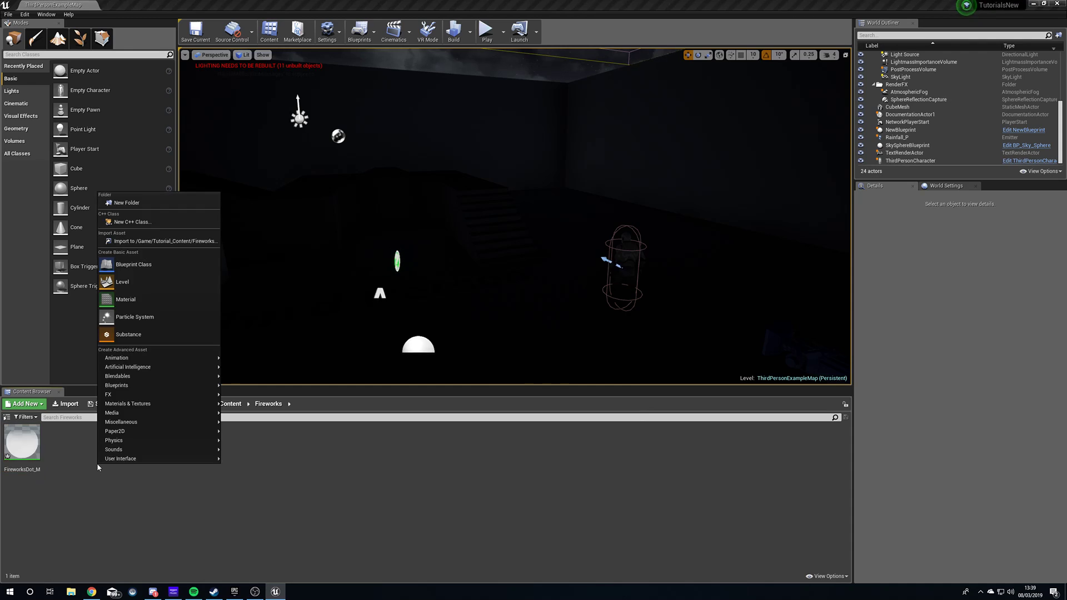
pyautogui.click(163, 318)
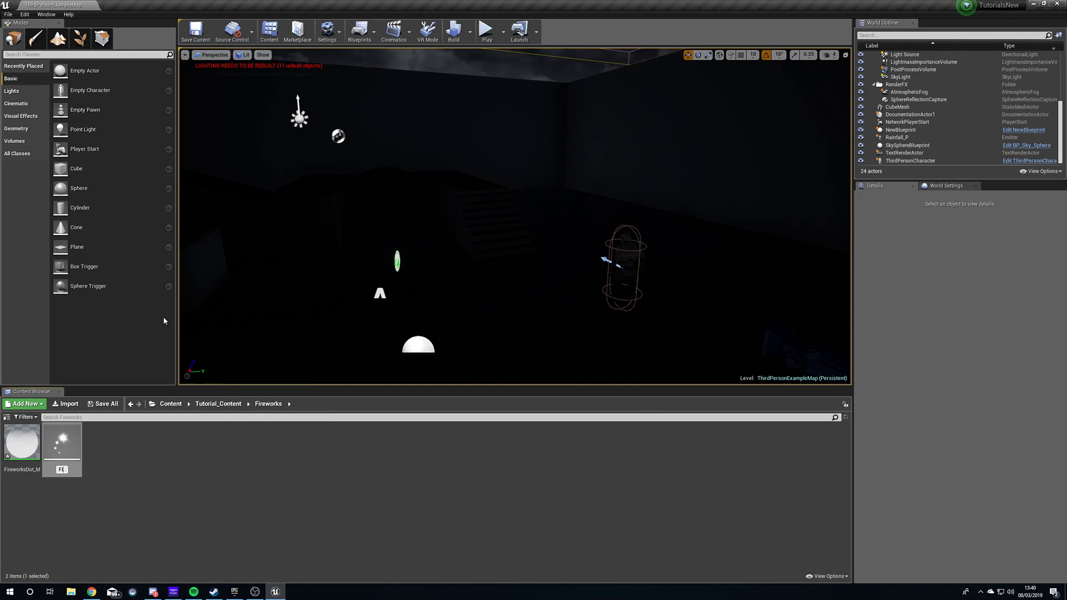
pyautogui.write('Fireworks_P')
pyautogui.press('Return')
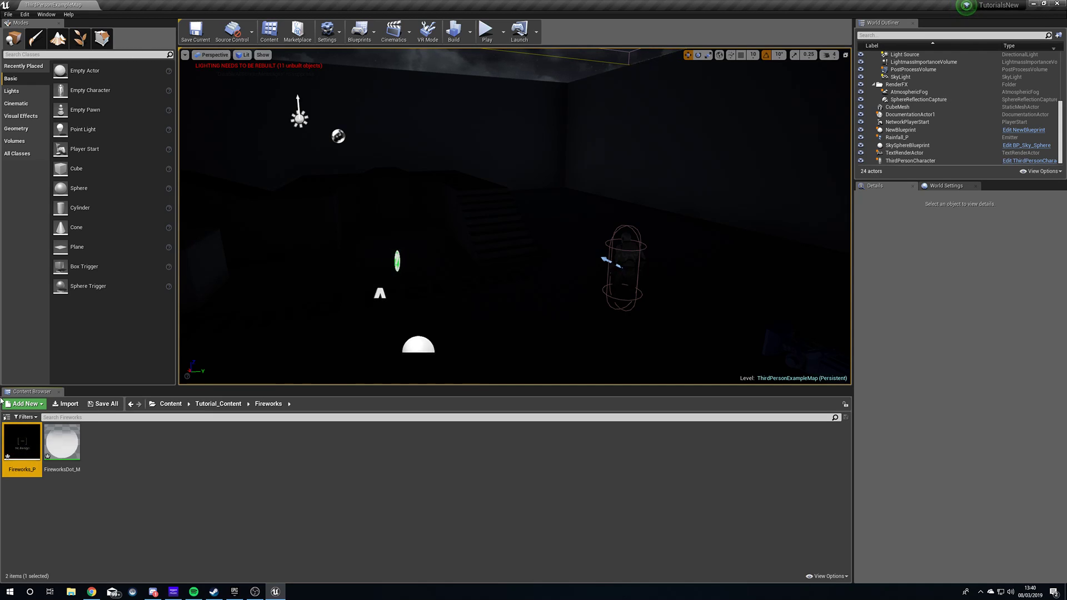
pyautogui.doubleClick(24, 434)
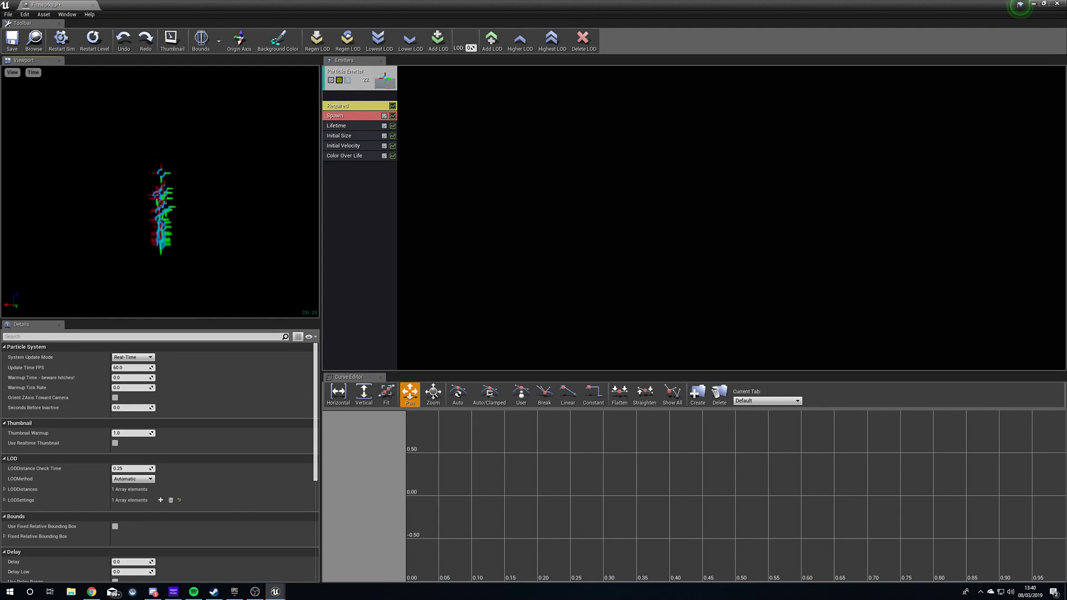
# Step: Assign the FireworksDot_M material to the particle emitter in its Required module
pyautogui.click(344, 106)
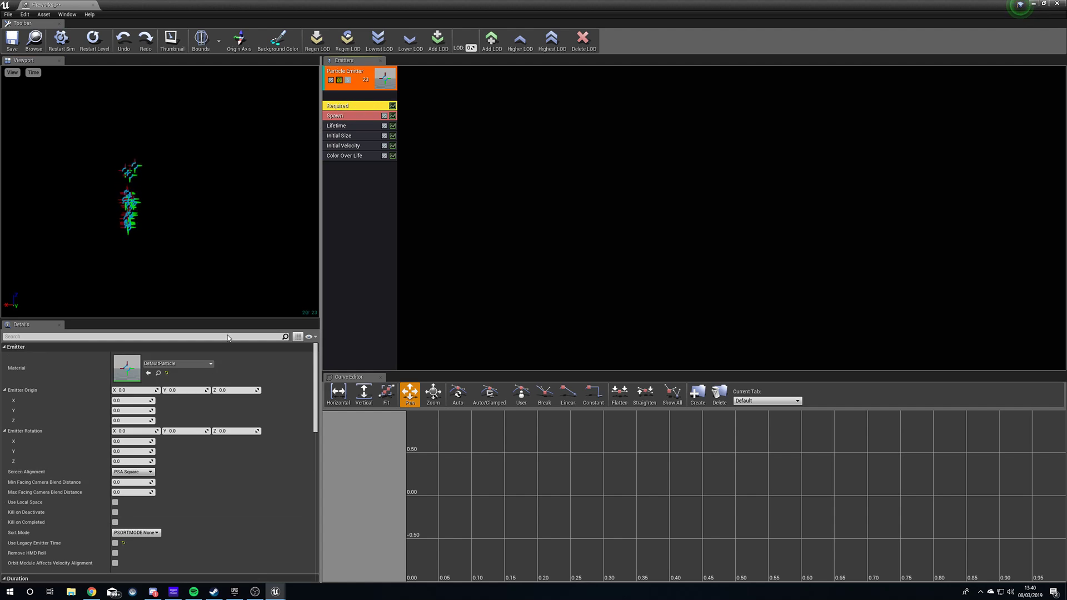
pyautogui.click(183, 363)
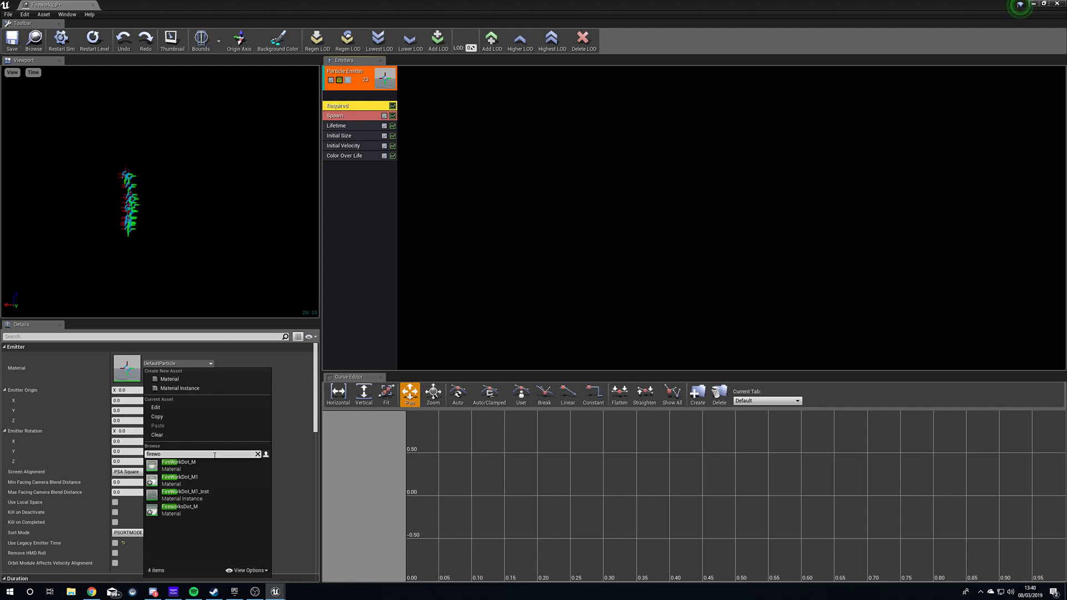
pyautogui.click(221, 508)
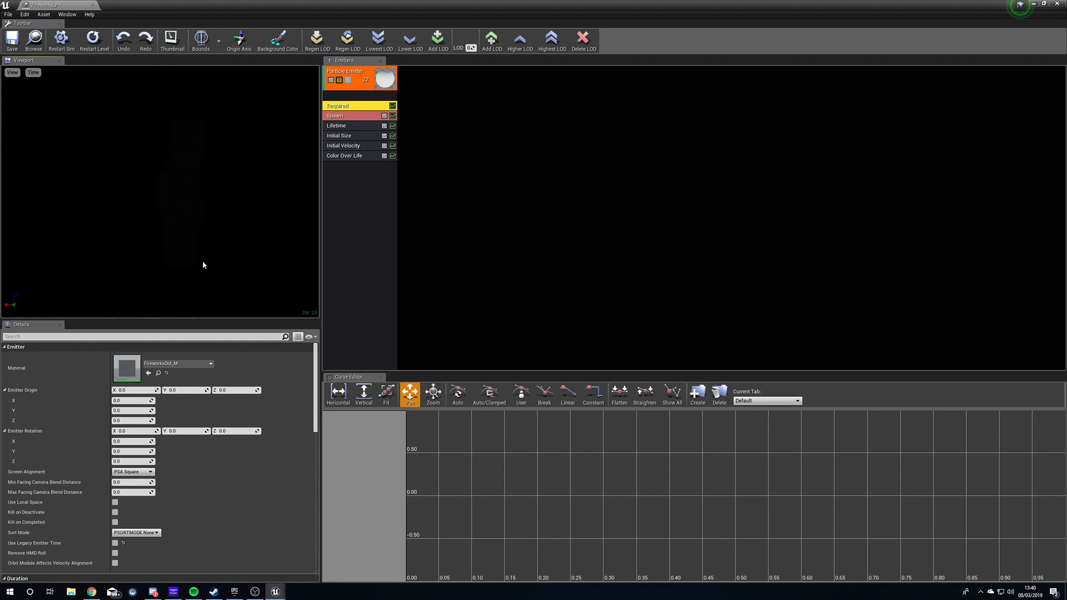
# Step: Set the emitter's particle lifetime to 5 for both Min and Max
pyautogui.click(342, 168)
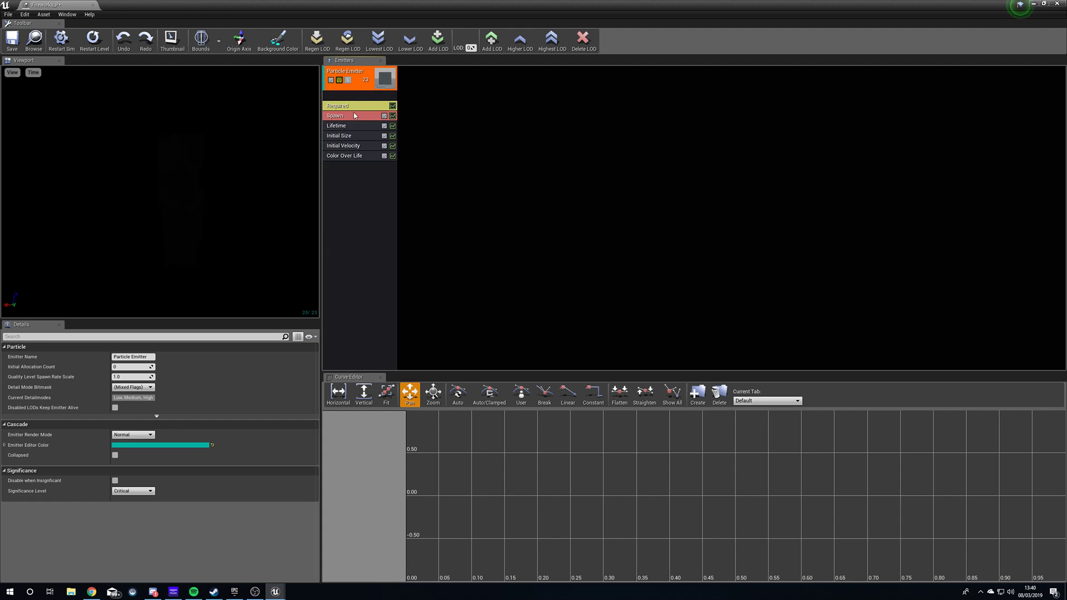
pyautogui.click(356, 126)
pyautogui.click(132, 377)
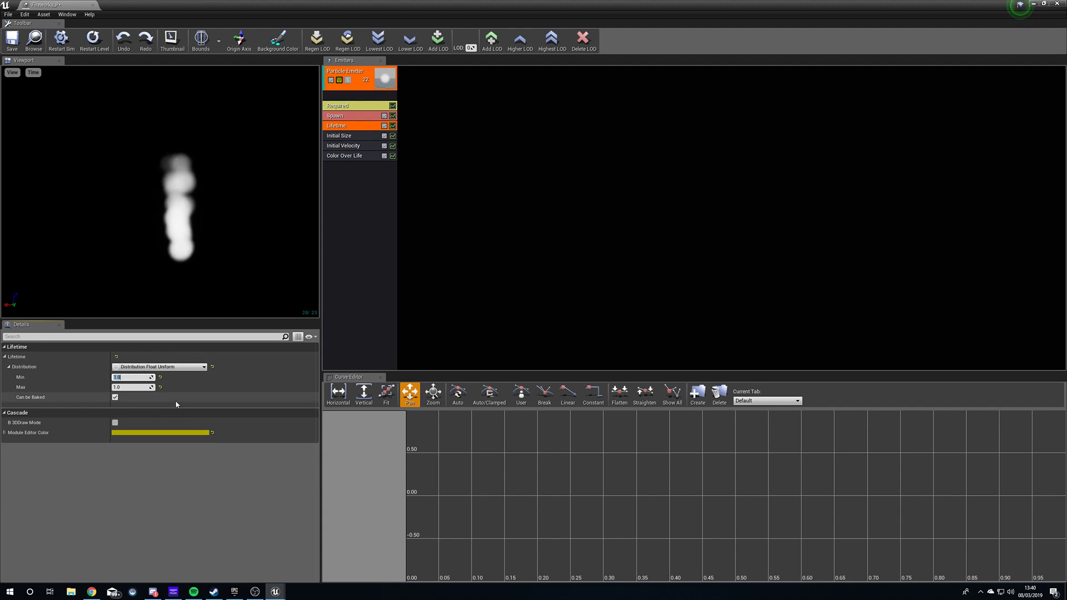
pyautogui.write('5')
pyautogui.press('Tab')
pyautogui.write('5')
pyautogui.press('Return')
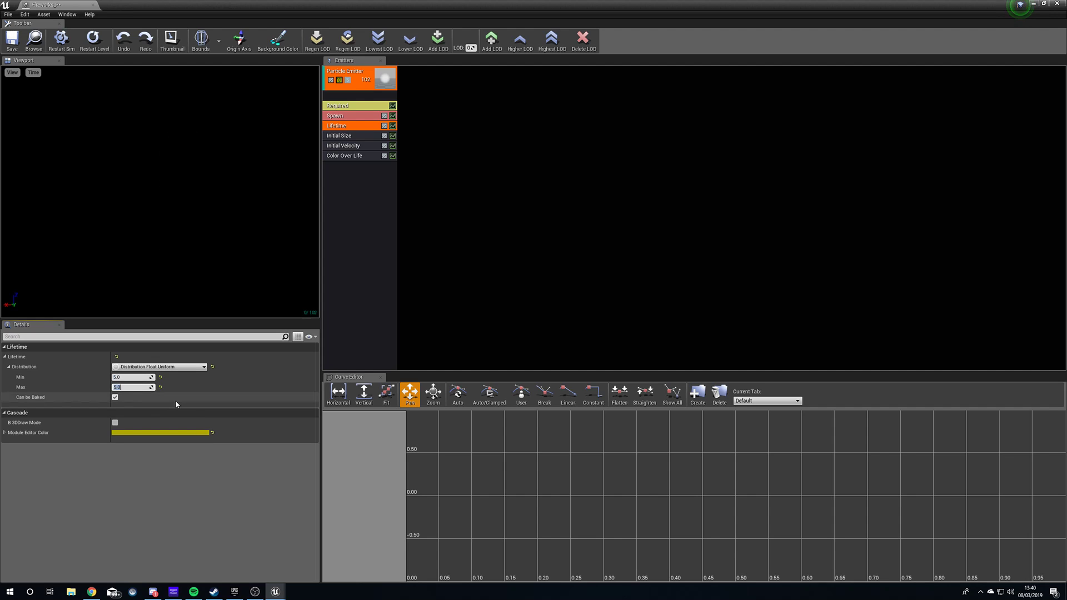
pyautogui.moveTo(232, 239); pyautogui.dragTo(241, 183, button='right')
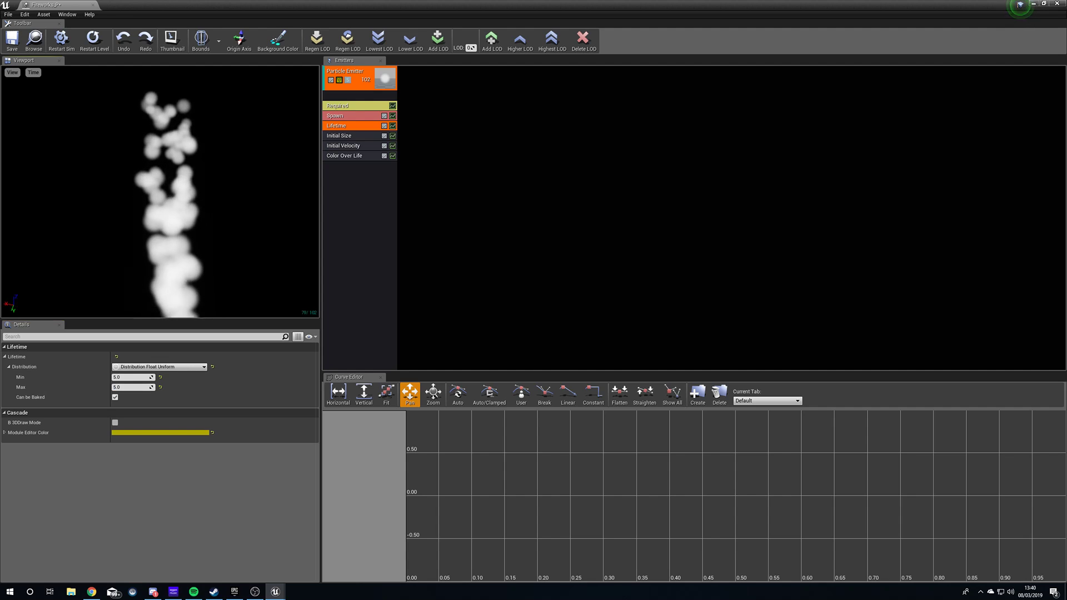
pyautogui.moveTo(242, 183); pyautogui.dragTo(233, 236, button='right')
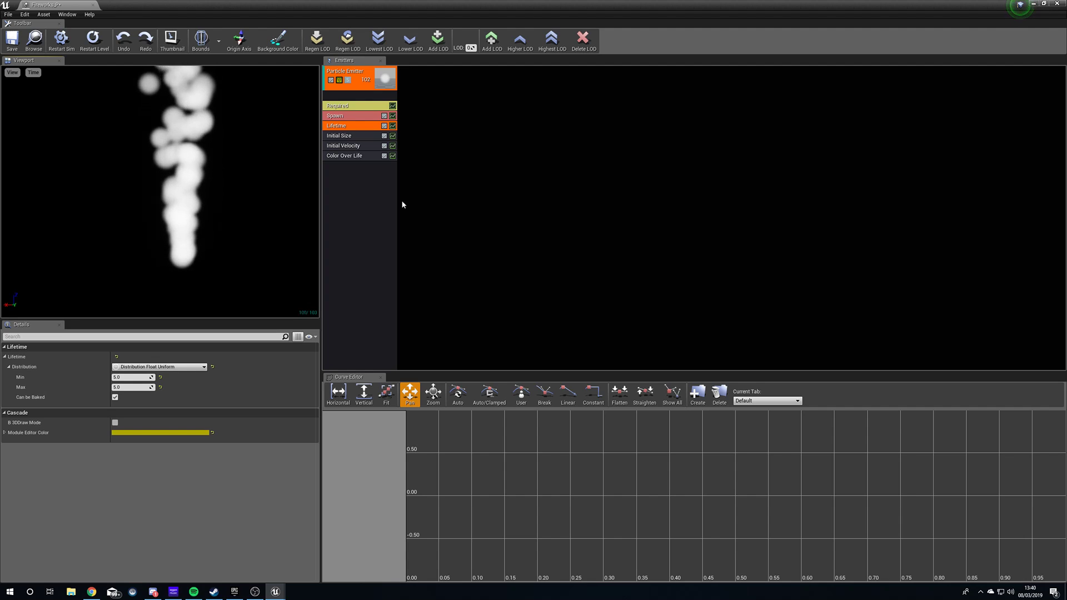
# Step: Set the Initial Size Max and Min to 15 on the X, Y and Z axes
pyautogui.click(366, 238)
pyautogui.click(356, 156)
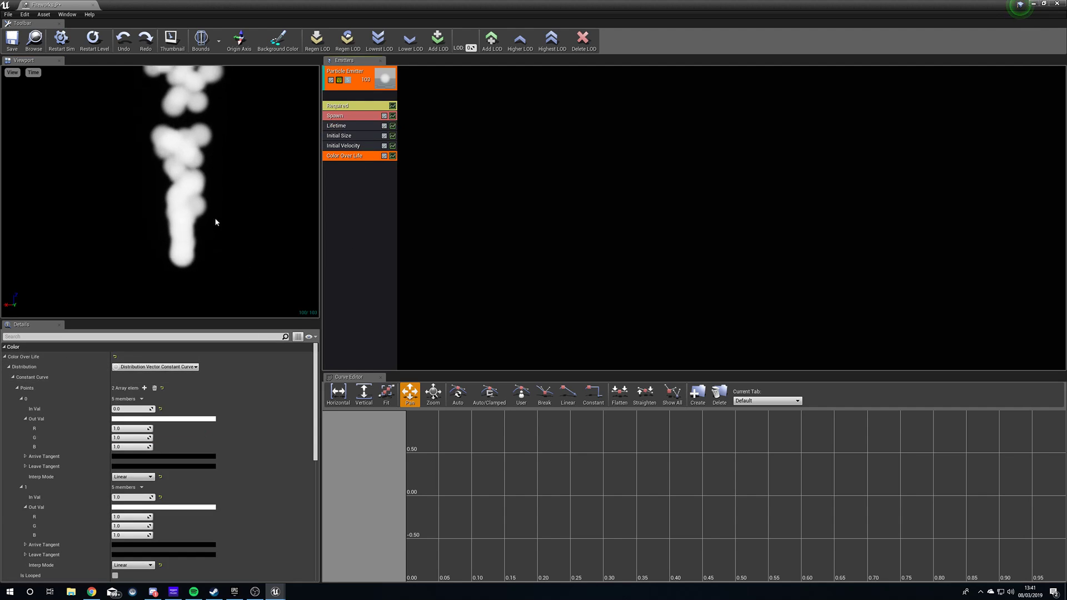
pyautogui.click(344, 135)
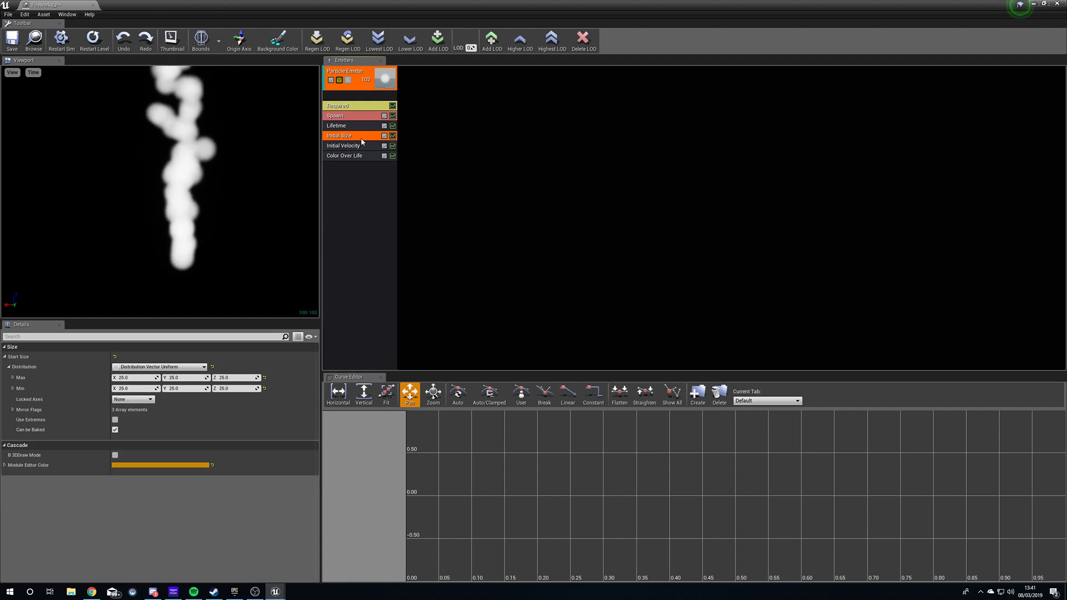
pyautogui.click(134, 378)
pyautogui.write('15')
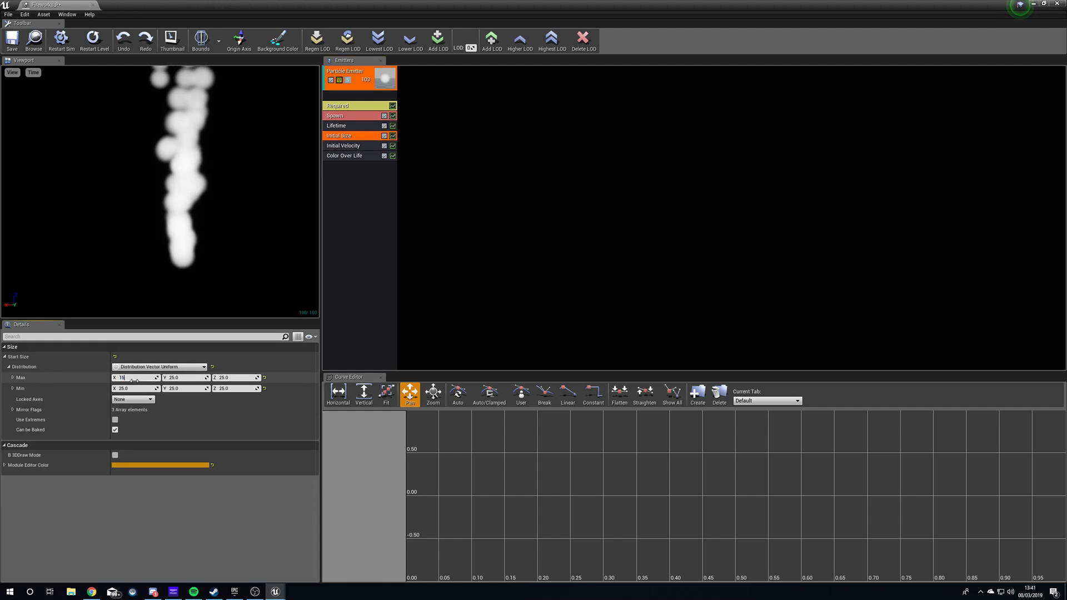
pyautogui.press('Tab')
pyautogui.write('15')
pyautogui.press('Tab')
pyautogui.write('15')
pyautogui.press('Tab')
pyautogui.write('15')
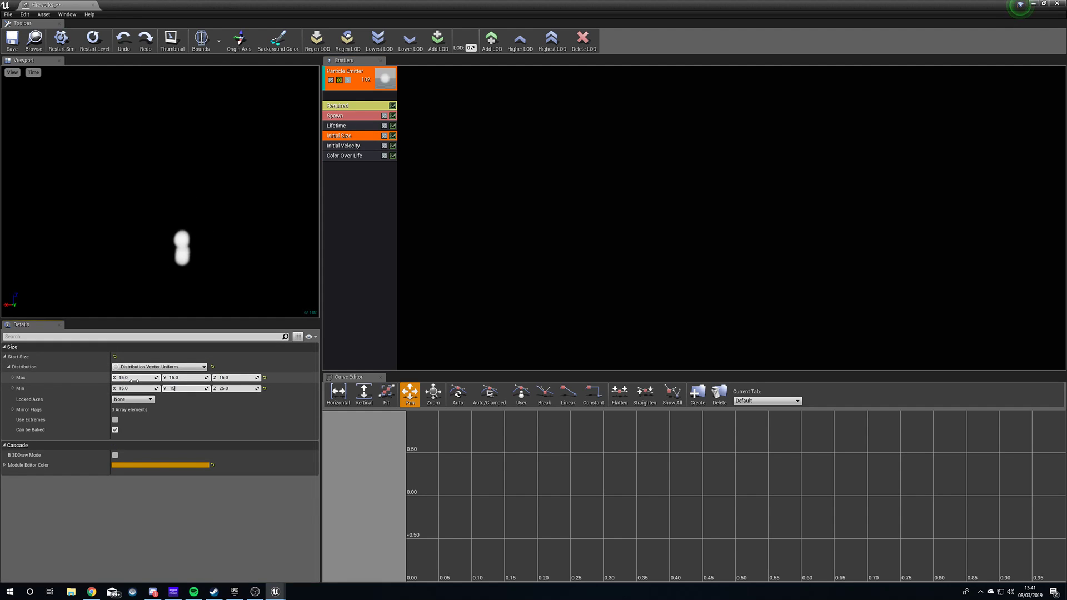
pyautogui.press('Return')
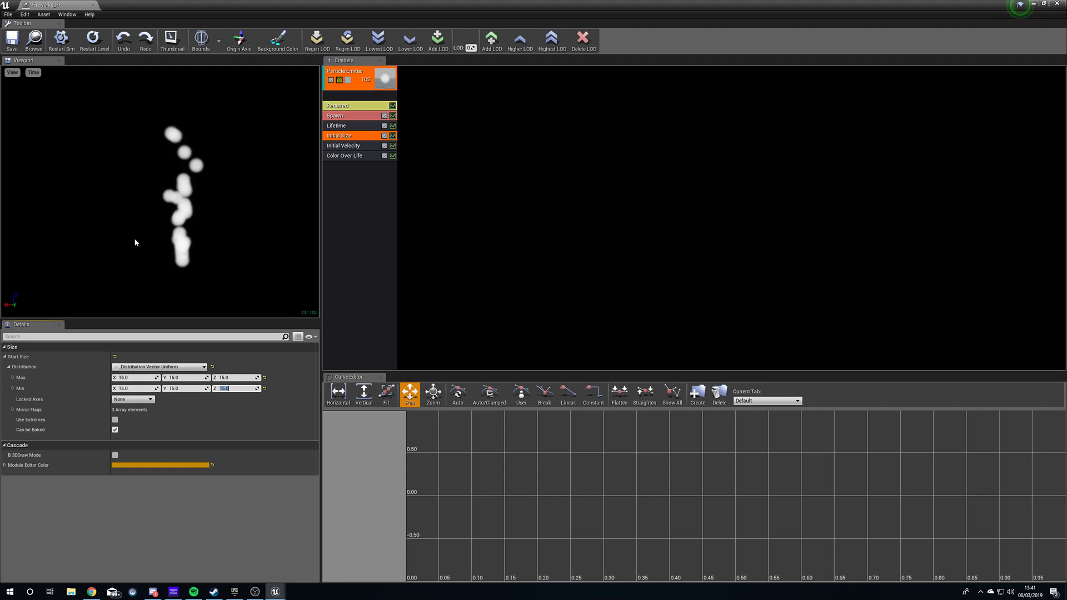
# Step: Set the constant spawn rate to 0 in the Spawn module
pyautogui.click(339, 116)
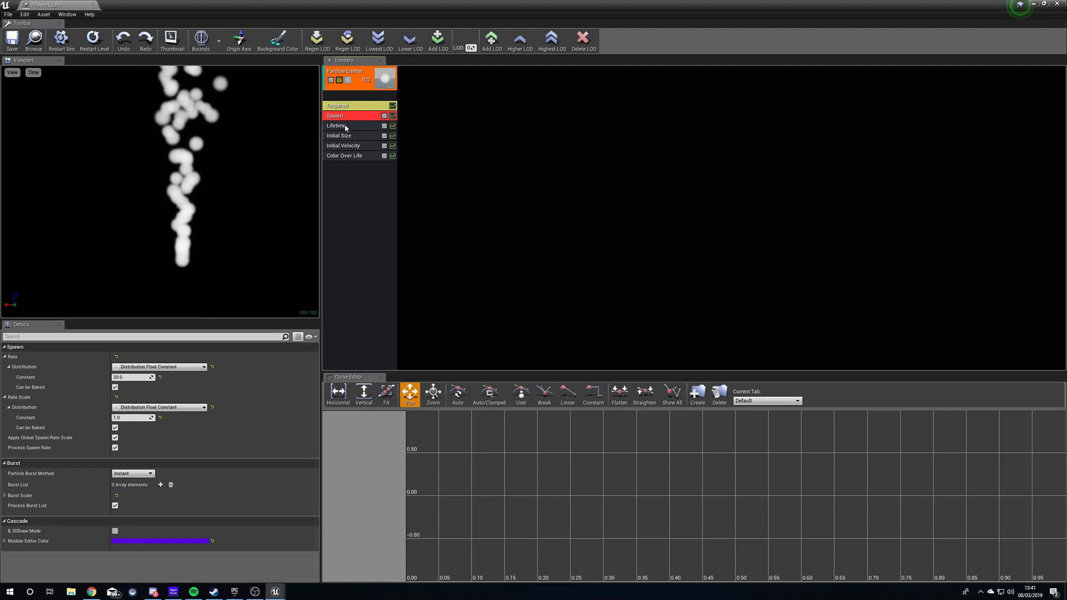
pyautogui.click(139, 378)
pyautogui.write('0')
pyautogui.press('Return')
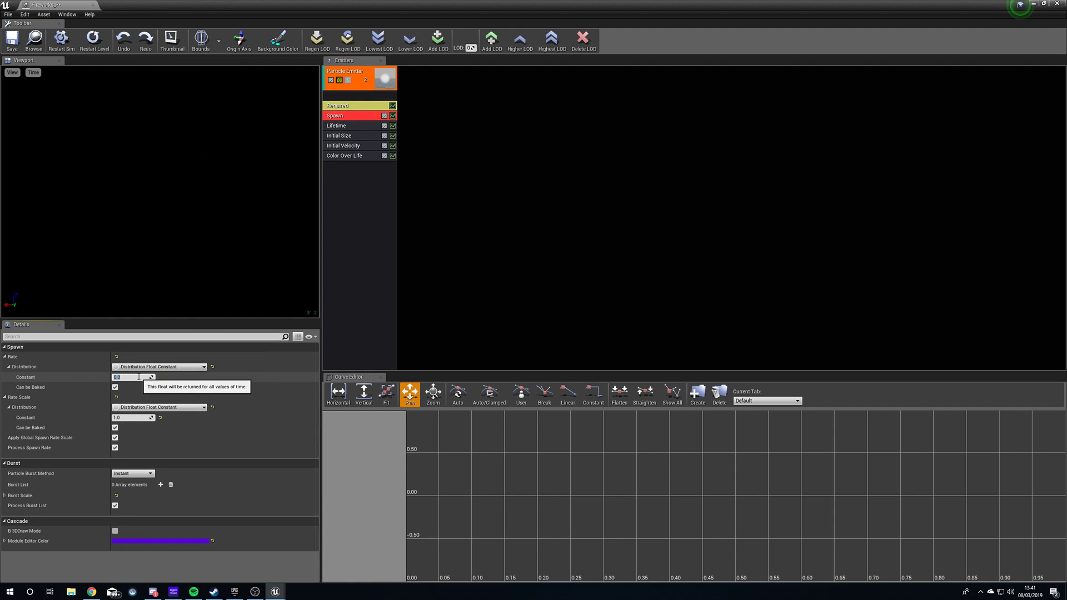
# Step: Add one entry to the Spawn module's Burst List with a Count of 1
pyautogui.click(5, 496)
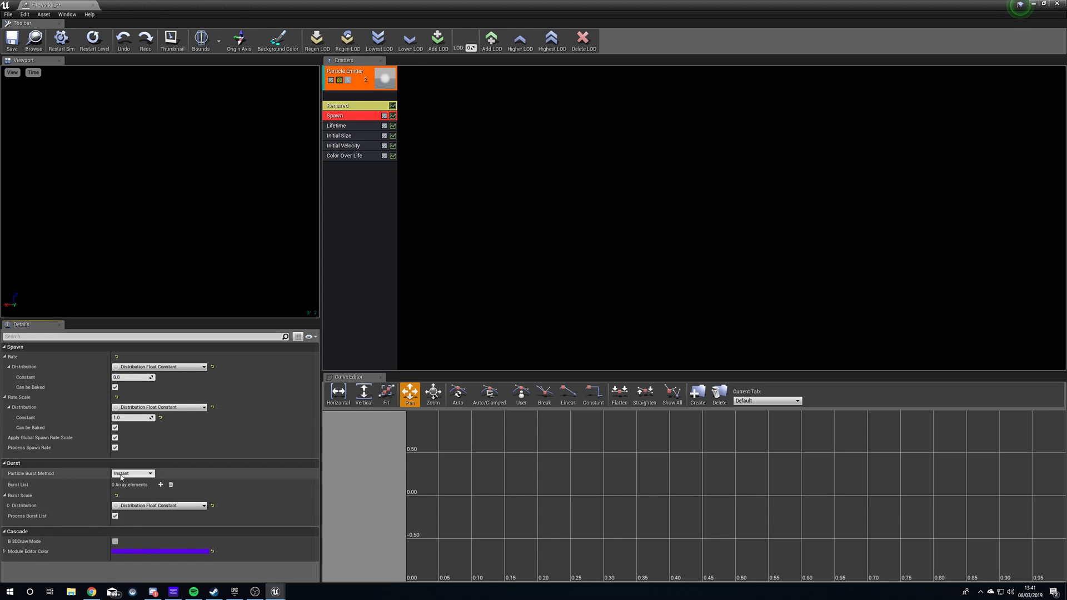
pyautogui.click(161, 484)
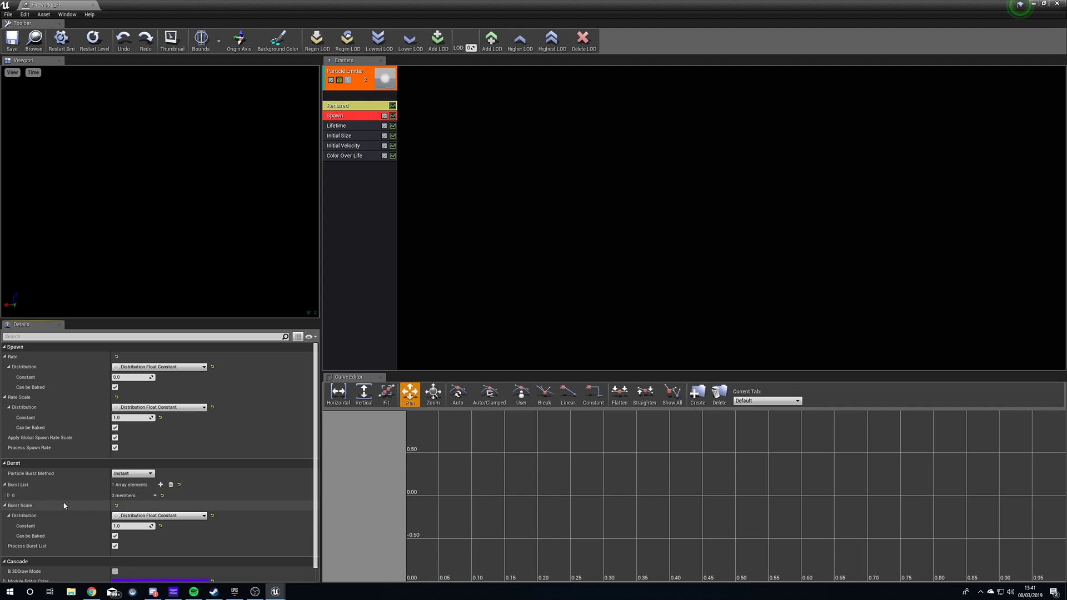
pyautogui.click(9, 495)
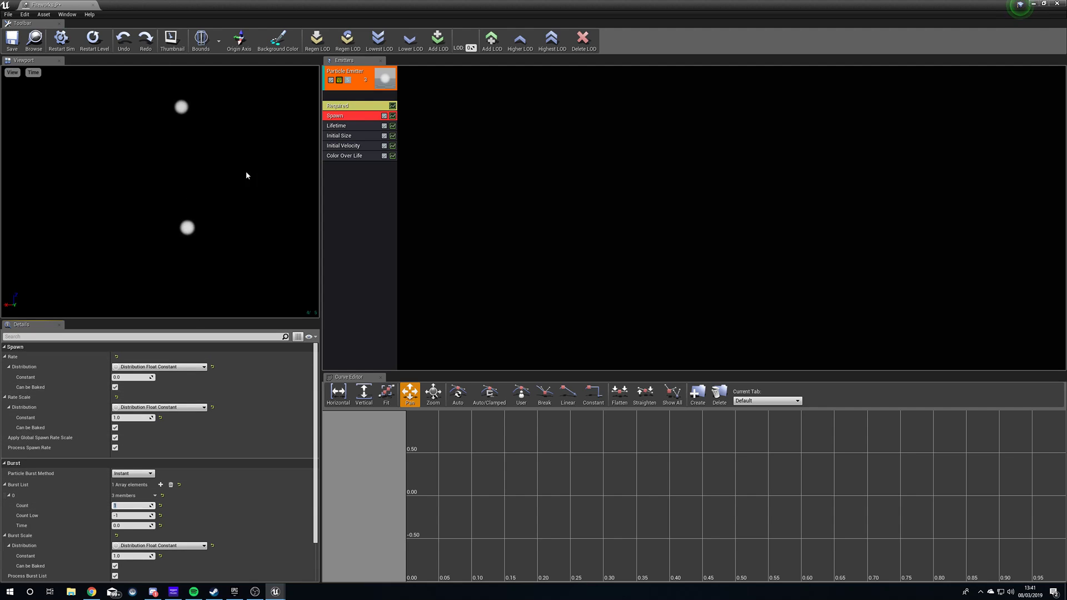
# Step: Set Emitter Loops to 1 and Emitter Duration to 5 in the Required module
pyautogui.click(350, 106)
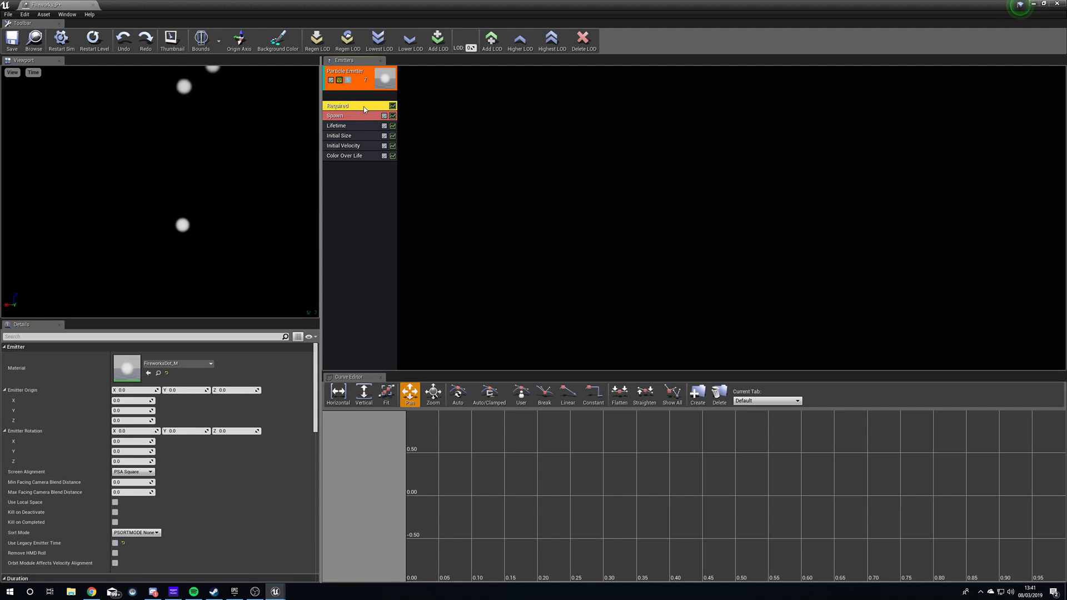
pyautogui.scroll(-5, 316, 381)
pyautogui.scroll(-2, 317, 381)
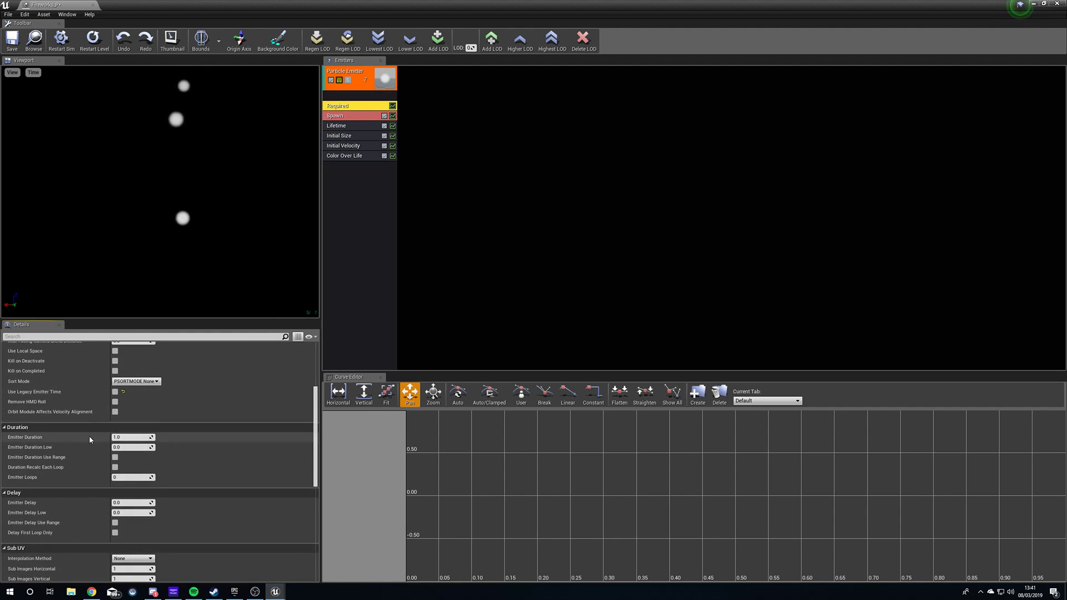
pyautogui.click(124, 438)
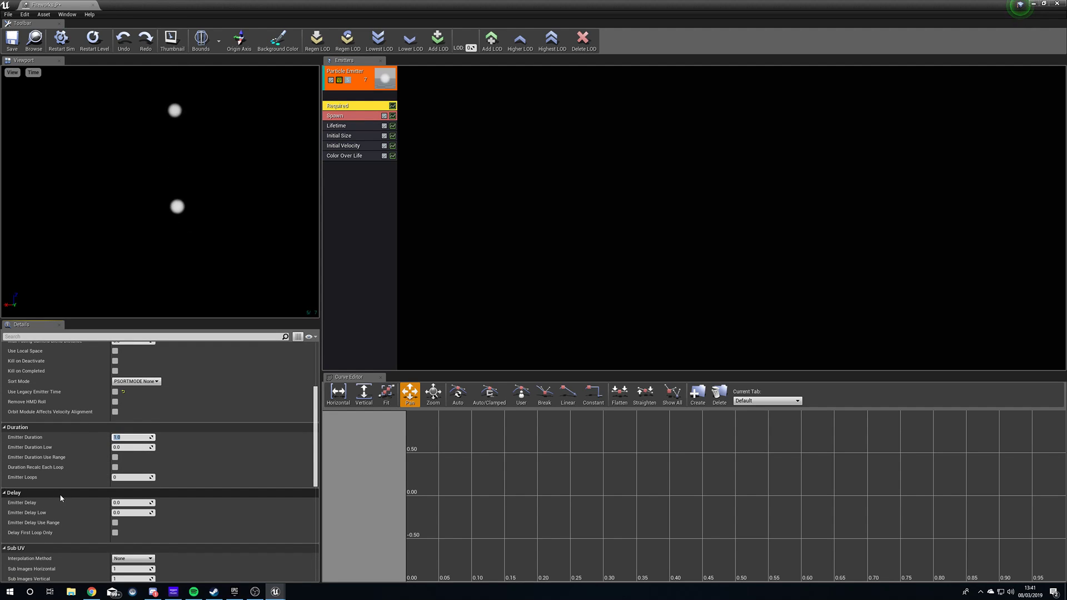
pyautogui.click(131, 477)
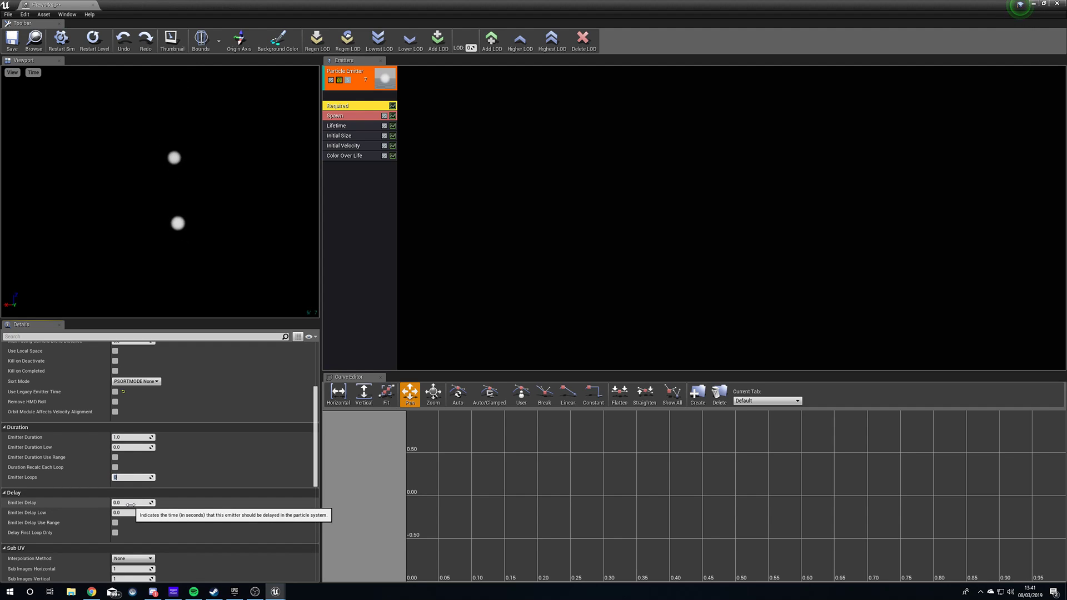
pyautogui.write('1')
pyautogui.press('Return')
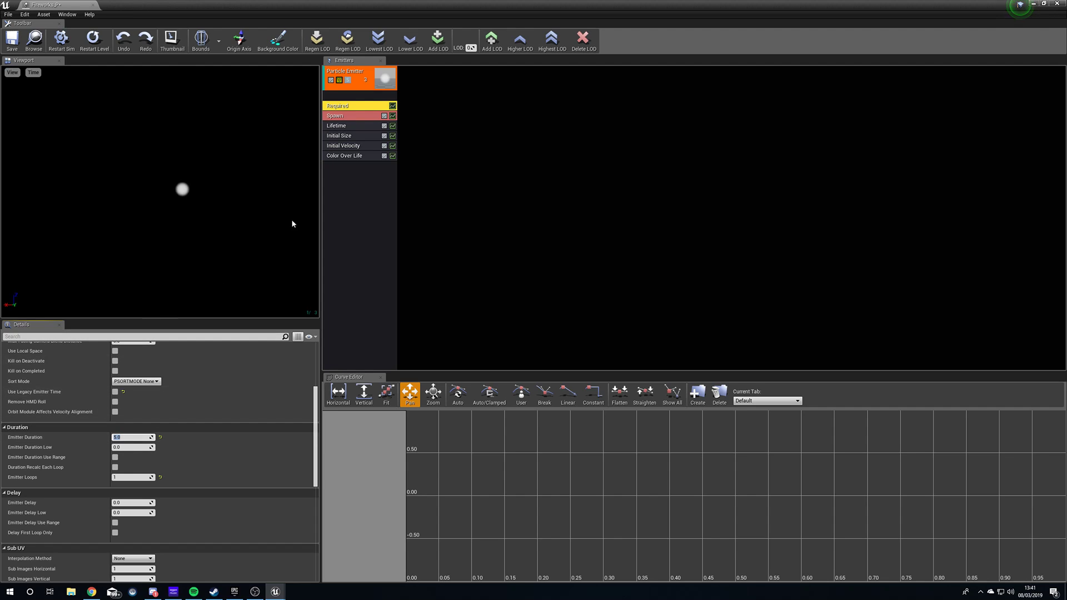
# Step: Set the Initial Velocity Max and Min Z values to 5000 and save the particle system
pyautogui.click(342, 147)
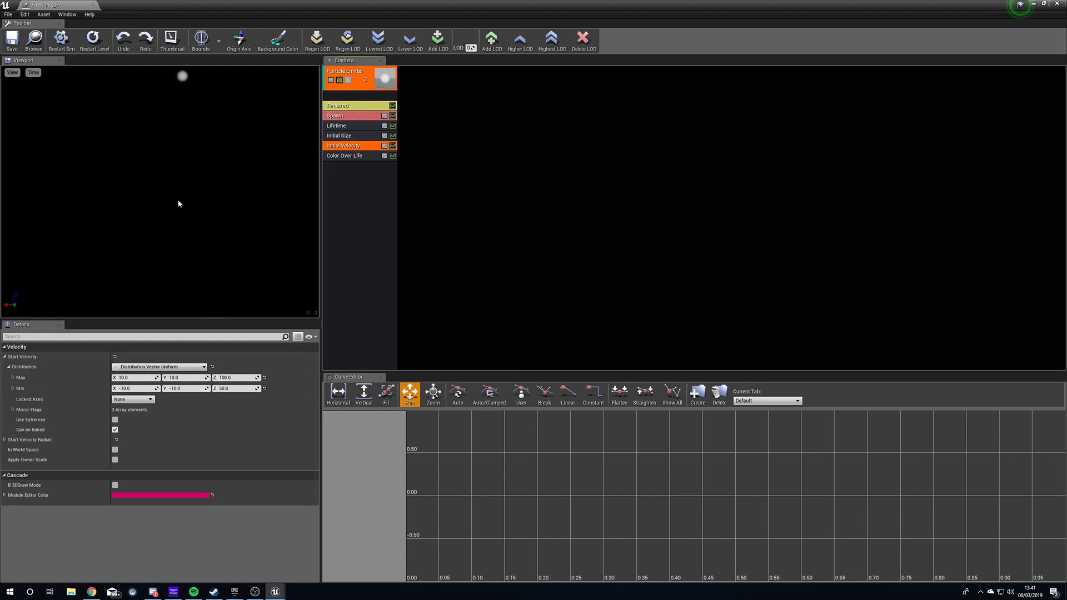
pyautogui.click(243, 377)
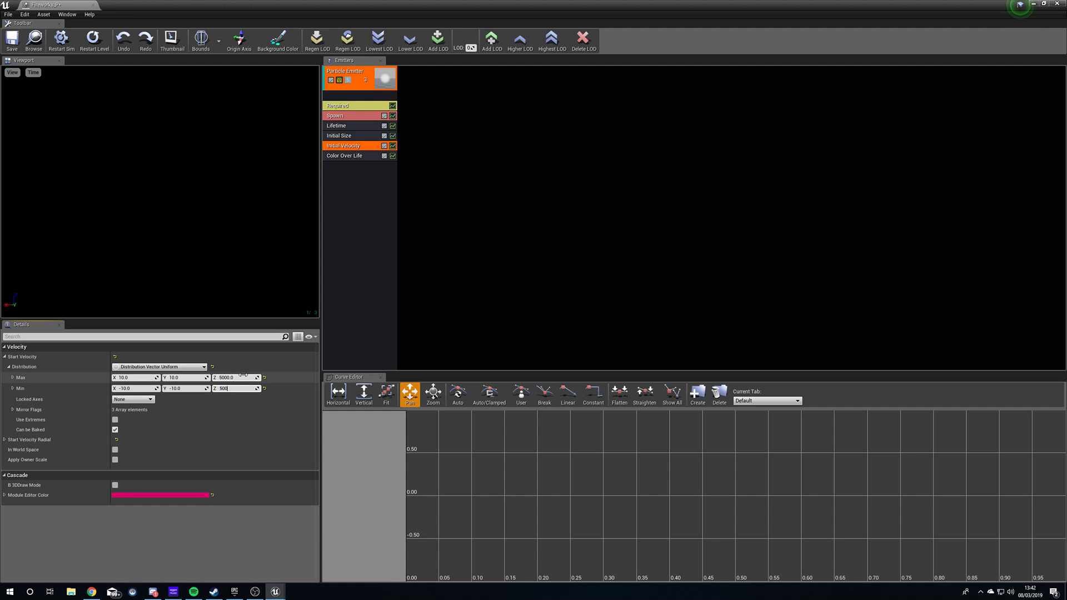
pyautogui.click(12, 41)
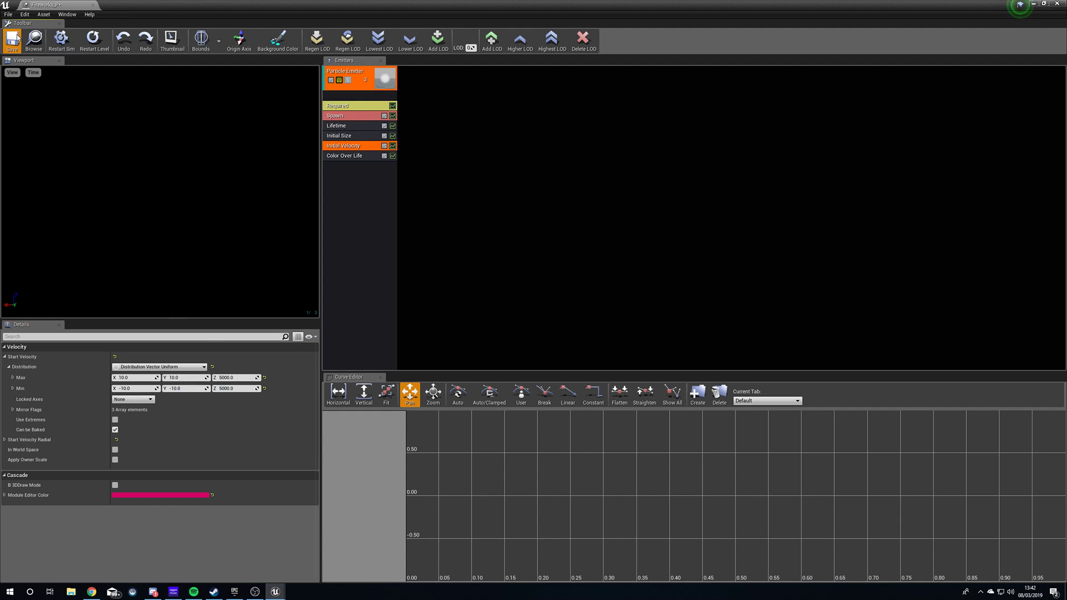
# Step: Shrink the particle editor to reveal the level and place Fireworks_P in the scene
pyautogui.moveTo(779, 5); pyautogui.dragTo(870, 230)
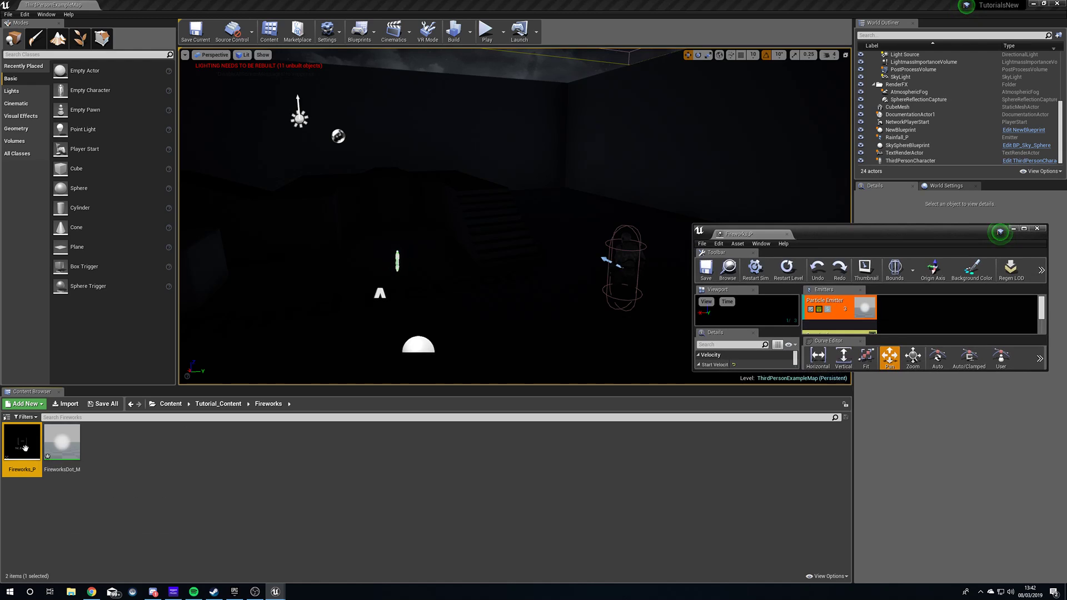
pyautogui.moveTo(22, 442); pyautogui.dragTo(324, 322)
pyautogui.press('s')
pyautogui.moveTo(325, 323); pyautogui.dragTo(312, 281, button='right')
# Step: Set the Initial Velocity Max and Min Z values to 3000 and restart the effect in the level
pyautogui.click(867, 230)
pyautogui.moveTo(830, 239); pyautogui.dragTo(658, 223)
pyautogui.doubleClick(650, 221)
pyautogui.click(234, 378)
pyautogui.write('3000')
pyautogui.press('Tab')
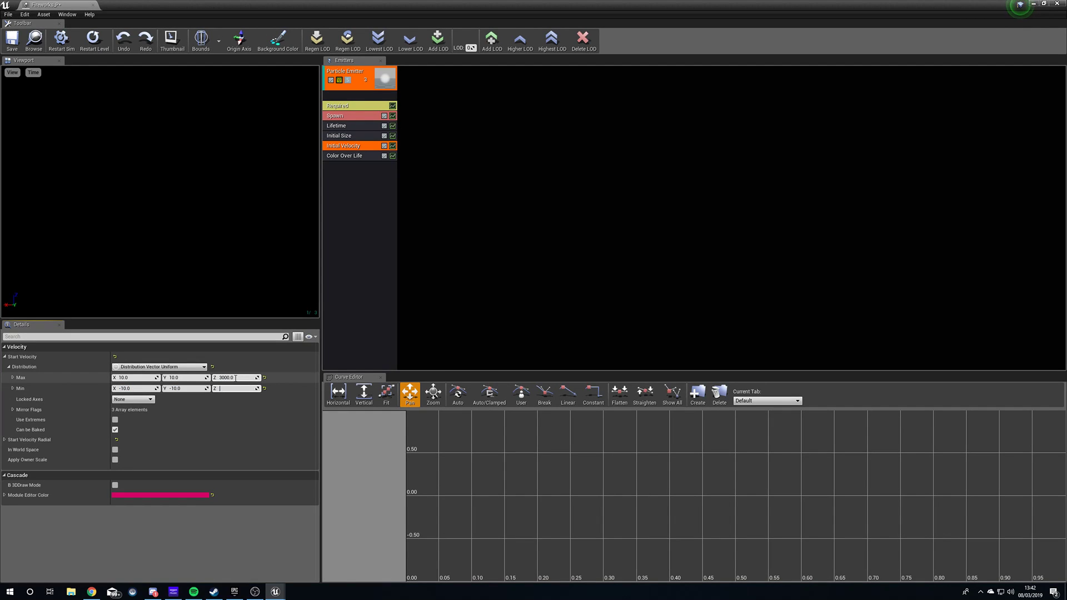
pyautogui.moveTo(271, 6); pyautogui.dragTo(773, 245)
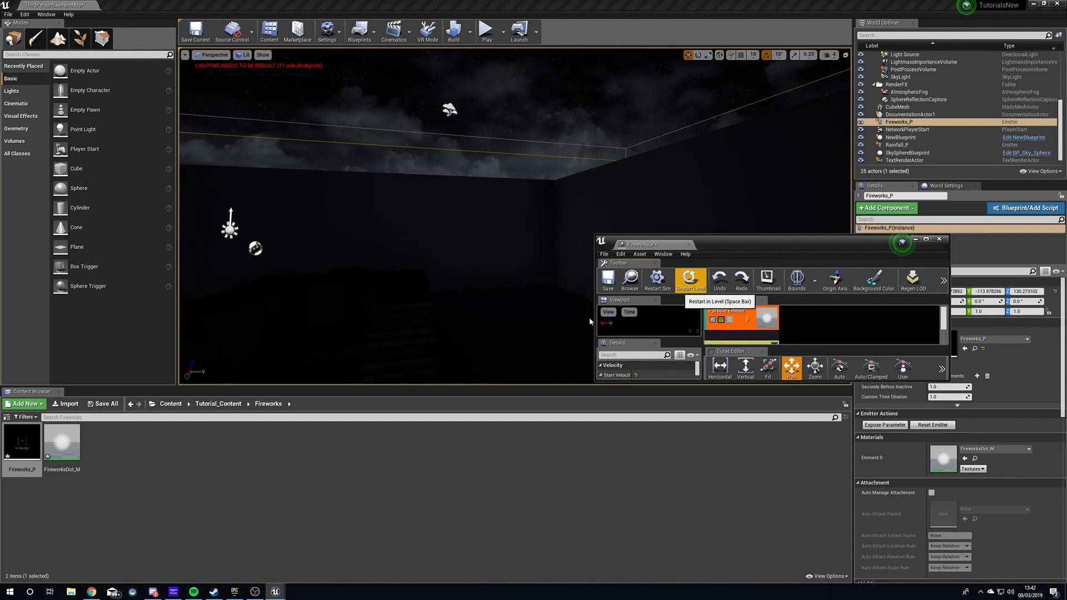
pyautogui.click(690, 279)
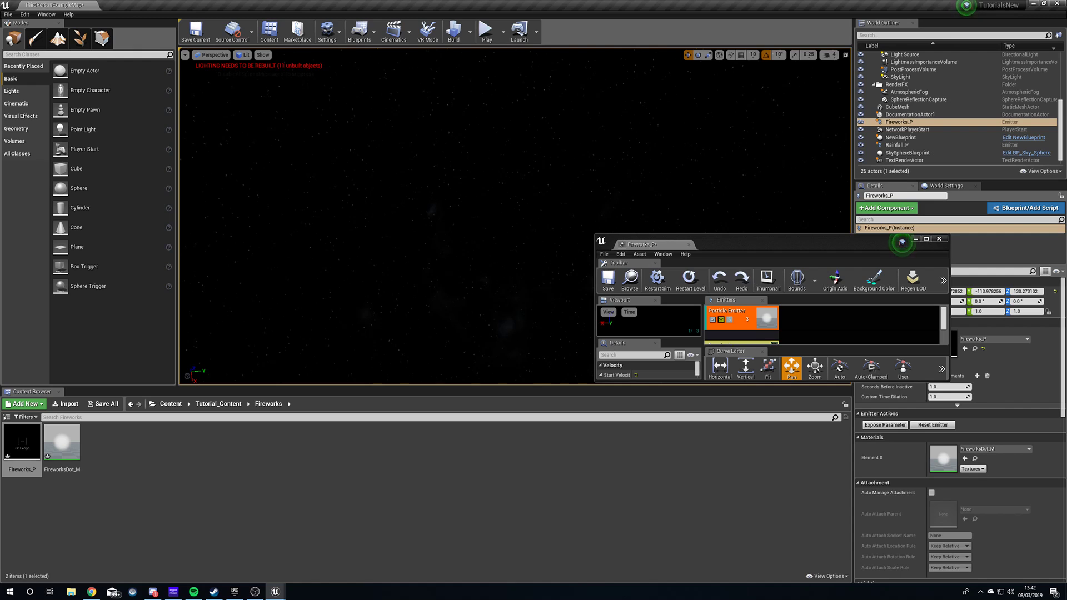
# Step: Set the Initial Velocity Max and Min Z values to 2000 and replay the effect in the level
pyautogui.doubleClick(744, 246)
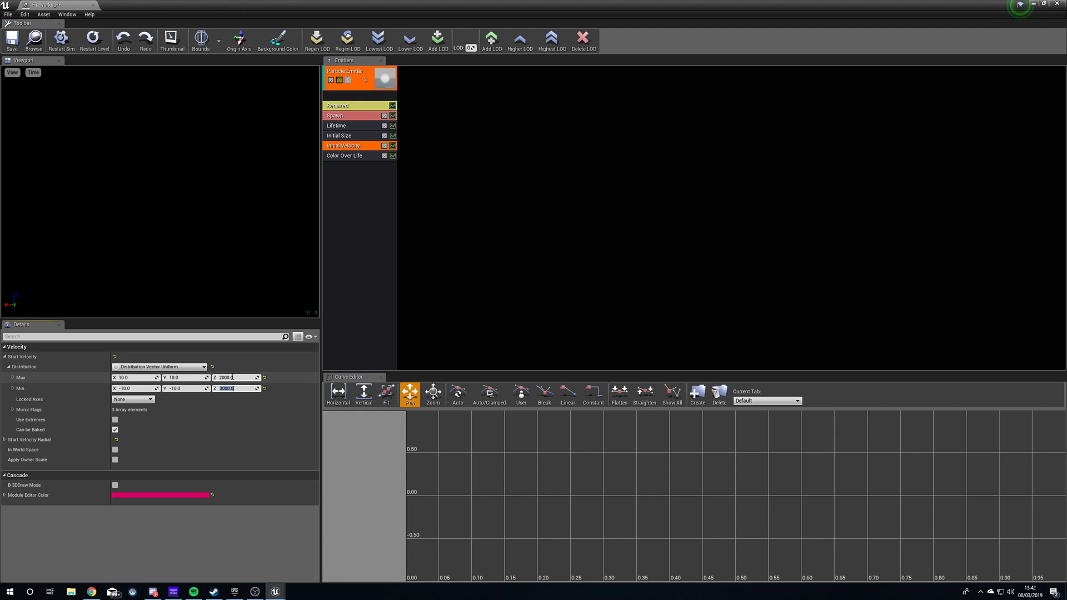
pyautogui.click(91, 51)
pyautogui.moveTo(356, 6); pyautogui.dragTo(810, 280)
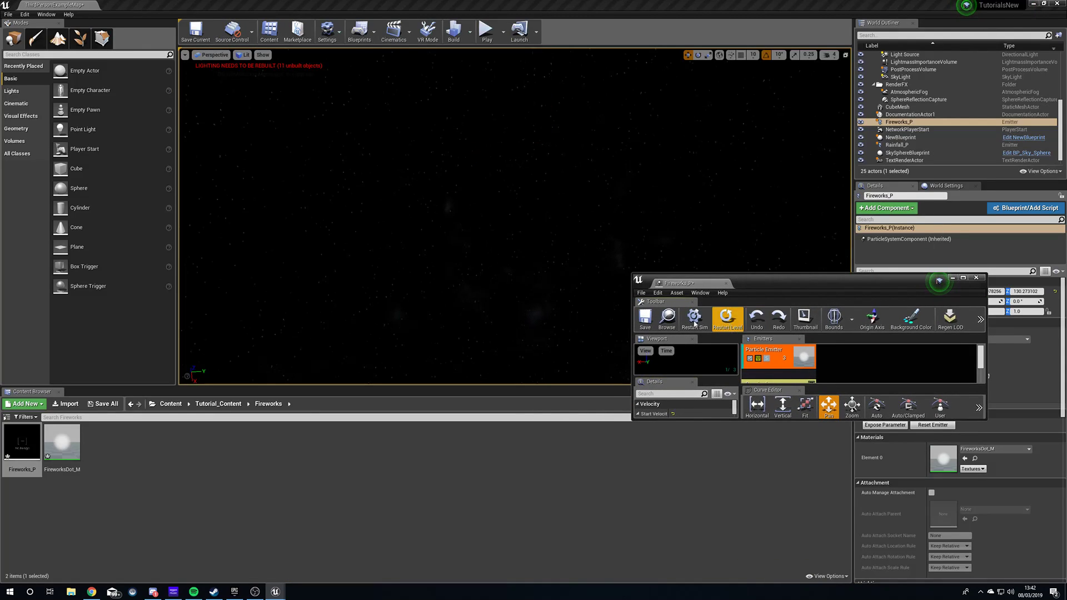
pyautogui.click(726, 316)
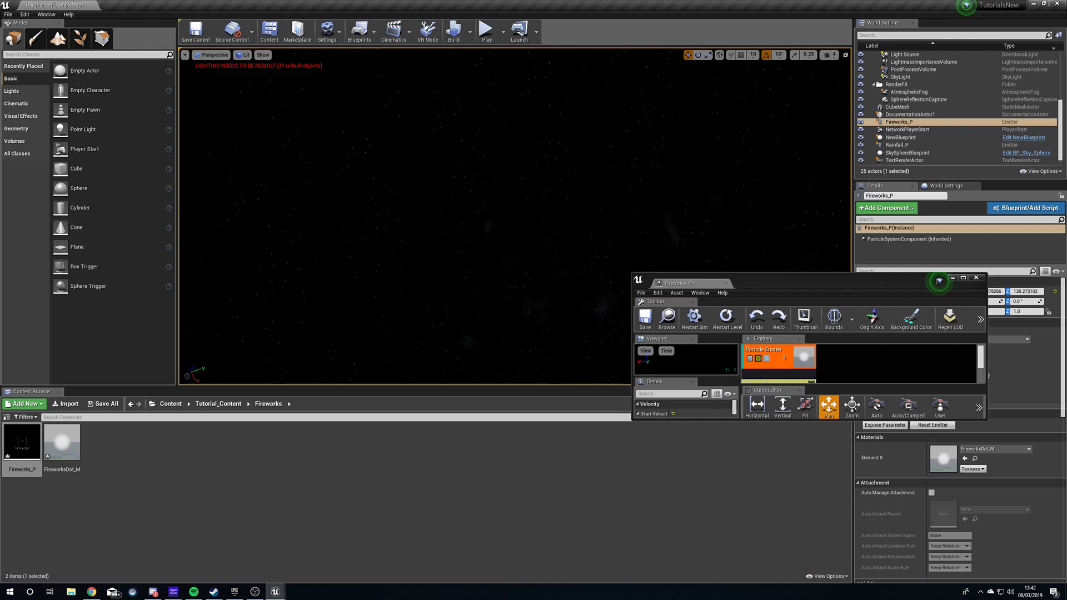
pyautogui.moveTo(809, 283); pyautogui.dragTo(548, 282)
pyautogui.doubleClick(548, 281)
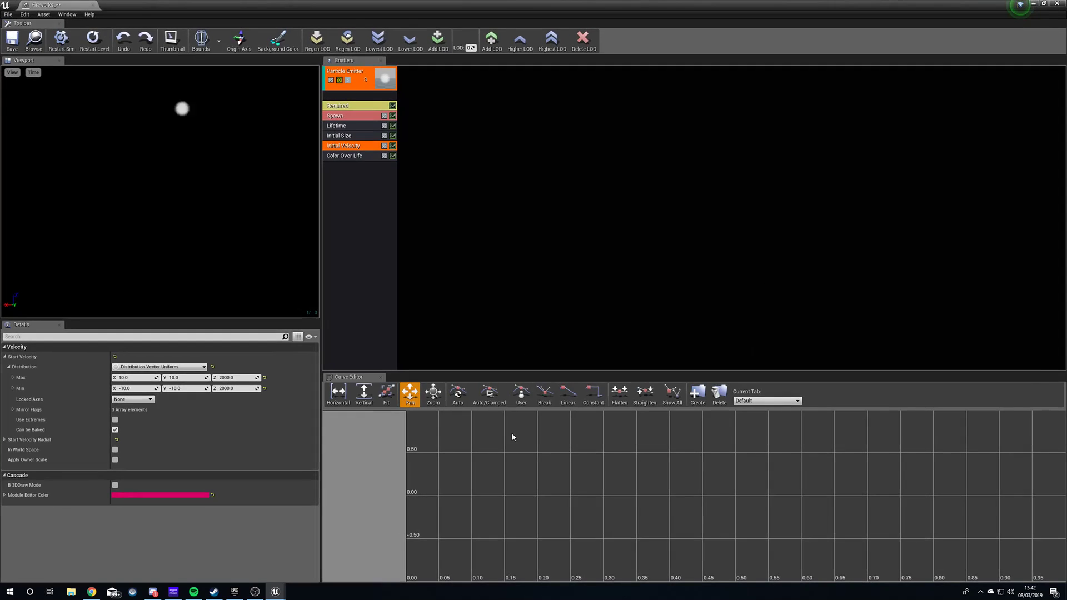
pyautogui.click(355, 158)
pyautogui.click(354, 185)
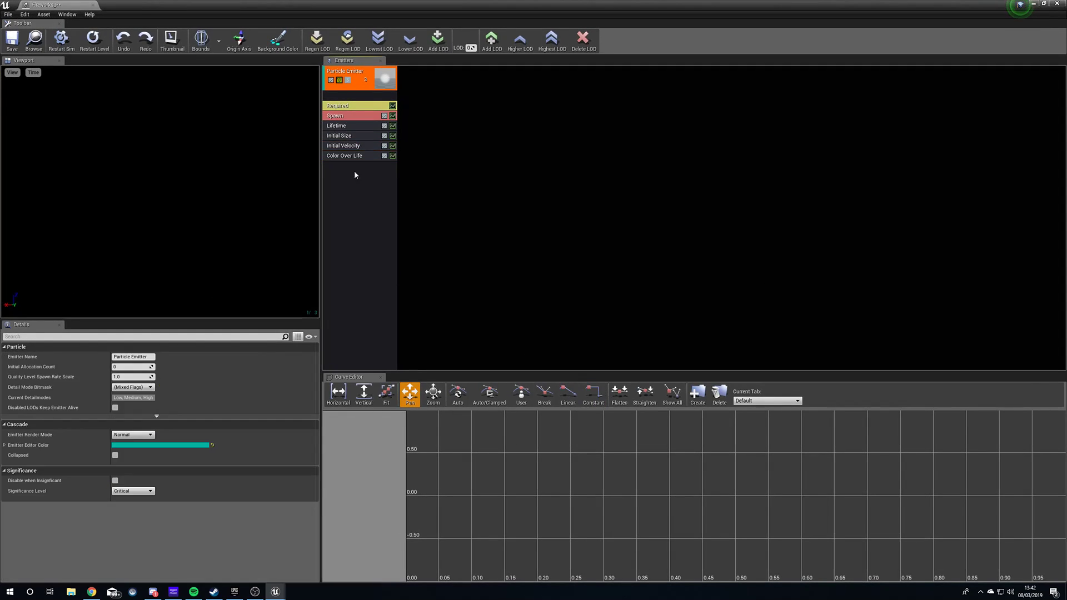
pyautogui.click(356, 129)
pyautogui.click(357, 107)
pyautogui.click(358, 89)
pyautogui.click(368, 127)
pyautogui.click(366, 169)
# Step: Add an Acceleration module to the particle emitter and show its settings
pyautogui.rightClick(352, 170)
pyautogui.moveTo(390, 209)
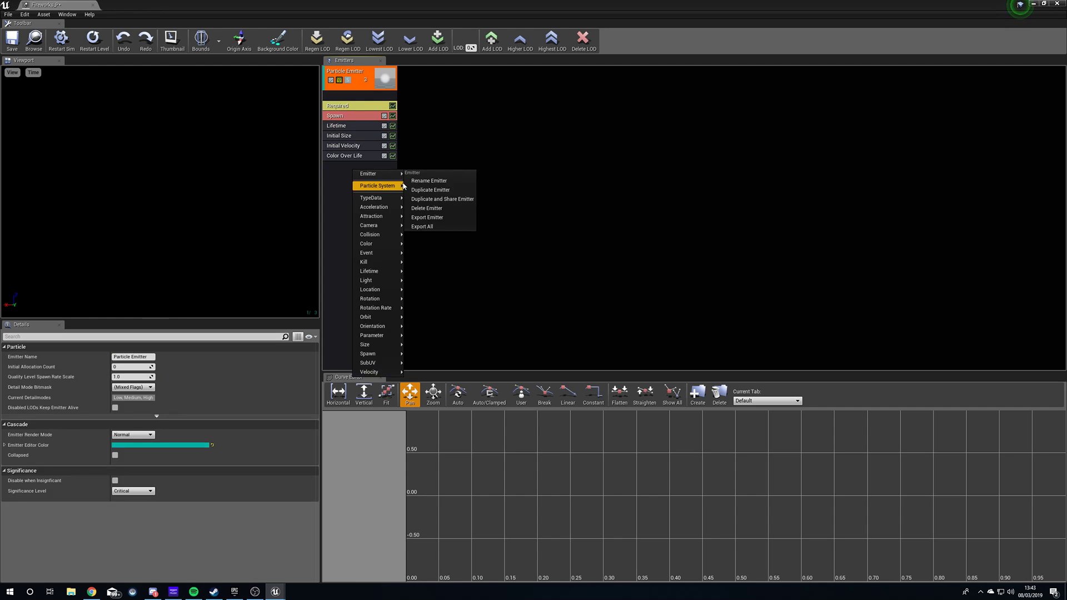
pyautogui.click(447, 206)
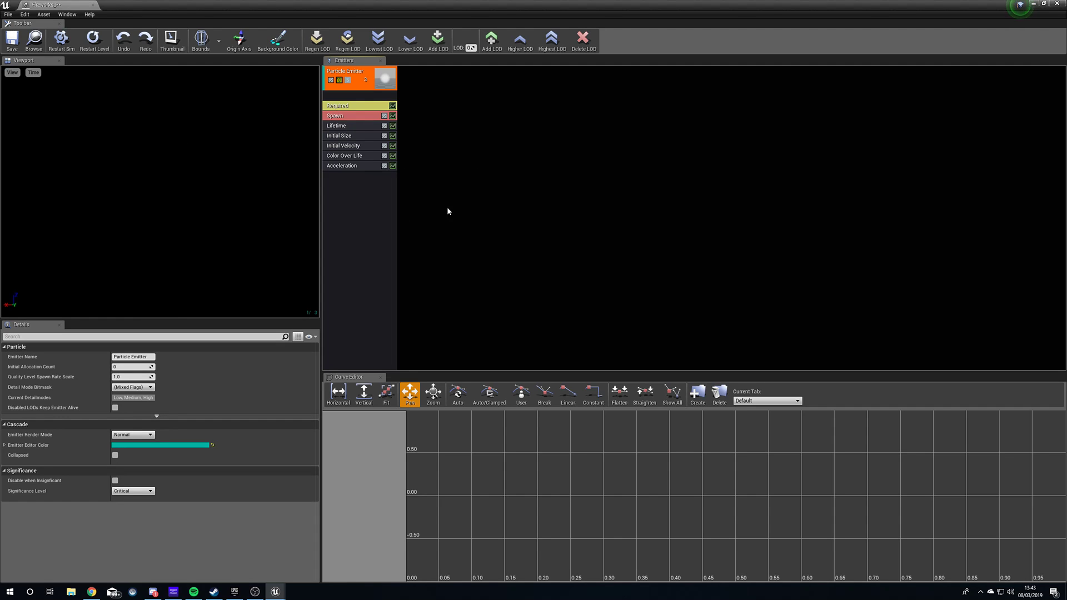
pyautogui.click(365, 169)
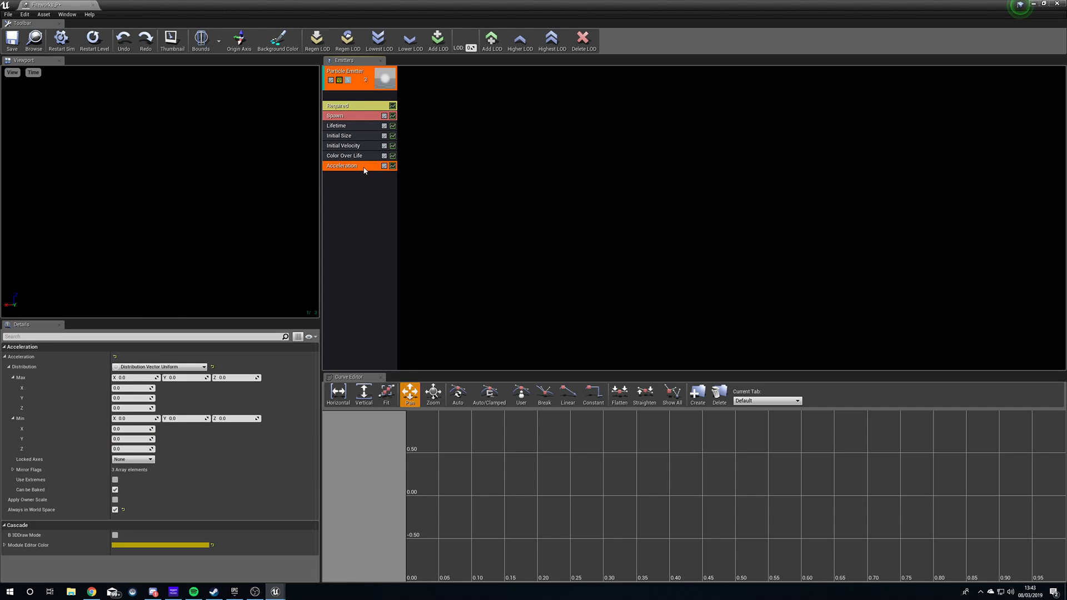
# Step: Set the Acceleration Max X and Y values to 10 and the Min X and Y values to -10
pyautogui.click(146, 380)
pyautogui.write('10')
pyautogui.press('Tab')
pyautogui.press('Tab')
pyautogui.write('-')
# Step: Shrink the particle editor, replay the effect in the level to check the acceleration, and restore the editor to full size
pyautogui.moveTo(313, 4); pyautogui.dragTo(693, 363)
pyautogui.click(608, 399)
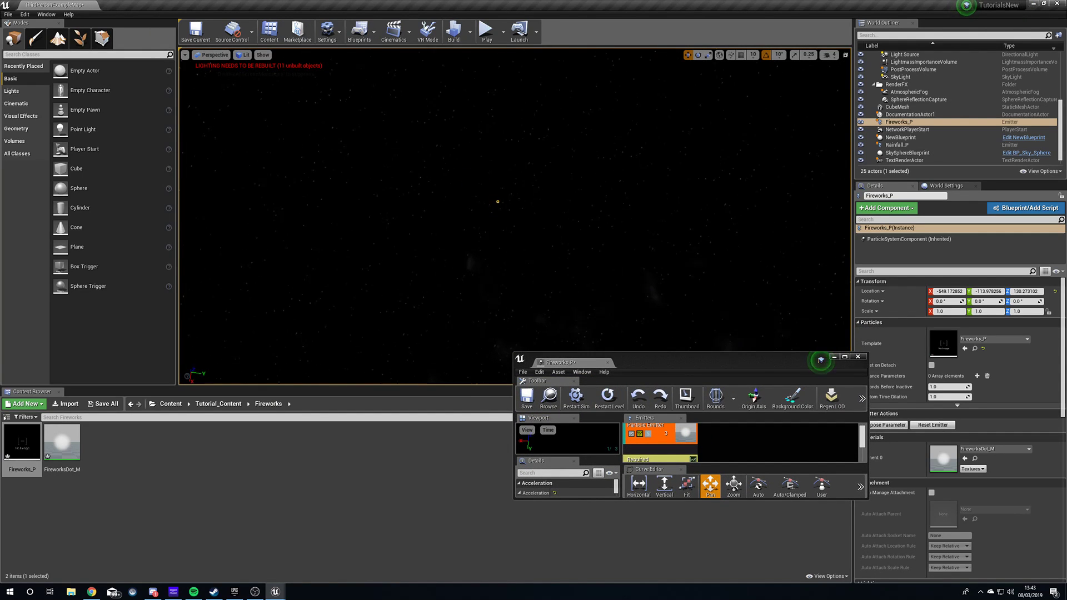
pyautogui.click(611, 401)
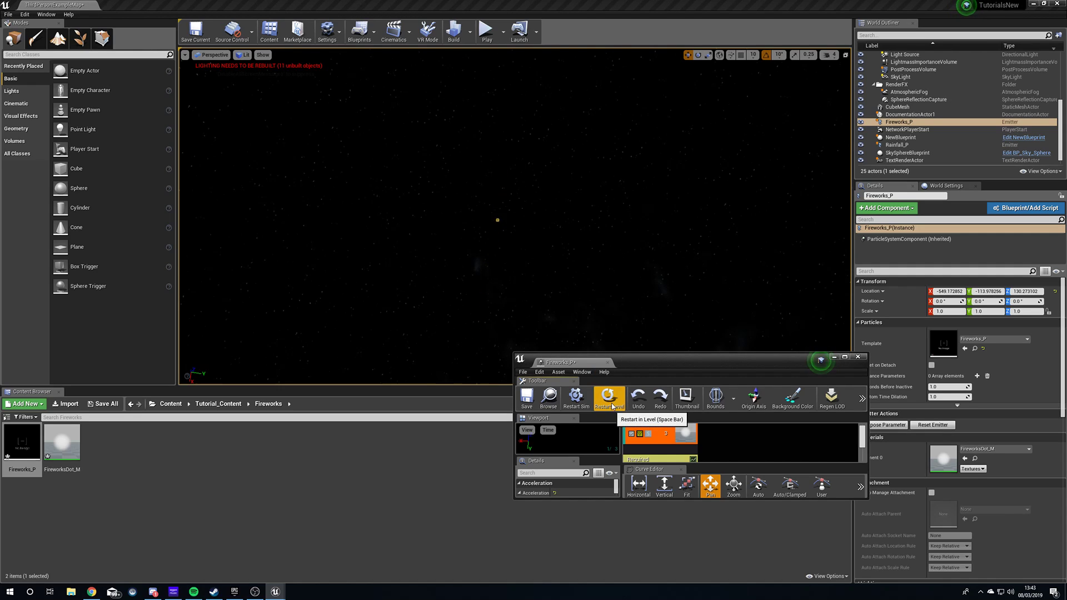
pyautogui.moveTo(507, 211); pyautogui.dragTo(495, 356, button='right')
pyautogui.doubleClick(751, 362)
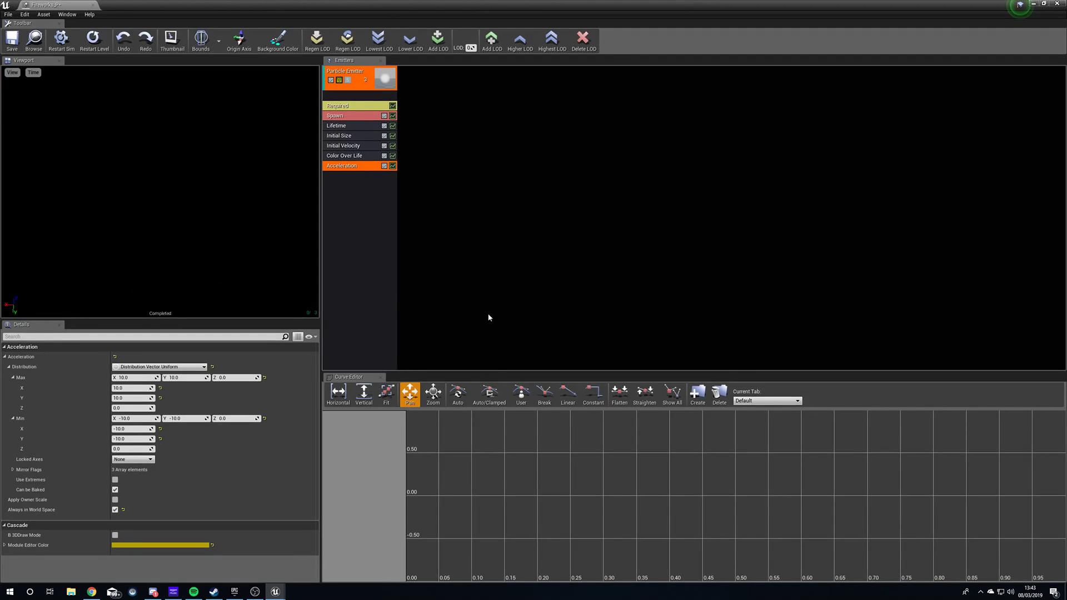
# Step: Add a new particle sprite emitter beside the existing one and look through its Required and Spawn settings
pyautogui.rightClick(428, 218)
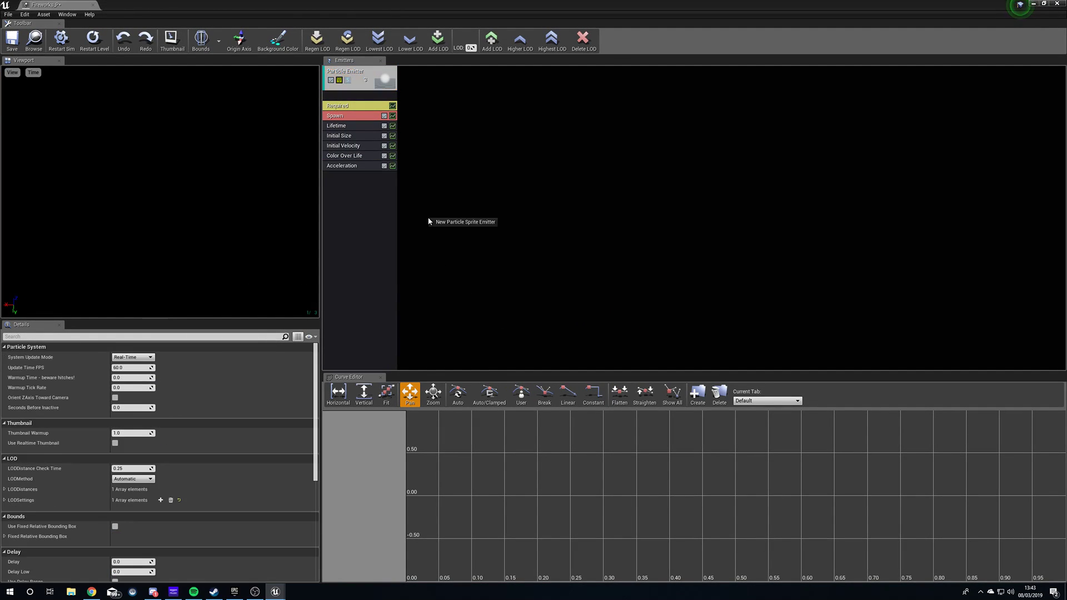
pyautogui.click(450, 223)
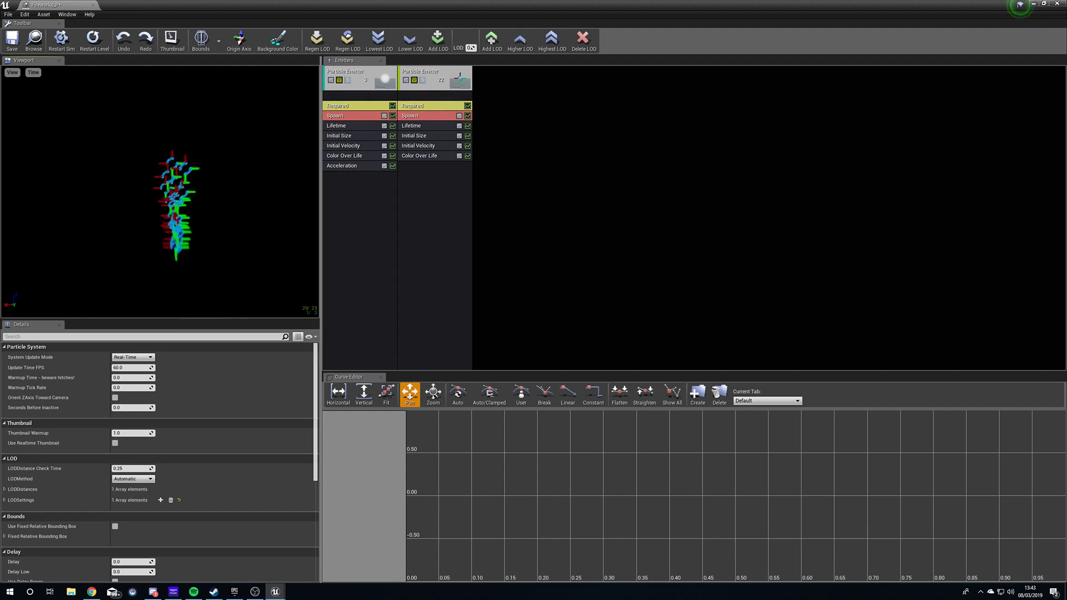
pyautogui.click(428, 107)
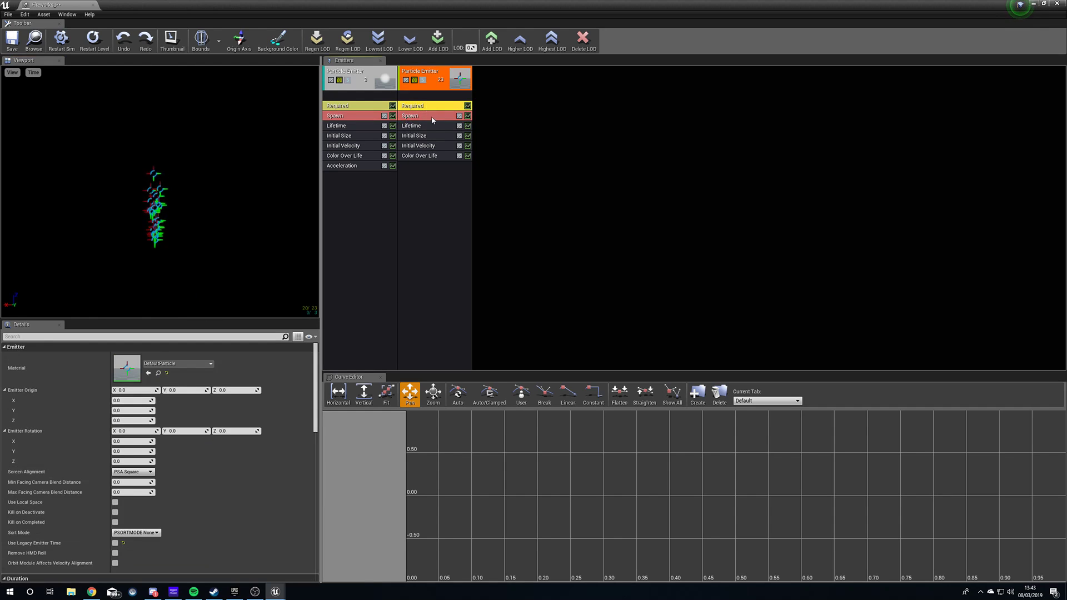
pyautogui.click(434, 117)
# Step: Set the second emitter's minimum Lifetime to 0.5
pyautogui.click(436, 125)
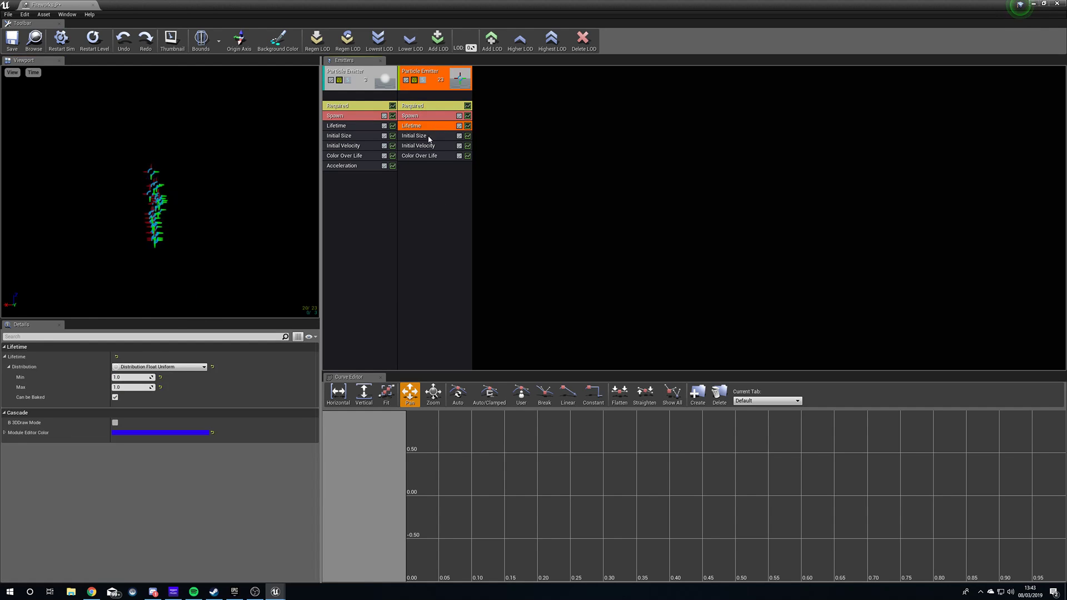
pyautogui.click(142, 378)
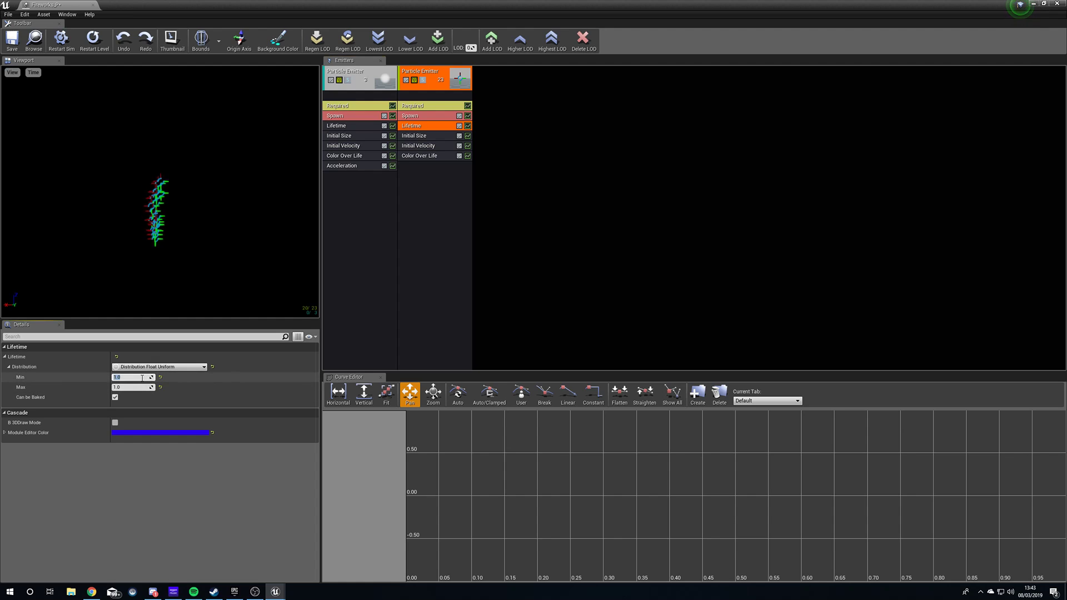
pyautogui.write('1.5')
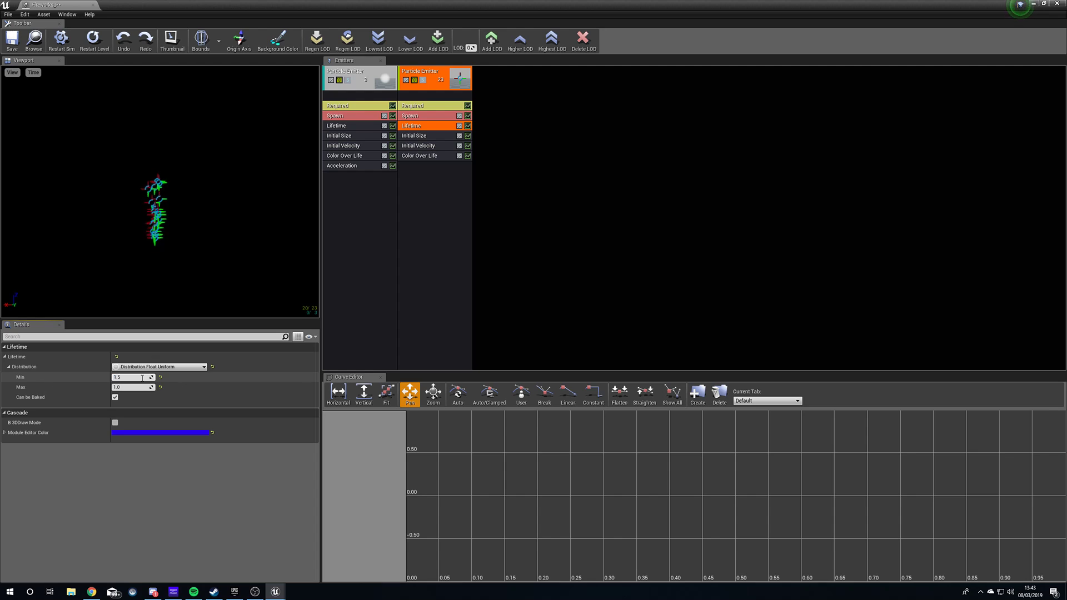
pyautogui.press('Tab')
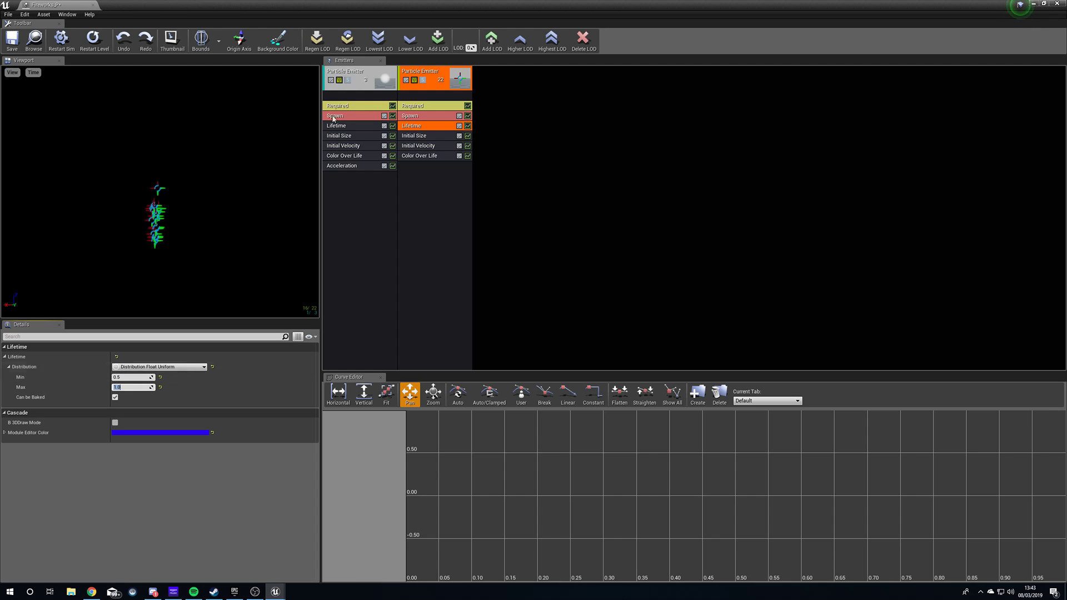
# Step: Assign the FireworksDot_M material to the second emitter in its Required module
pyautogui.click(420, 146)
pyautogui.click(426, 135)
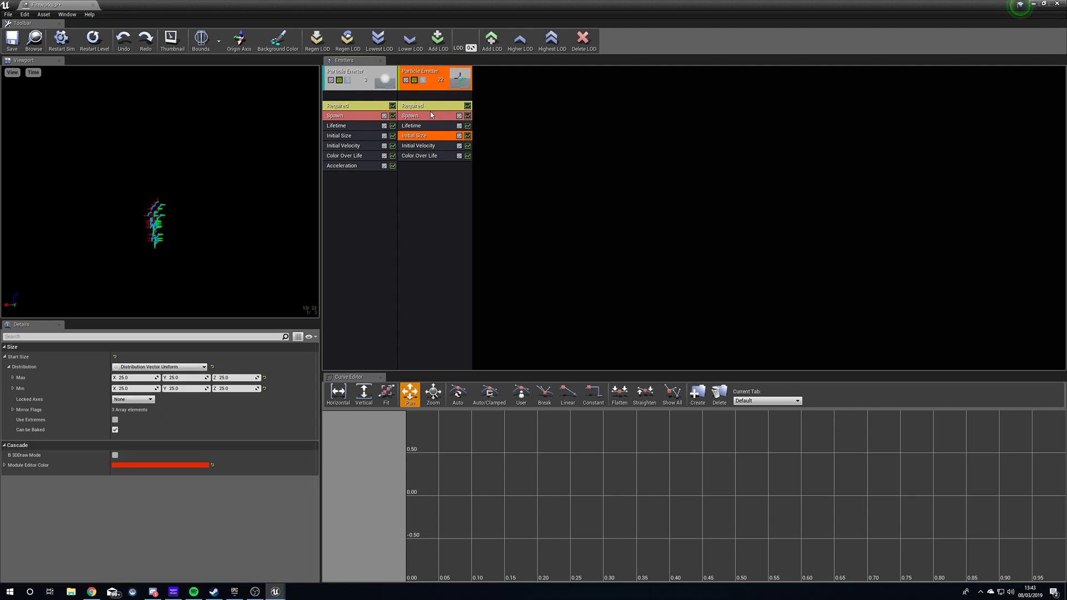
pyautogui.click(431, 106)
pyautogui.click(202, 364)
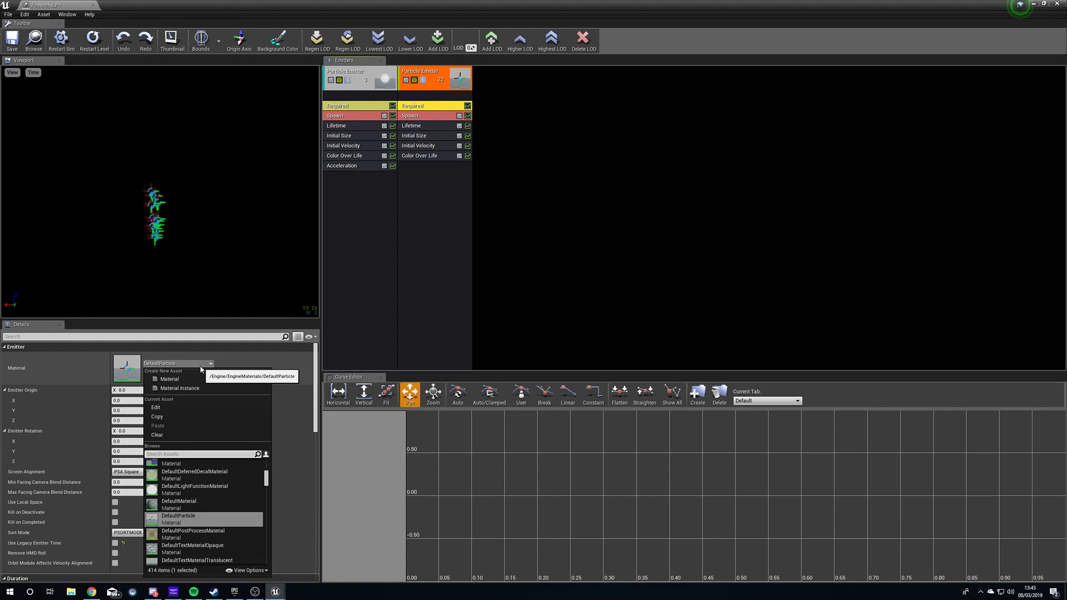
pyautogui.write('dot')
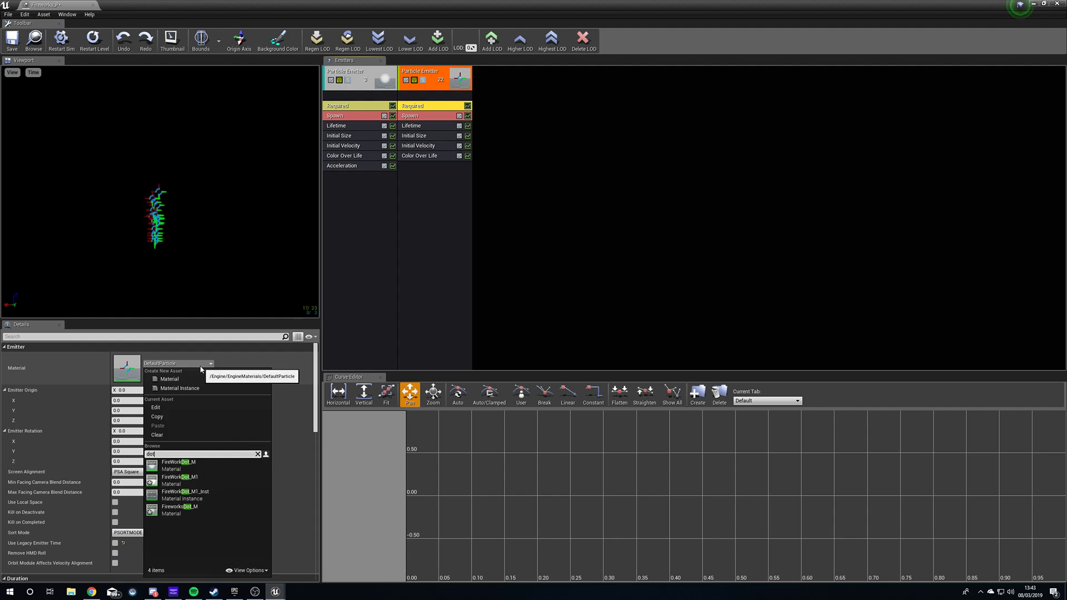
pyautogui.click(179, 507)
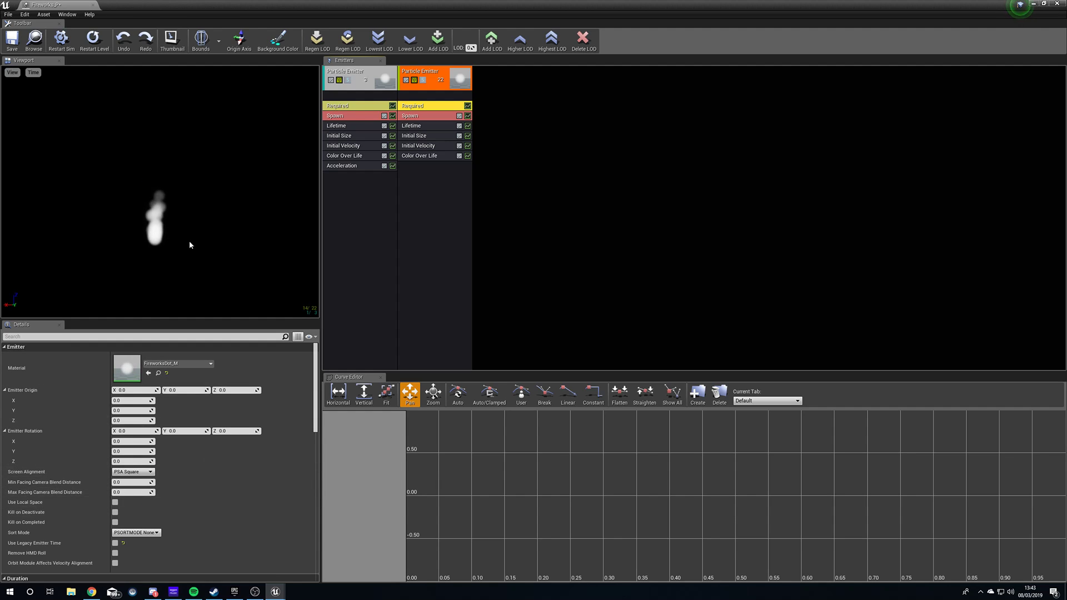
# Step: Set the second emitter's Initial Size Max to 10 on the X, Y and Z axes
pyautogui.click(416, 136)
pyautogui.click(135, 378)
pyautogui.write('10')
pyautogui.press('Tab')
pyautogui.write('10')
pyautogui.press('Tab')
pyautogui.write('10')
pyautogui.press('Tab')
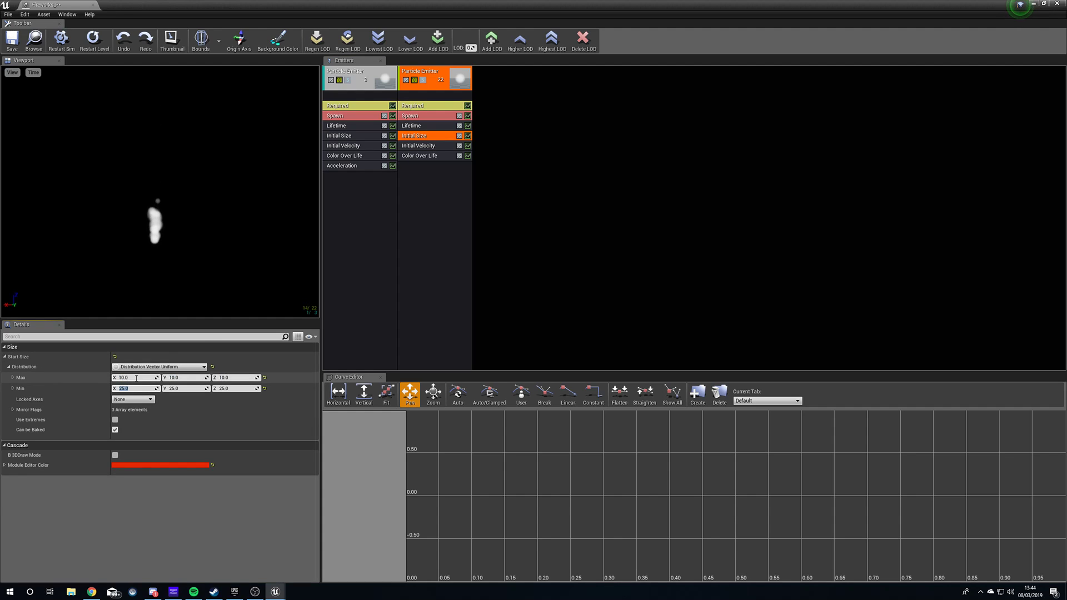
# Step: Set the second emitter's Initial Size Min X and Z values to 5 and correct the mistyped Y value
pyautogui.write('5')
pyautogui.press('Tab')
pyautogui.write('56')
pyautogui.press('Tab')
pyautogui.click(195, 391)
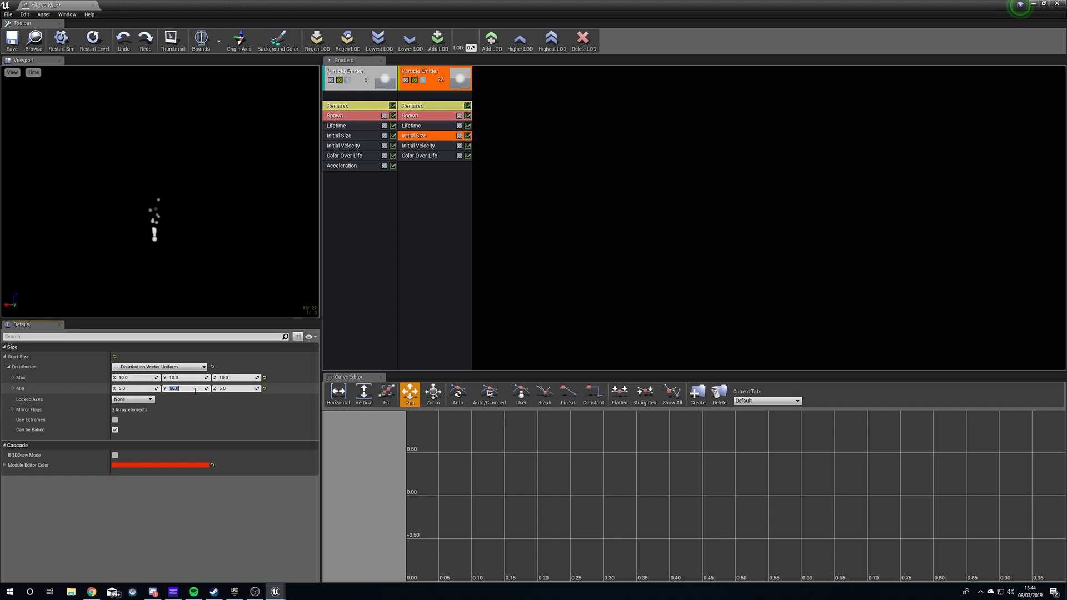
pyautogui.click(200, 278)
# Step: Set the second emitter's Initial Velocity Max Z to -200 and Min Z to -100
pyautogui.click(418, 146)
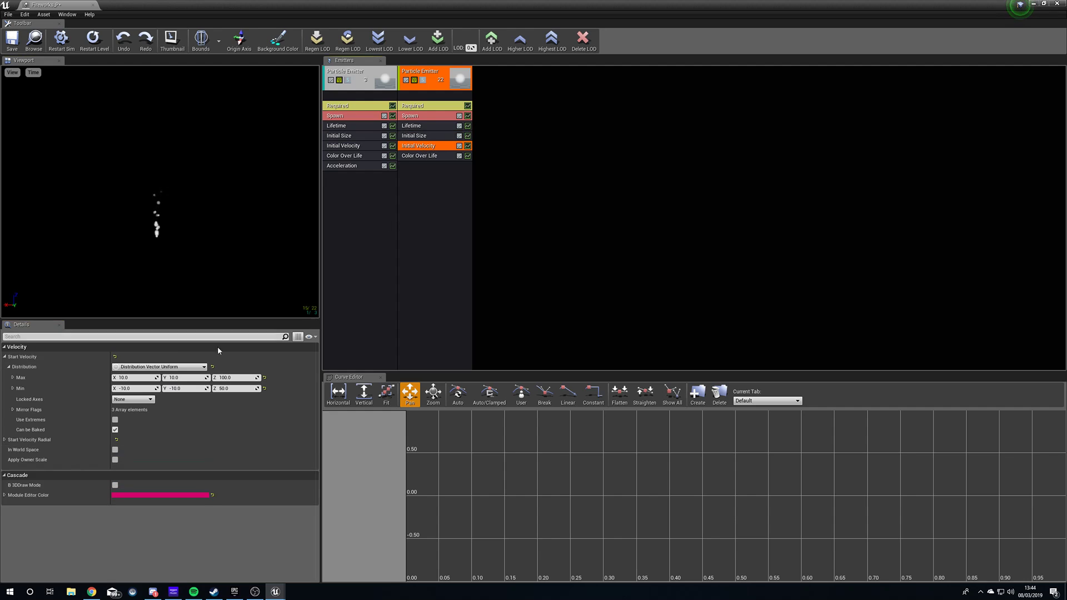
pyautogui.click(234, 378)
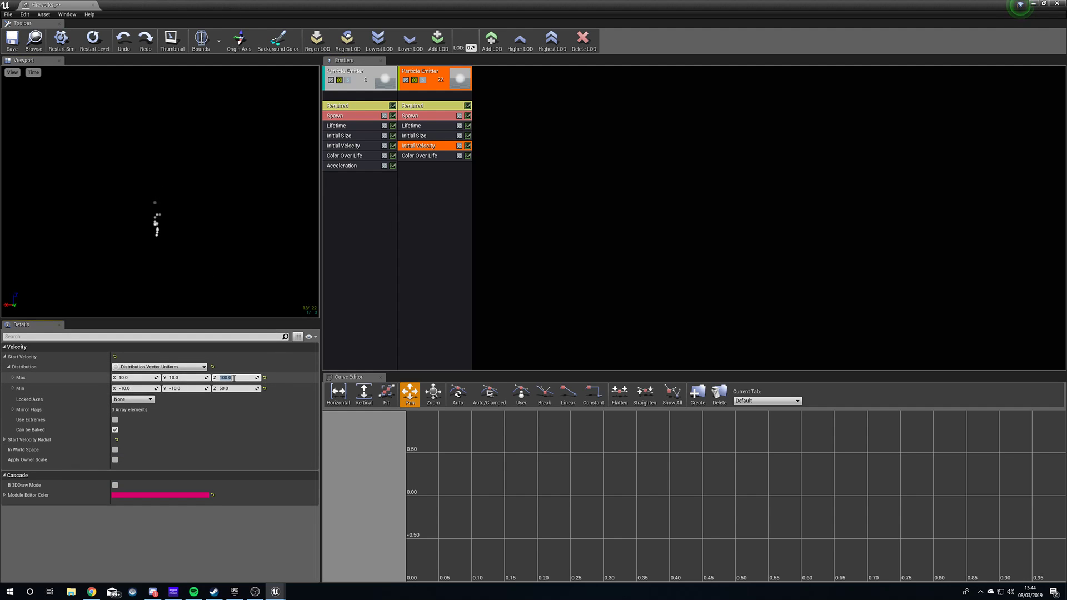
pyautogui.press('Tab')
pyautogui.press('Tab')
pyautogui.press('Tab')
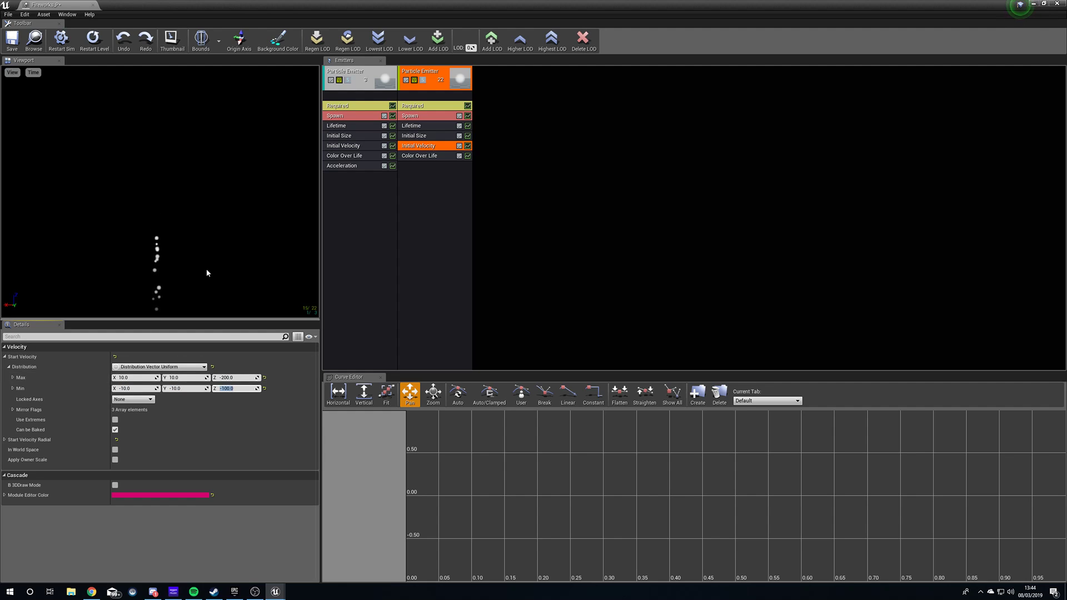
# Step: Set the second emitter's Initial Velocity Max X and Y to 50 and Min X and Y to -50, and inspect the spread
pyautogui.click(136, 376)
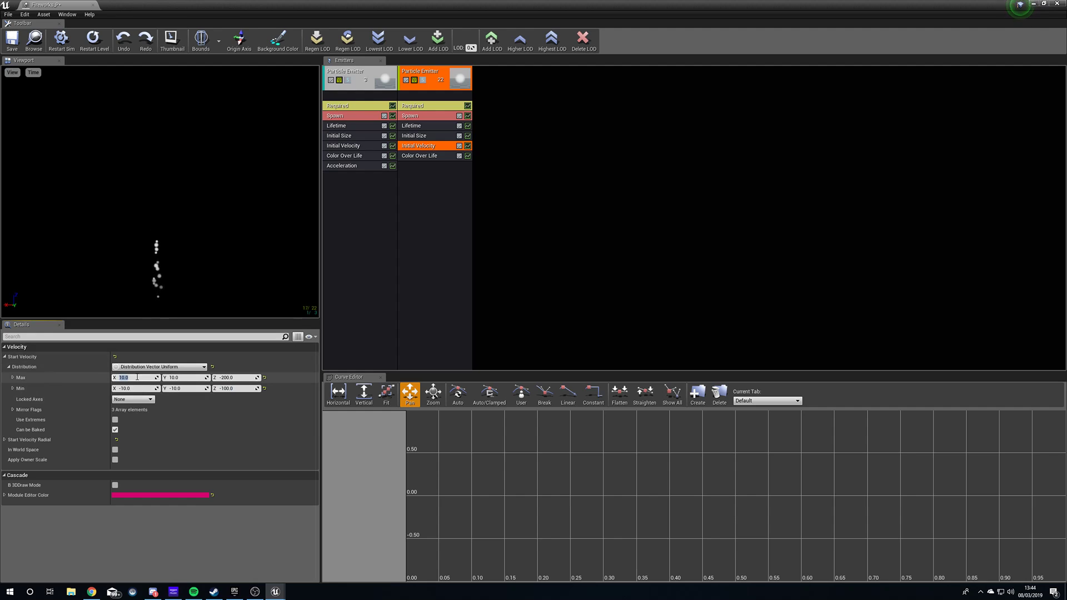
pyautogui.write('50')
pyautogui.press('Tab')
pyautogui.press('Tab')
pyautogui.write('-50')
pyautogui.press('Tab')
pyautogui.press('Return')
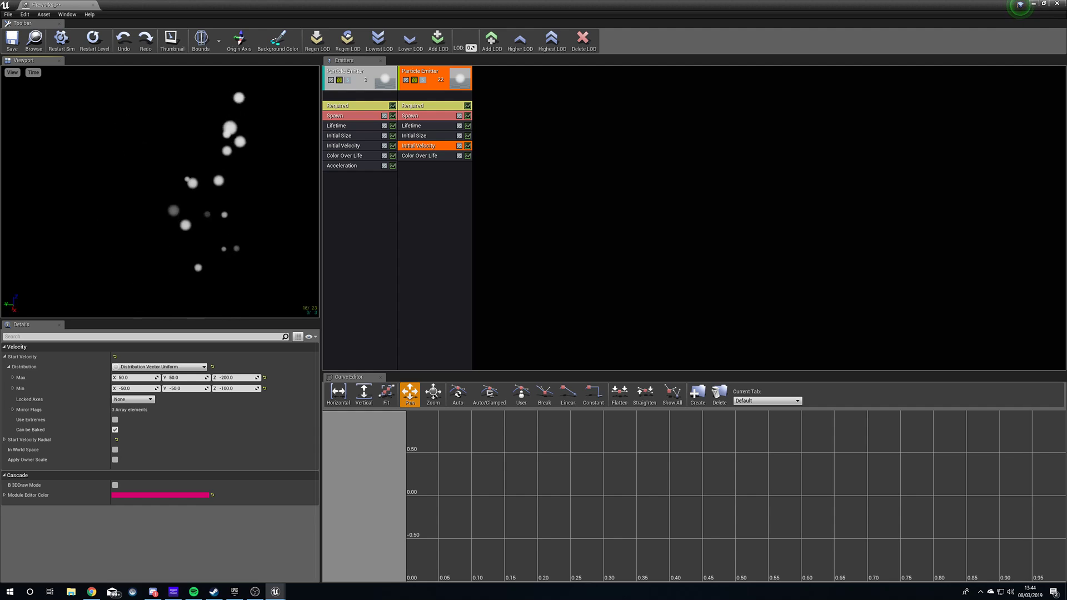
pyautogui.moveTo(219, 304); pyautogui.dragTo(92, 301)
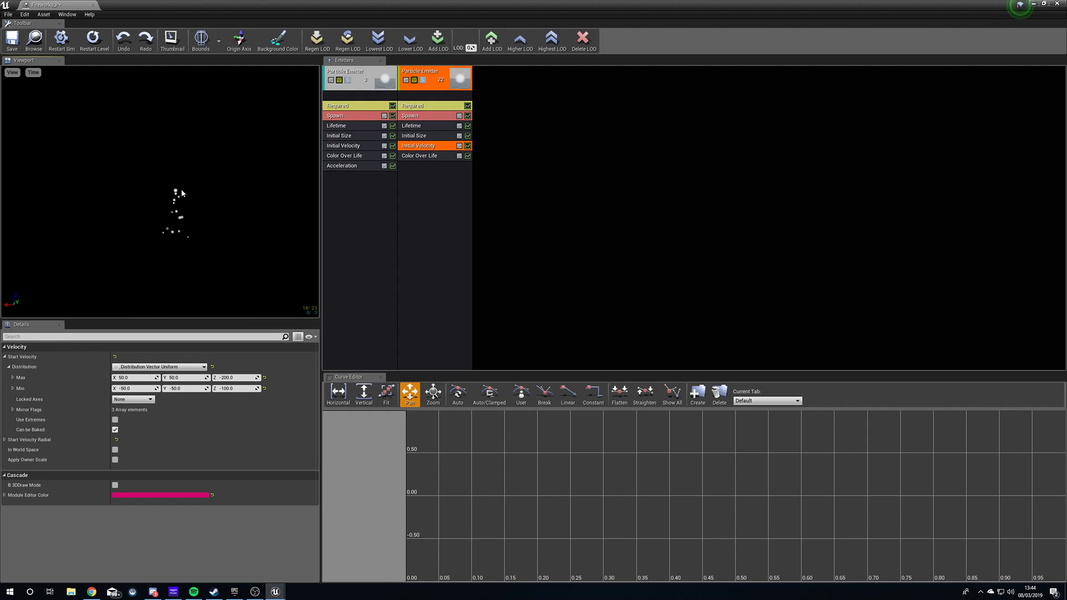
# Step: Set the second emitter's constant Spawn rate to 200
pyautogui.click(425, 115)
pyautogui.click(143, 378)
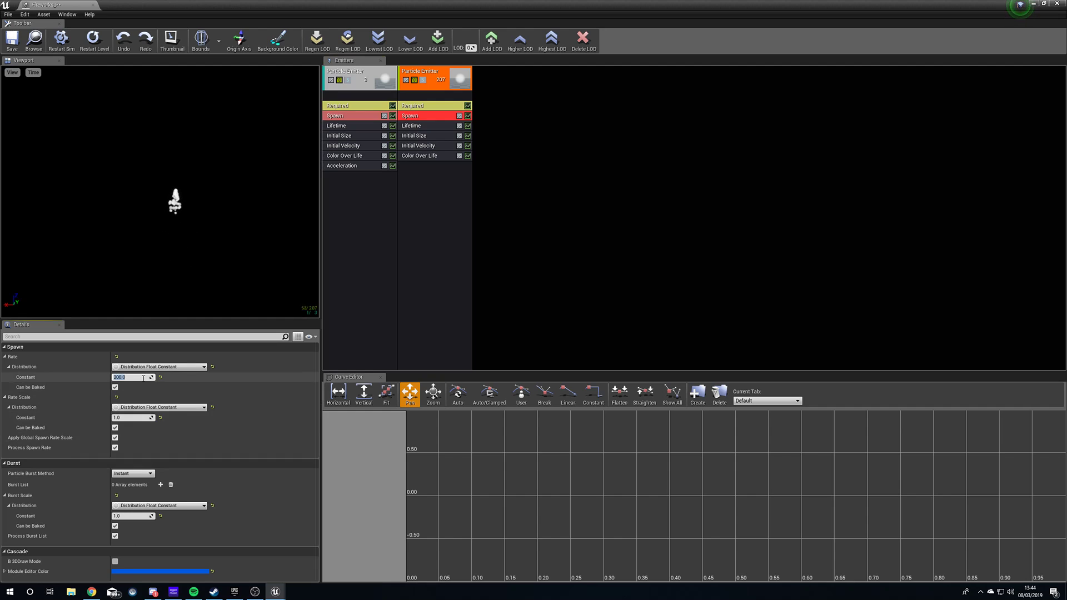
pyautogui.press('Return')
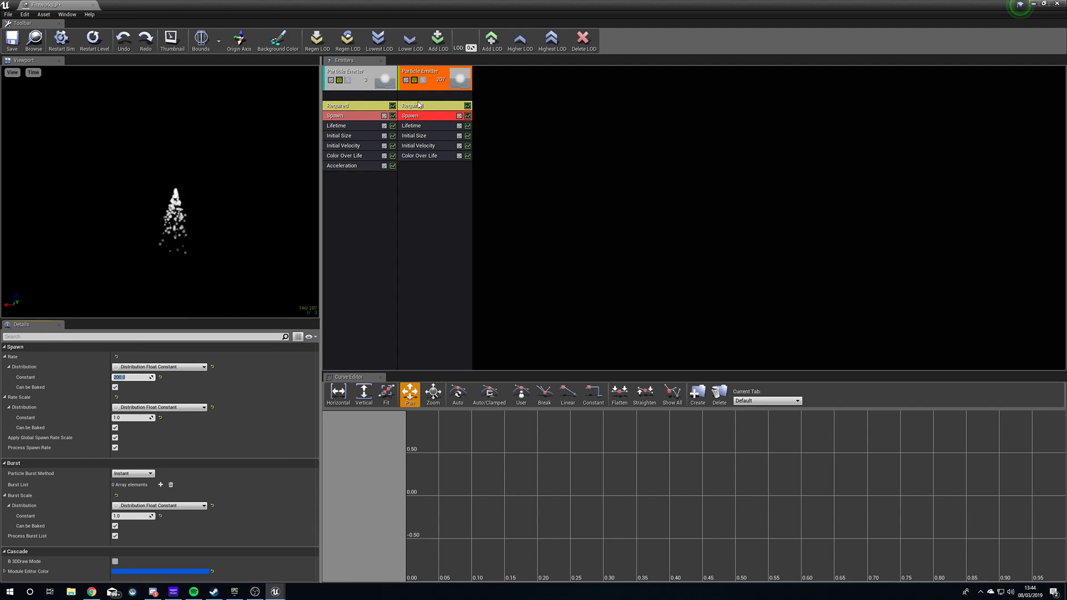
# Step: Add GPU Sprites type data to the second emitter and show its settings
pyautogui.rightClick(427, 179)
pyautogui.moveTo(454, 218)
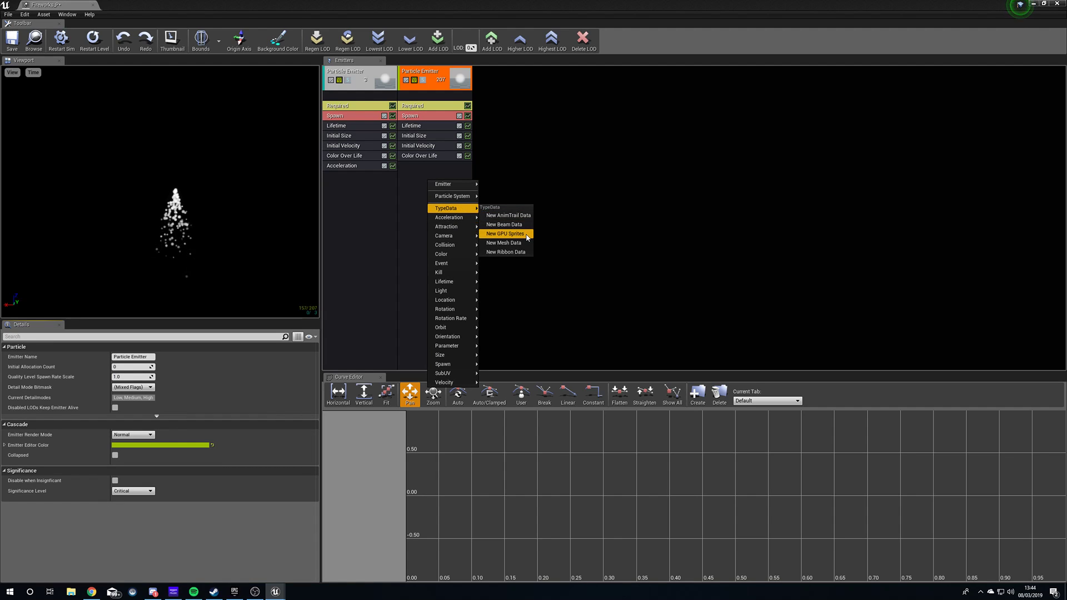
pyautogui.click(526, 234)
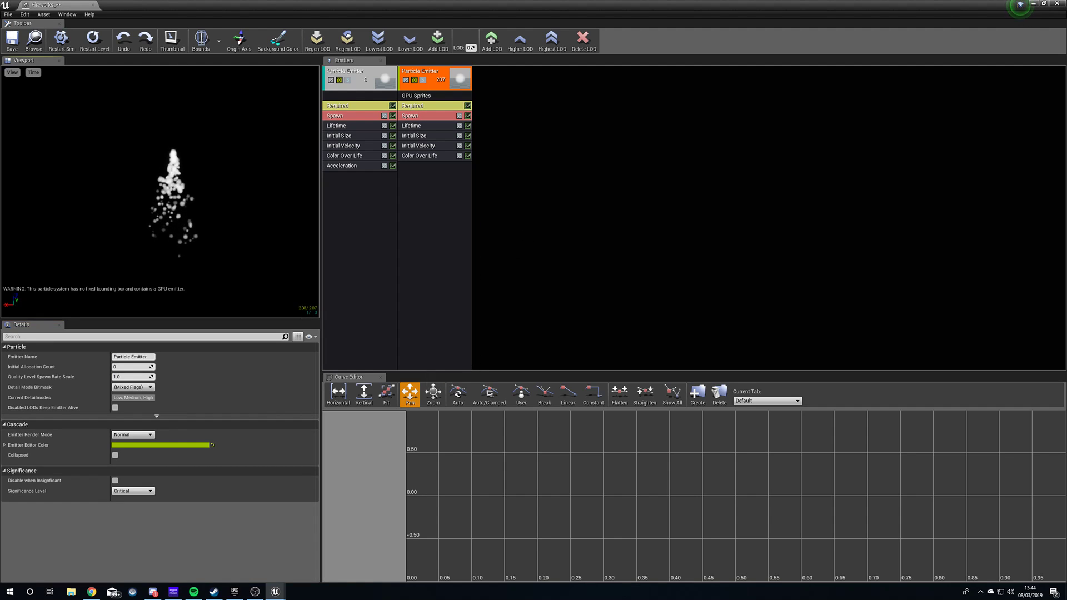
pyautogui.click(435, 95)
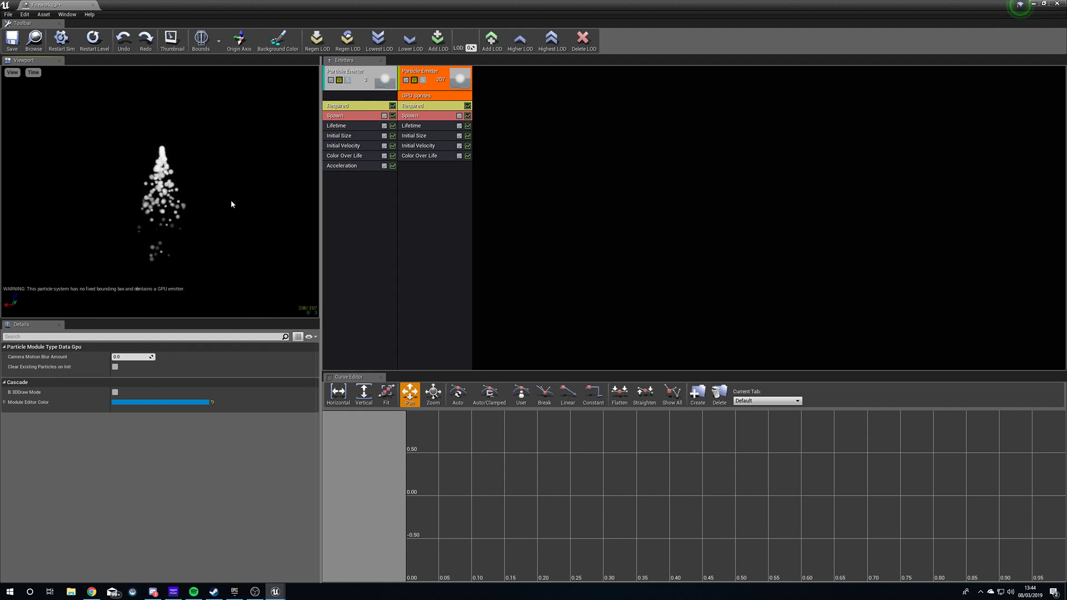
# Step: Set the first Color Over Life point of the second emitter to a pale yellow with a brightness value of 50
pyautogui.click(427, 157)
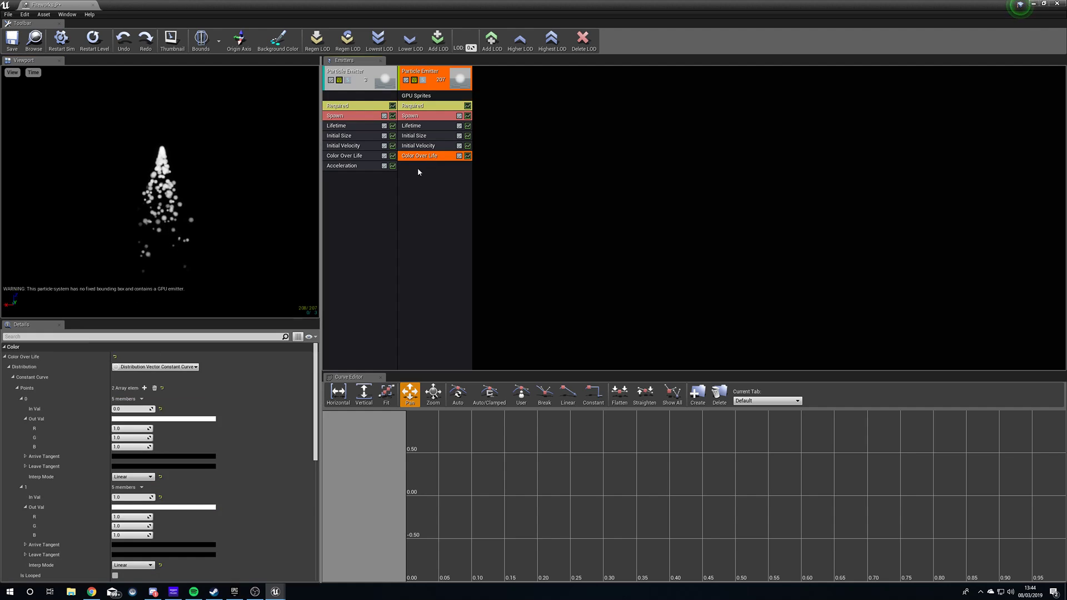
pyautogui.click(174, 420)
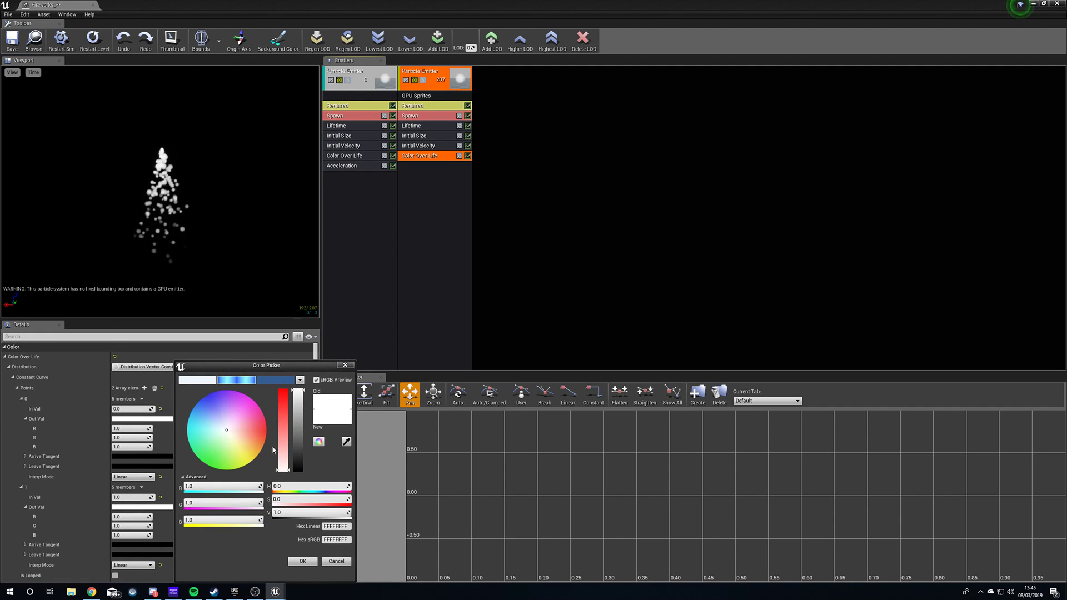
pyautogui.click(230, 434)
pyautogui.moveTo(232, 438); pyautogui.dragTo(235, 442)
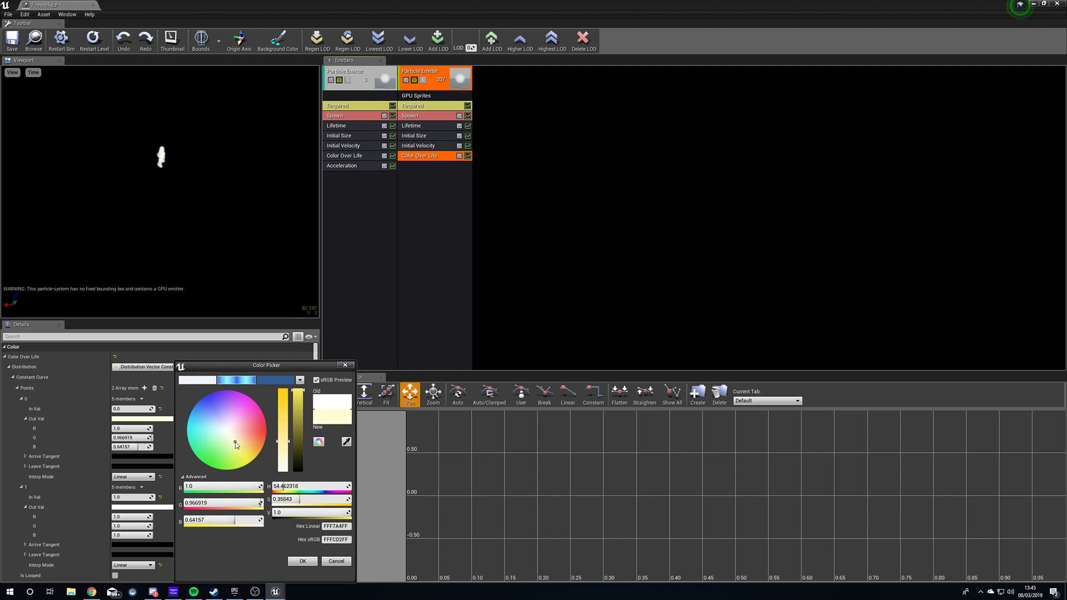
pyautogui.click(296, 513)
pyautogui.write('50')
pyautogui.press('Return')
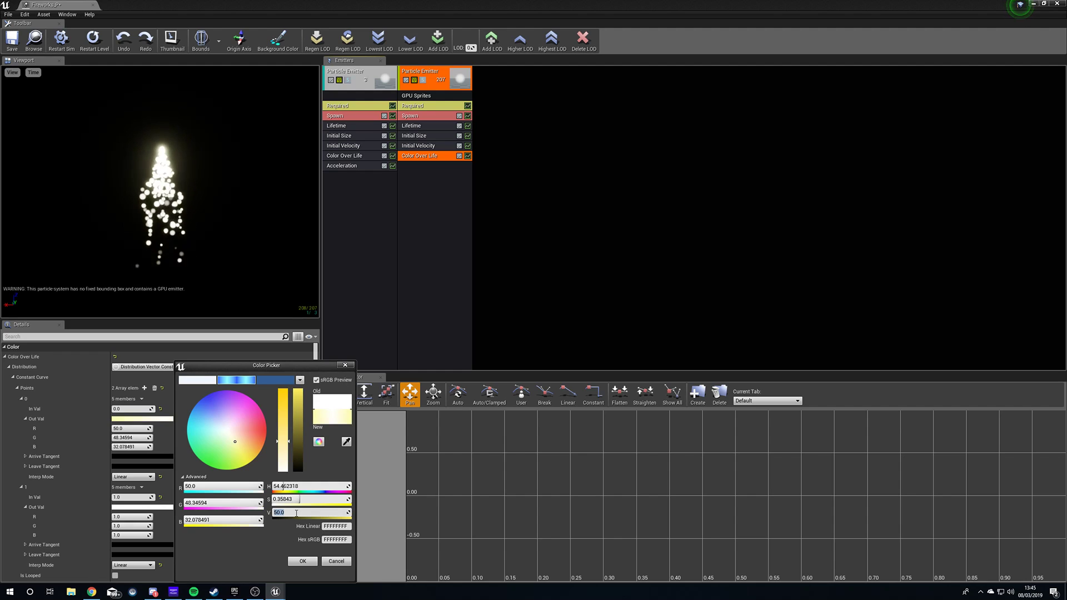
pyautogui.click(303, 561)
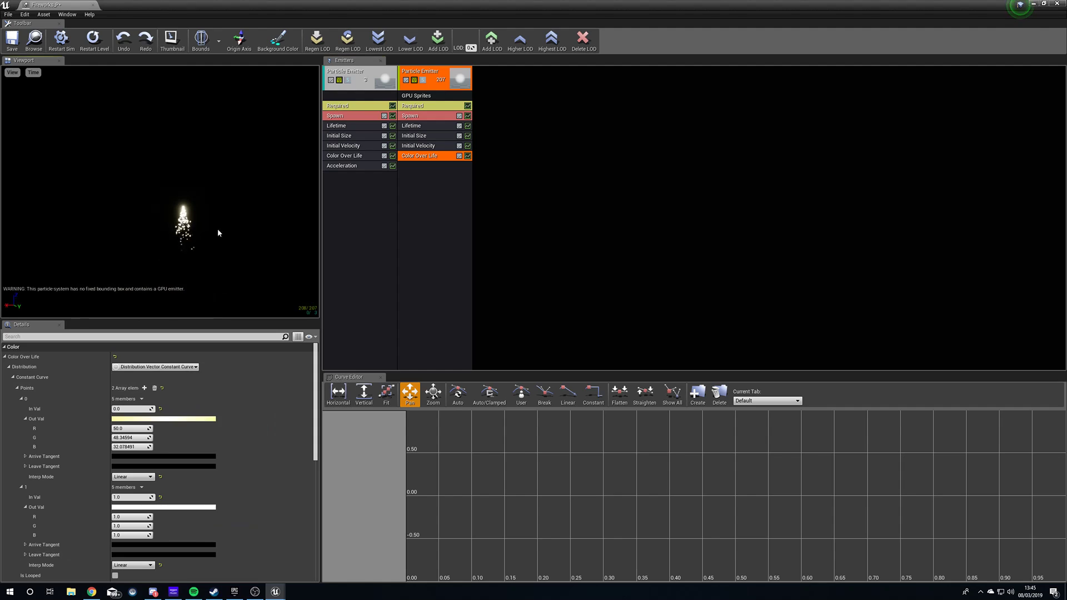
# Step: Restart the simulation several times to check both emitters playing together in the preview
pyautogui.click(69, 41)
pyautogui.click(69, 41)
pyautogui.click(69, 41)
pyautogui.click(69, 41)
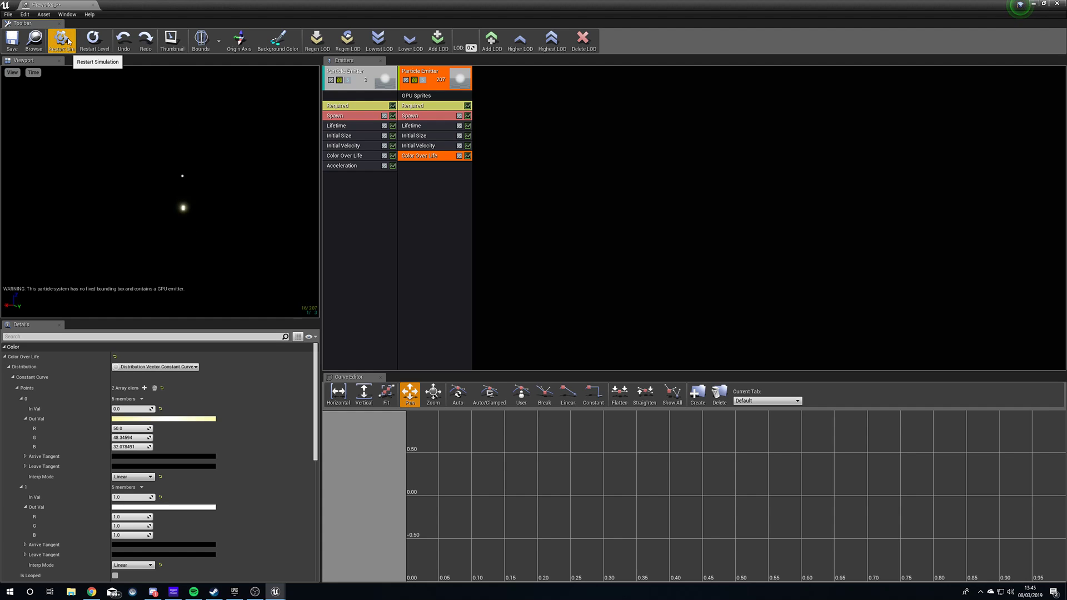
pyautogui.click(69, 41)
# Step: Add an Emitter Initial Location module to the second emitter
pyautogui.rightClick(425, 188)
pyautogui.moveTo(431, 189)
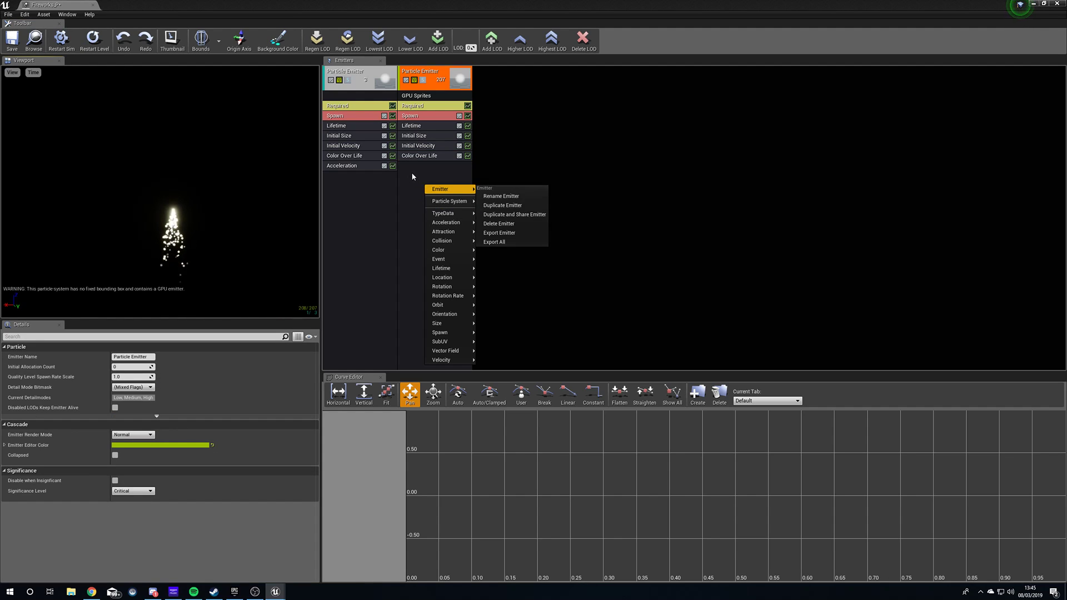
pyautogui.moveTo(464, 278)
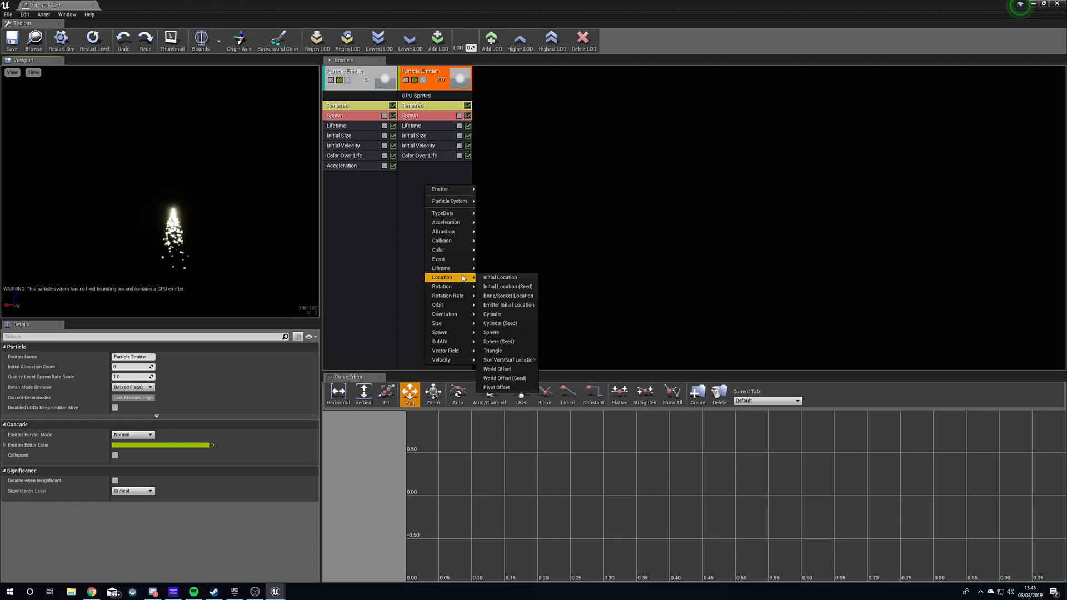
pyautogui.click(517, 309)
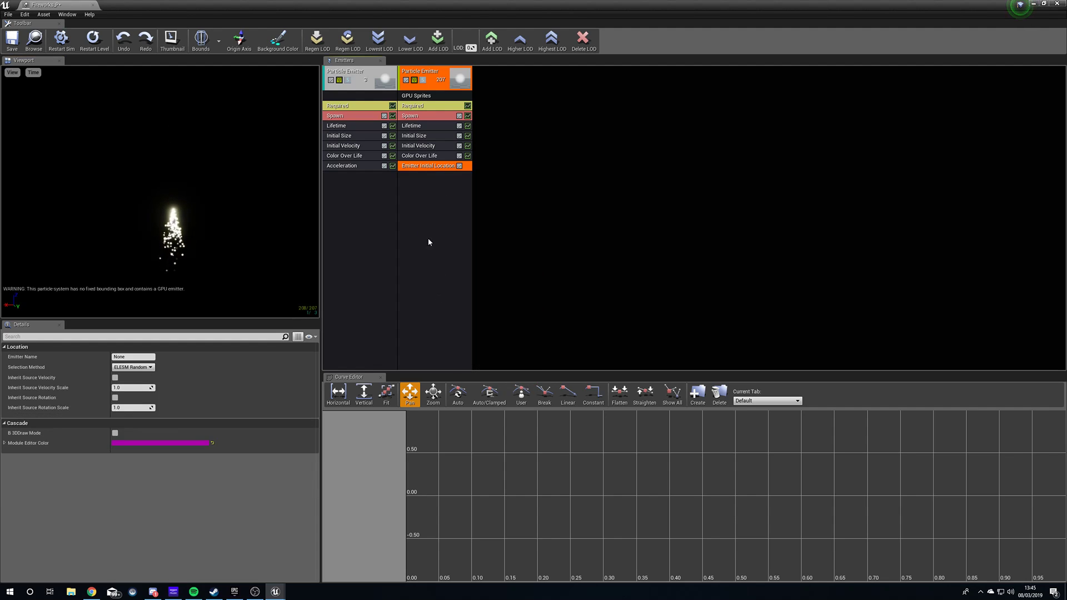
# Step: Rename the first particle emitter as Main
pyautogui.click(358, 71)
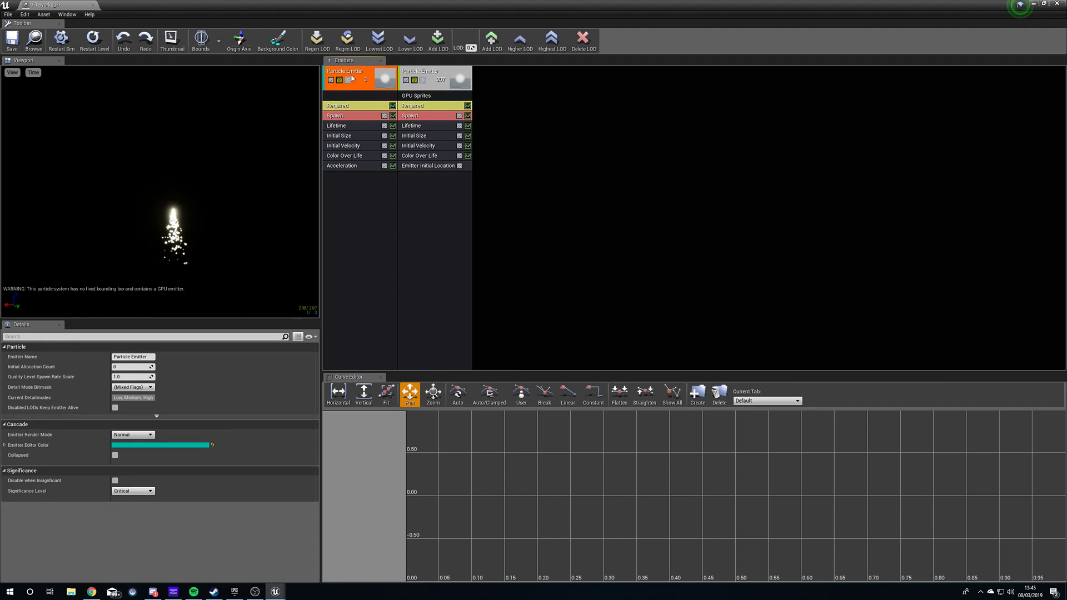
pyautogui.rightClick(349, 72)
pyautogui.moveTo(360, 77)
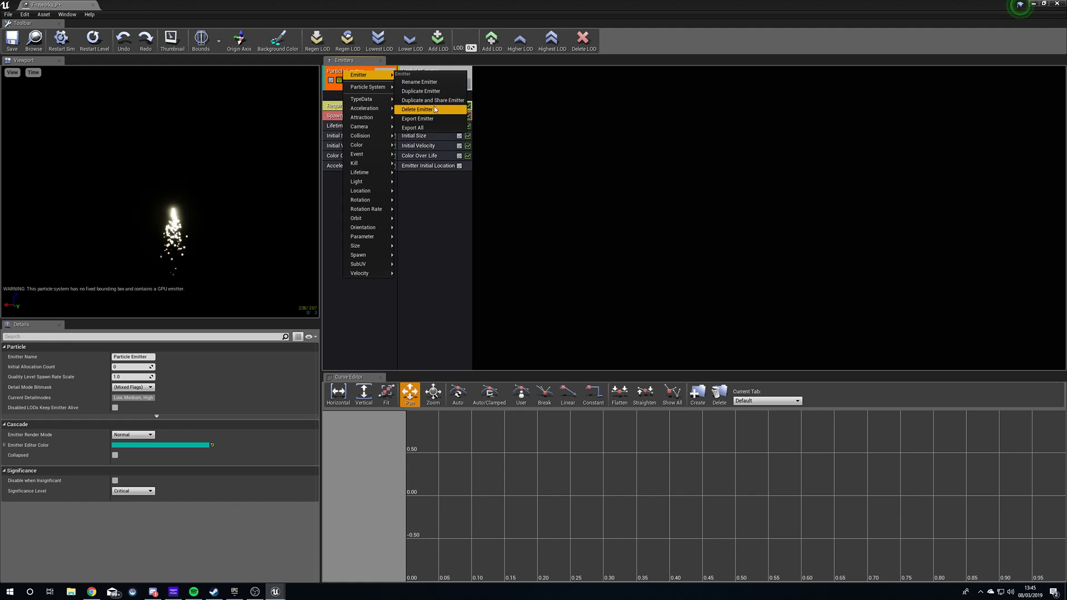
pyautogui.click(430, 84)
pyautogui.write('M')
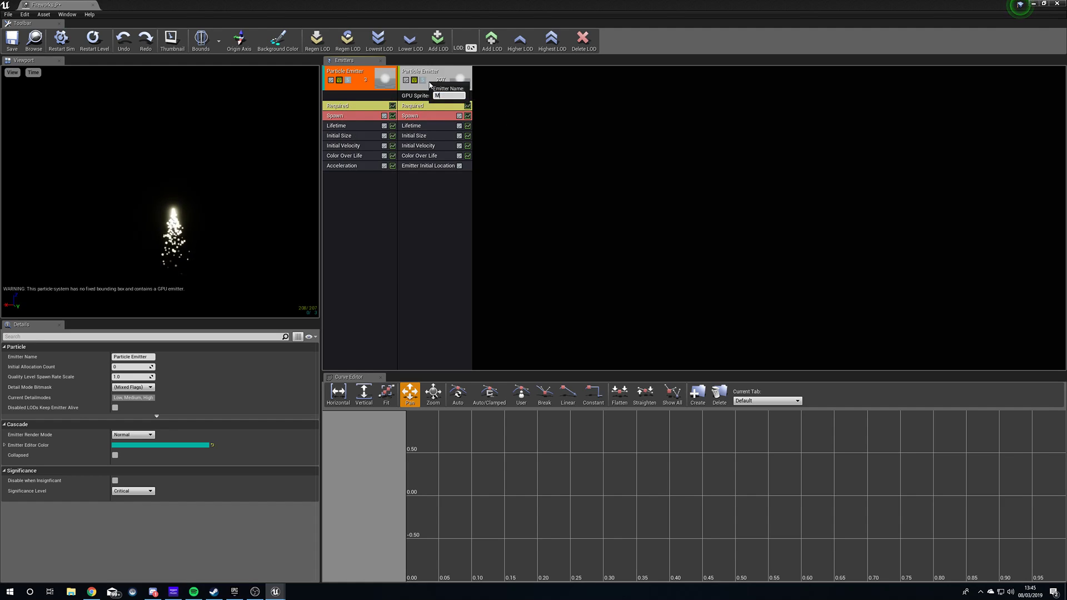
# Step: Rename the second particle emitter, which uses GPU Sprites, as Trail
pyautogui.rightClick(429, 74)
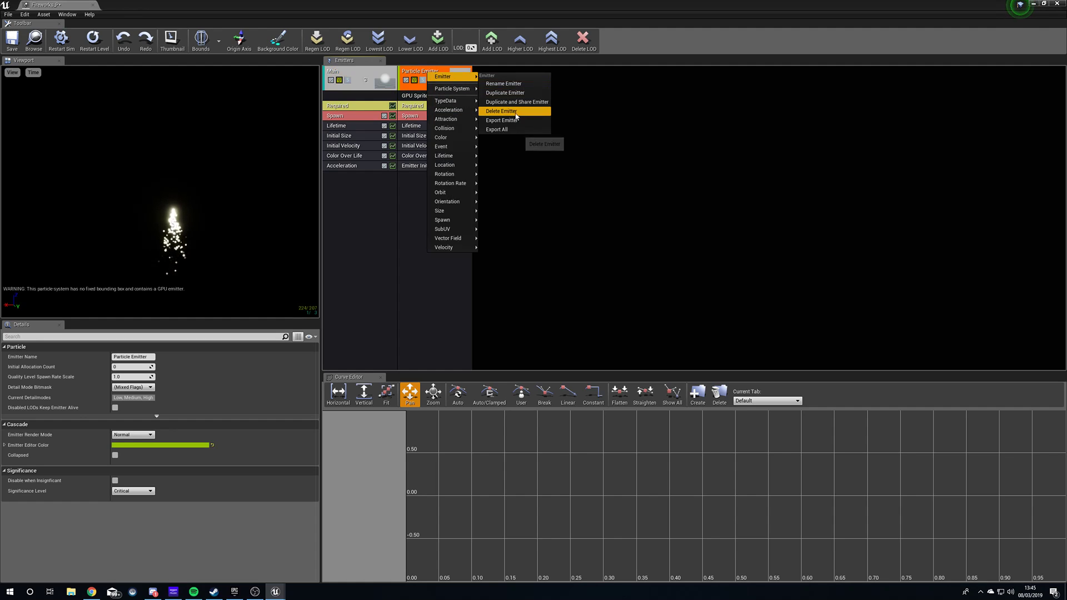
pyautogui.click(526, 85)
pyautogui.write('Trail')
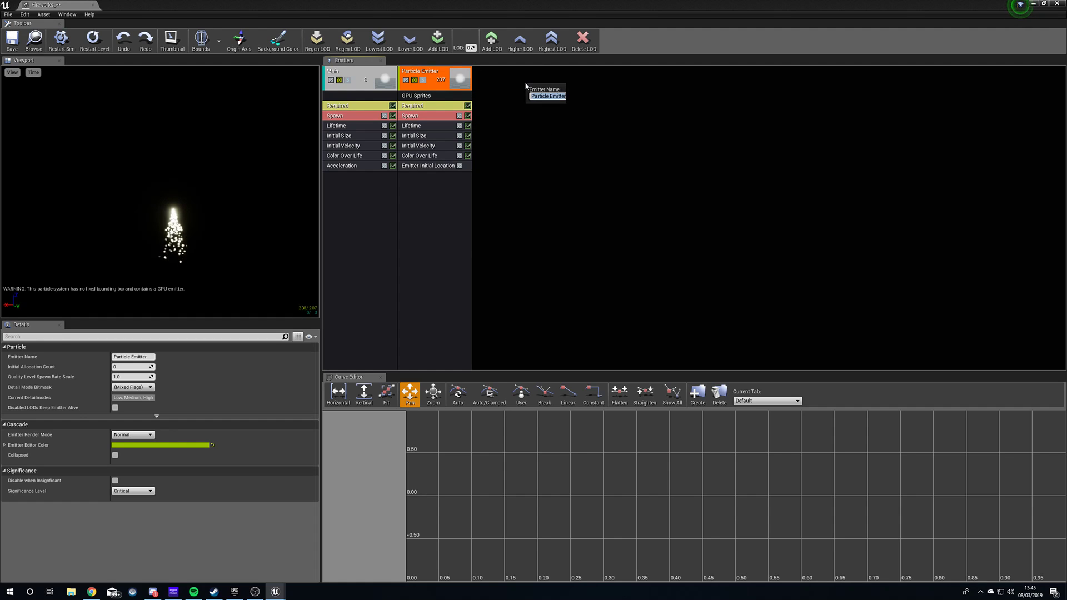
pyautogui.press('Return')
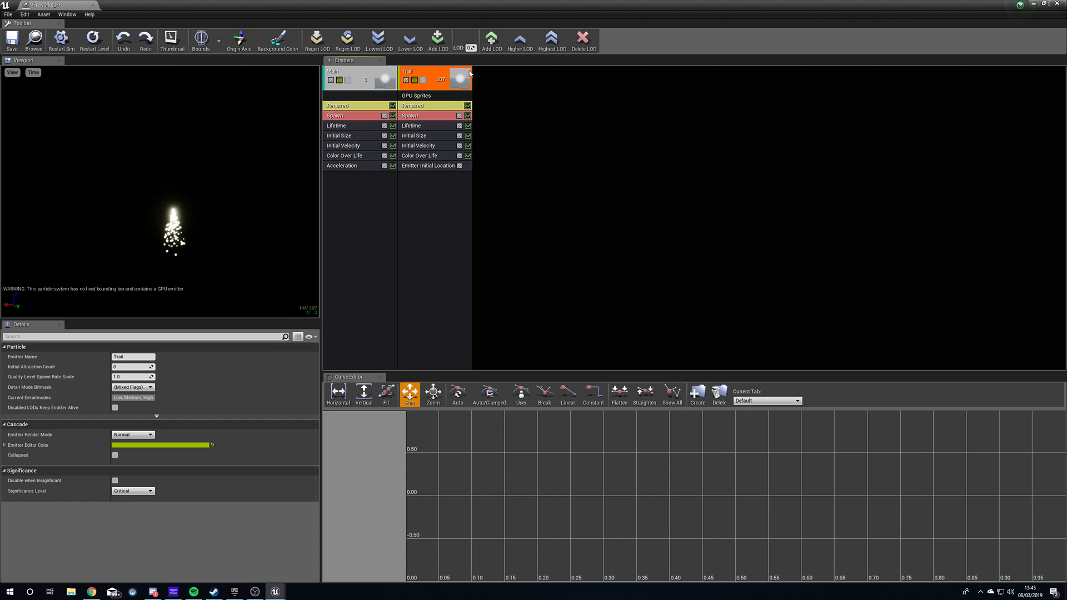
# Step: Set the emitter name in Trail's Emitter Initial Location module to Main
pyautogui.click(430, 165)
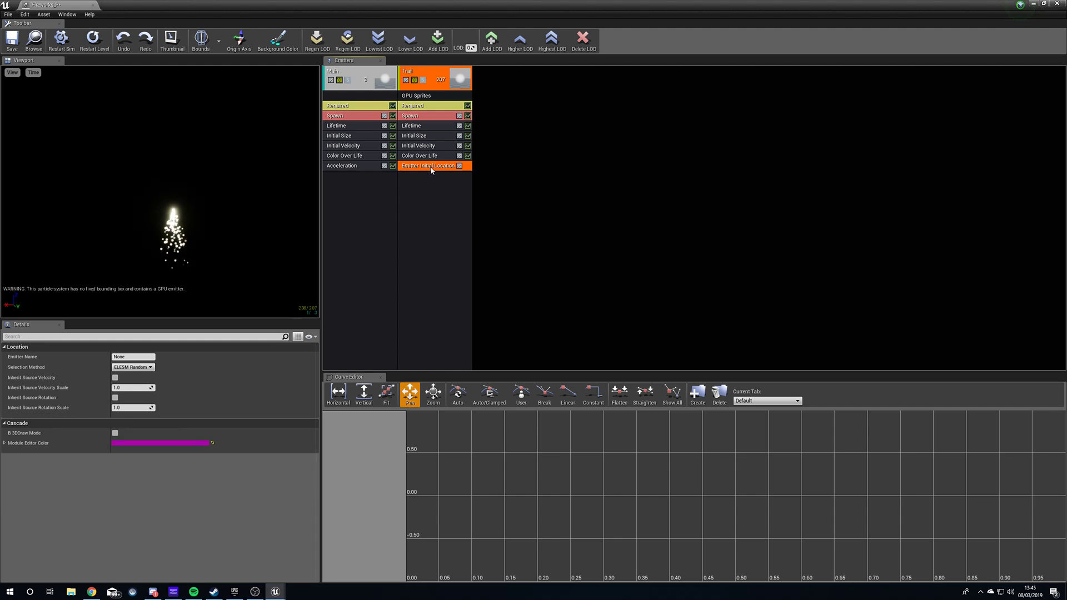
pyautogui.click(132, 357)
pyautogui.write('Main')
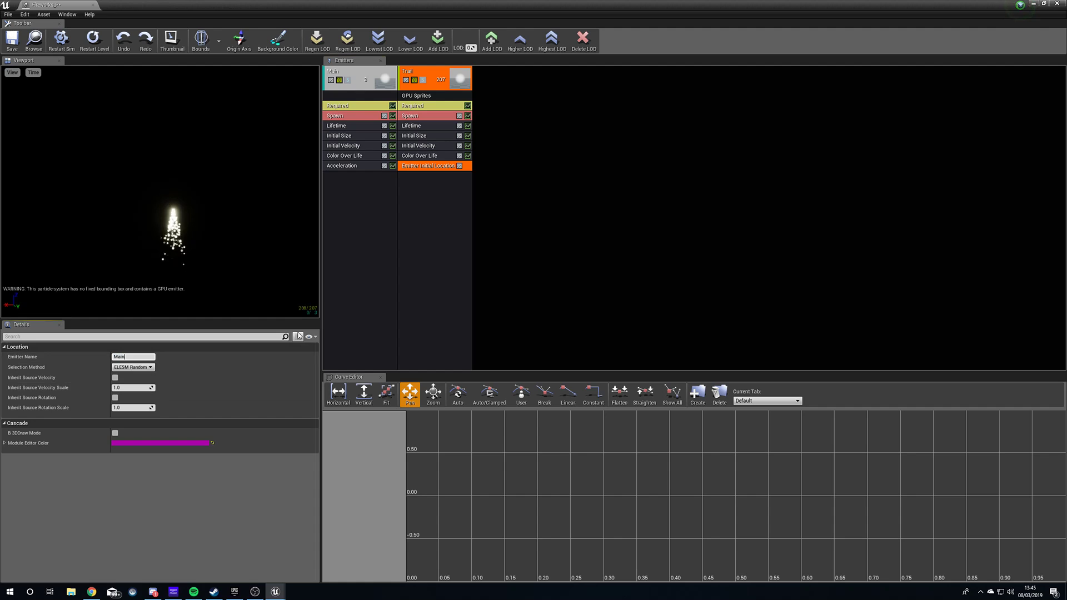
pyautogui.press('Return')
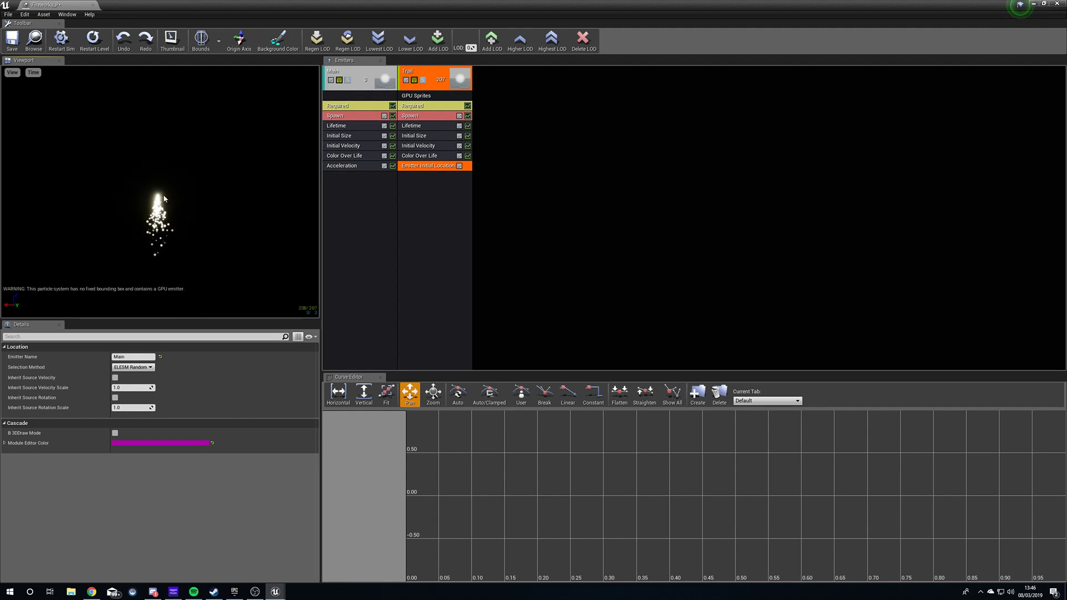
# Step: Set the Trail emitter's duration to 5 and its emitter loops to 1 in the Required module
pyautogui.click(425, 109)
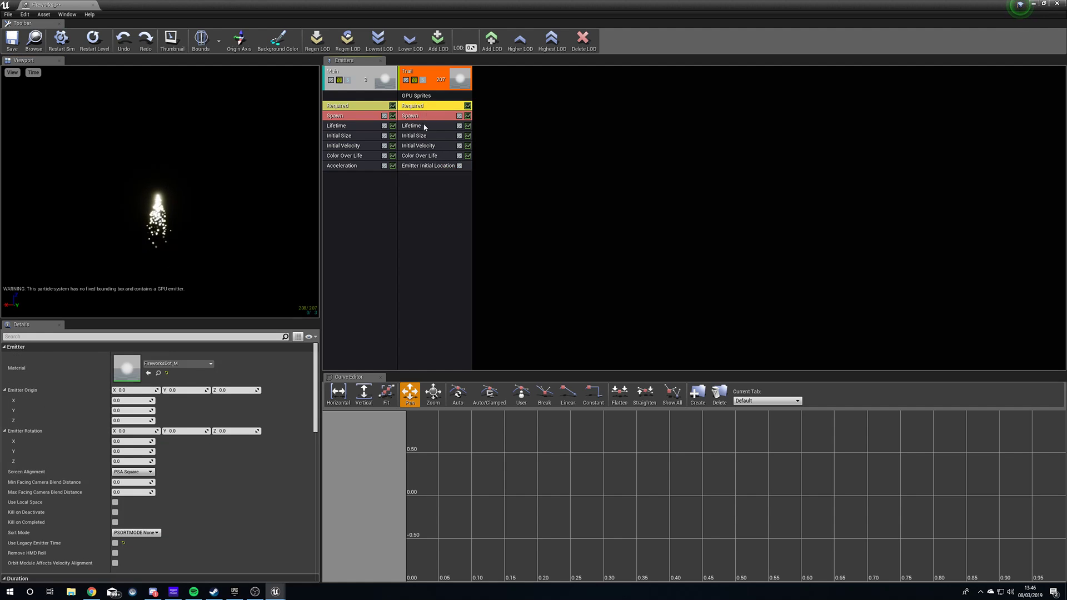
pyautogui.moveTo(317, 369); pyautogui.dragTo(318, 431)
pyautogui.click(136, 383)
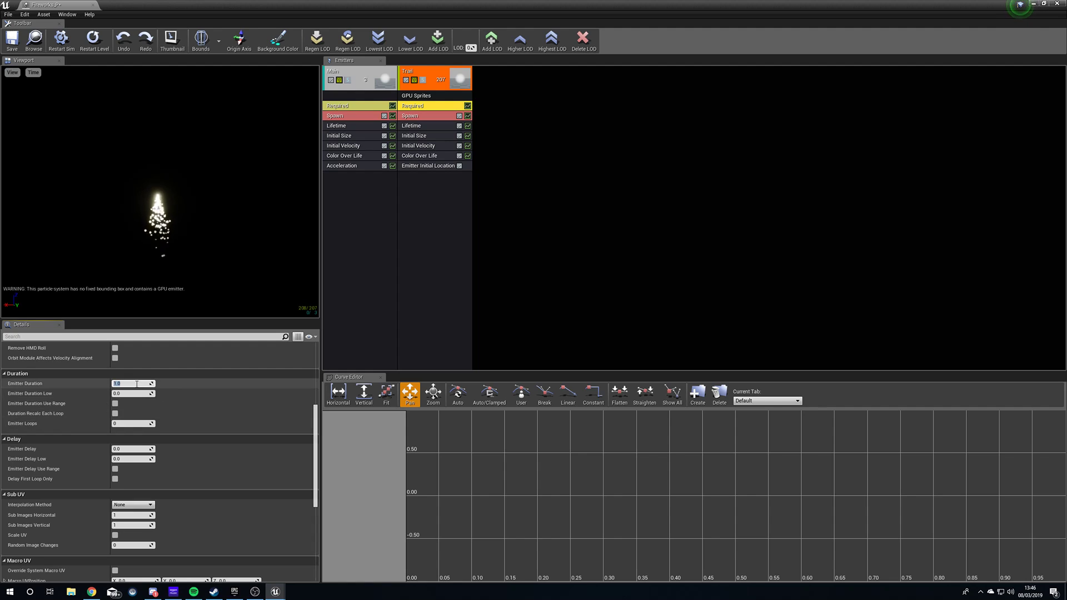
pyautogui.write('5')
pyautogui.press('Return')
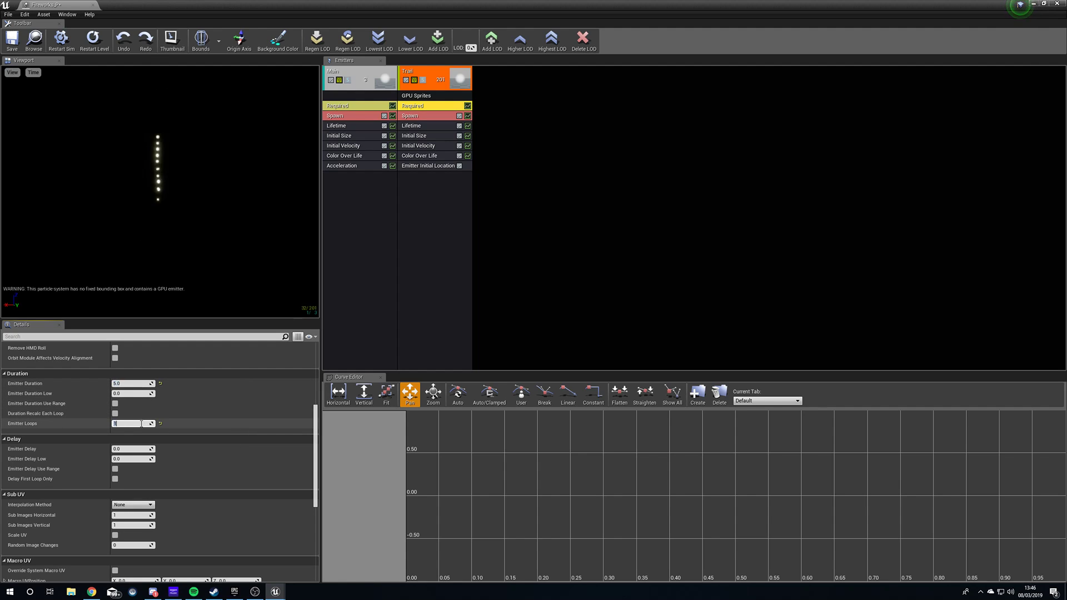
# Step: Restart the particle system in the level, save it and close the particle editor
pyautogui.moveTo(161, 247); pyautogui.dragTo(162, 289)
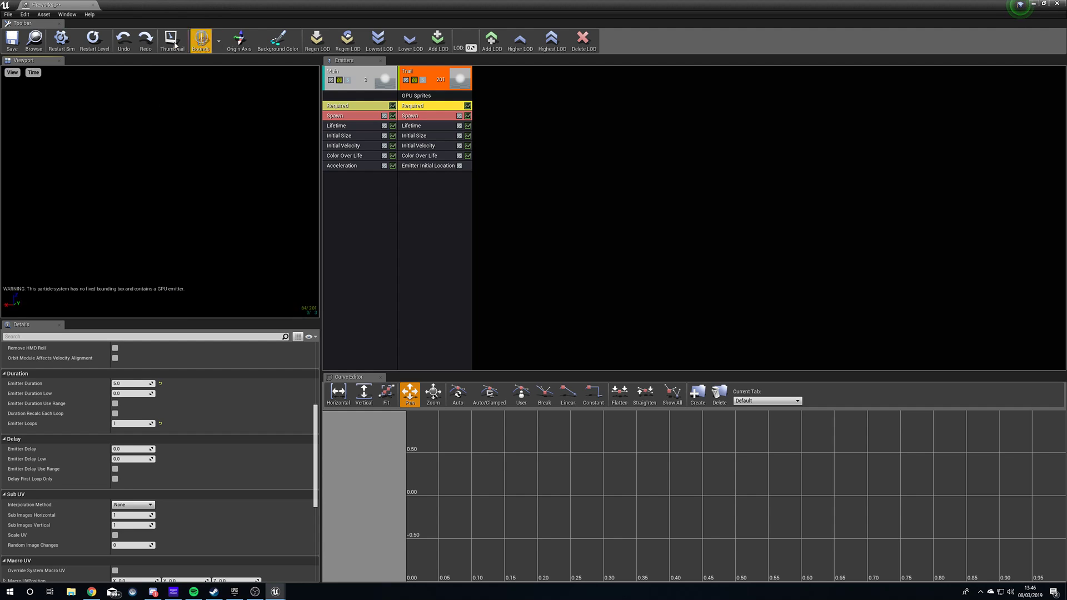
pyautogui.click(93, 39)
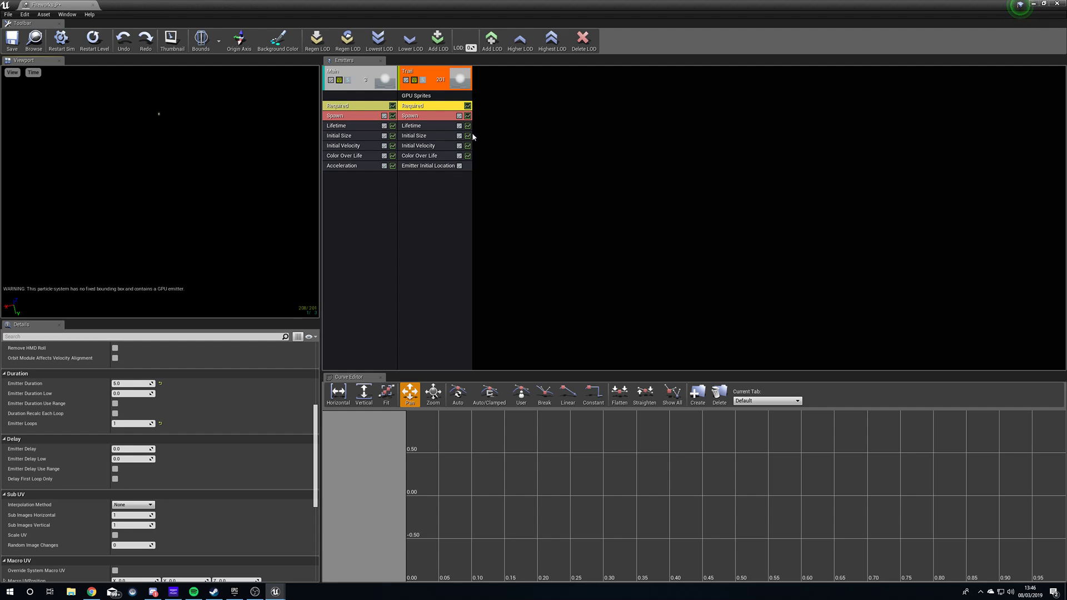
pyautogui.click(12, 38)
pyautogui.click(1062, 4)
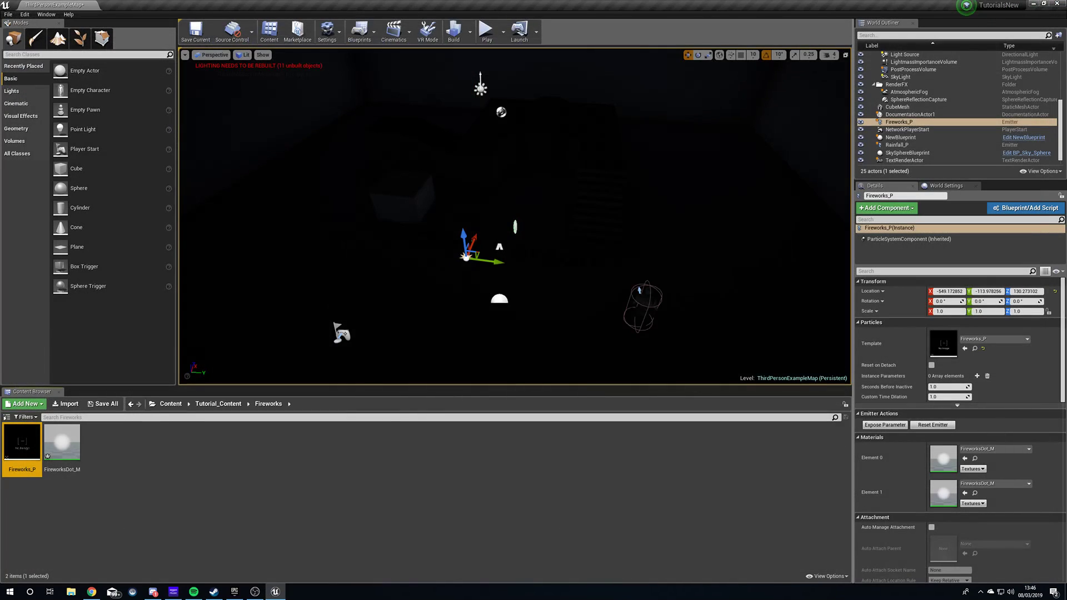
# Step: Duplicate the FireworksDot_M material and name the copy FireworksDotTwo_M
pyautogui.rightClick(61, 446)
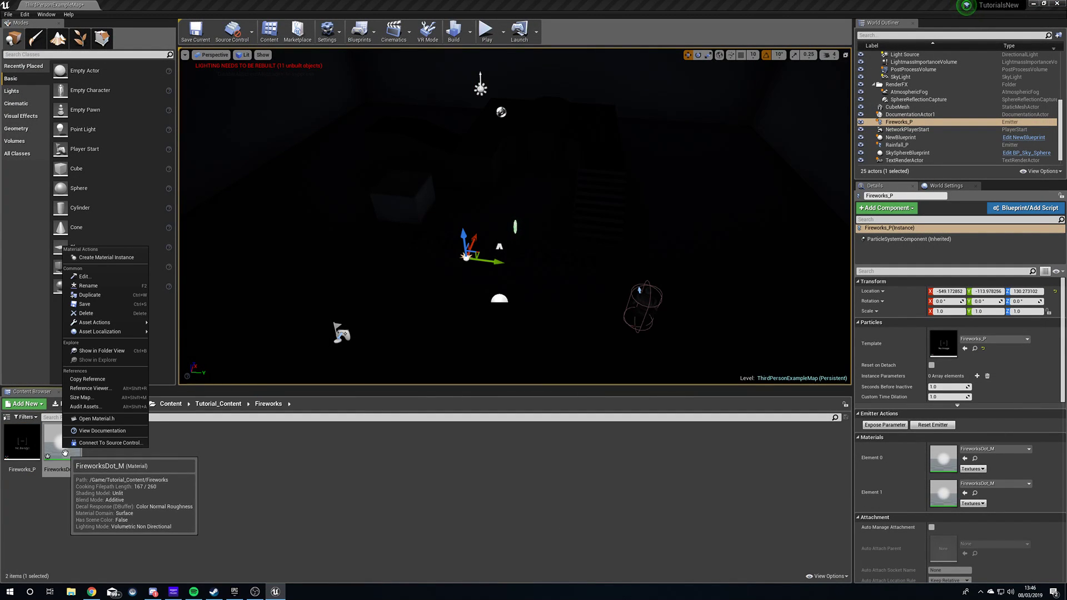
pyautogui.click(130, 295)
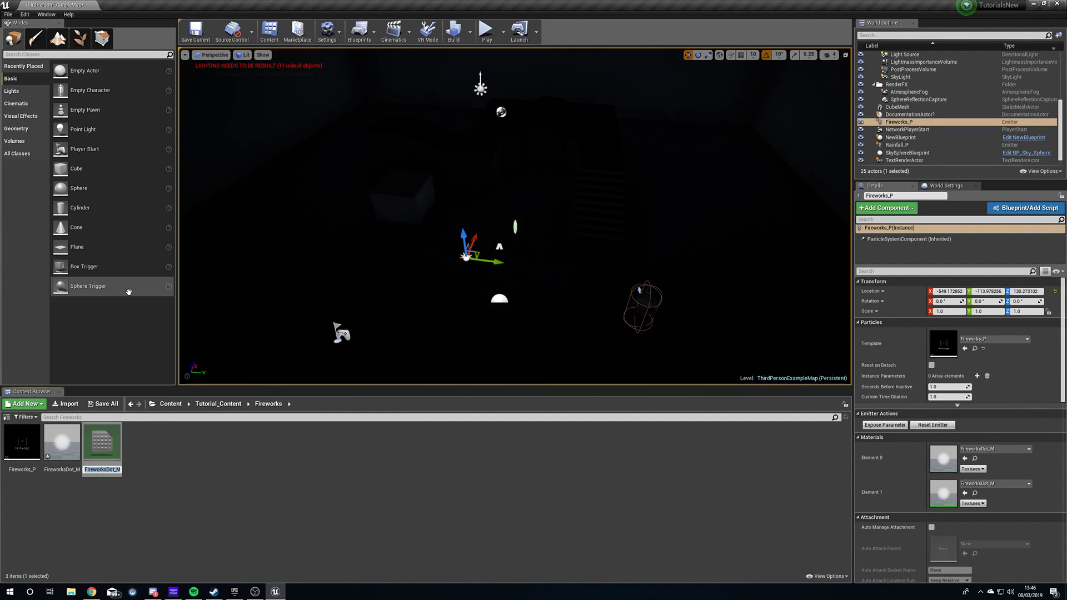
pyautogui.press('BackSpace')
pyautogui.press('BackSpace')
pyautogui.press('Return')
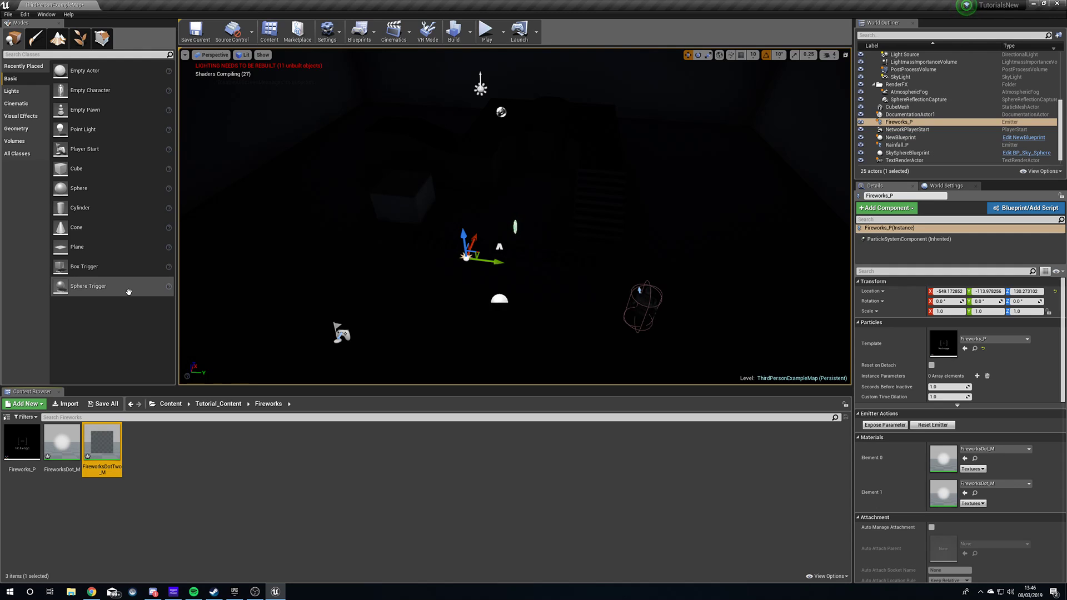
# Step: Open FireworksDotTwo_M and disconnect Particle Color from the Multiply node that feeds Emissive Color
pyautogui.doubleClick(106, 450)
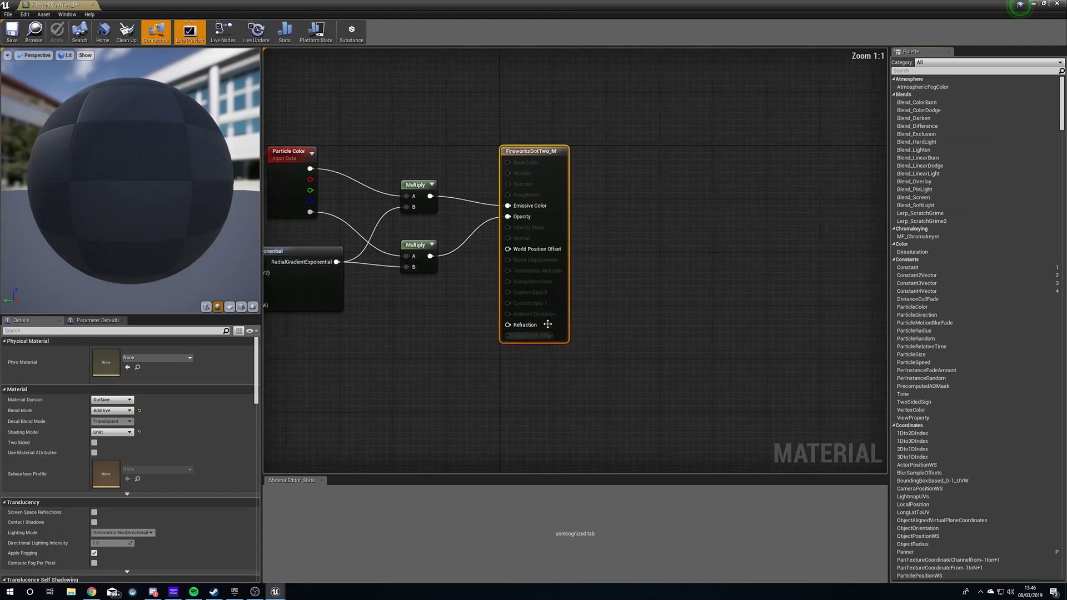
pyautogui.moveTo(533, 327); pyautogui.dragTo(499, 393)
pyautogui.moveTo(517, 262); pyautogui.dragTo(481, 353)
pyautogui.keyDown('alt'); pyautogui.click(521, 305); pyautogui.keyUp('alt')
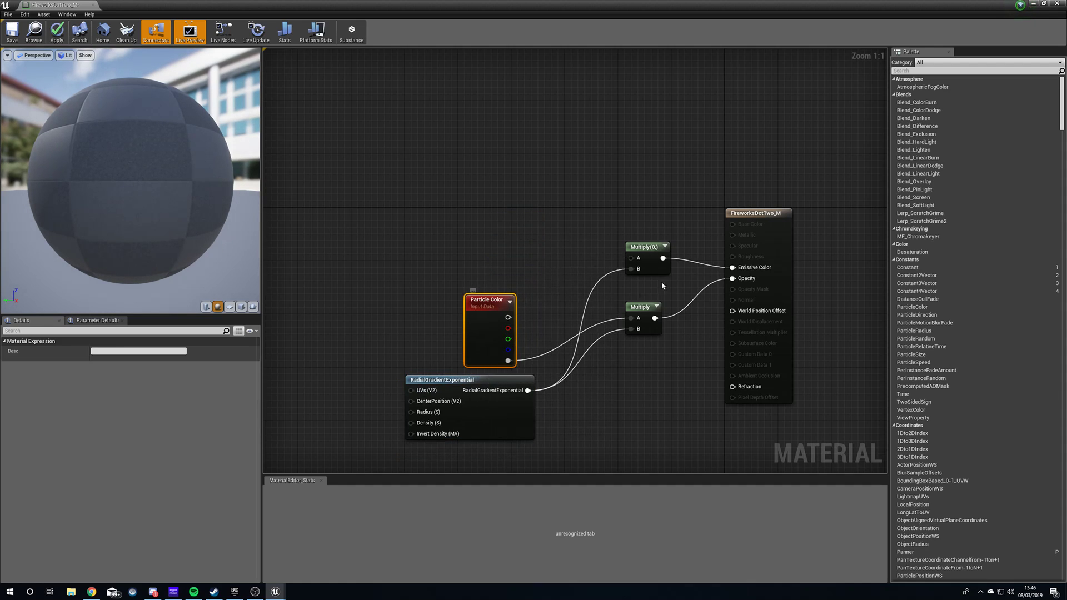
pyautogui.click(658, 250)
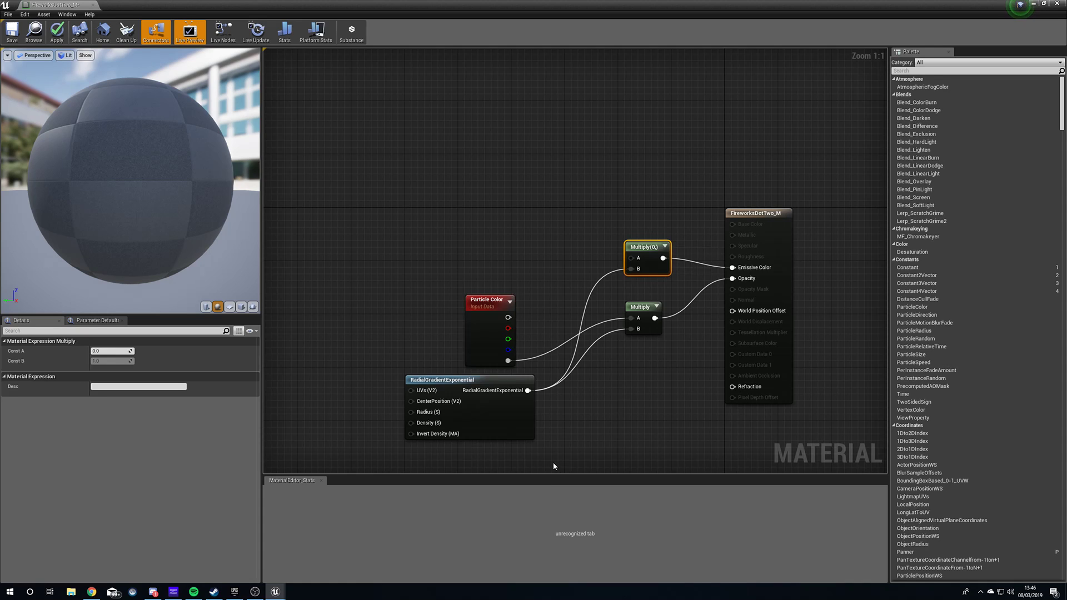
pyautogui.moveTo(534, 276); pyautogui.dragTo(528, 243, button='right')
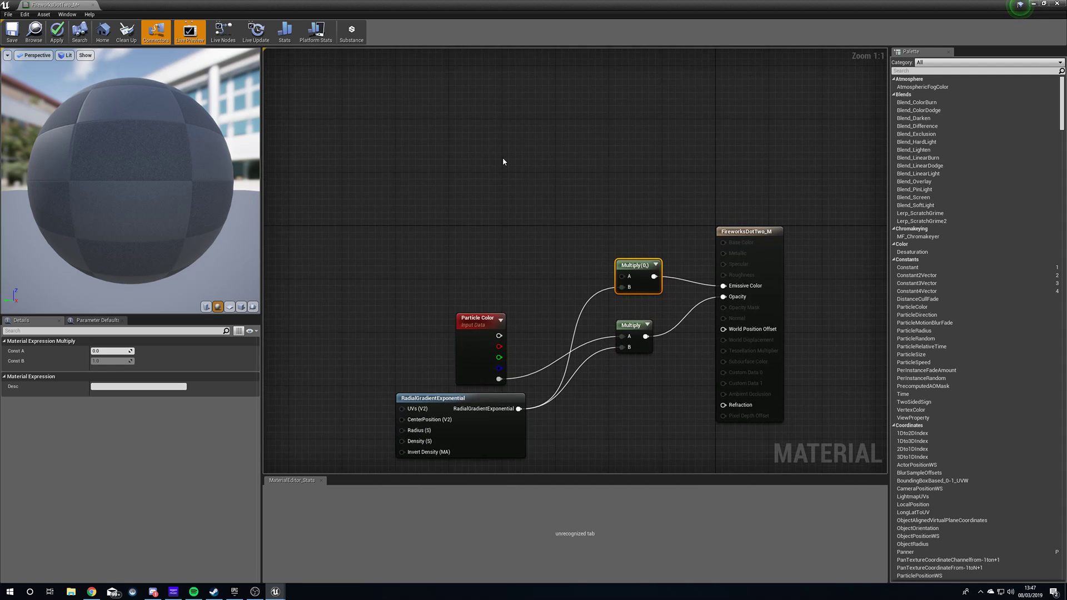
pyautogui.rightClick(509, 161)
pyautogui.write('3333333333333333')
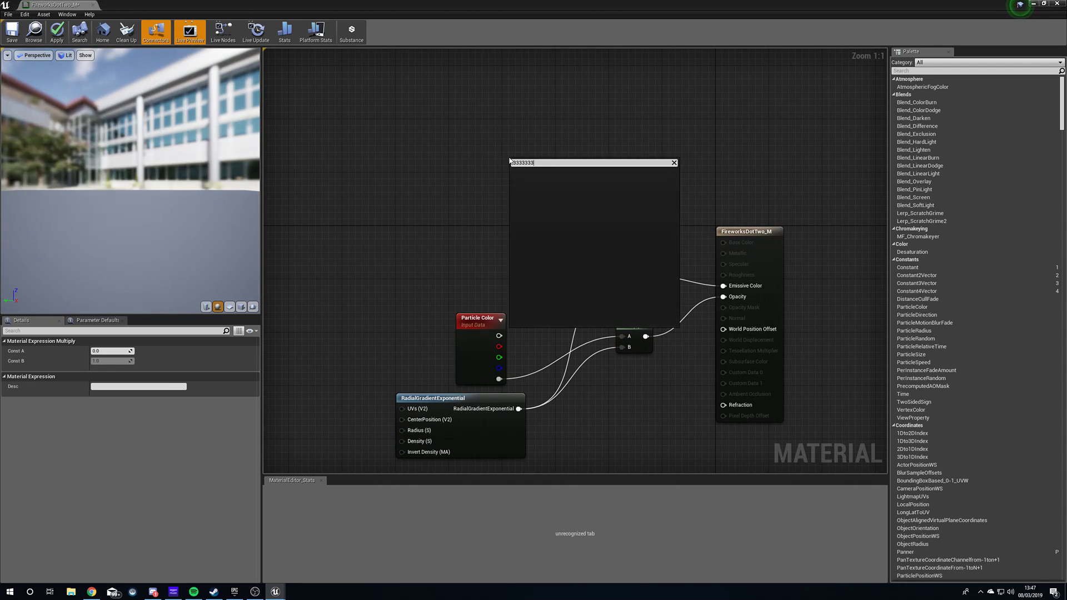
pyautogui.press('BackSpace')
pyautogui.press('BackSpace')
pyautogui.press('BackSpace')
pyautogui.press('BackSpace')
pyautogui.press('BackSpace')
pyautogui.press('BackSpace')
pyautogui.press('BackSpace')
pyautogui.press('BackSpace')
pyautogui.press('BackSpace')
pyautogui.press('BackSpace')
pyautogui.press('BackSpace')
pyautogui.click(458, 161)
# Step: Add a Constant3Vector node above Particle Color and set its color to white (1,1,1)
pyautogui.press('3')
pyautogui.click(485, 157)
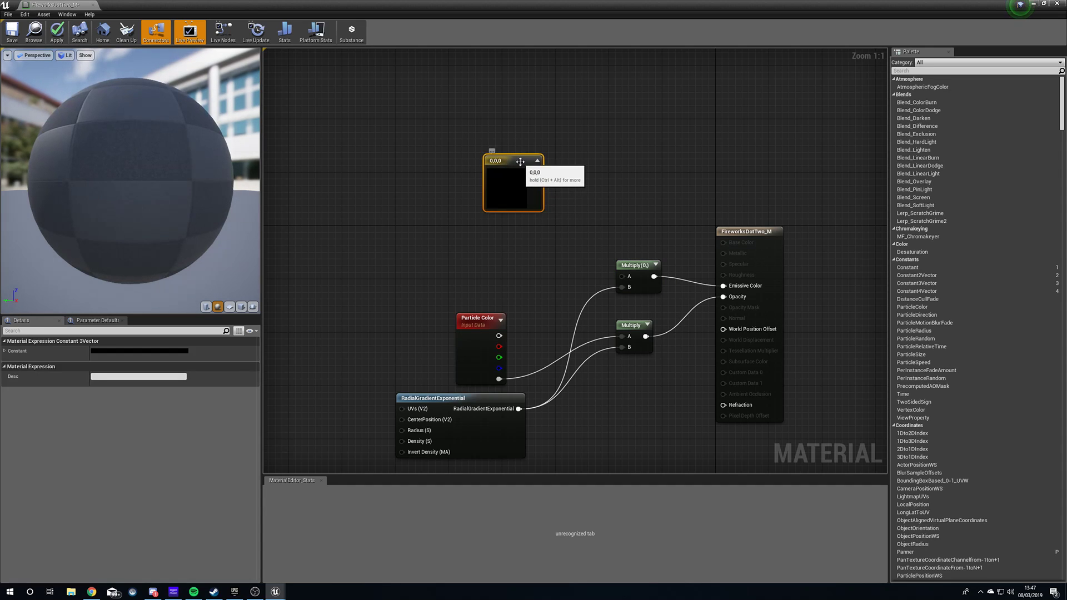
pyautogui.moveTo(520, 162); pyautogui.dragTo(525, 153)
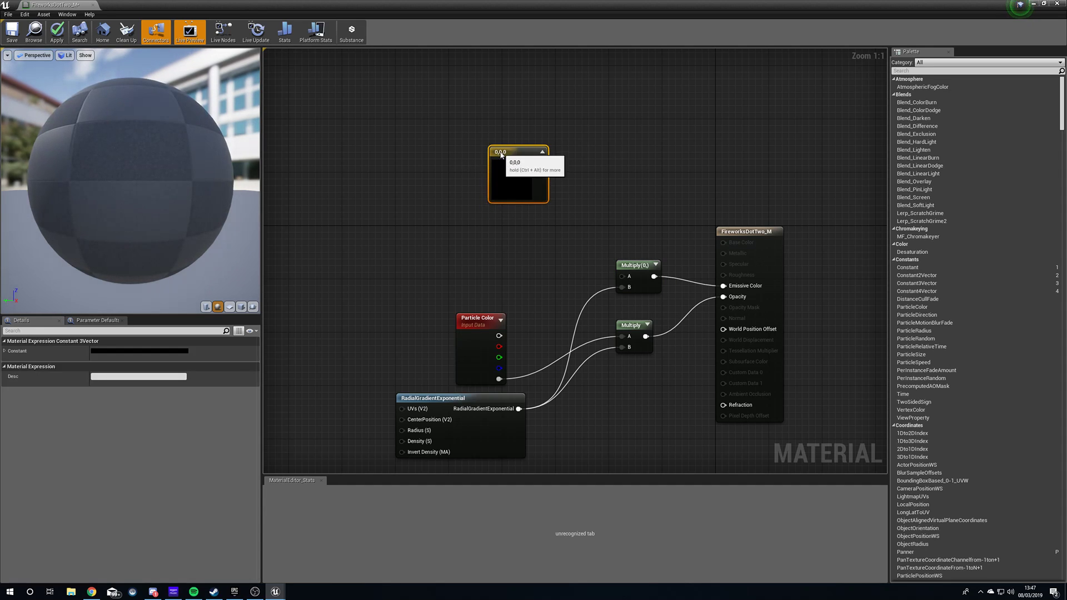
pyautogui.click(149, 351)
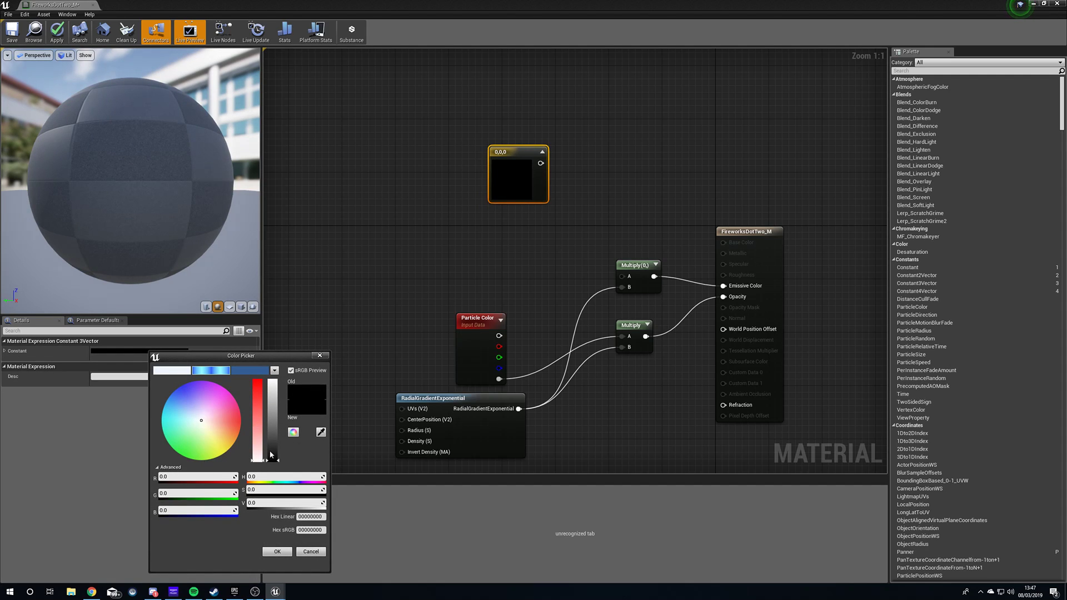
pyautogui.moveTo(271, 454); pyautogui.dragTo(284, 347)
pyautogui.click(279, 552)
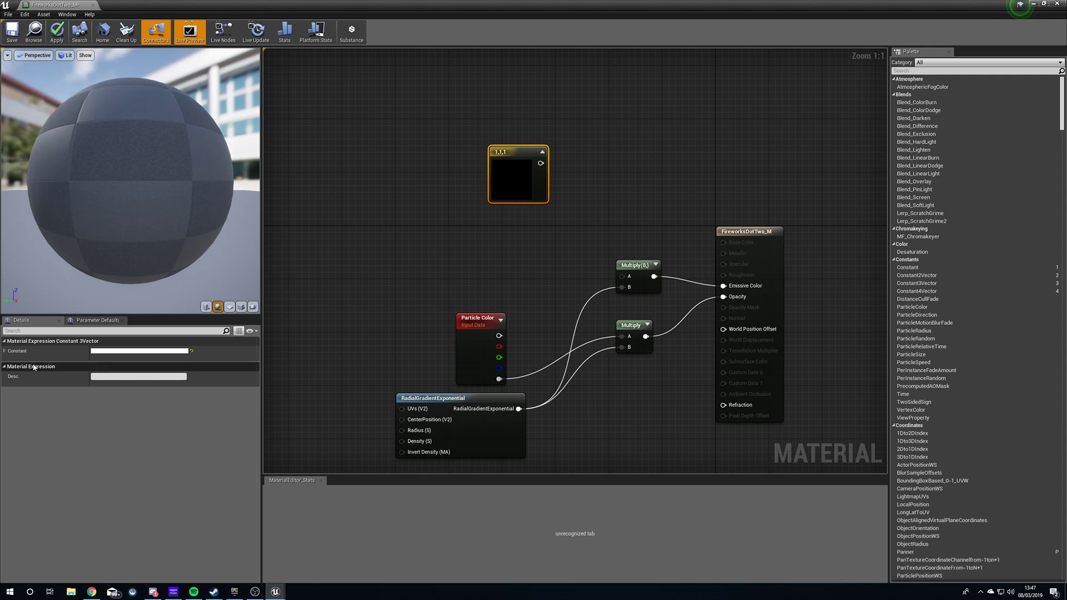
# Step: Convert the white vector node to a parameter named Colour and place it above Particle Color
pyautogui.rightClick(512, 155)
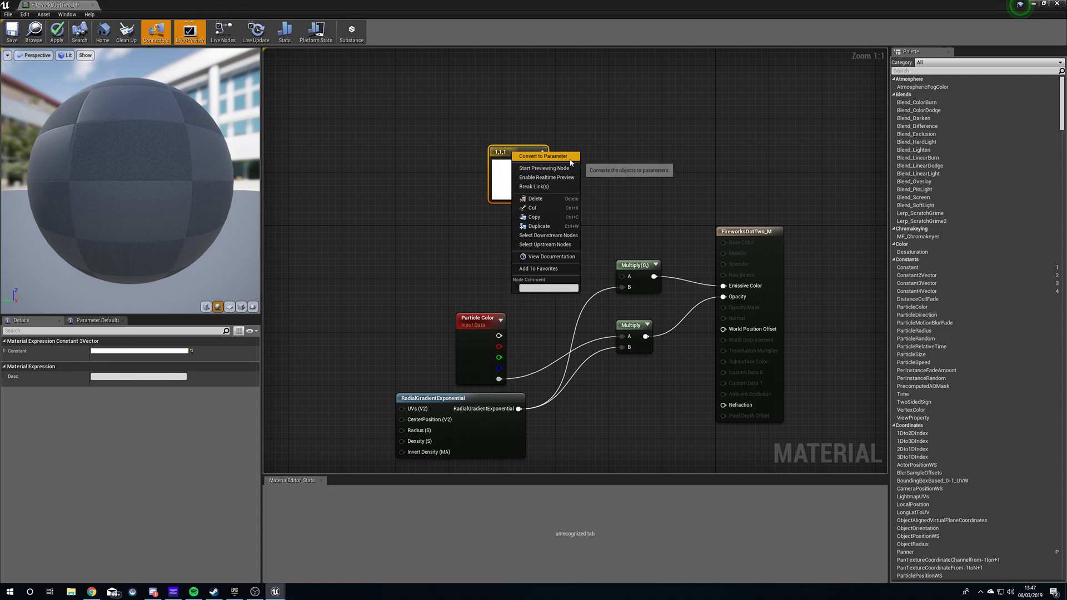
pyautogui.click(570, 163)
pyautogui.write('Colour')
pyautogui.press('Return')
pyautogui.moveTo(528, 192); pyautogui.dragTo(446, 156)
pyautogui.click(518, 256)
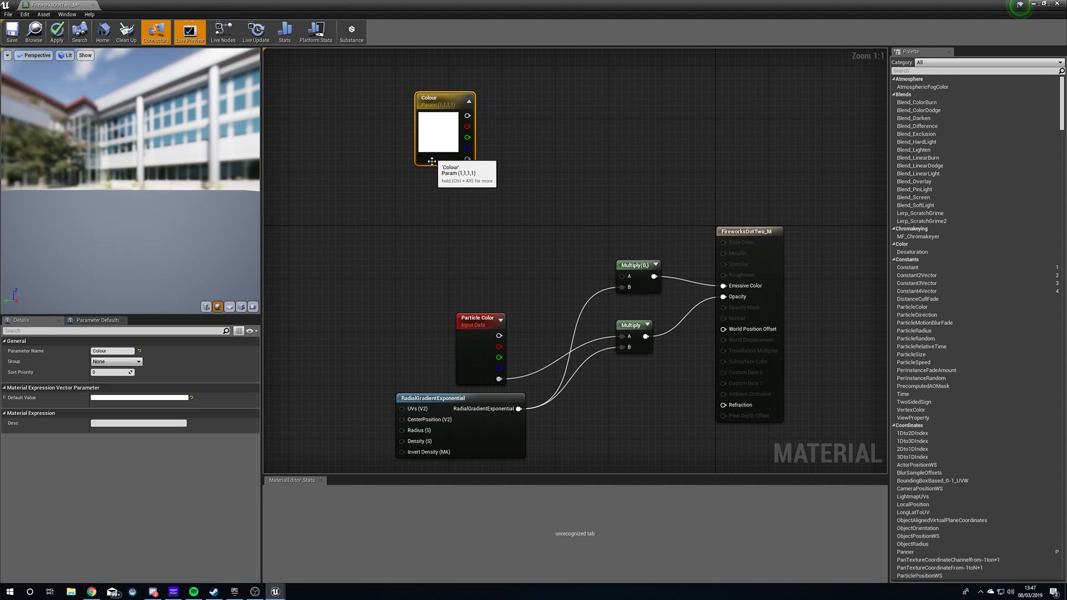
pyautogui.moveTo(446, 156); pyautogui.dragTo(500, 173, button='right')
pyautogui.moveTo(500, 173); pyautogui.dragTo(520, 166)
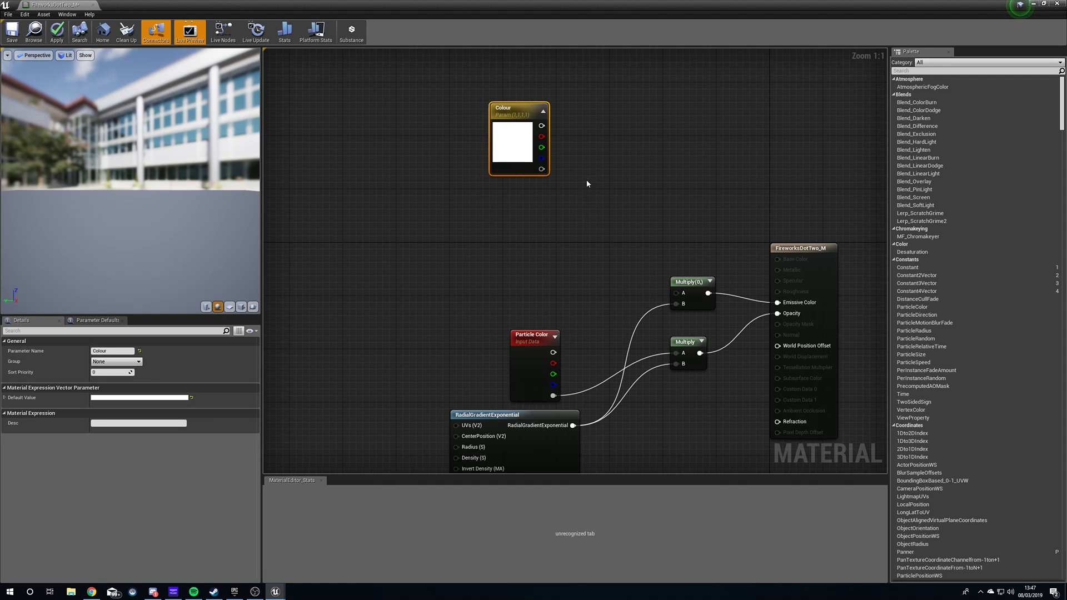
# Step: Add a Multiply node below the Colour parameter and a Constant node with value 200 beside it
pyautogui.press('m')
pyautogui.click(574, 197)
pyautogui.moveTo(523, 259); pyautogui.dragTo(550, 258, button='right')
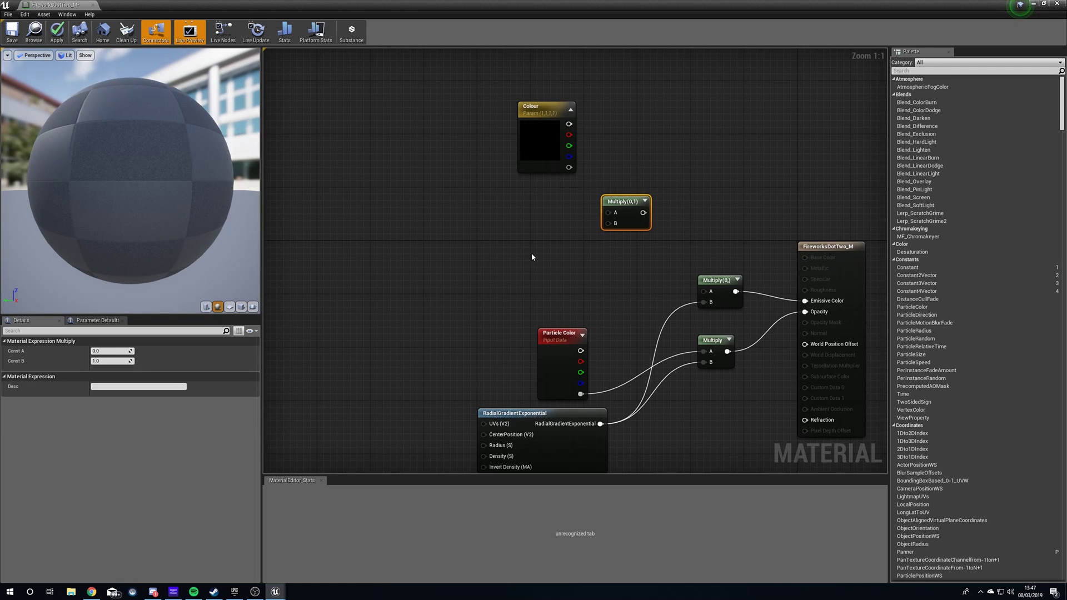
pyautogui.press('1')
pyautogui.click(531, 253)
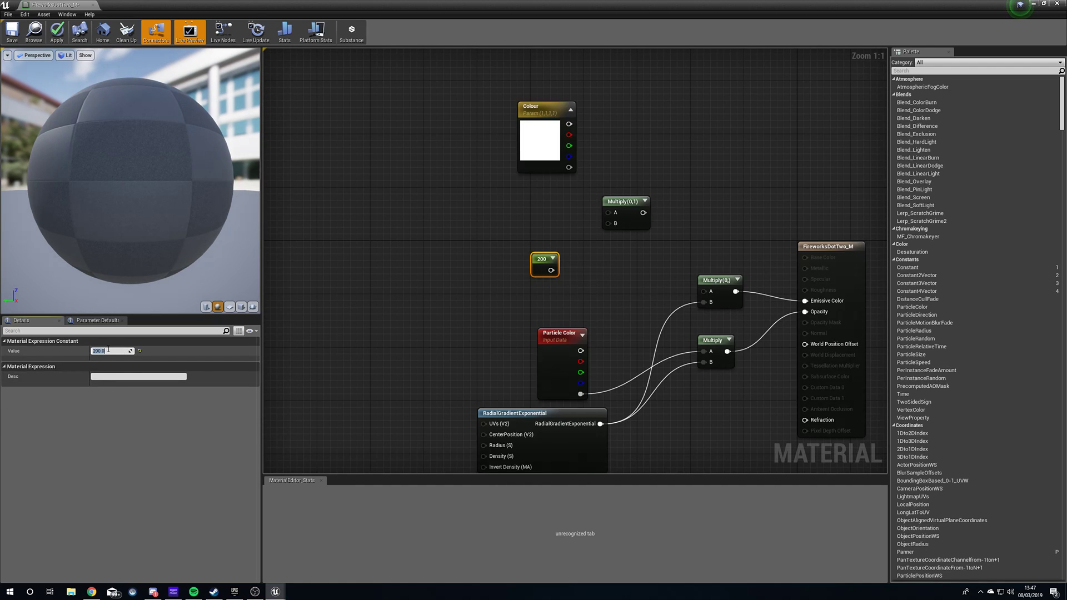
# Step: Multiply the Colour parameter by the 200 constant and wire the result into input A of the Multiply feeding Emissive Color, moving the nodes closer
pyautogui.moveTo(551, 270); pyautogui.dragTo(612, 224)
pyautogui.moveTo(569, 124); pyautogui.dragTo(705, 292)
pyautogui.moveTo(549, 270); pyautogui.dragTo(568, 276)
pyautogui.moveTo(524, 138); pyautogui.dragTo(533, 212)
pyautogui.moveTo(469, 126); pyautogui.dragTo(632, 303)
pyautogui.moveTo(552, 226); pyautogui.dragTo(559, 251)
pyautogui.moveTo(488, 128); pyautogui.dragTo(623, 300)
pyautogui.moveTo(569, 265); pyautogui.dragTo(570, 254)
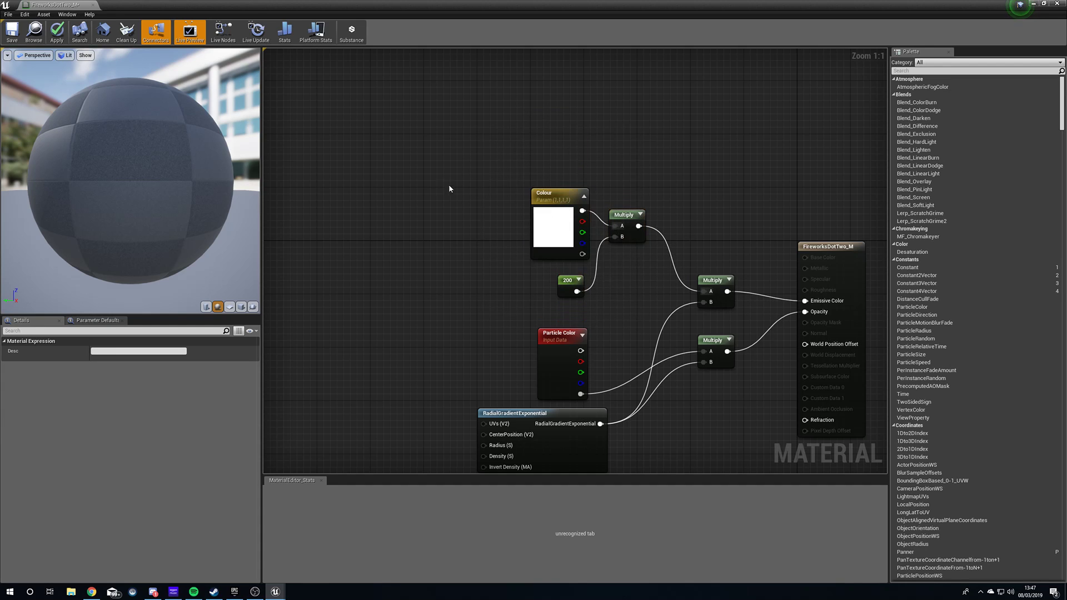
# Step: Apply the FireworksDotTwo_M material changes and close its editor
pyautogui.click(443, 183)
pyautogui.click(52, 33)
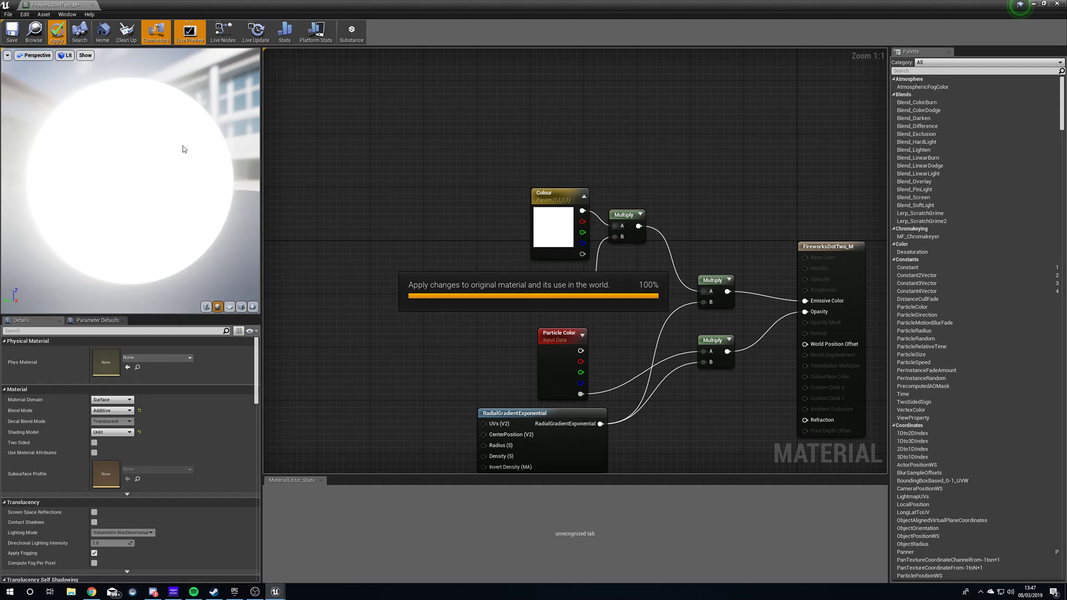
pyautogui.click(1057, 4)
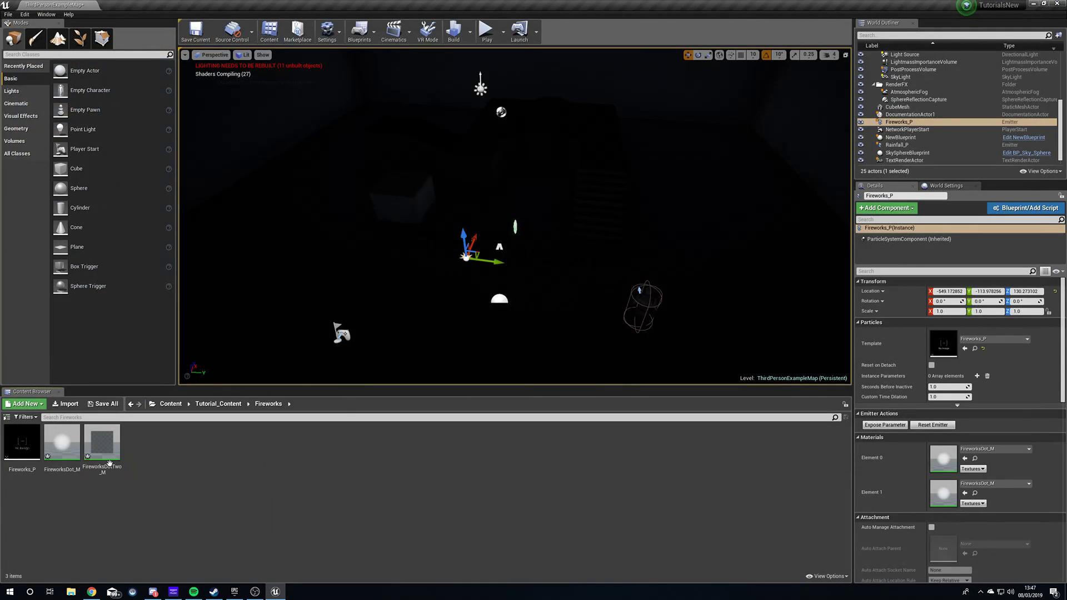
# Step: Open Fireworks_P, add a new particle sprite emitter after Trail, and rename it Burst
pyautogui.doubleClick(22, 442)
pyautogui.rightClick(486, 124)
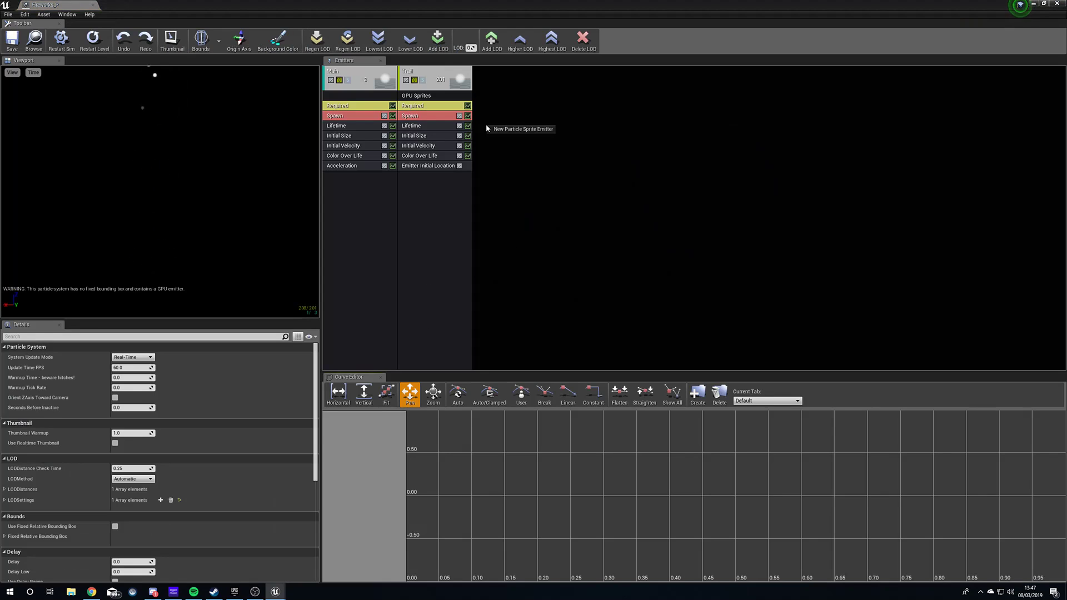
pyautogui.click(520, 129)
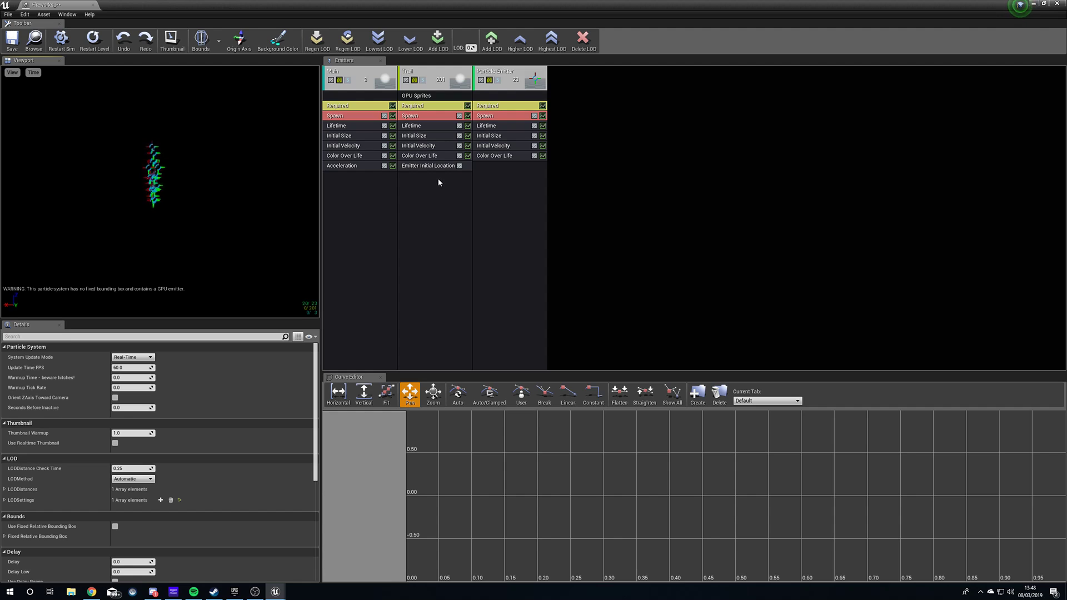
pyautogui.rightClick(500, 78)
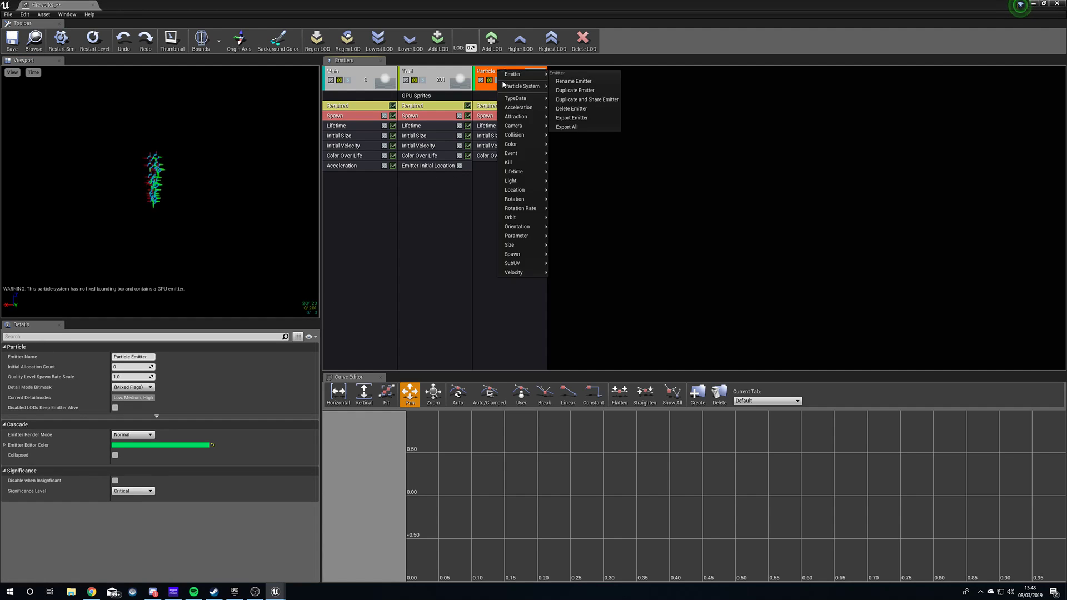
pyautogui.click(592, 81)
pyautogui.write('Burst')
pyautogui.press('Return')
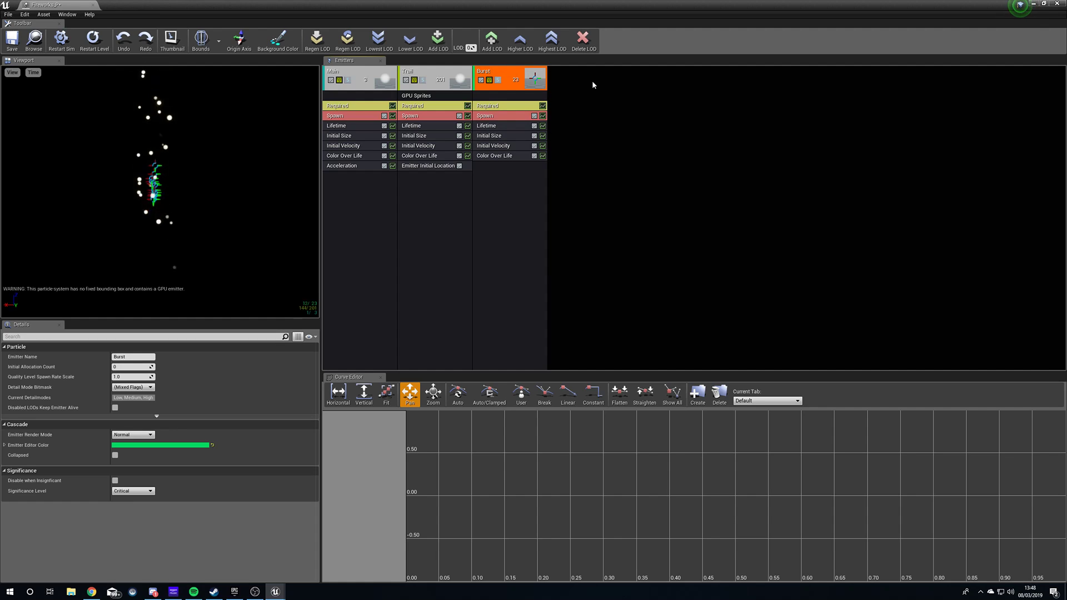
# Step: Set Emitter Loops to 1 in the Burst emitter's Required module and restart the simulation
pyautogui.click(512, 106)
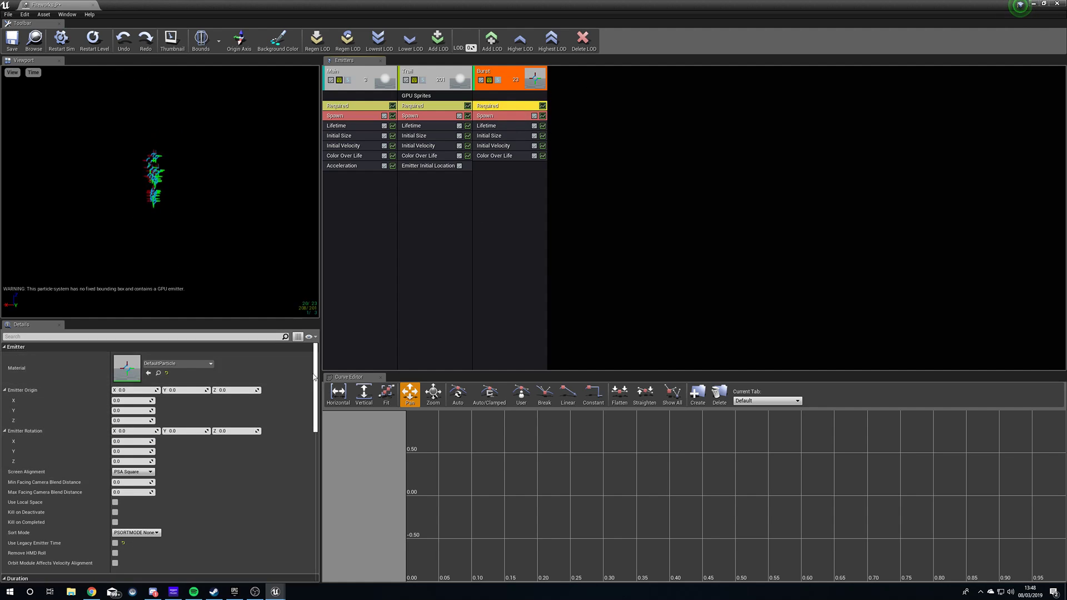
pyautogui.scroll(-5, 129, 448)
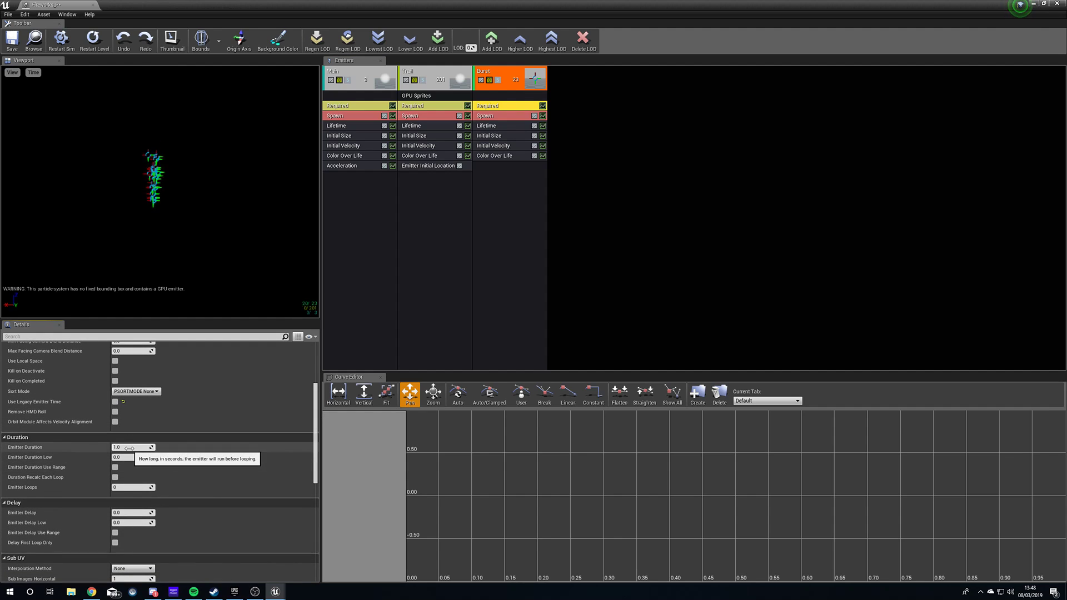
pyautogui.click(130, 488)
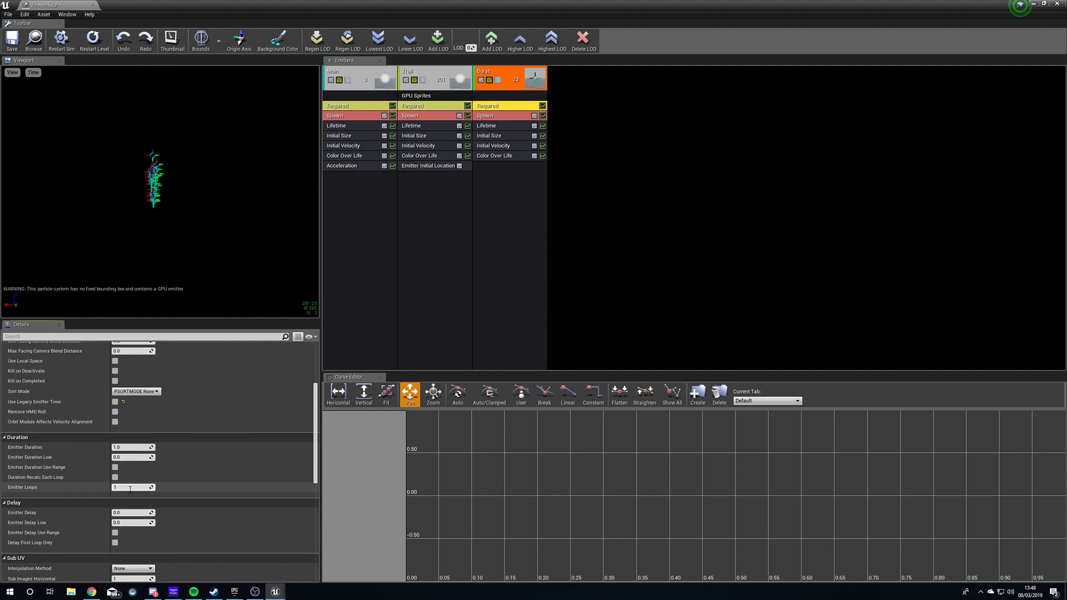
pyautogui.write('1')
pyautogui.press('Return')
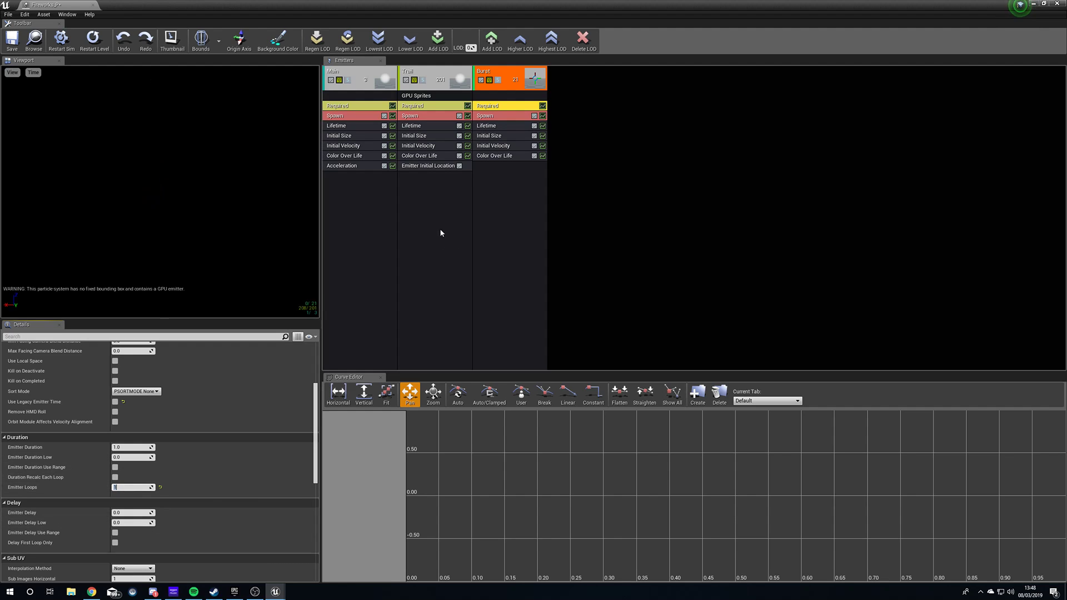
pyautogui.click(66, 42)
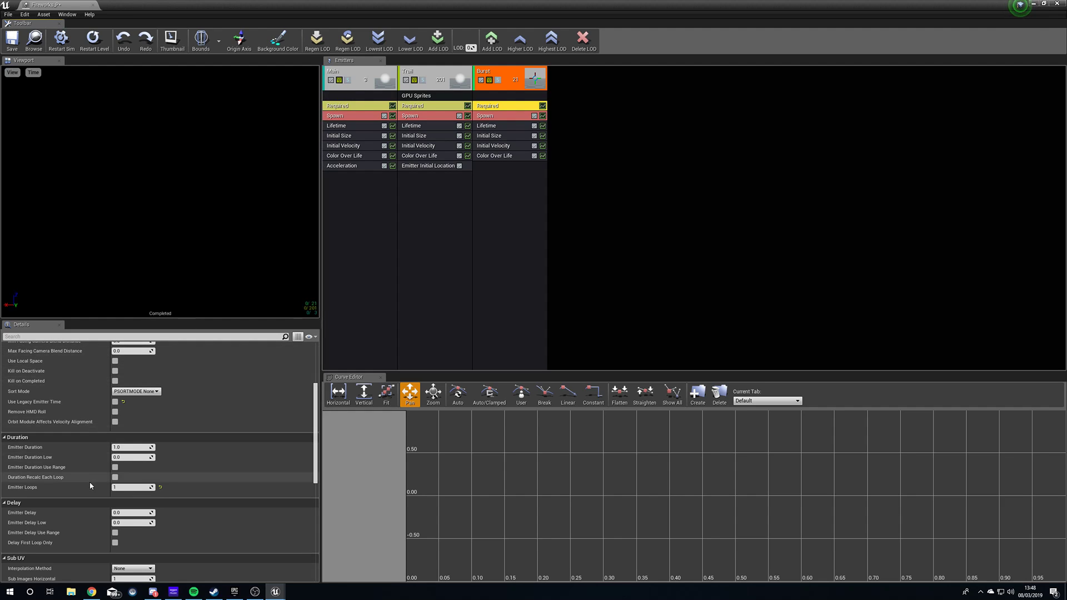
# Step: Set the Burst emitter's Emitter Delay to 4.9 seconds
pyautogui.click(138, 512)
pyautogui.write('4.9')
pyautogui.press('Return')
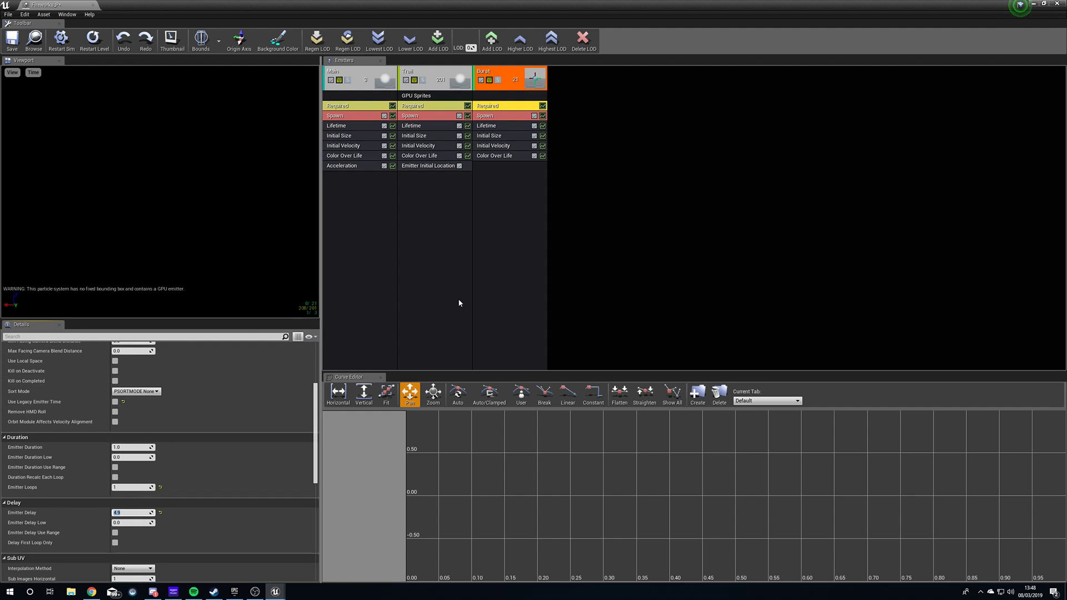
pyautogui.click(222, 288)
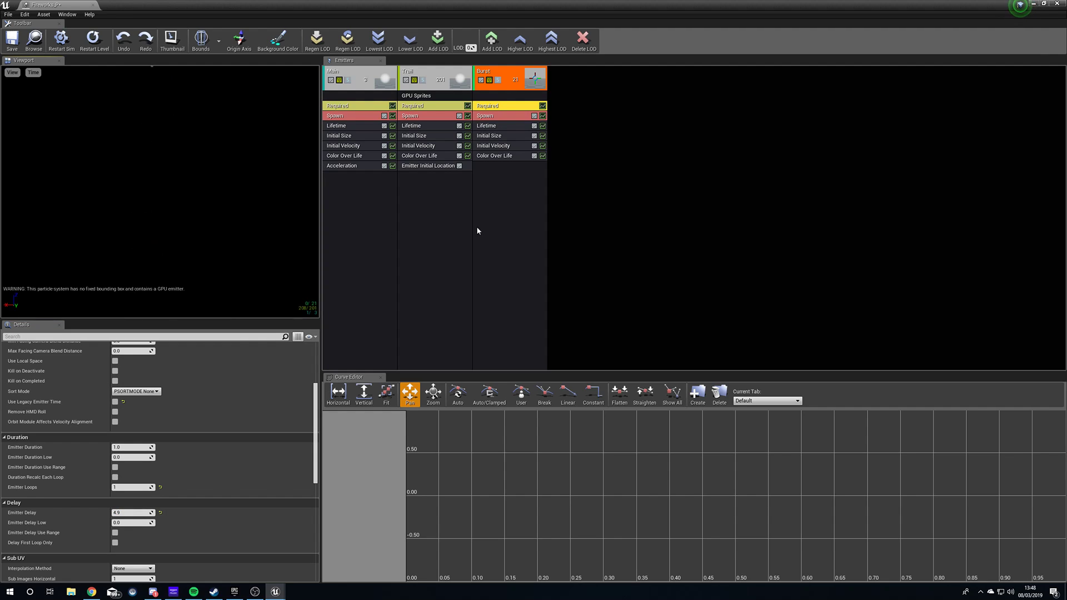
# Step: Set the Burst emitter's spawn rate constant to 0 and add a Burst List entry with a count of 400
pyautogui.rightClick(498, 177)
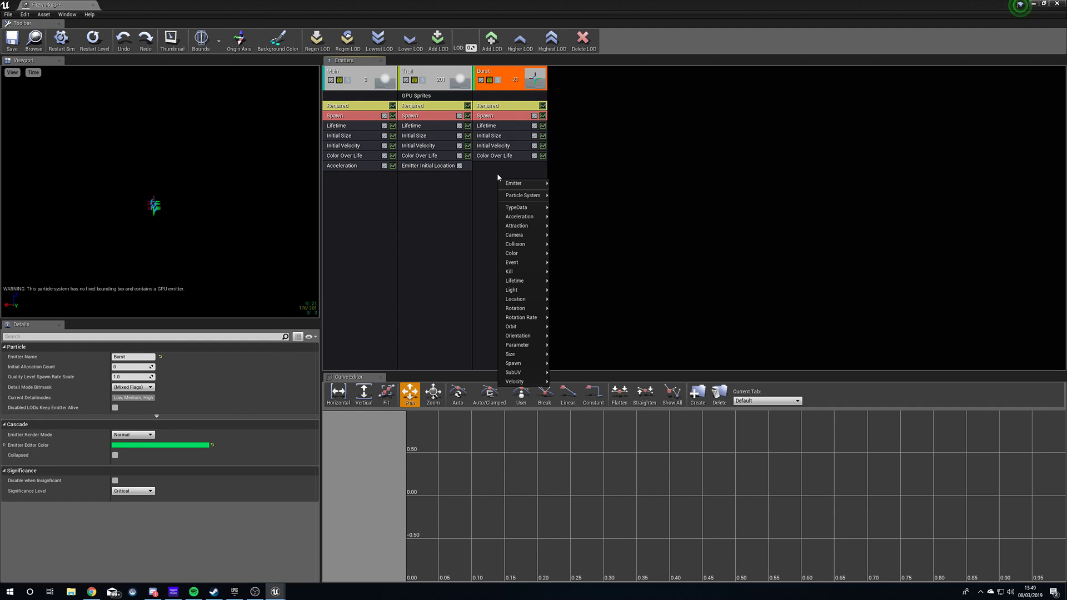
pyautogui.click(492, 169)
pyautogui.click(500, 116)
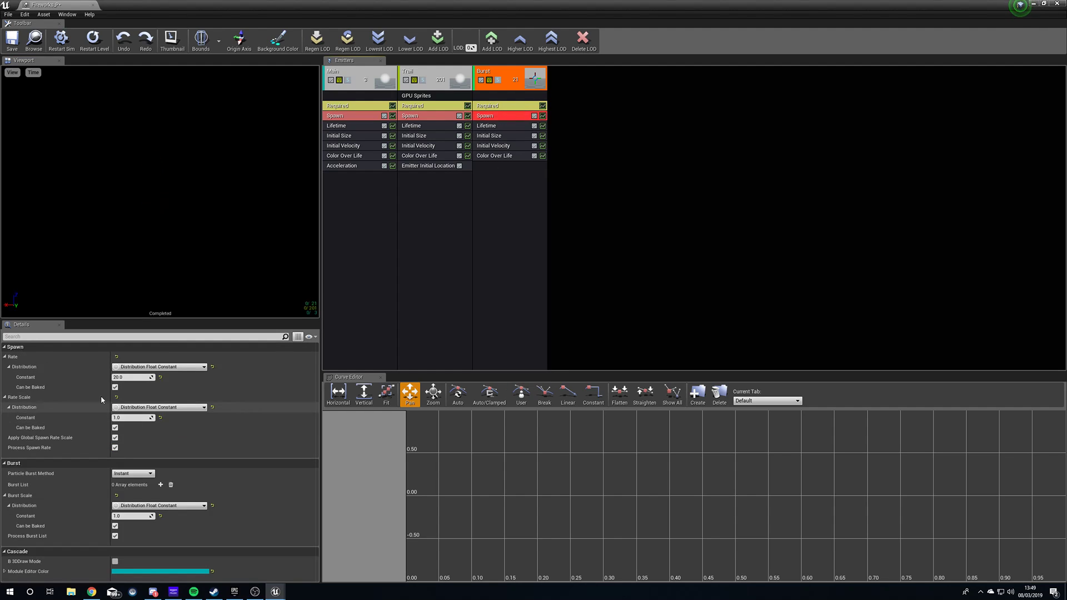
pyautogui.click(133, 378)
pyautogui.write('0')
pyautogui.press('Return')
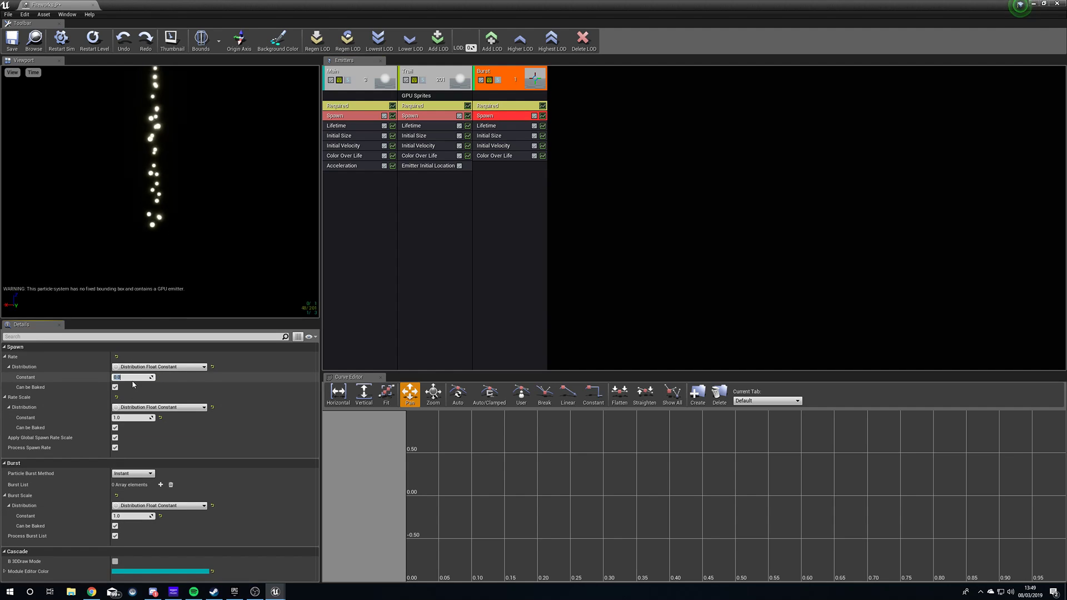
pyautogui.click(160, 485)
pyautogui.click(130, 506)
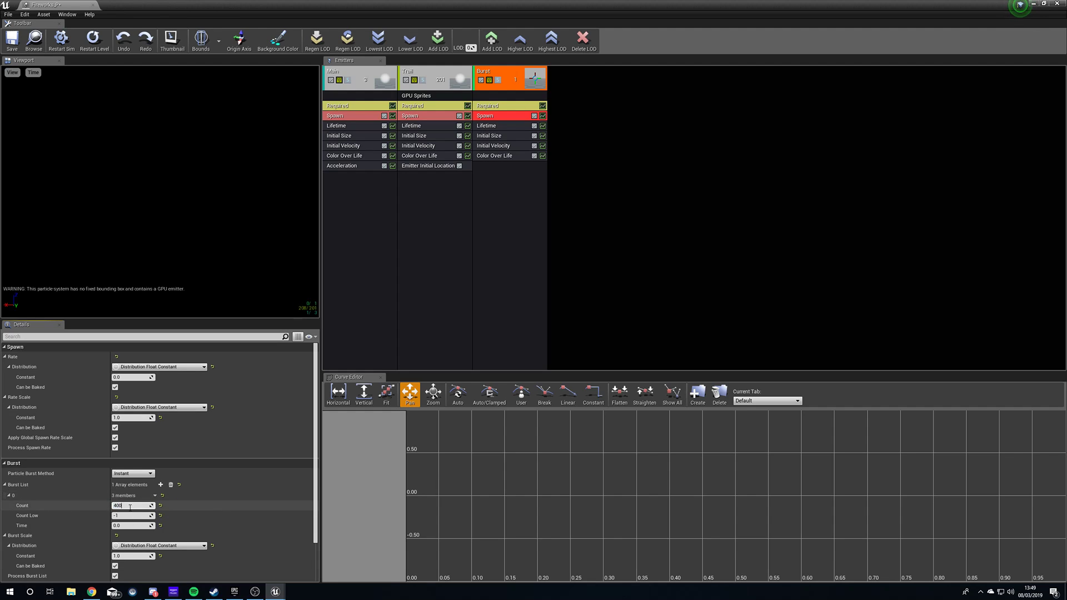
pyautogui.press('Return')
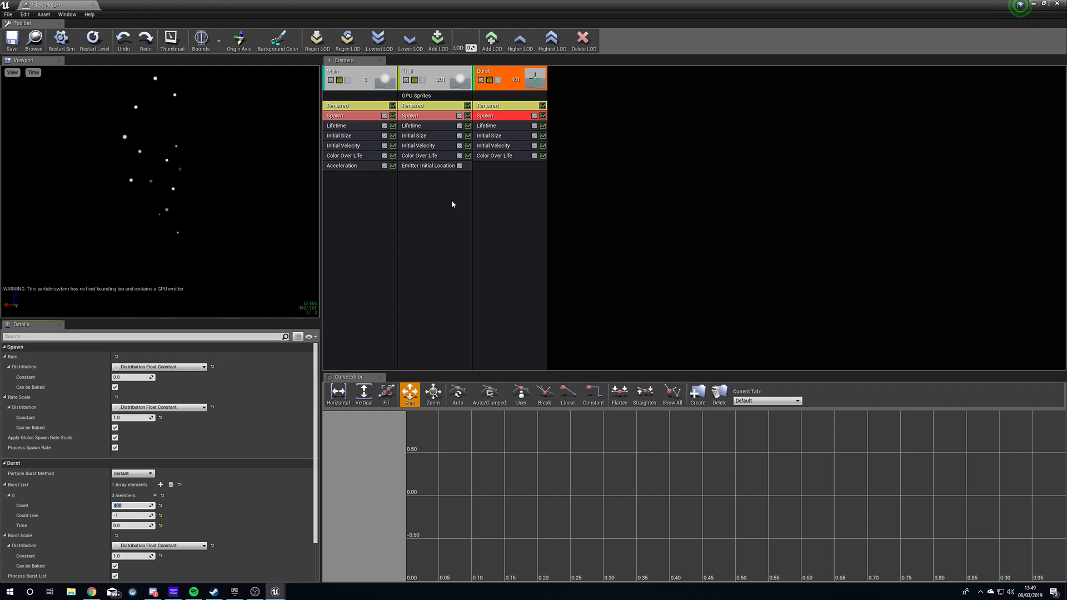
# Step: Delete the Initial Velocity module from the Burst emitter
pyautogui.click(499, 186)
pyautogui.click(509, 147)
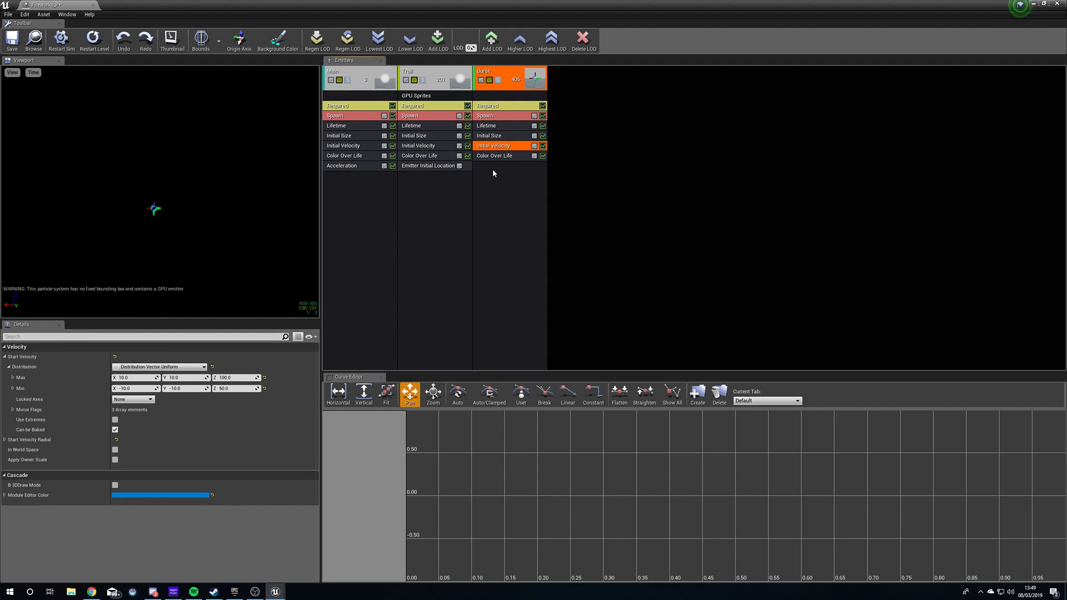
pyautogui.press('Delete')
pyautogui.rightClick(494, 155)
pyautogui.click(474, 168)
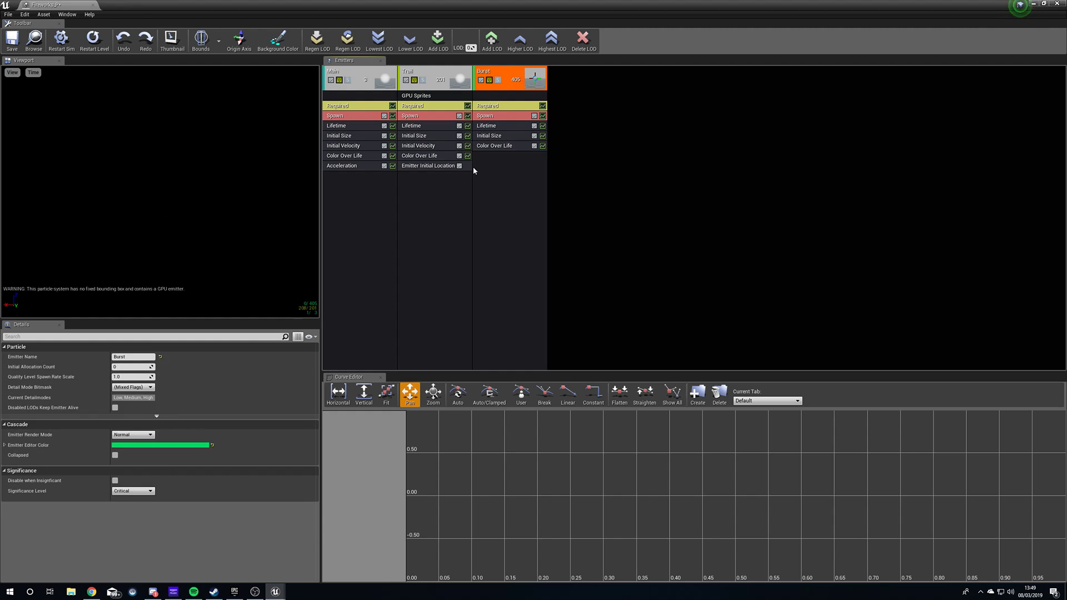
# Step: Add a Sphere location module to the Burst emitter
pyautogui.rightClick(502, 168)
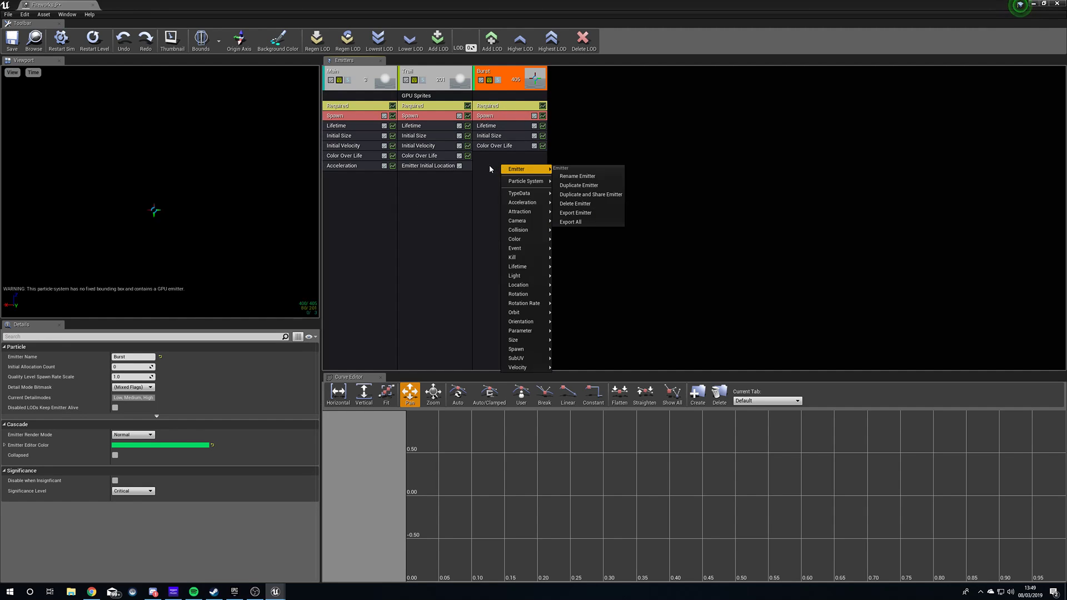
pyautogui.moveTo(531, 331)
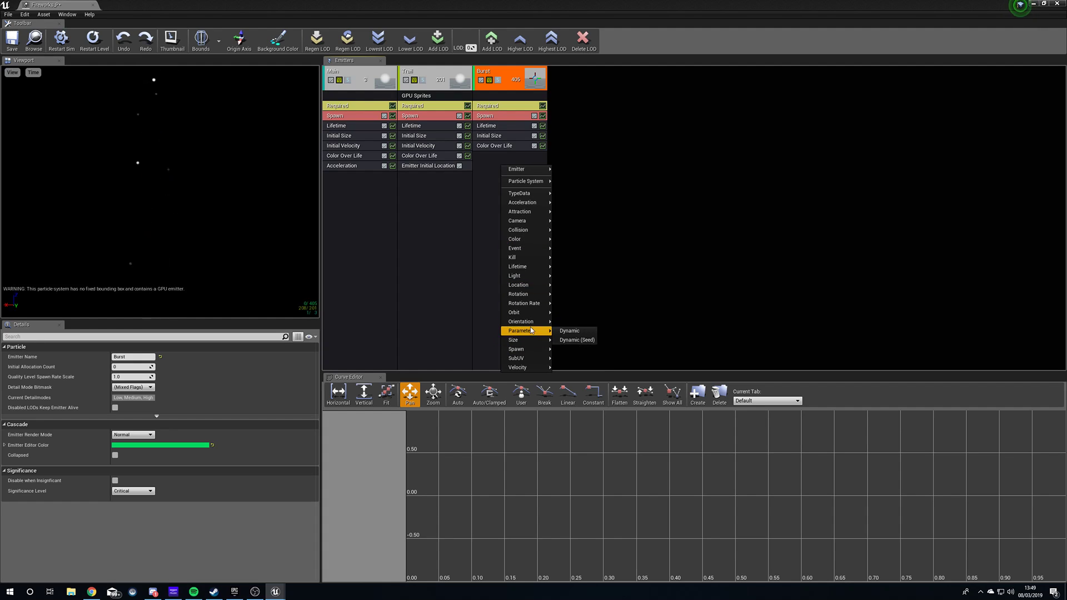
pyautogui.moveTo(538, 286)
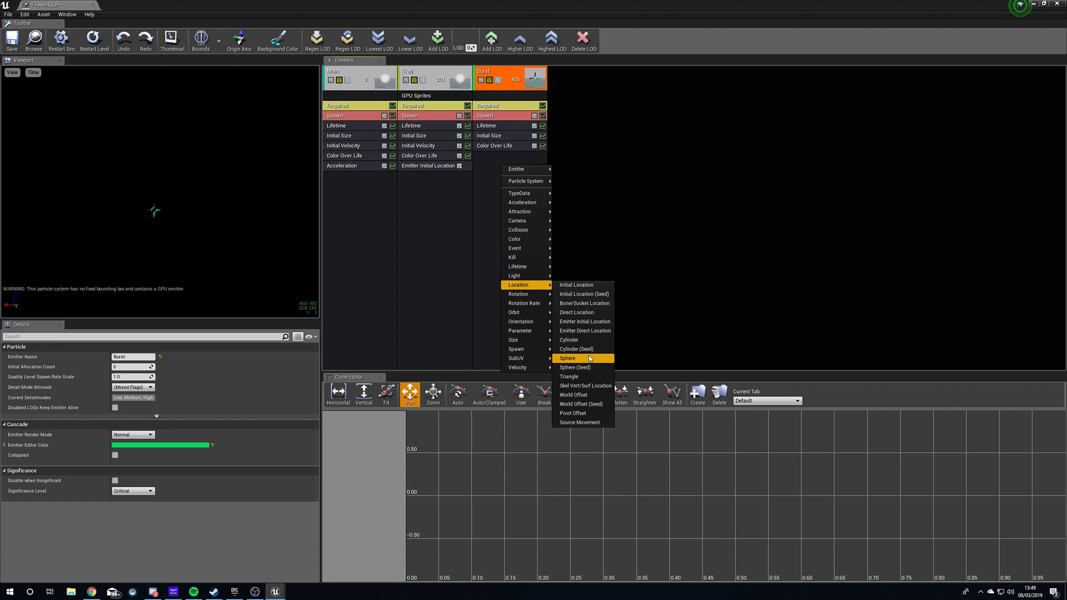
pyautogui.click(567, 358)
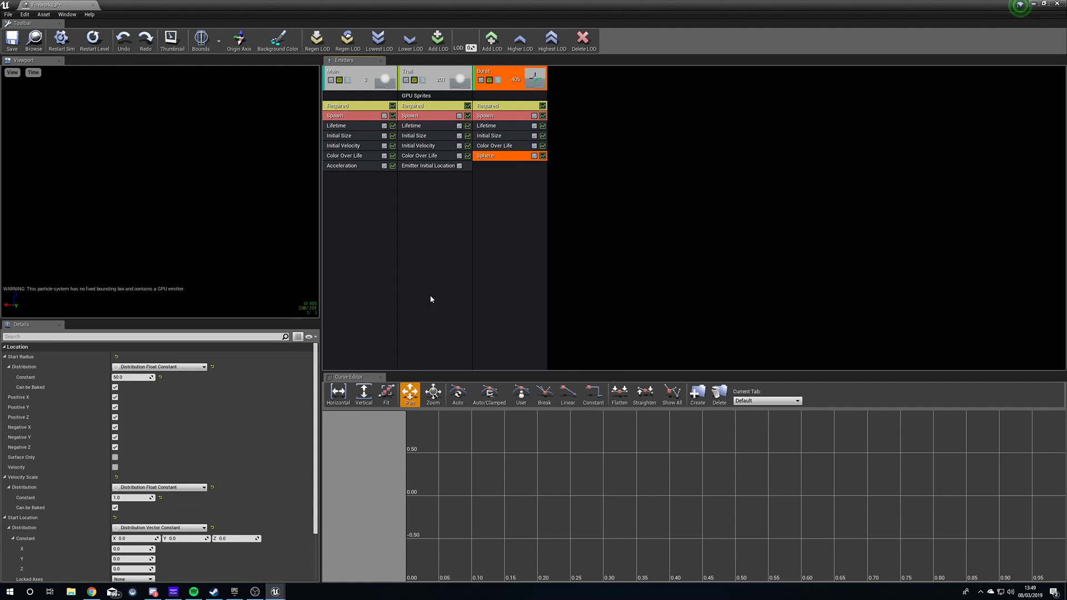
# Step: Set the Sphere module's Start Radius constant to 500
pyautogui.click(129, 378)
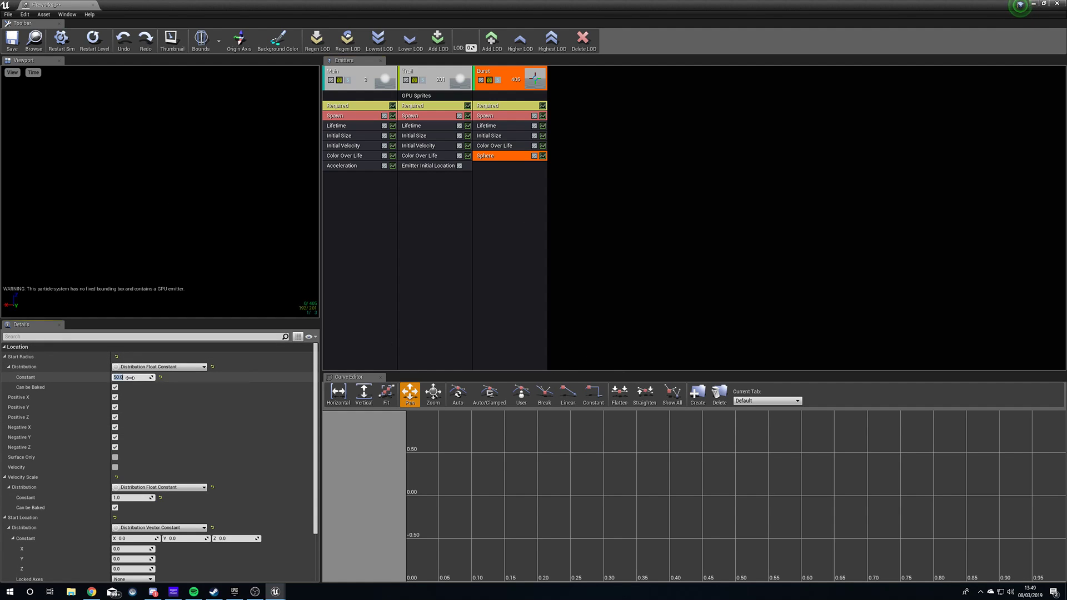
pyautogui.write('50')
pyautogui.press('Return')
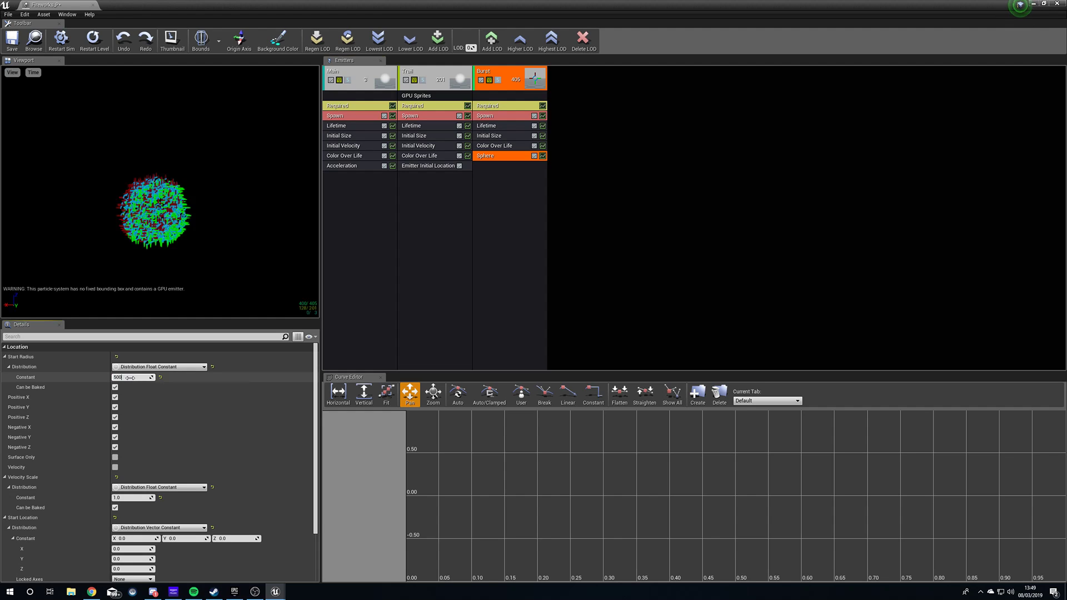
pyautogui.write('0')
pyautogui.press('Return')
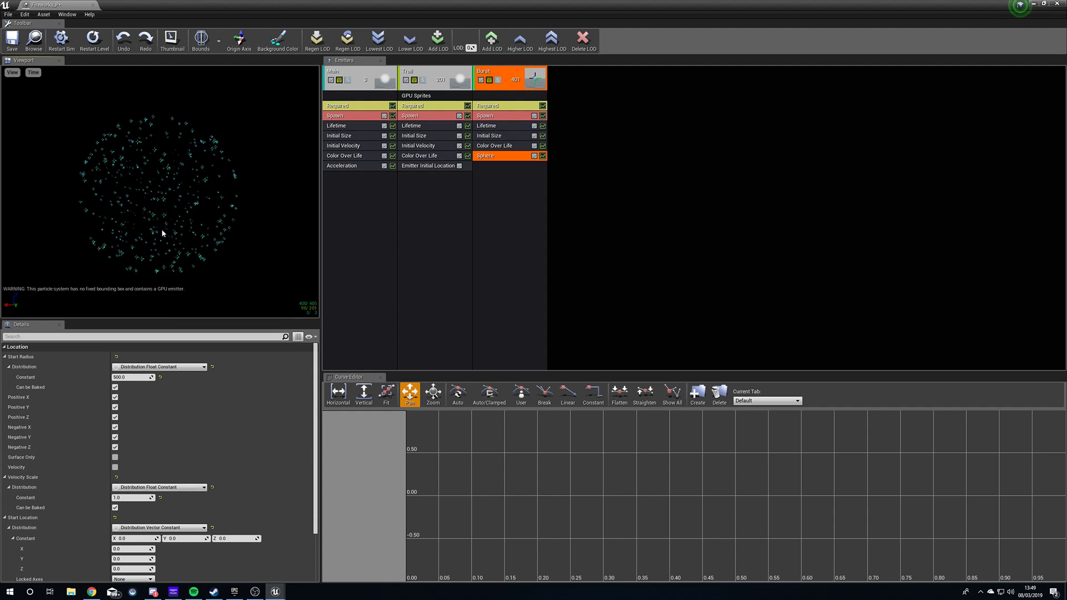
# Step: Enable Surface Only and Velocity for the Burst emitter's Sphere module
pyautogui.scroll(-3, 313, 424)
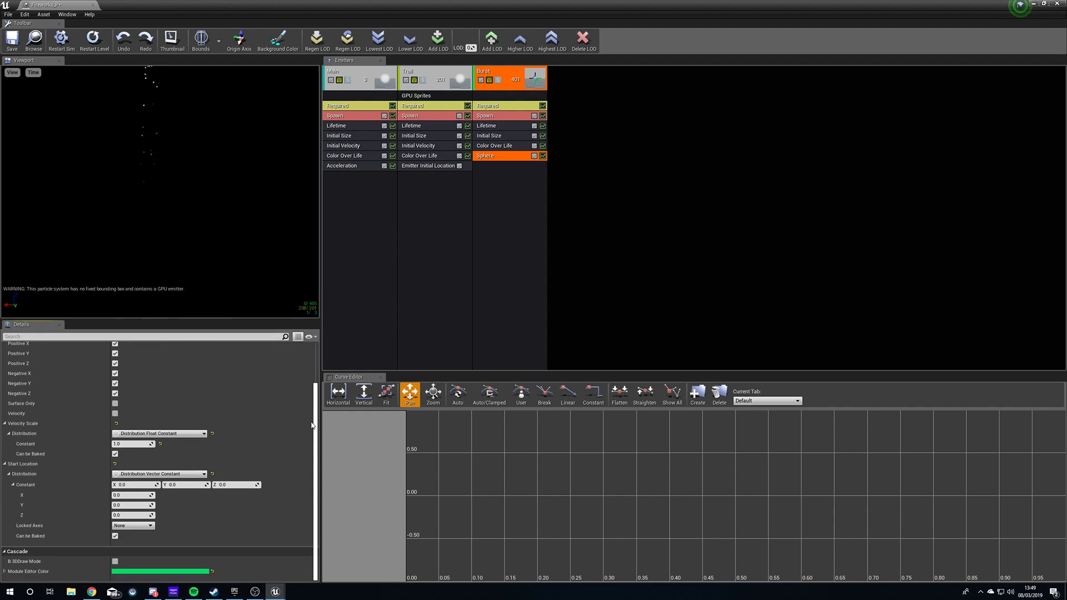
pyautogui.click(115, 404)
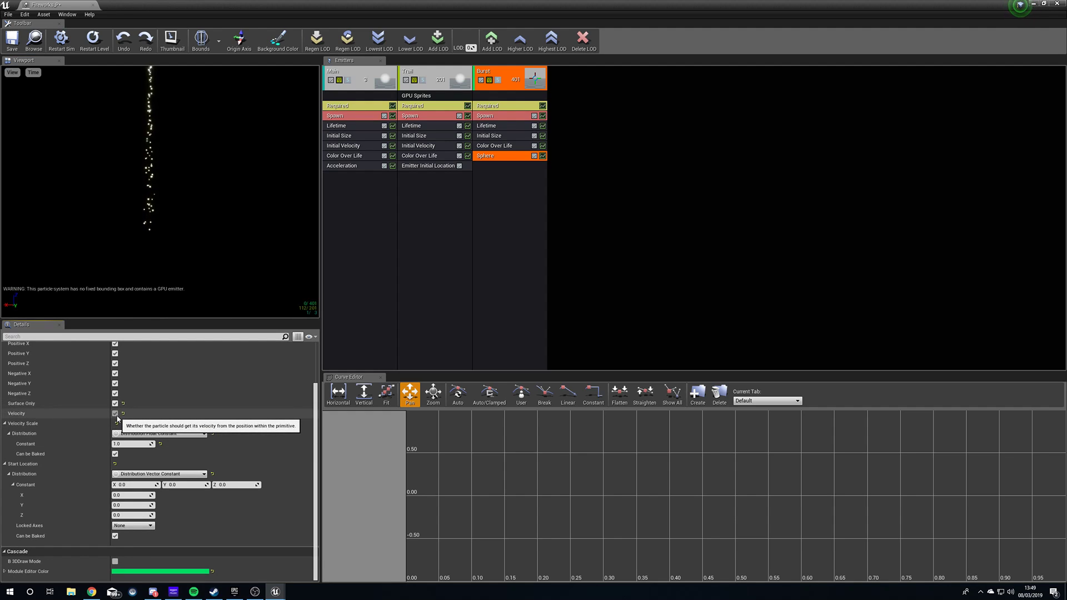
pyautogui.click(115, 413)
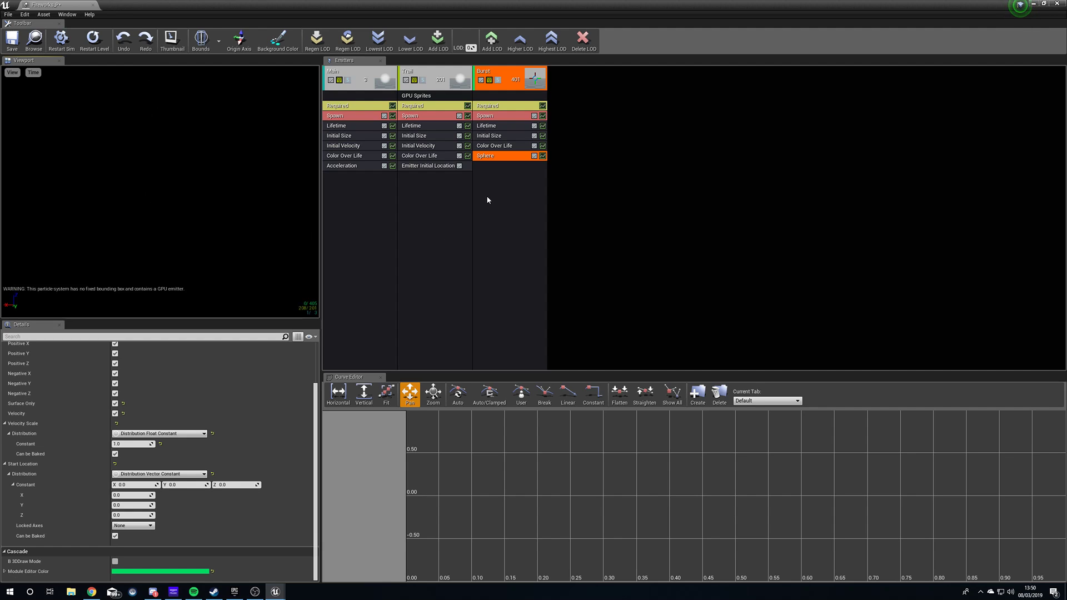
# Step: Add an Emitter Initial Location module to the Burst emitter
pyautogui.click(496, 183)
pyautogui.rightClick(496, 177)
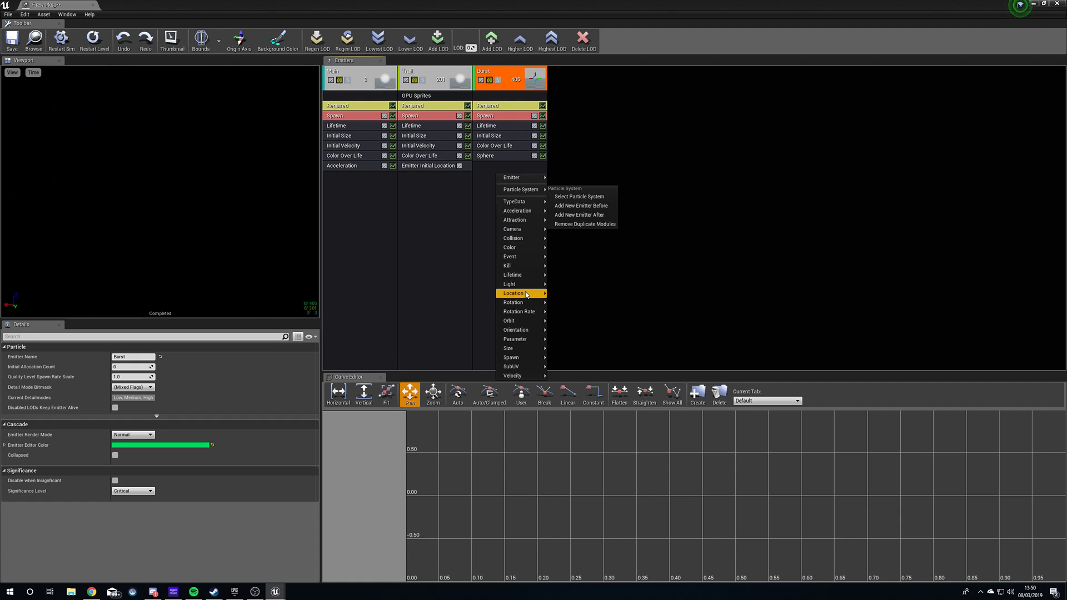
pyautogui.moveTo(527, 294)
pyautogui.click(580, 330)
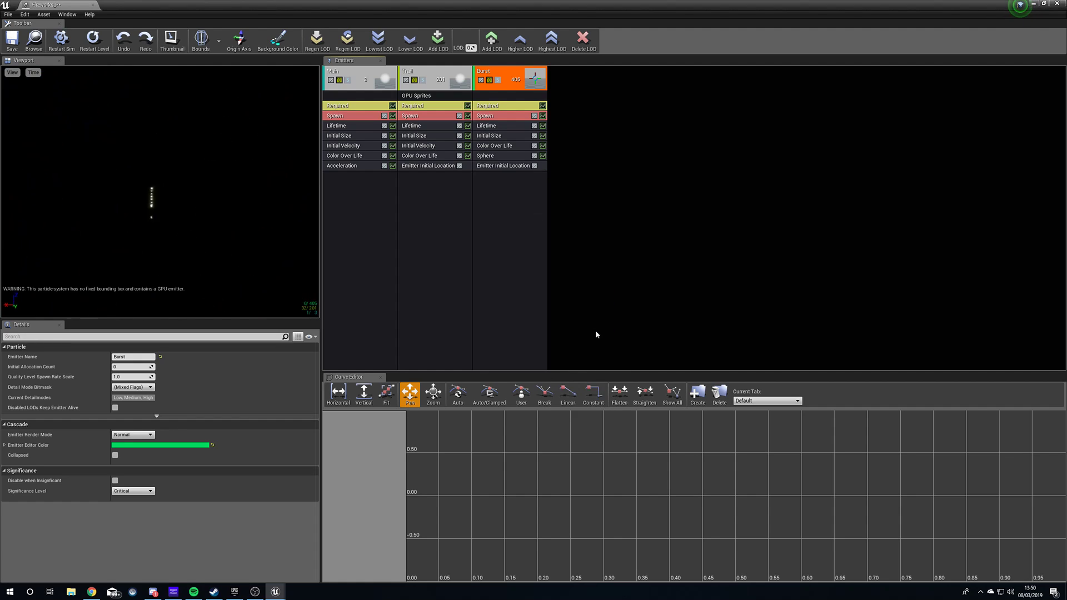
# Step: Set Main as the source emitter name in Burst's Emitter Initial Location module
pyautogui.click(505, 167)
pyautogui.click(144, 356)
pyautogui.write('Main')
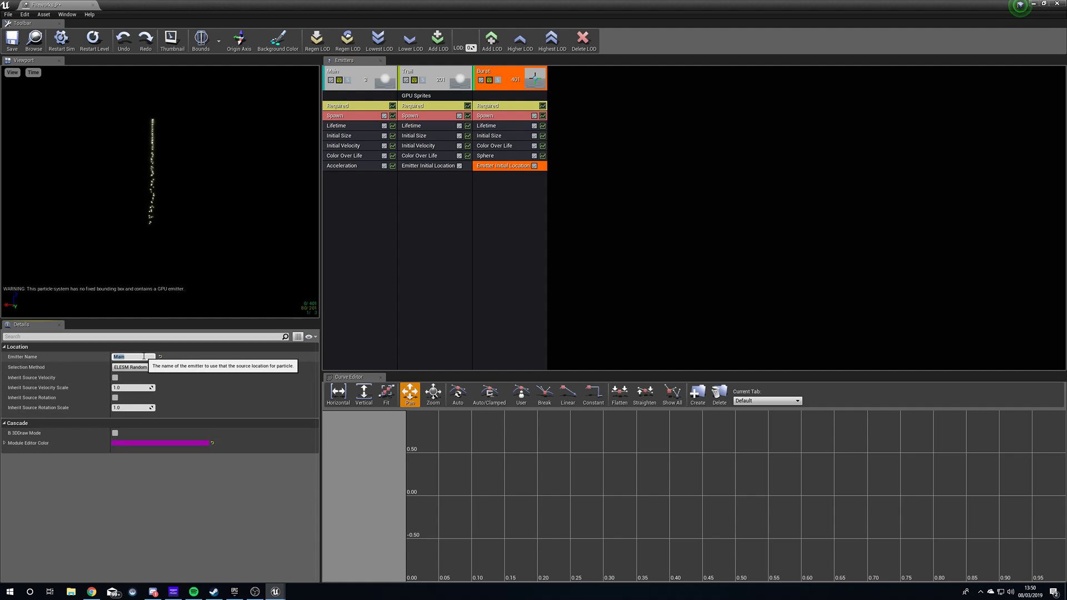
pyautogui.press('Return')
pyautogui.click(187, 308)
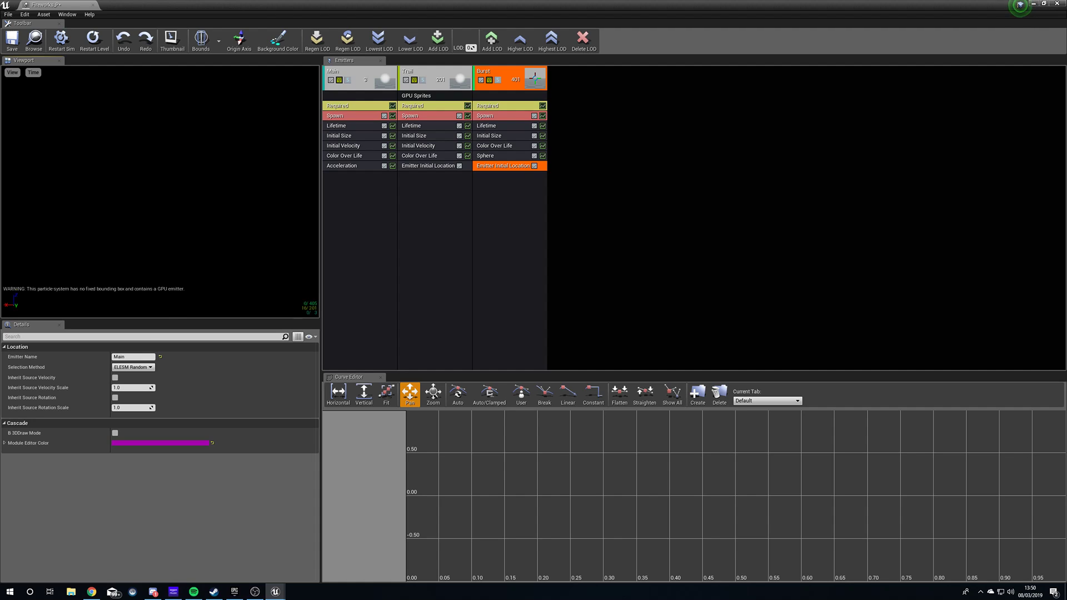
# Step: Assign the FireworksDotTwo_M material to the Burst emitter's Required module
pyautogui.click(490, 105)
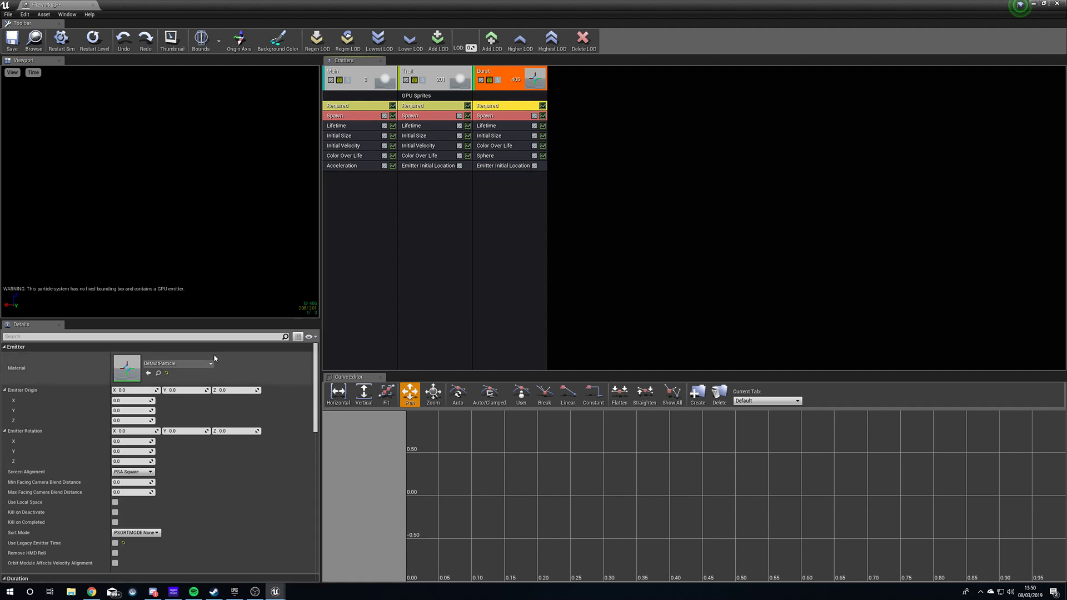
pyautogui.click(198, 363)
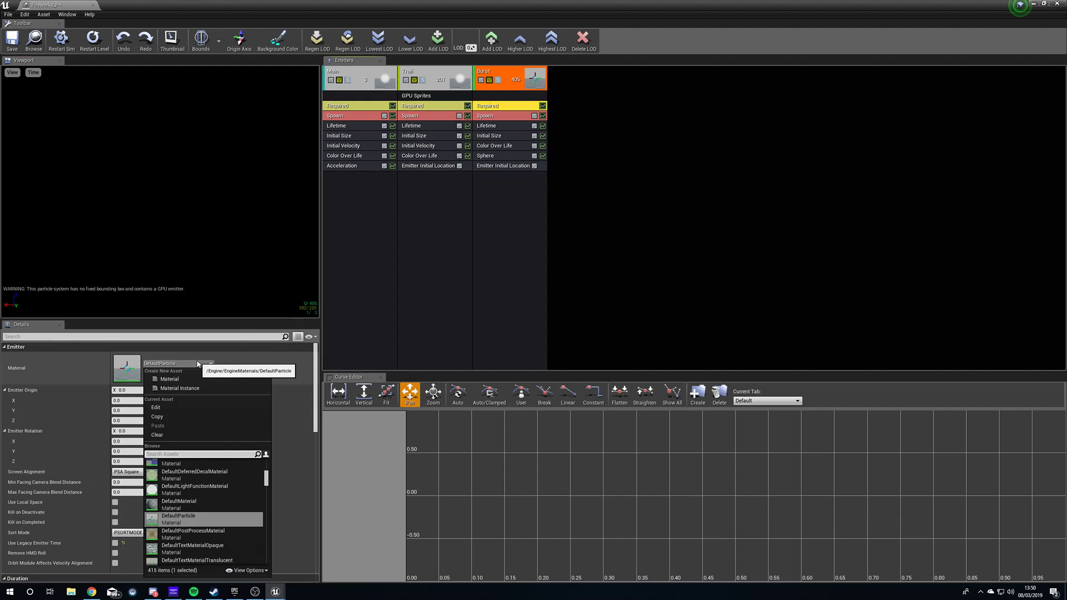
pyautogui.write('Dottwo')
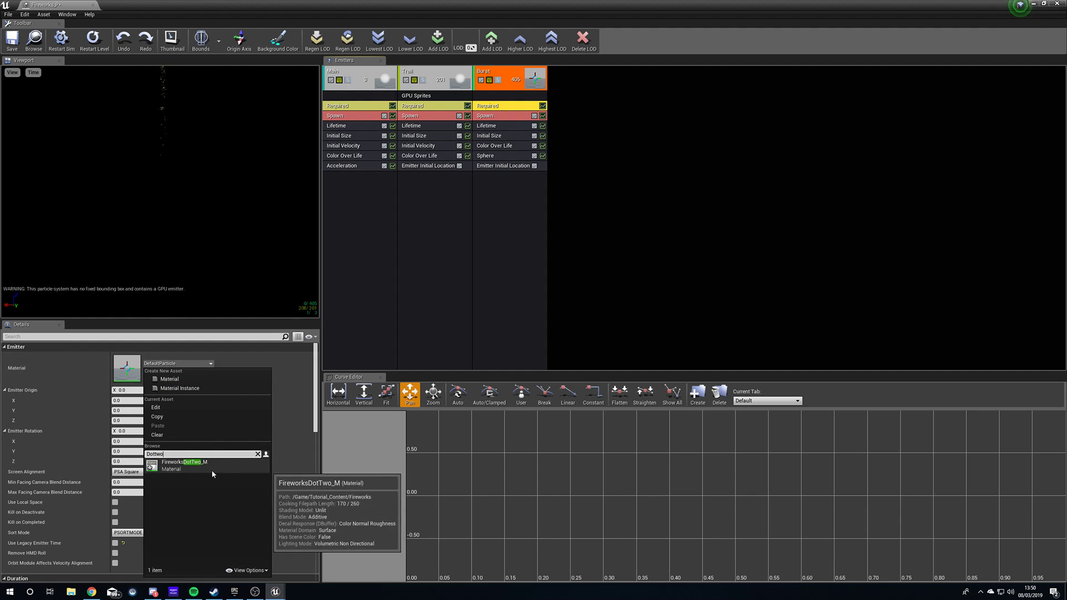
pyautogui.click(212, 469)
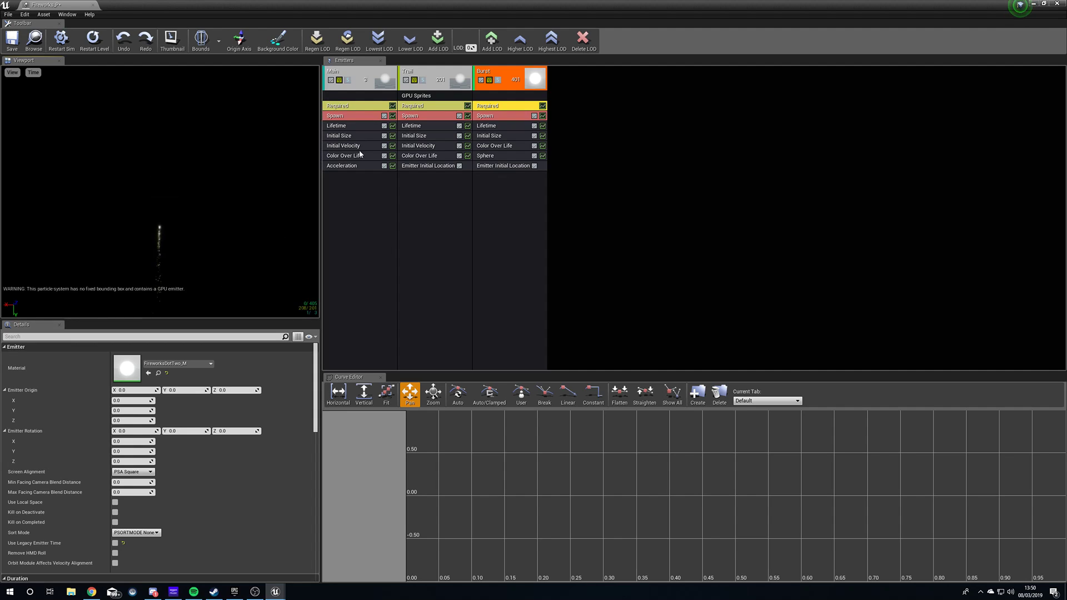
pyautogui.click(358, 117)
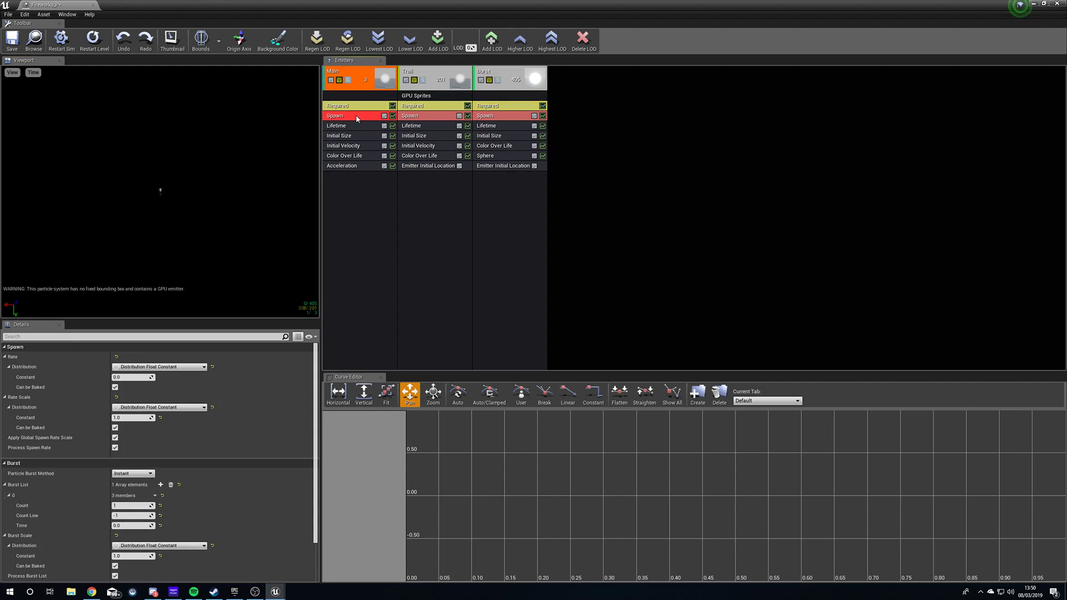
pyautogui.click(357, 105)
pyautogui.click(358, 124)
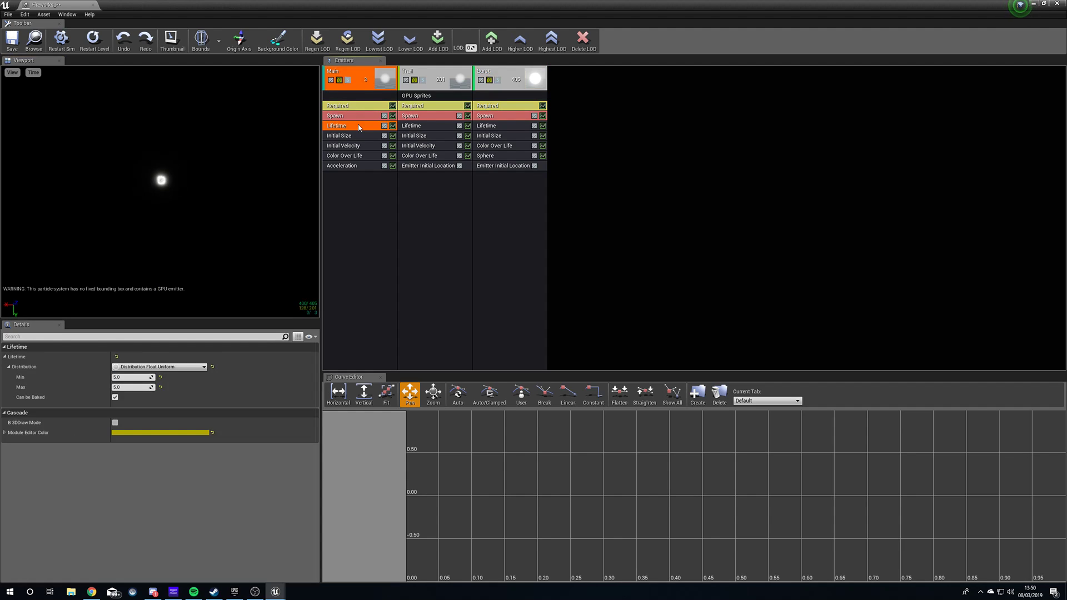
pyautogui.click(501, 166)
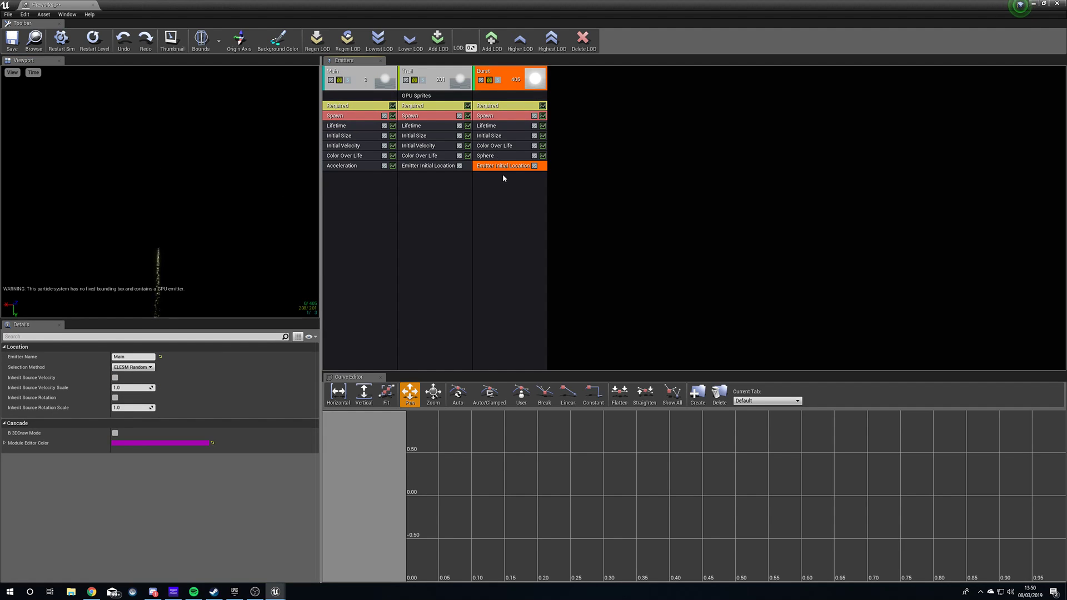
# Step: Set the Burst emitter's Sphere module to a Start Radius of 3000 and a Velocity Scale of 0.7
pyautogui.click(482, 157)
pyautogui.click(140, 377)
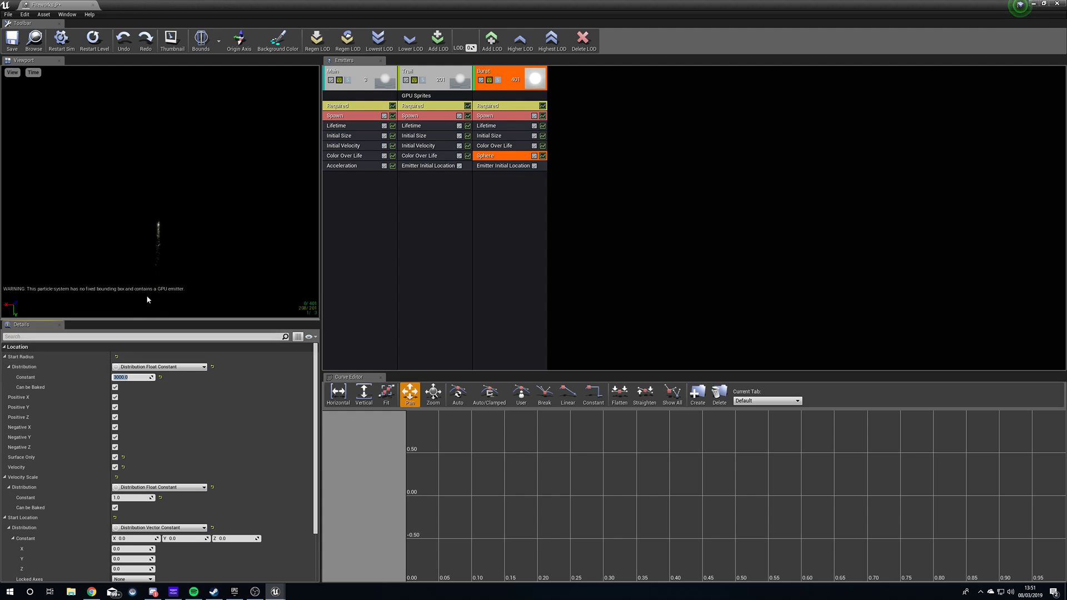
pyautogui.click(138, 497)
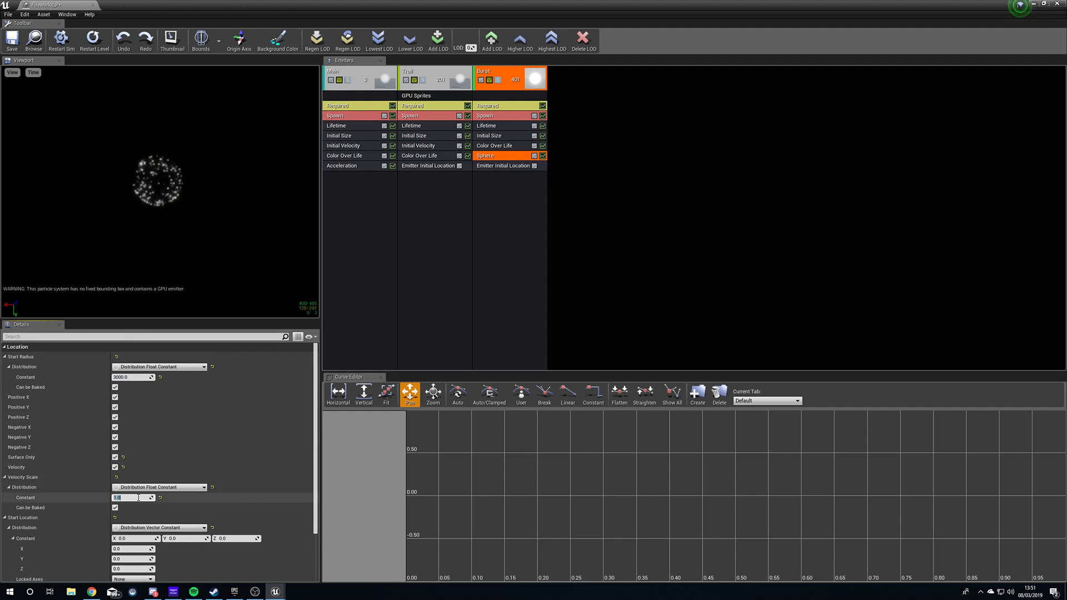
pyautogui.press('BackSpace')
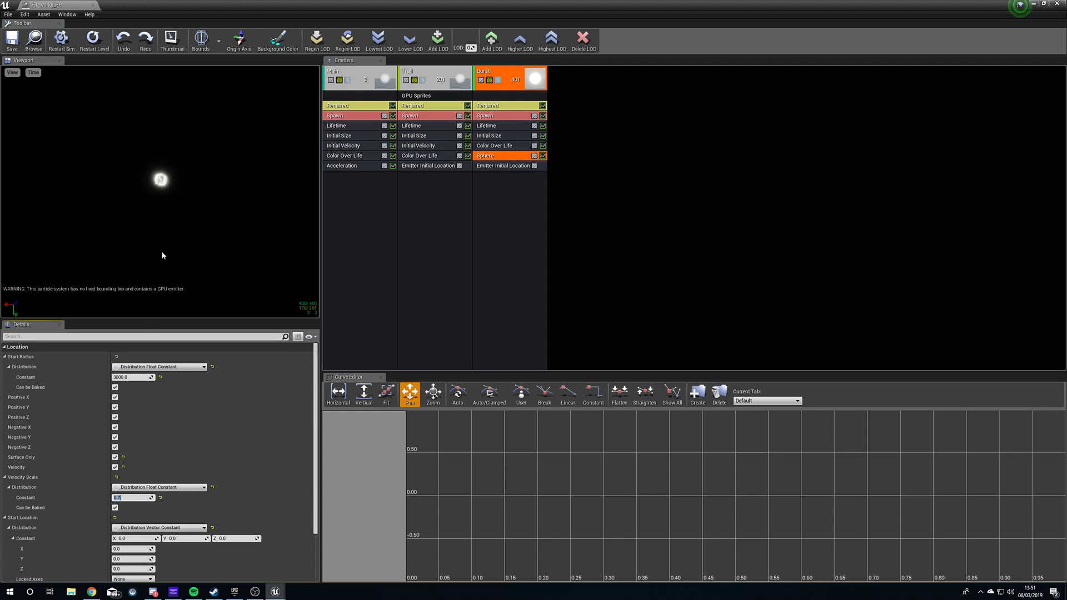
# Step: Set the Start Radius constant of the Burst emitter's Sphere module to 5000
pyautogui.click(140, 378)
pyautogui.write('5')
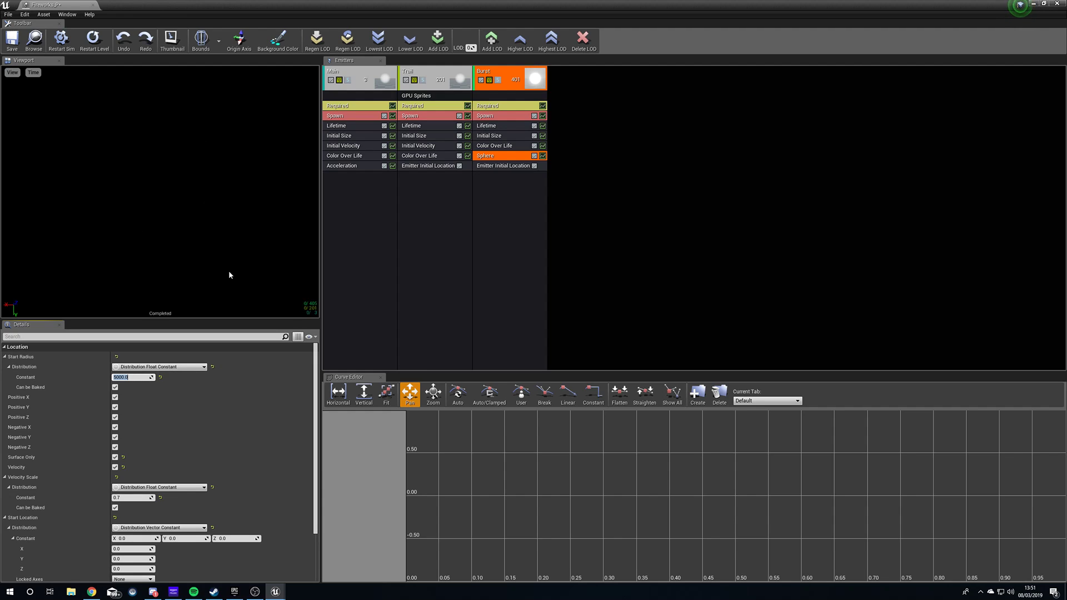
pyautogui.moveTo(106, 242); pyautogui.dragTo(221, 270)
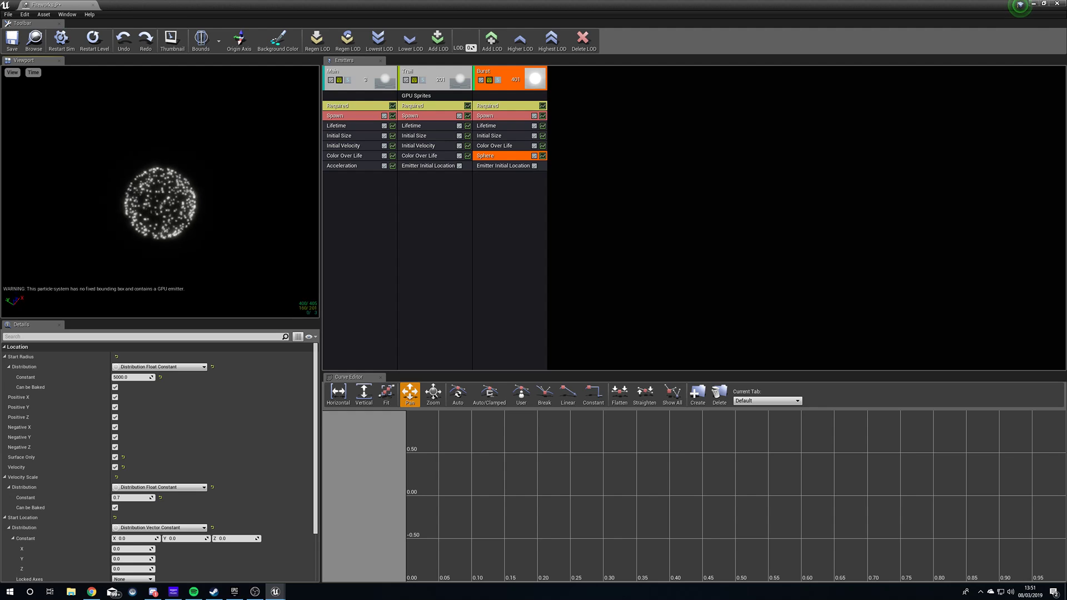
# Step: Add a Size Scale module to the Burst emitter and select it for editing
pyautogui.click(507, 132)
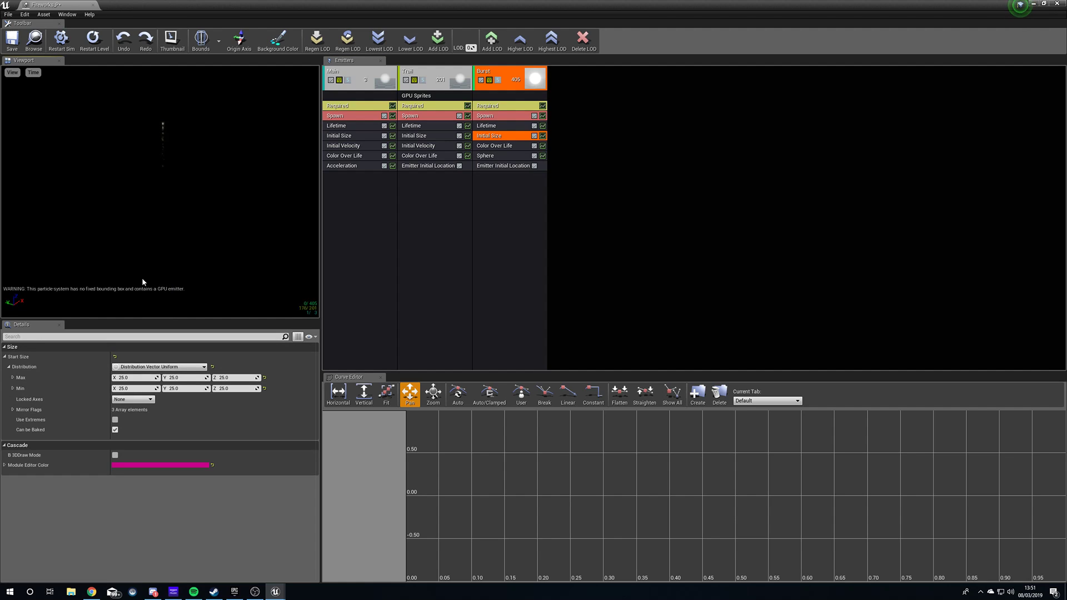
pyautogui.rightClick(481, 187)
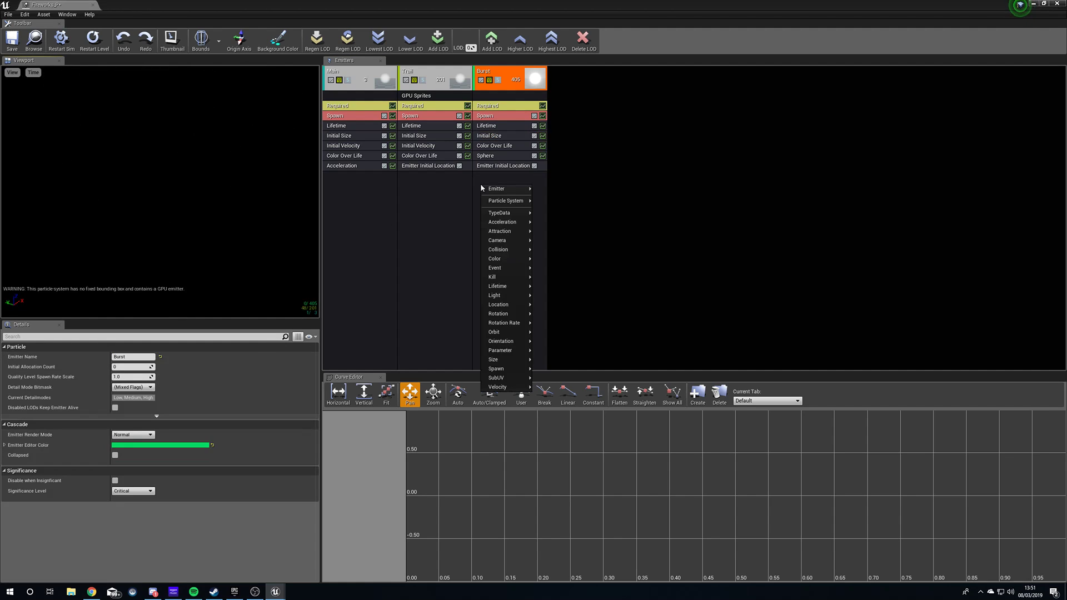
pyautogui.moveTo(519, 358)
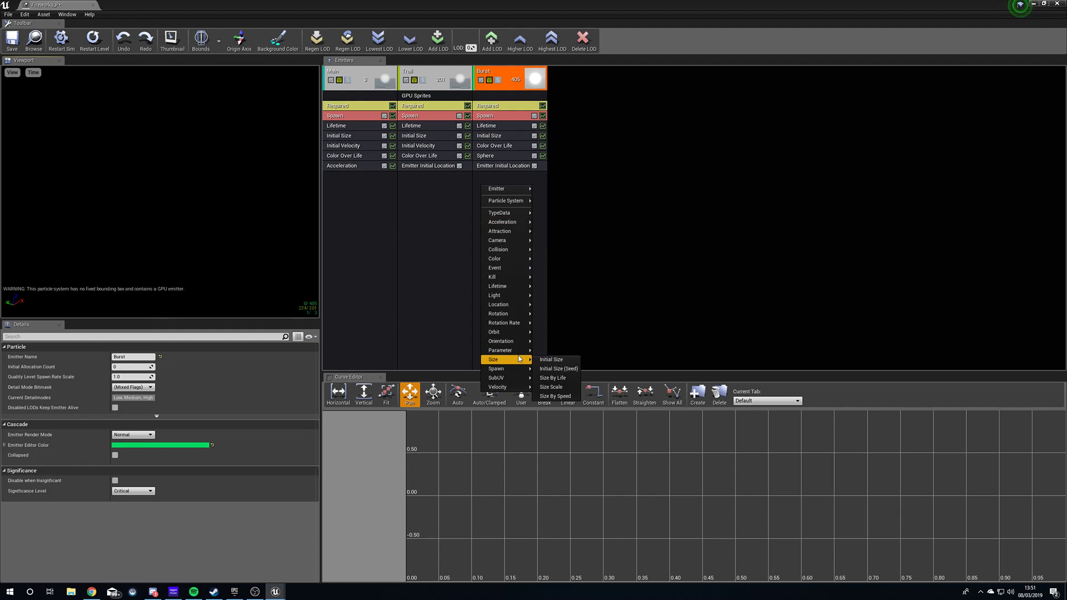
pyautogui.click(569, 390)
pyautogui.click(498, 175)
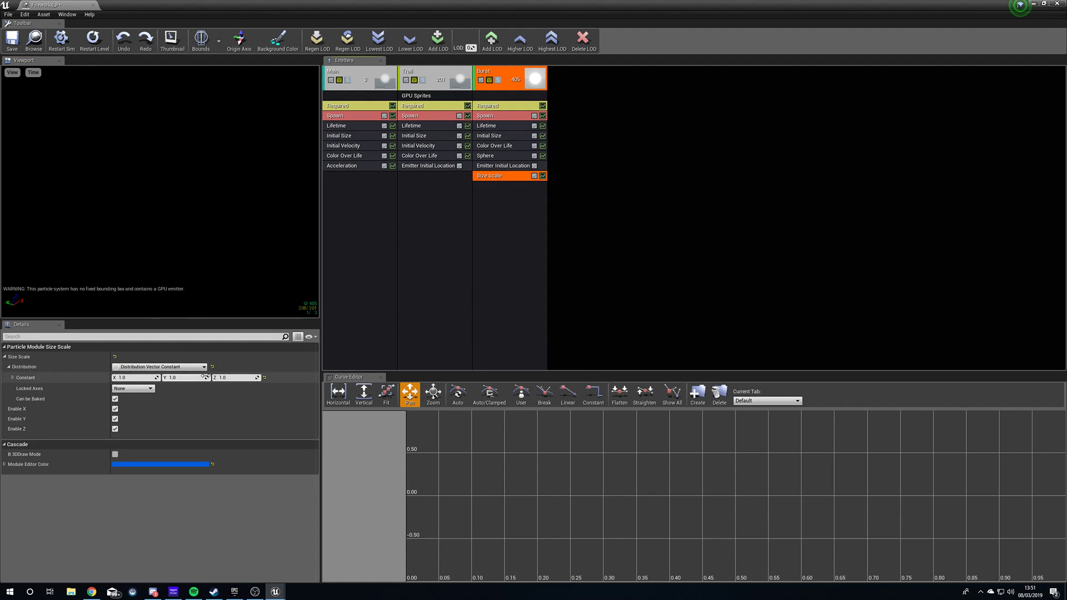
pyautogui.click(12, 377)
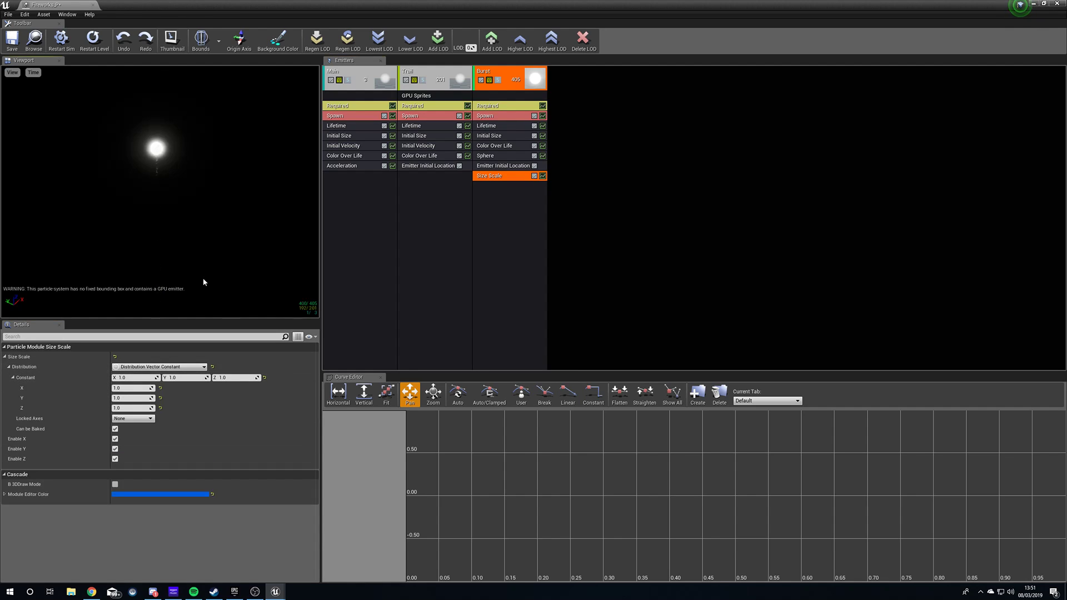
pyautogui.click(191, 369)
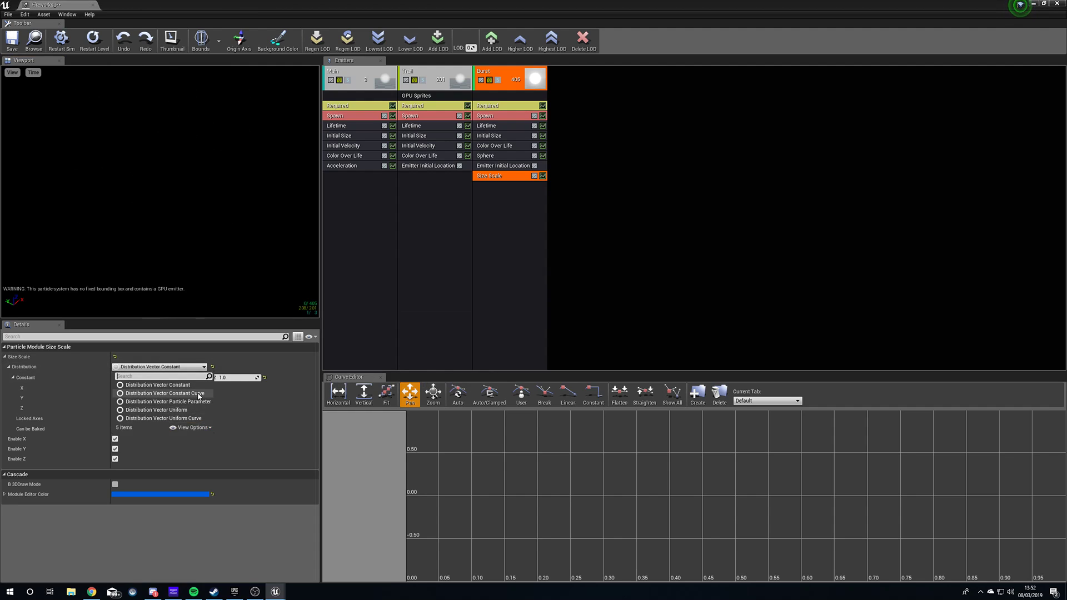
pyautogui.click(199, 394)
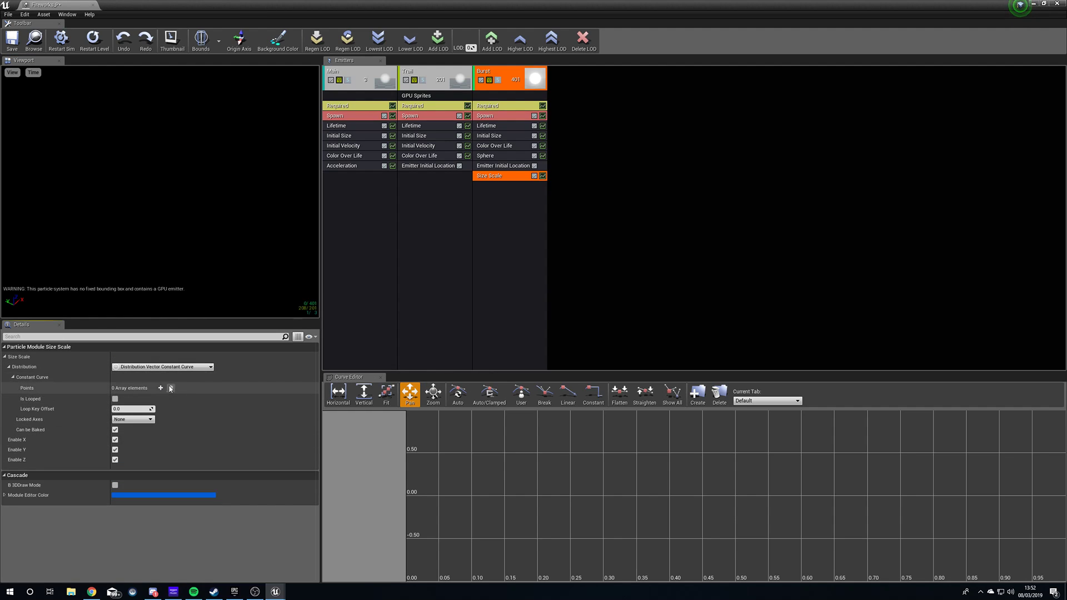
pyautogui.click(160, 388)
pyautogui.click(160, 389)
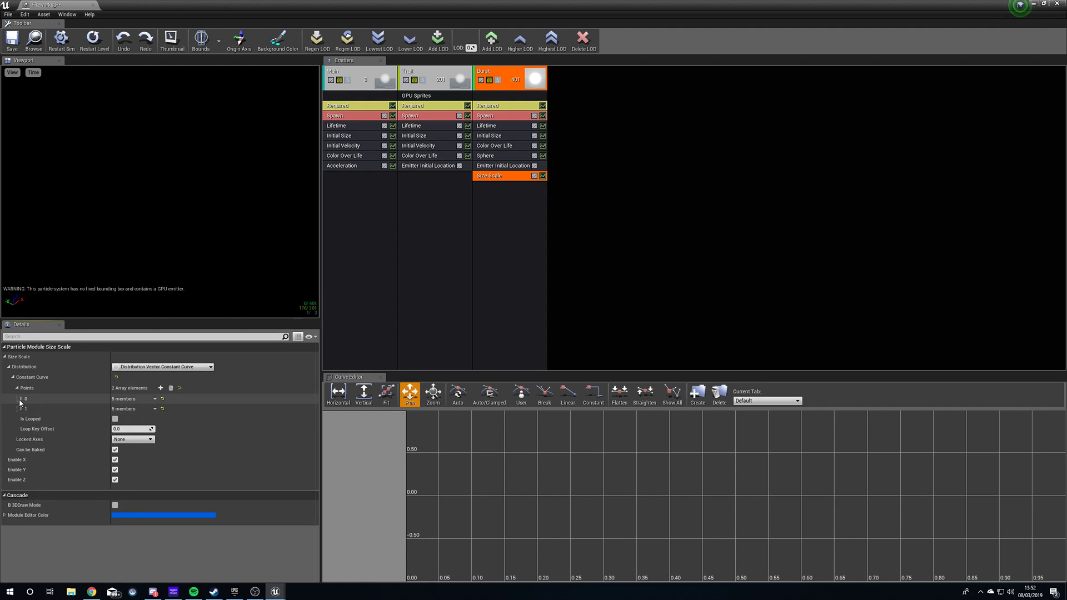
# Step: Make the Size Scale a Distribution Vector Uniform with Max 1.0 and Min 0.5 on all axes
pyautogui.click(161, 366)
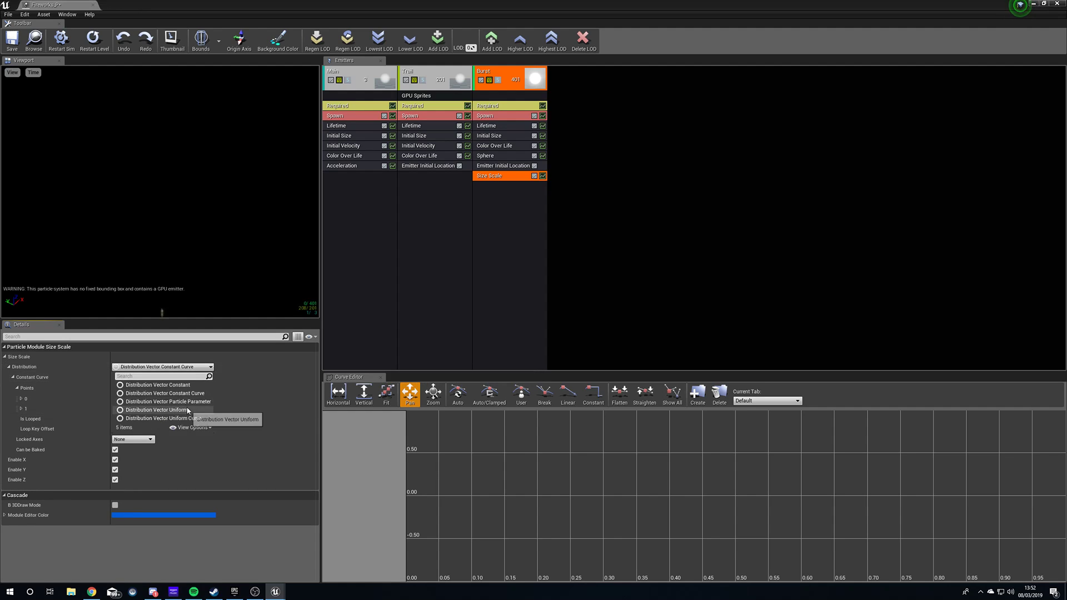
pyautogui.click(167, 409)
pyautogui.click(125, 377)
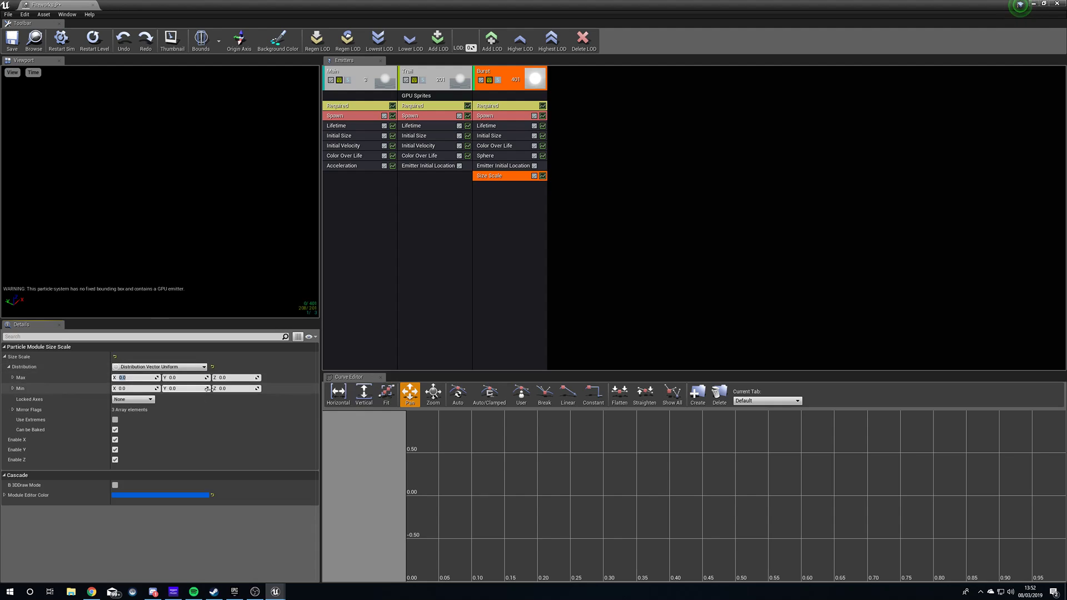
pyautogui.write('1')
pyautogui.press('Tab')
pyautogui.write('1')
pyautogui.press('Tab')
pyautogui.write('1')
pyautogui.press('Tab')
pyautogui.moveTo(168, 304); pyautogui.dragTo(170, 283)
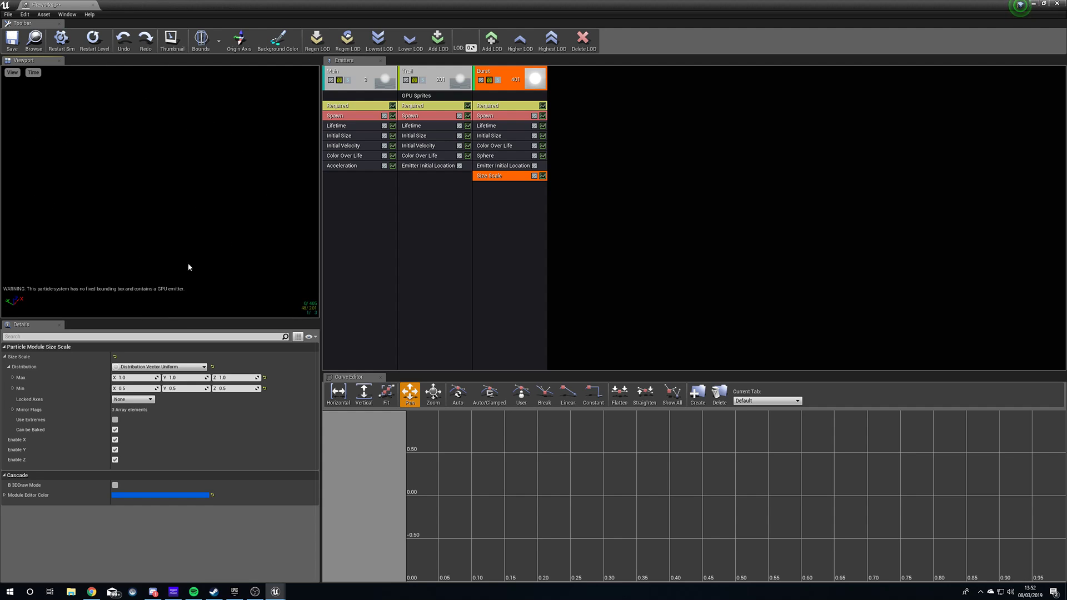
# Step: Duplicate the Burst emitter
pyautogui.rightClick(508, 230)
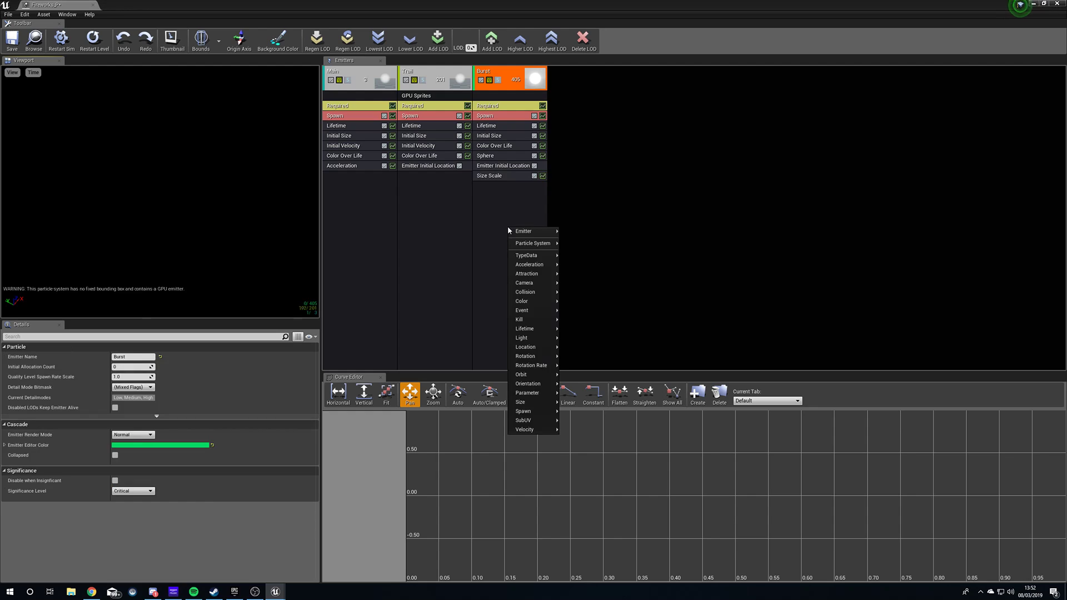
pyautogui.rightClick(518, 211)
pyautogui.rightClick(514, 89)
pyautogui.moveTo(514, 91)
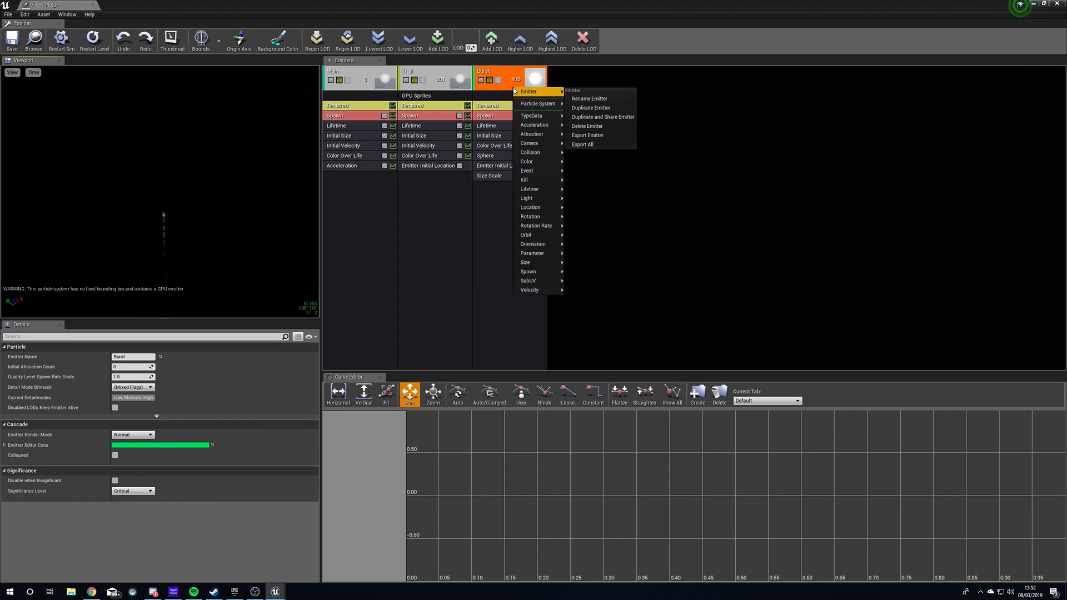
pyautogui.click(625, 108)
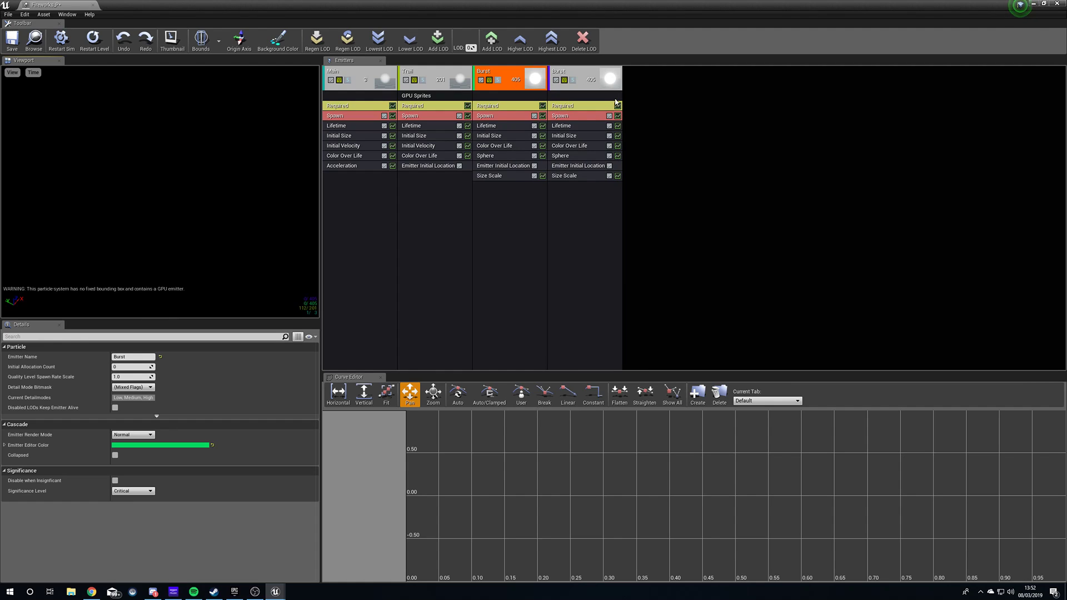
# Step: Set the Burst List count in the duplicated Burst emitter's Spawn module to 200
pyautogui.click(583, 117)
pyautogui.click(581, 105)
pyautogui.click(585, 116)
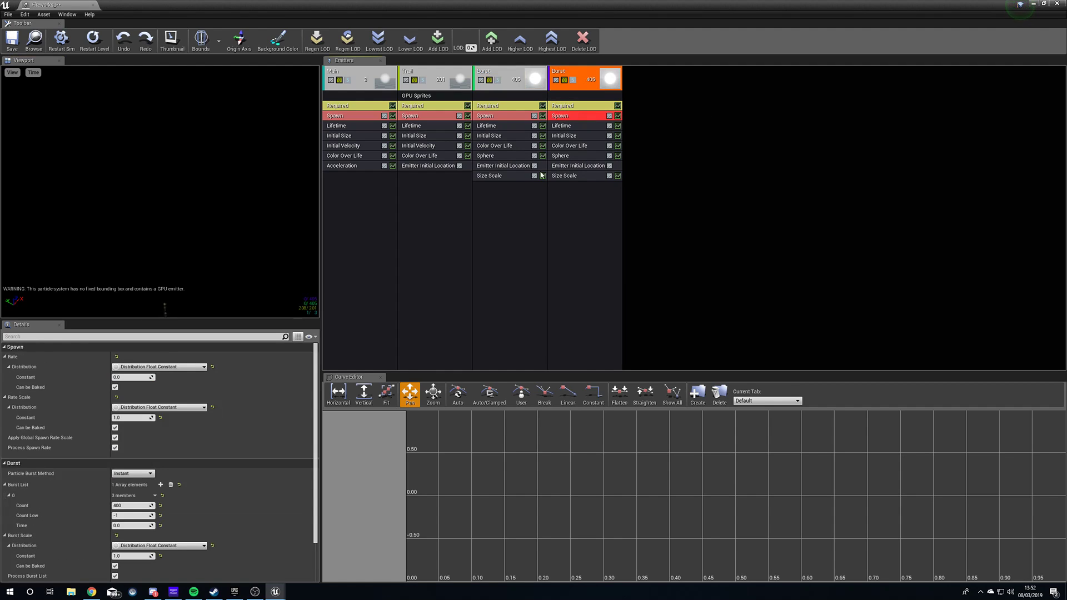
pyautogui.click(136, 505)
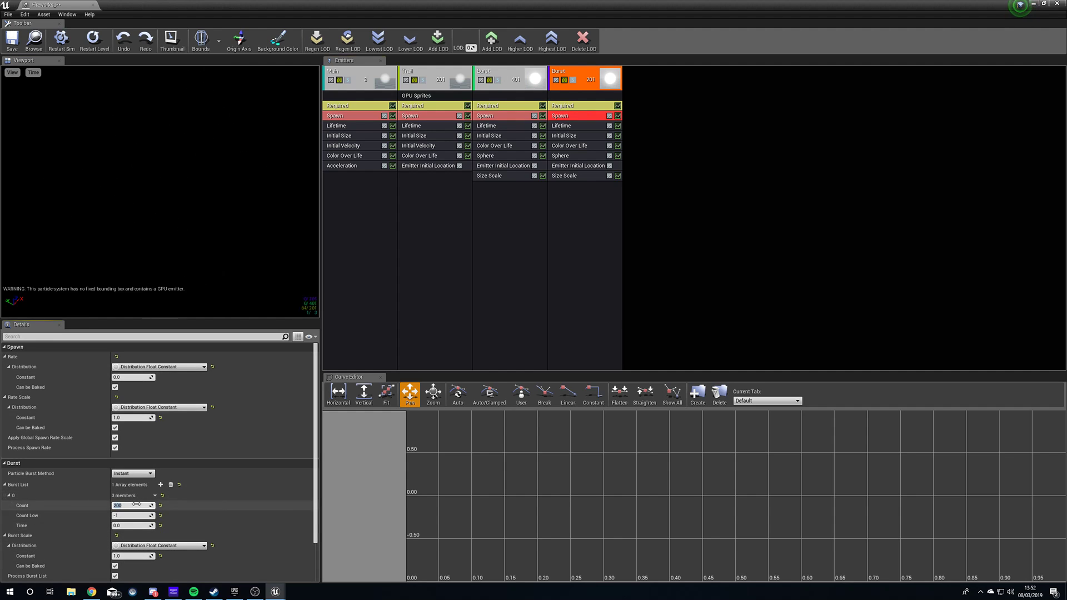
# Step: Set the duplicated Burst emitter's Initial Size to Max 15 and Min 10 on all three axes
pyautogui.click(583, 135)
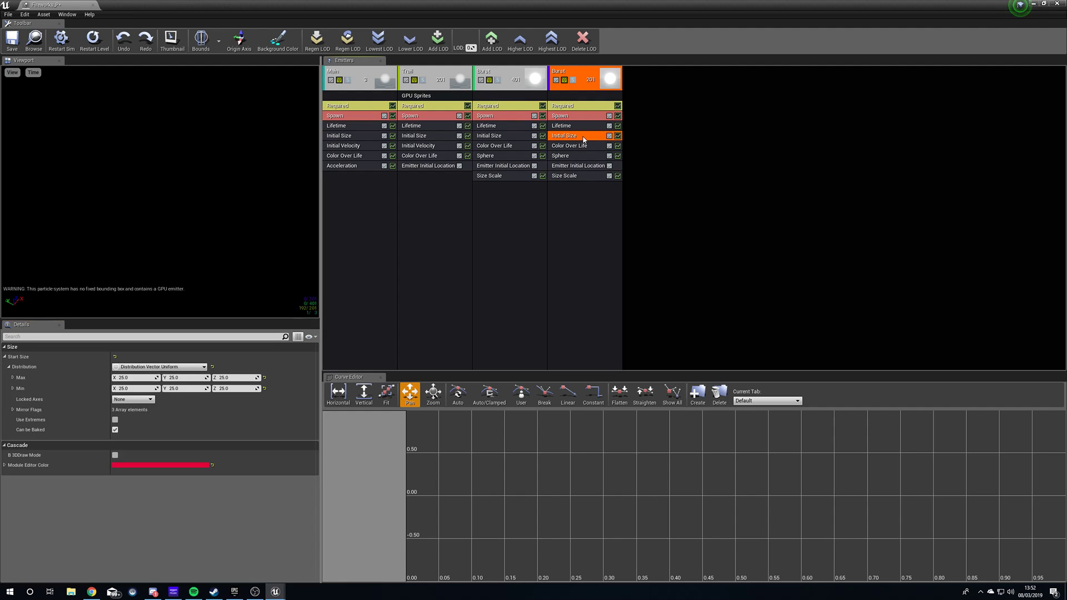
pyautogui.write('15')
pyautogui.press('Tab')
pyautogui.write('15')
pyautogui.press('Tab')
pyautogui.write('15')
pyautogui.press('Tab')
pyautogui.write('10')
pyautogui.press('Tab')
pyautogui.write('10')
pyautogui.press('Tab')
pyautogui.write('10')
pyautogui.press('Return')
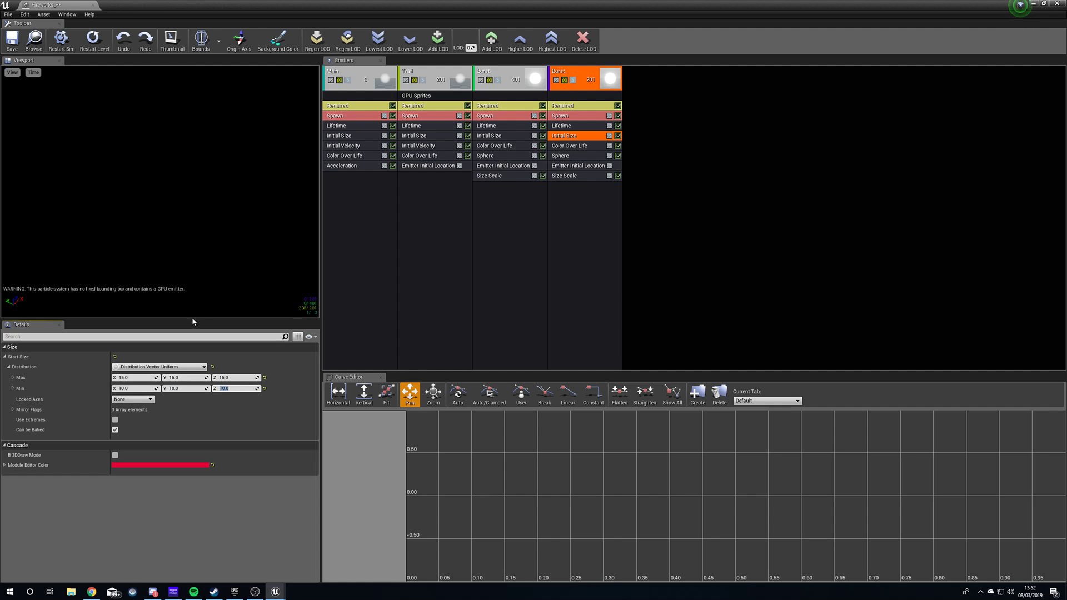
pyautogui.click(146, 278)
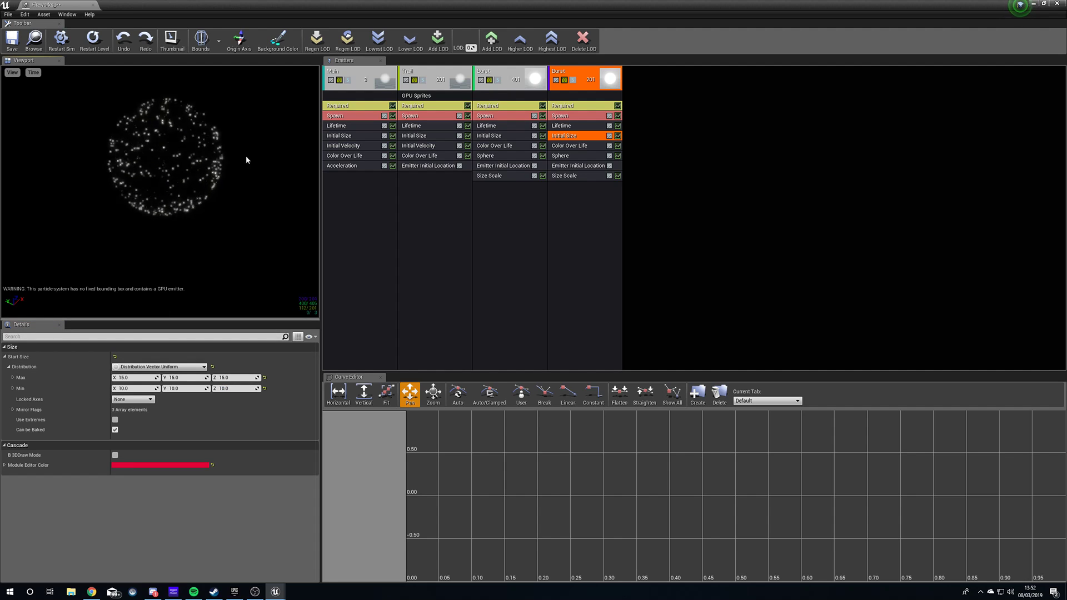
# Step: Set the Start Radius constant of the duplicated Burst emitter's Sphere module to 3000
pyautogui.click(573, 155)
pyautogui.click(136, 378)
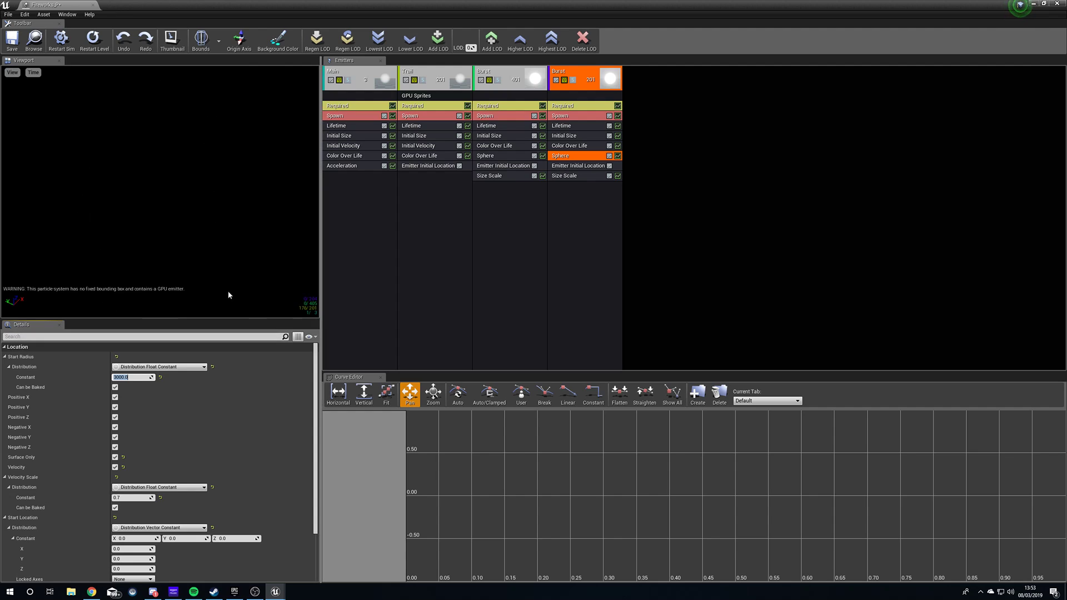
# Step: Save the Fireworks_P particle system and close its editor
pyautogui.click(12, 39)
pyautogui.click(1056, 4)
# Step: Play the level to preview the fireworks in the night sky, and stop the session
pyautogui.moveTo(514, 217); pyautogui.dragTo(282, 289, button='right')
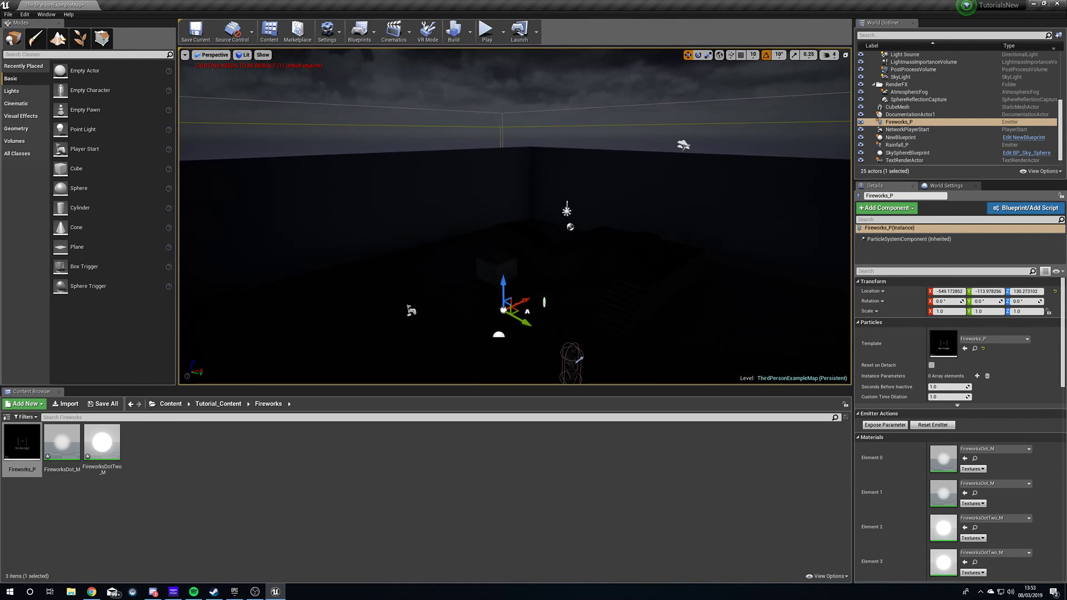
pyautogui.click(489, 33)
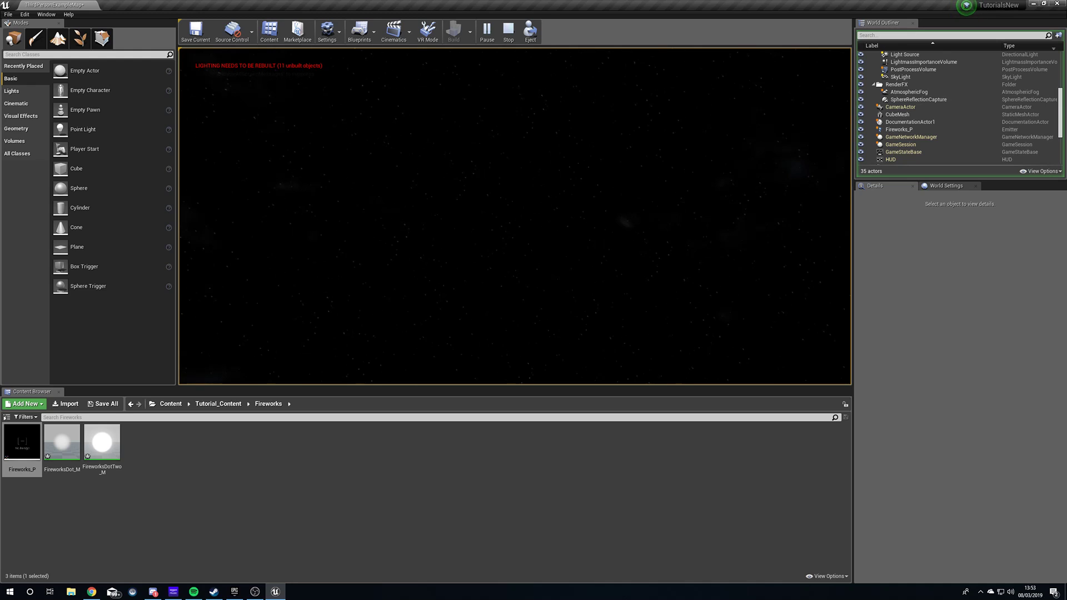
pyautogui.press('Escape')
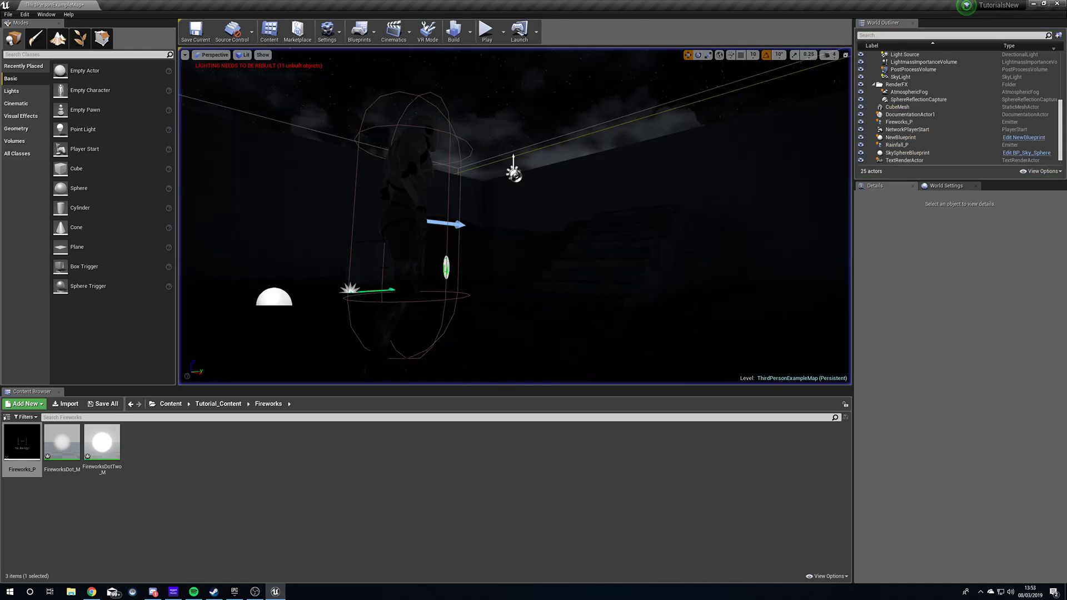
# Step: Open the FireworksDotTwo_M material for editing
pyautogui.moveTo(514, 216); pyautogui.dragTo(389, 273, button='right')
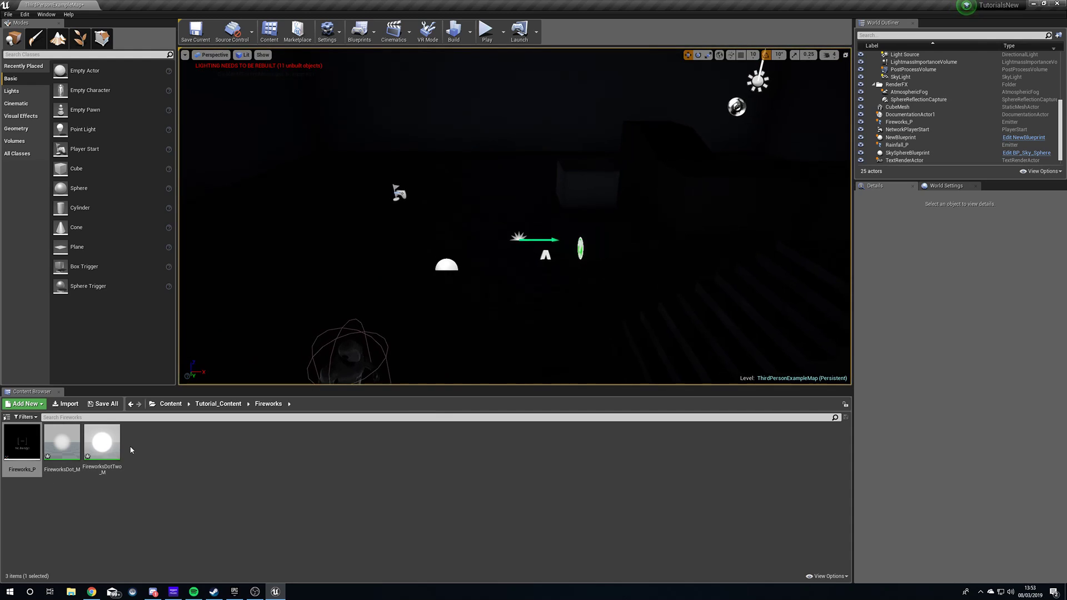
pyautogui.click(131, 463)
pyautogui.click(105, 445)
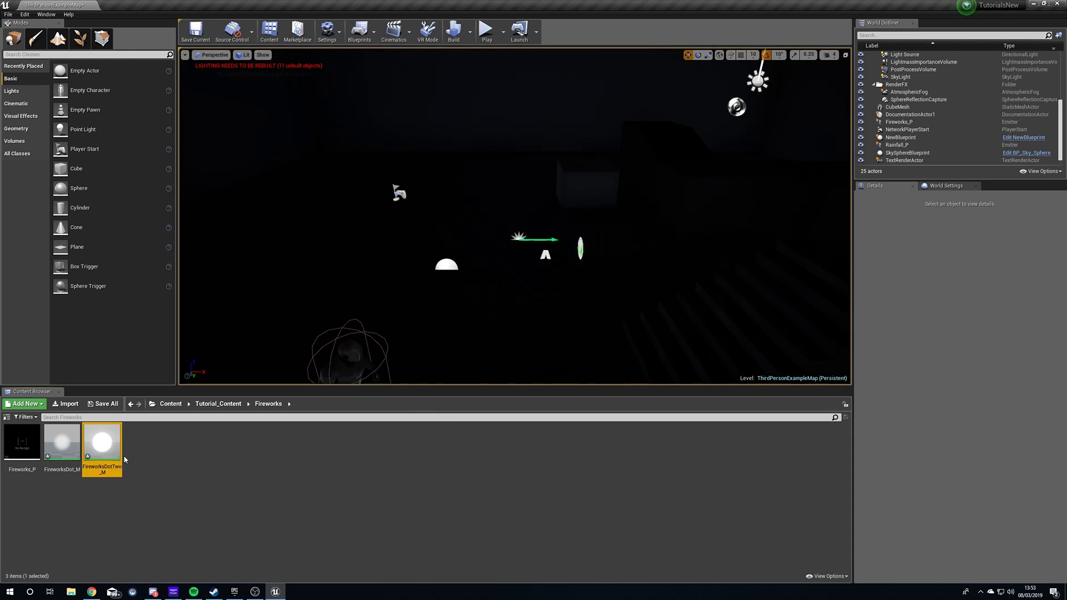
pyautogui.doubleClick(105, 444)
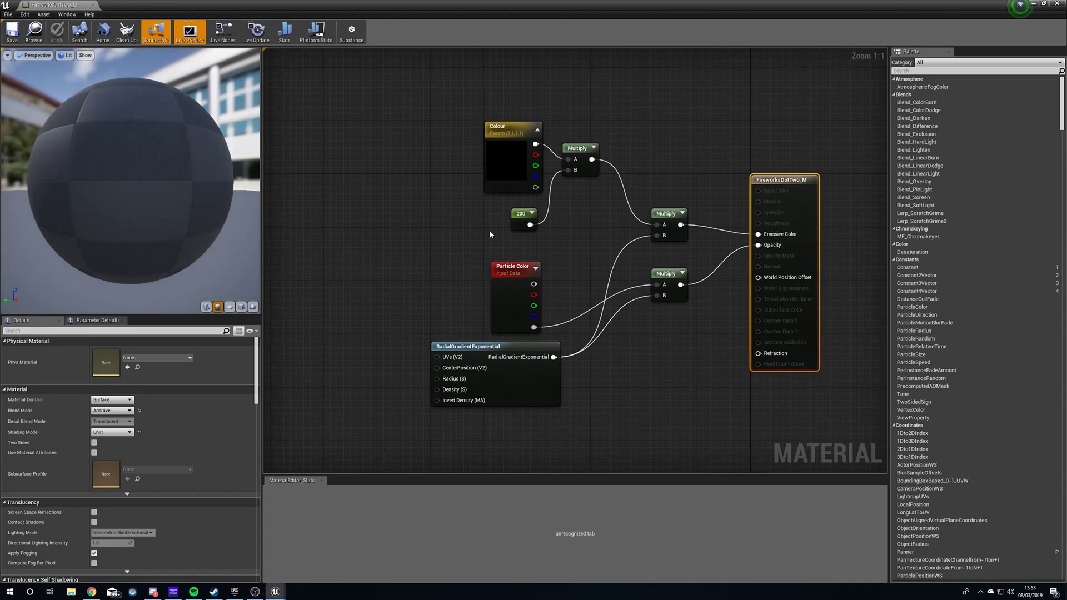
# Step: Move the Colour, 200 constant and first Multiply nodes up and apart, placing the 200 constant just above the Particle Color node
pyautogui.moveTo(567, 179); pyautogui.dragTo(584, 222)
pyautogui.moveTo(514, 178); pyautogui.dragTo(480, 91)
pyautogui.click(468, 159)
pyautogui.moveTo(439, 139); pyautogui.dragTo(497, 254, button='right')
pyautogui.moveTo(479, 125); pyautogui.dragTo(616, 242)
pyautogui.moveTo(514, 201); pyautogui.dragTo(515, 167)
pyautogui.rightClick(436, 290)
pyautogui.click(406, 276)
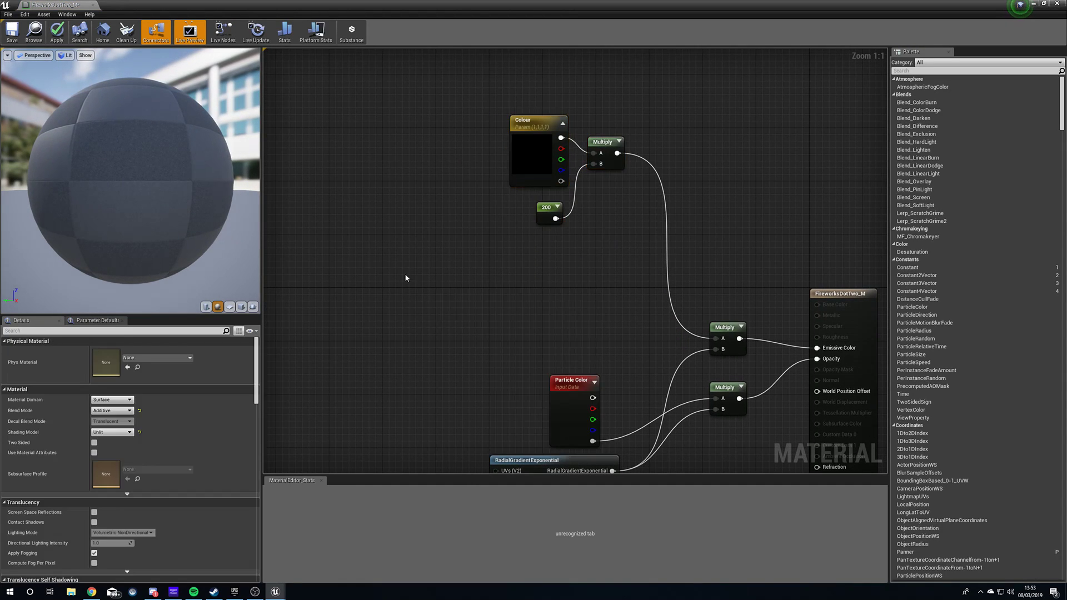
pyautogui.moveTo(540, 208); pyautogui.dragTo(587, 288)
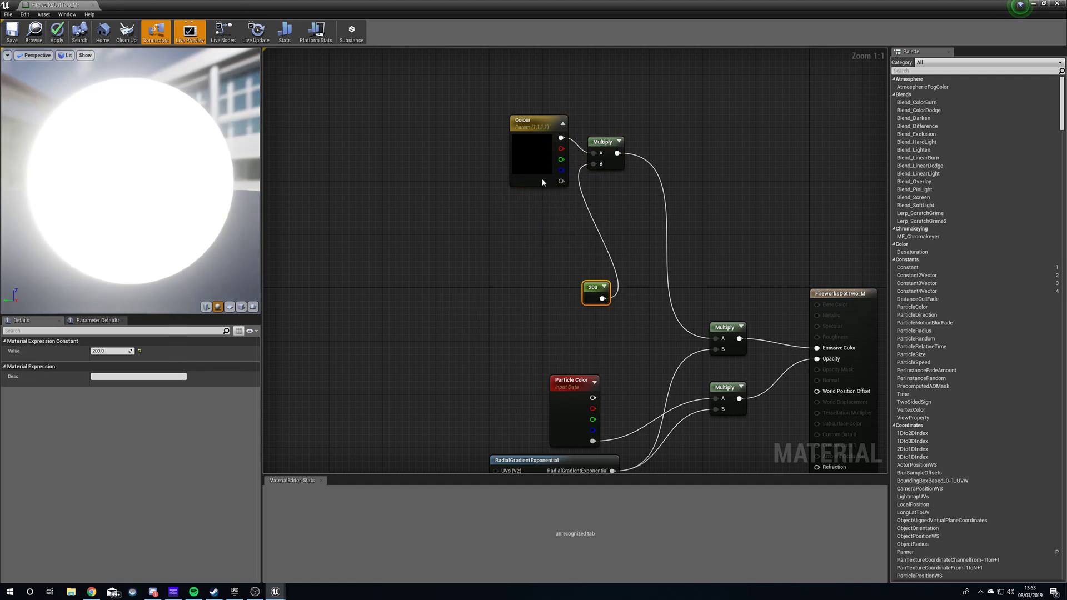
pyautogui.moveTo(529, 149); pyautogui.dragTo(496, 129)
pyautogui.moveTo(598, 291); pyautogui.dragTo(552, 331)
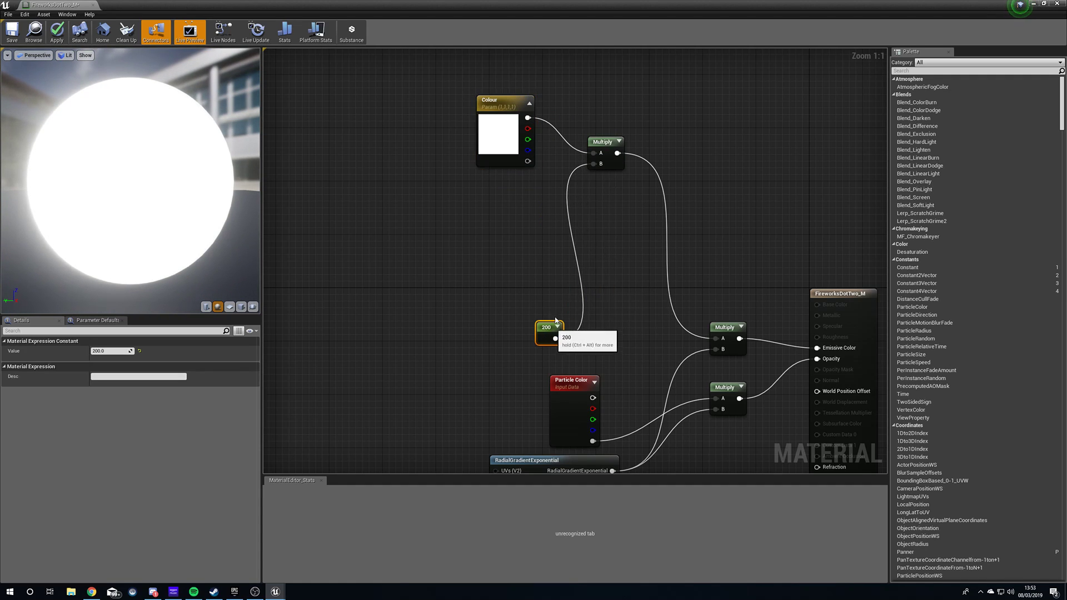
# Step: Disconnect the 200 constant from the Colour Multiply node and wire it into input B of a new Multiply node
pyautogui.keyDown('alt'); pyautogui.click(593, 163); pyautogui.keyUp('alt')
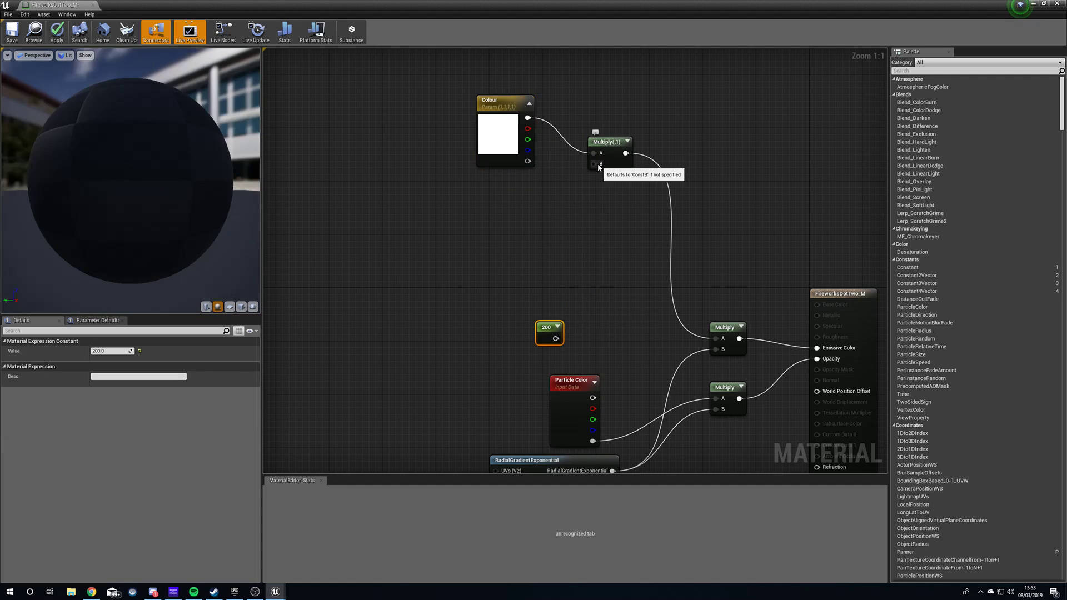
pyautogui.click(528, 206)
pyautogui.moveTo(528, 207); pyautogui.dragTo(543, 263)
pyautogui.moveTo(556, 339); pyautogui.dragTo(488, 334)
# Step: Add a Sine node feeding input A of the new Multiply, and wire that Multiply into input B of the Colour Multiply
pyautogui.moveTo(371, 246); pyautogui.dragTo(428, 281, button='right')
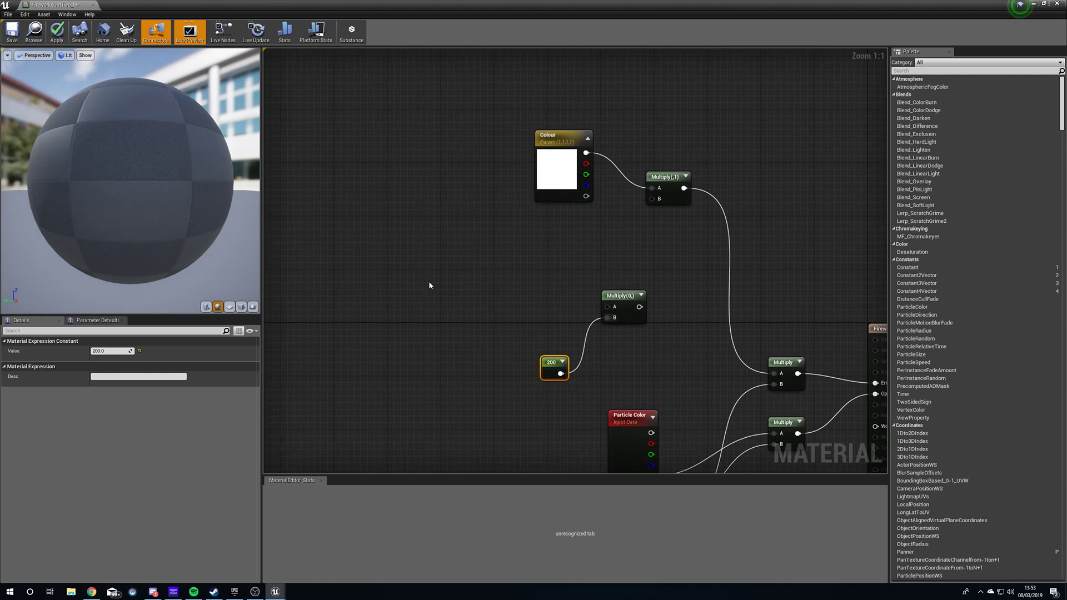
pyautogui.rightClick(428, 282)
pyautogui.write('sine')
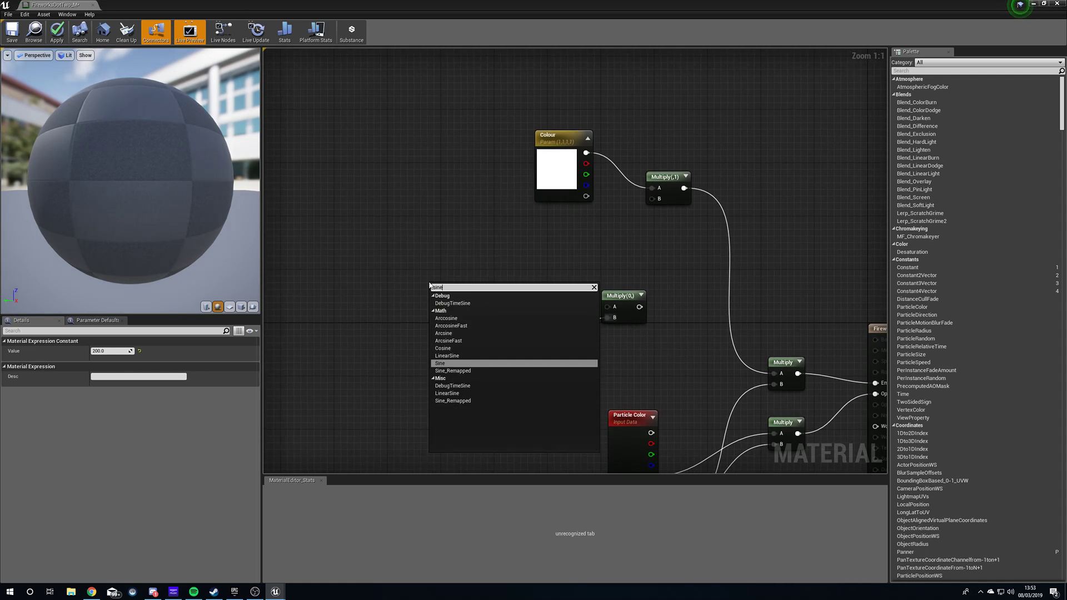
pyautogui.press('Return')
pyautogui.moveTo(429, 286); pyautogui.dragTo(656, 201)
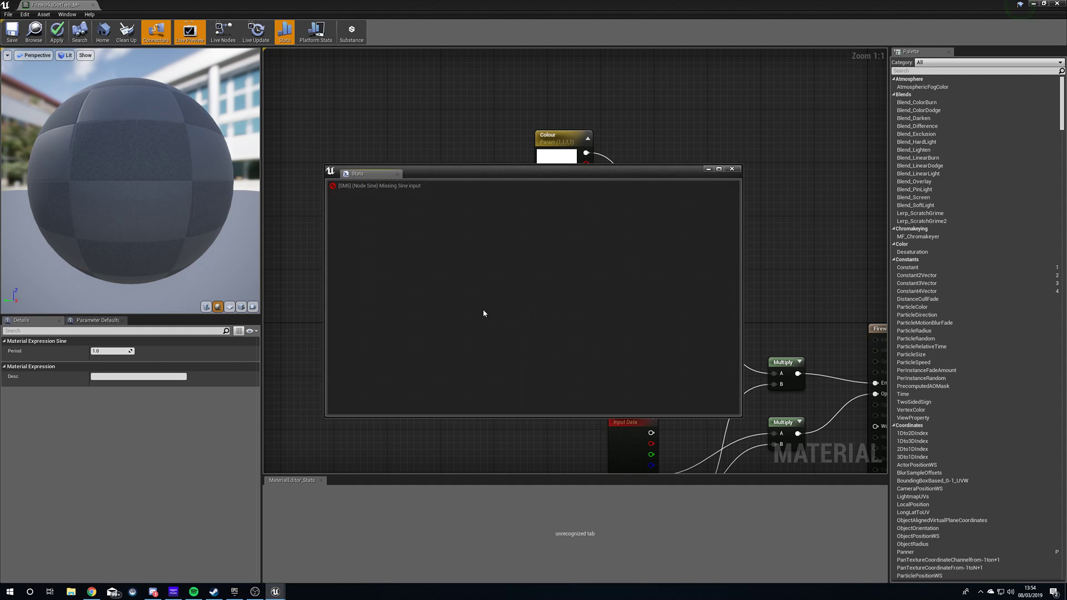
# Step: Add a Time node, connect it to the Sine node's input, and line it up beside the Sine node
pyautogui.click(732, 169)
pyautogui.rightClick(454, 320)
pyautogui.write('timew')
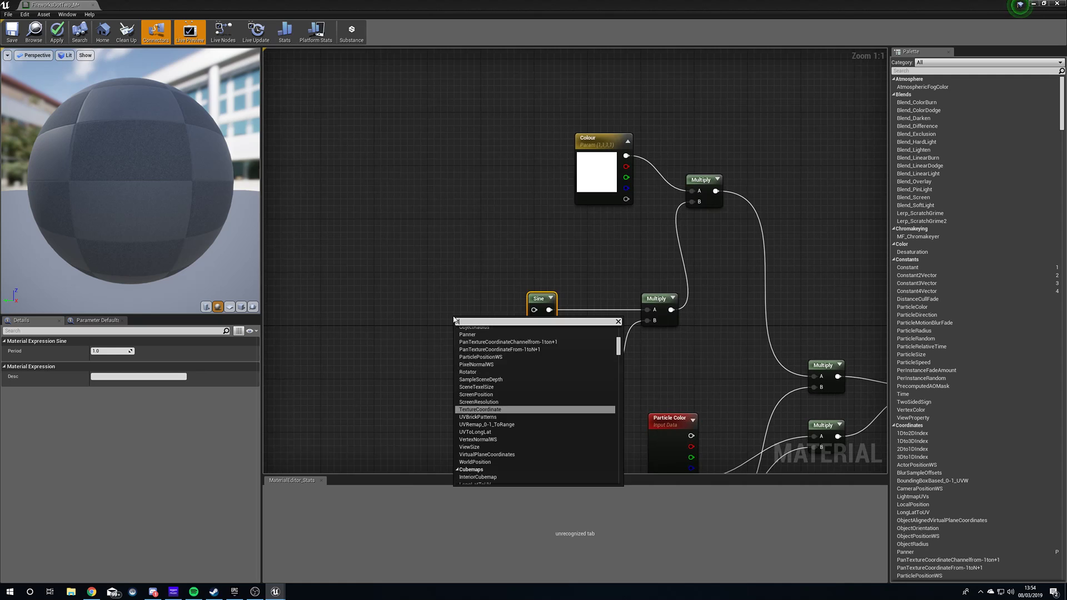
pyautogui.press('BackSpace')
pyautogui.press('Return')
pyautogui.moveTo(463, 319); pyautogui.dragTo(535, 310)
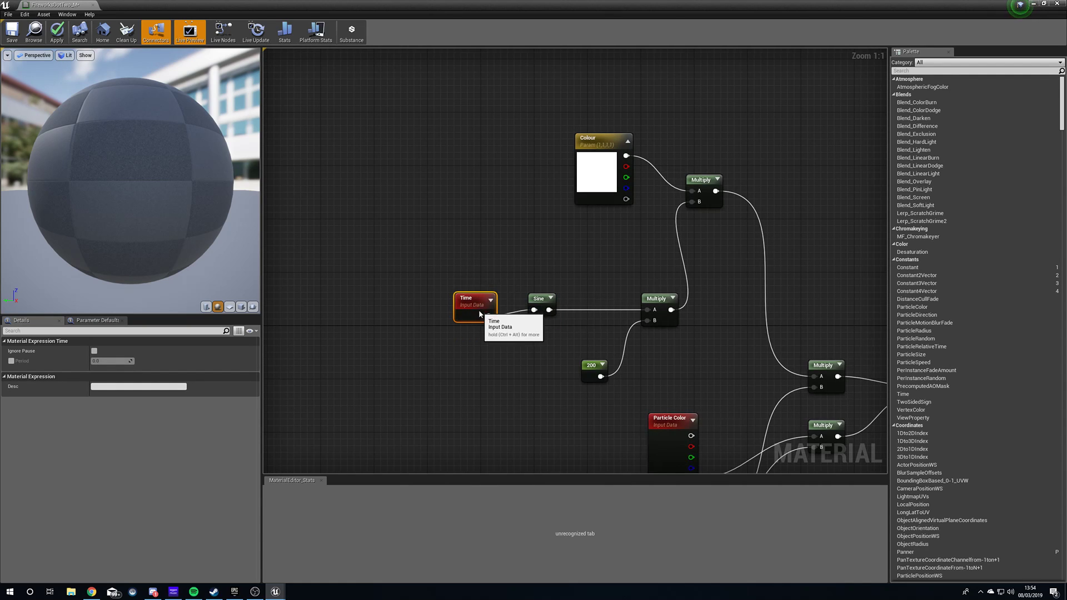
pyautogui.click(539, 300)
pyautogui.click(119, 352)
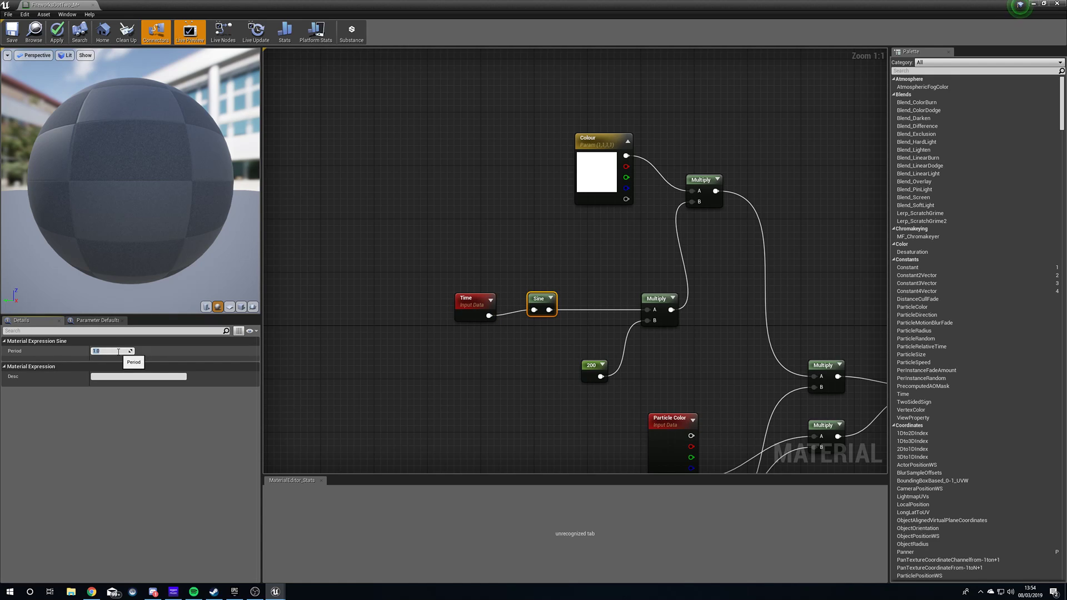
pyautogui.moveTo(473, 300); pyautogui.dragTo(485, 296)
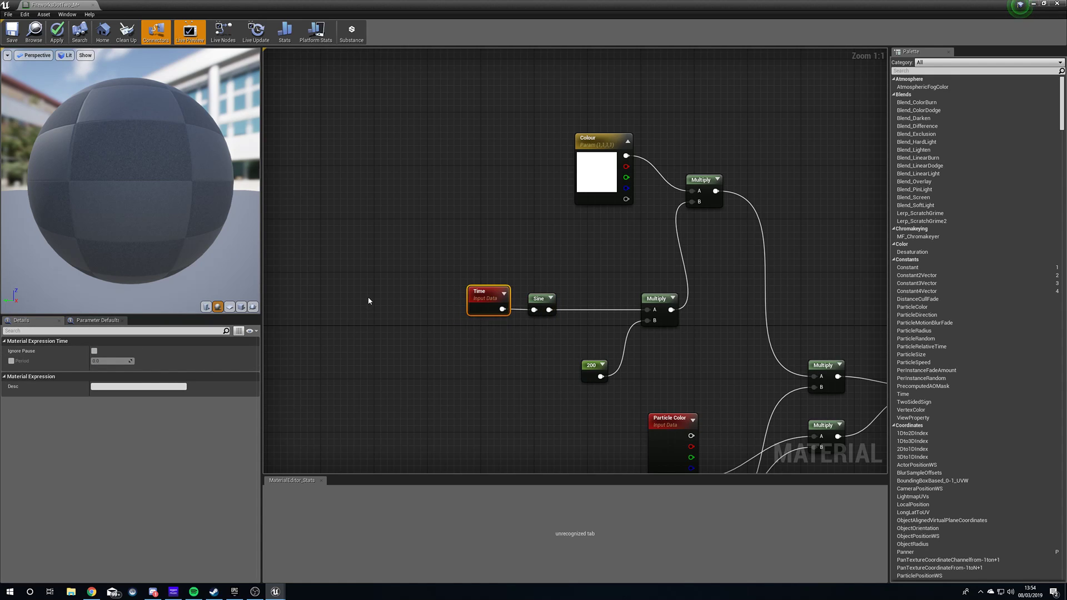
# Step: Play the level to watch the fireworks with the sine-driven material, and stop the playback
pyautogui.moveTo(176, 189); pyautogui.dragTo(121, 222)
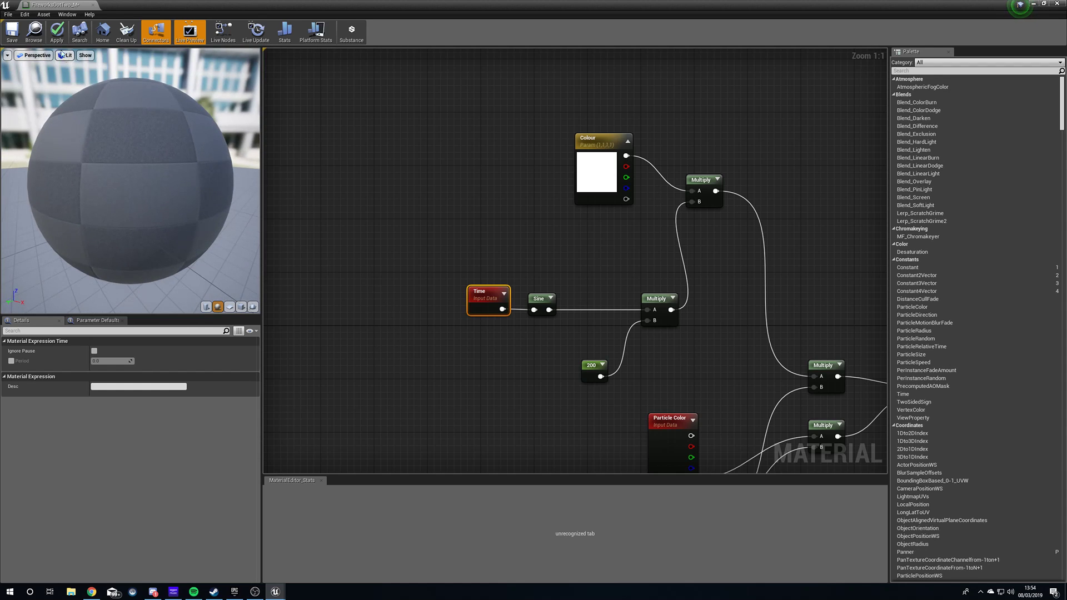
pyautogui.click(1035, 4)
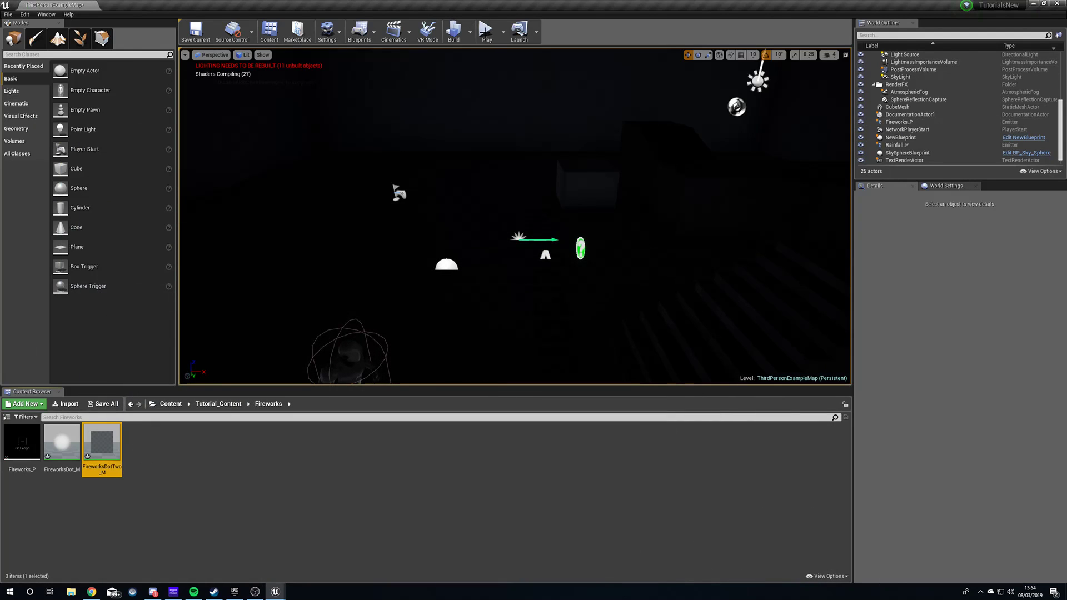
pyautogui.click(487, 31)
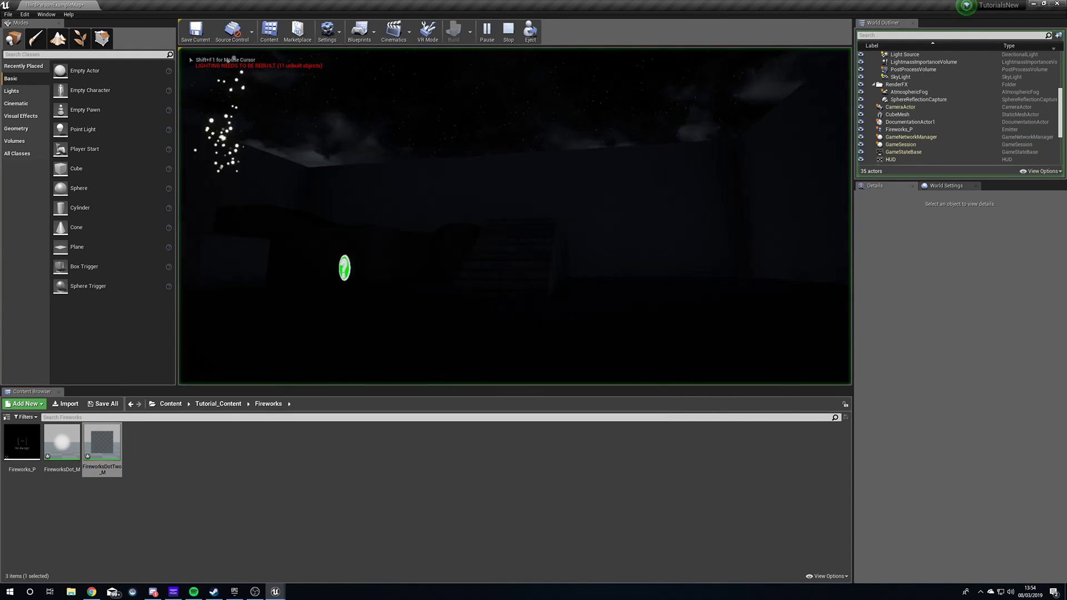
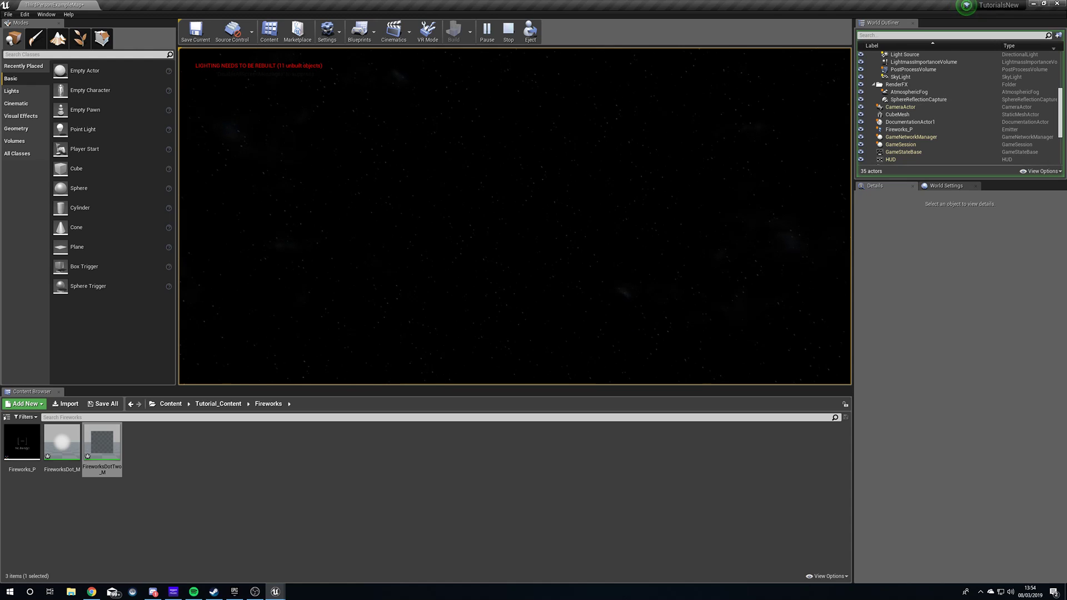
pyautogui.press('Escape')
pyautogui.moveTo(515, 216); pyautogui.dragTo(417, 352, button='right')
# Step: Reopen the FireworksDotTwo_M material and disconnect the Sine node from the Multiply node
pyautogui.click(102, 459)
pyautogui.doubleClick(102, 459)
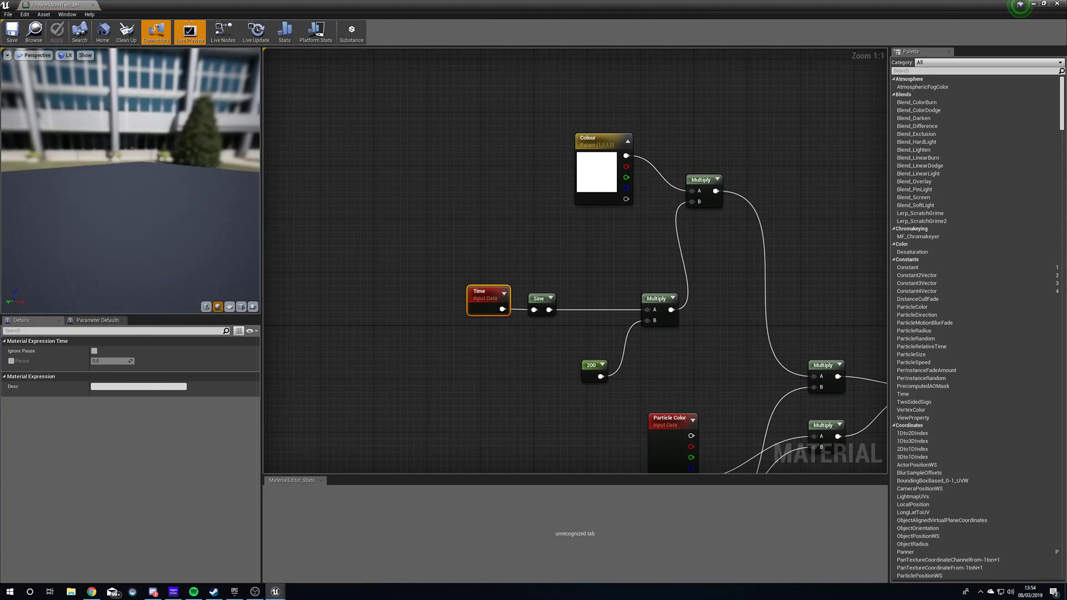
pyautogui.moveTo(153, 248); pyautogui.dragTo(153, 200)
pyautogui.moveTo(484, 255); pyautogui.dragTo(398, 254, button='right')
pyautogui.moveTo(334, 277); pyautogui.dragTo(343, 301)
pyautogui.keyDown('alt'); pyautogui.click(430, 316); pyautogui.keyUp('alt')
# Step: Add a Clamp node between the Sine and Multiply nodes, and change the Sine node's period
pyautogui.rightClick(436, 369)
pyautogui.write('clamp')
pyautogui.press('Return')
pyautogui.moveTo(456, 373); pyautogui.dragTo(470, 297)
pyautogui.moveTo(346, 270); pyautogui.dragTo(460, 299)
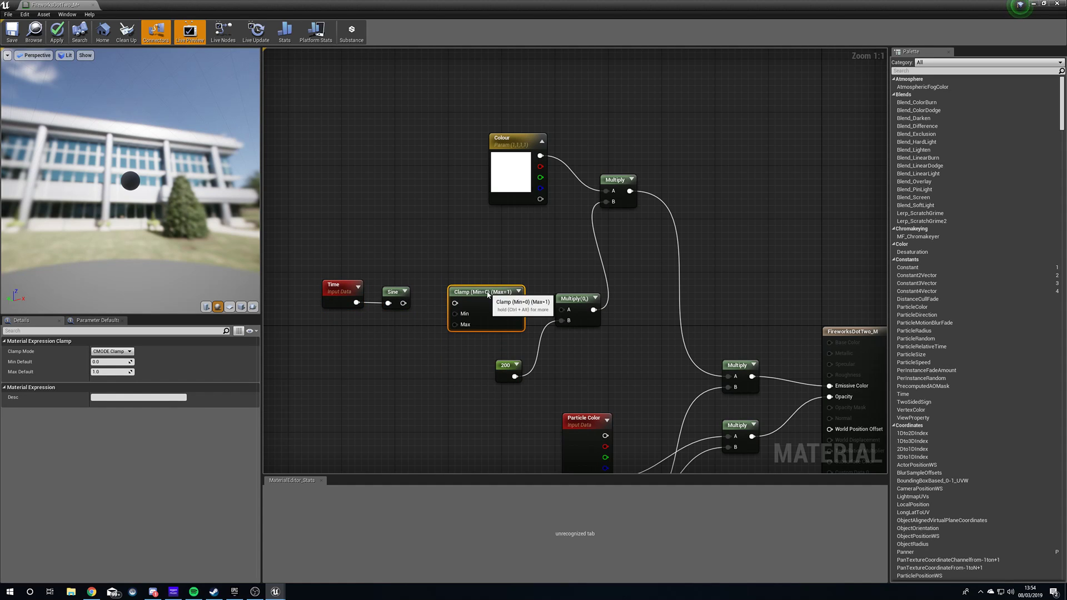
pyautogui.click(395, 295)
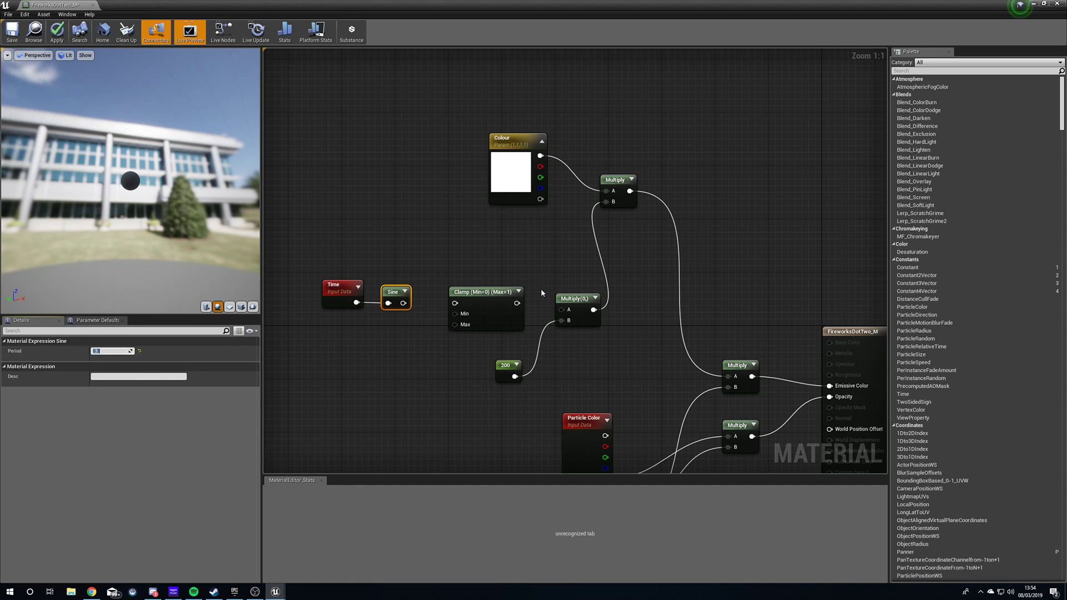
# Step: Wire the Sine through the Clamp into input A of the Multiply, and set the Clamp's Min Default to 0.5
pyautogui.moveTo(483, 293); pyautogui.dragTo(475, 292)
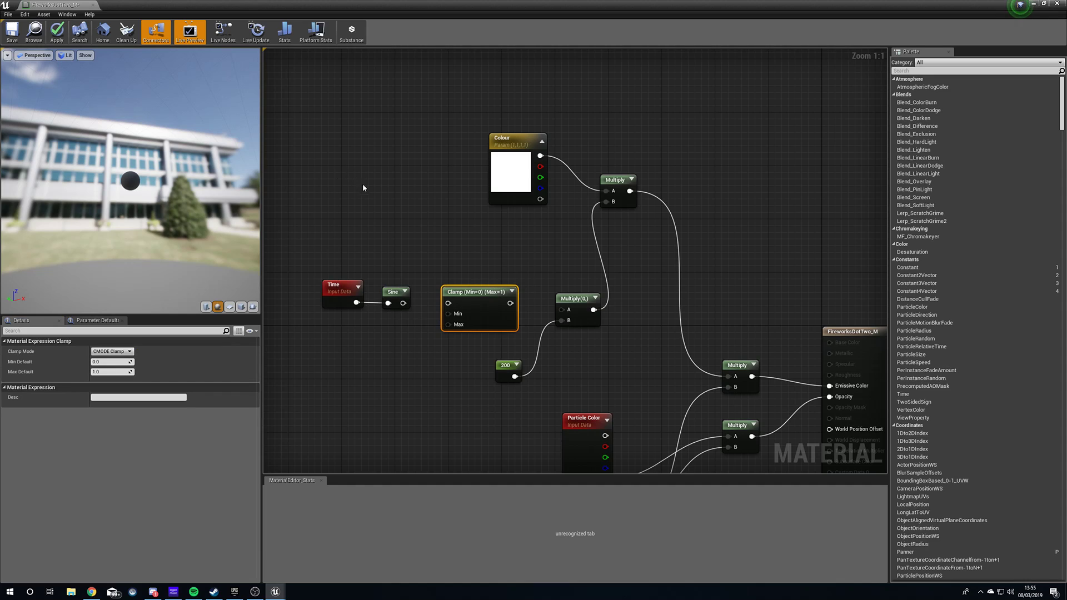
pyautogui.moveTo(401, 303); pyautogui.dragTo(562, 310)
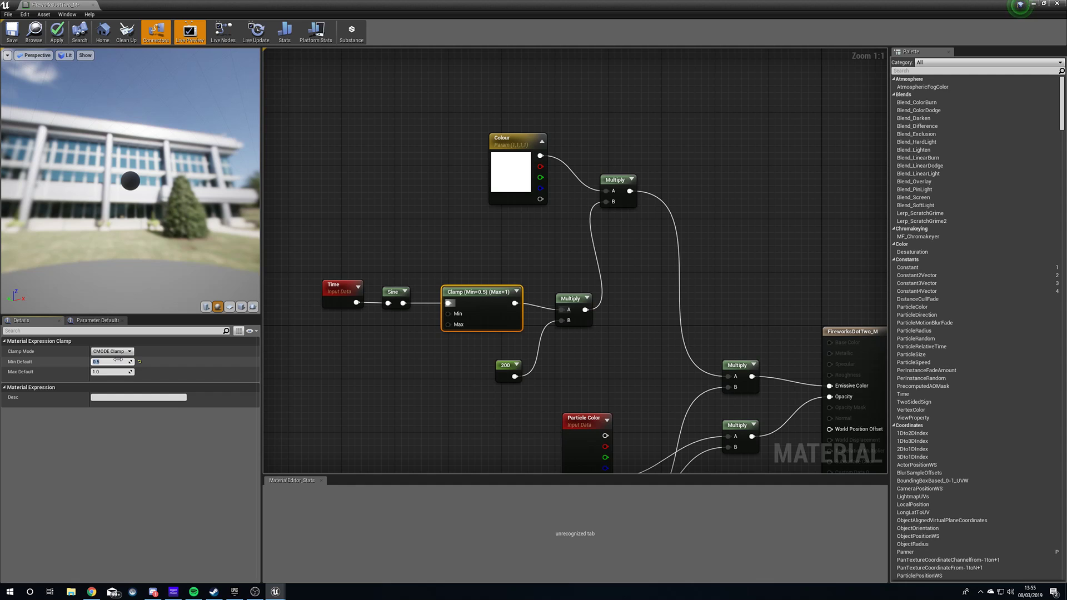
pyautogui.moveTo(455, 293); pyautogui.dragTo(448, 292)
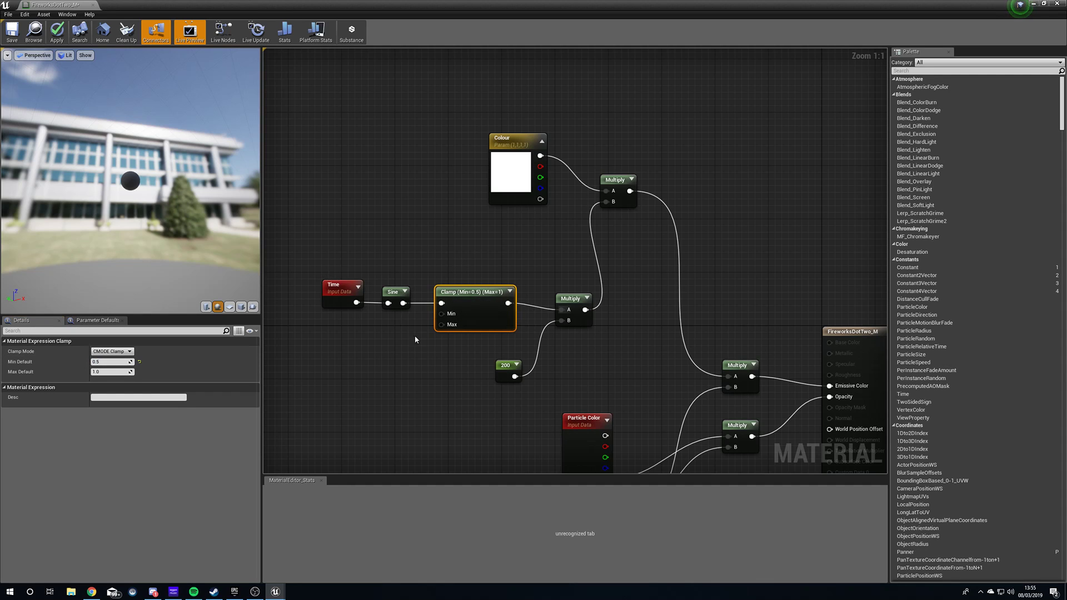
# Step: Check the glow on the preview sphere, apply the material changes and close the material editor
pyautogui.moveTo(130, 181); pyautogui.dragTo(192, 219)
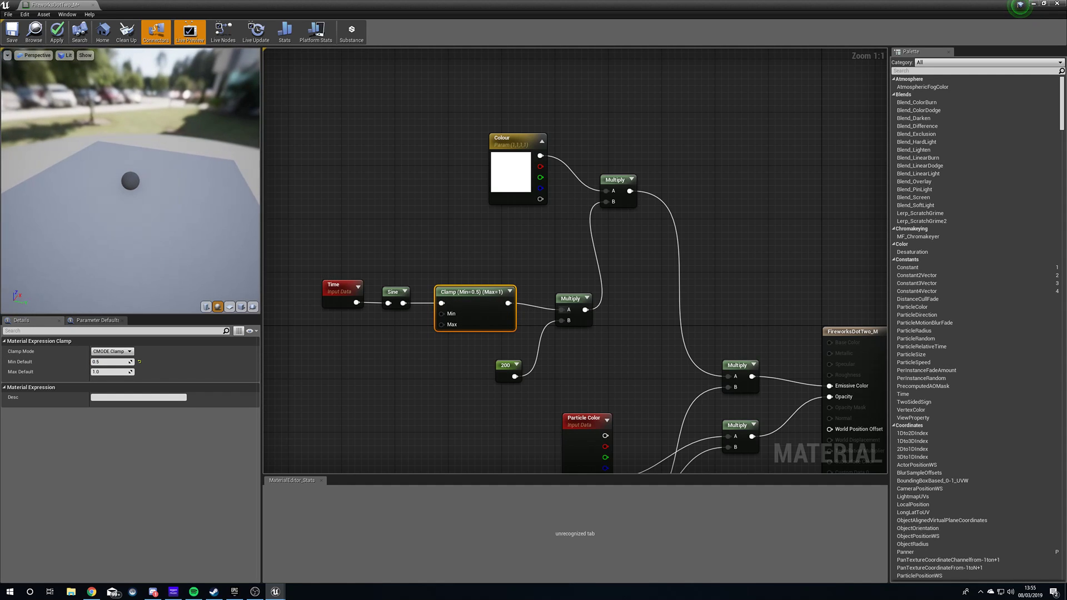
pyautogui.moveTo(192, 220); pyautogui.dragTo(192, 195, button='right')
pyautogui.moveTo(123, 187); pyautogui.dragTo(123, 225, button='right')
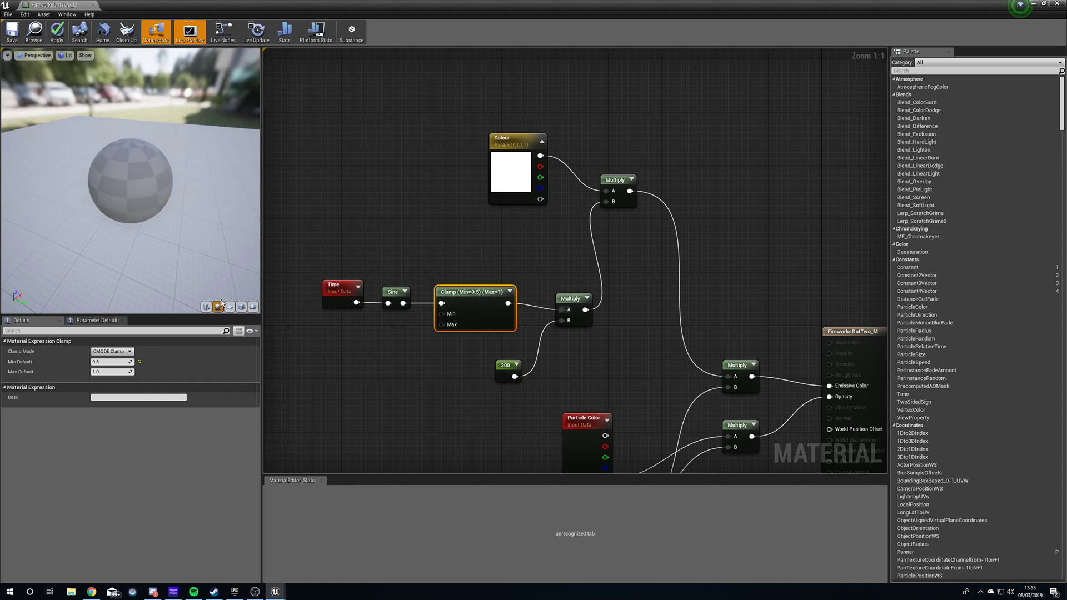
pyautogui.moveTo(189, 208); pyautogui.dragTo(189, 186, button='right')
pyautogui.moveTo(189, 208)
pyautogui.mouseDown()
pyautogui.moveTo(167, 178)
pyautogui.moveTo(181, 197)
pyautogui.mouseUp()
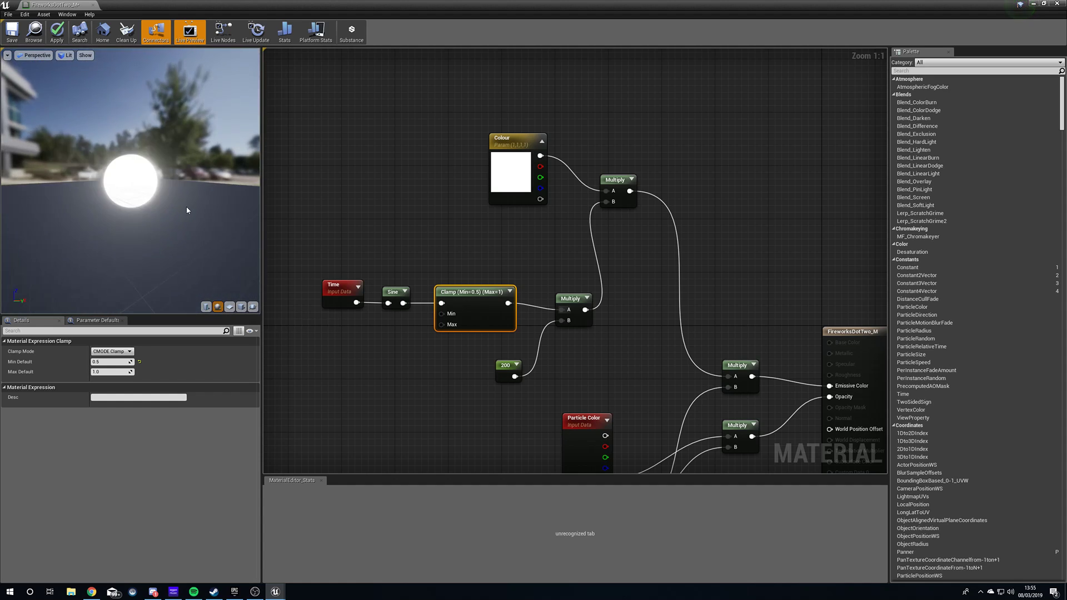
pyautogui.click(56, 28)
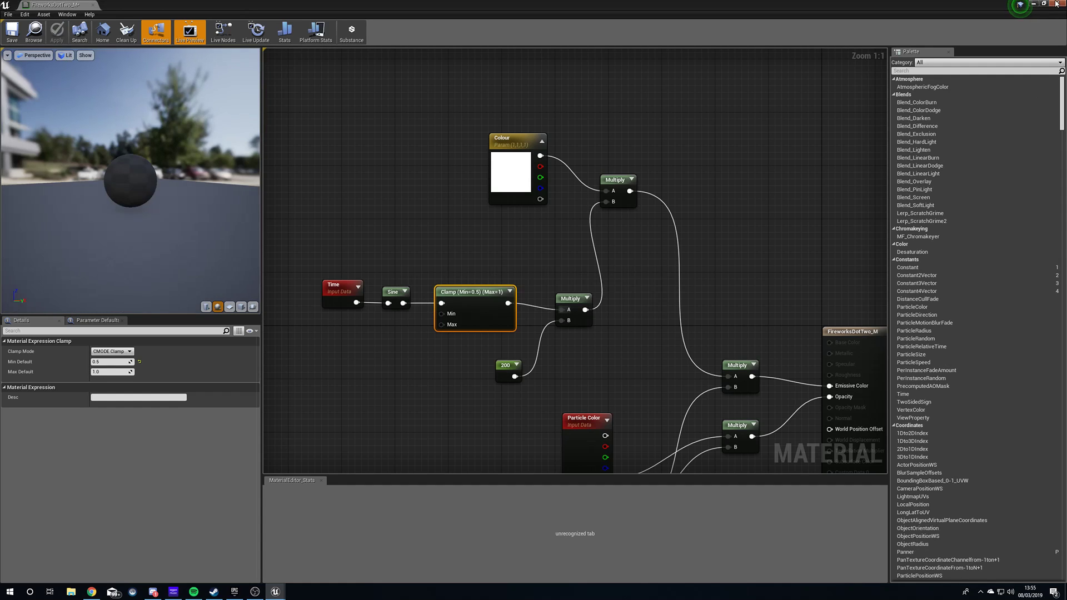
pyautogui.click(1057, 4)
# Step: Play the level again to examine the fireworks with the clamped material, and stop the playback
pyautogui.moveTo(548, 167); pyautogui.dragTo(551, 123, button='right')
pyautogui.click(489, 33)
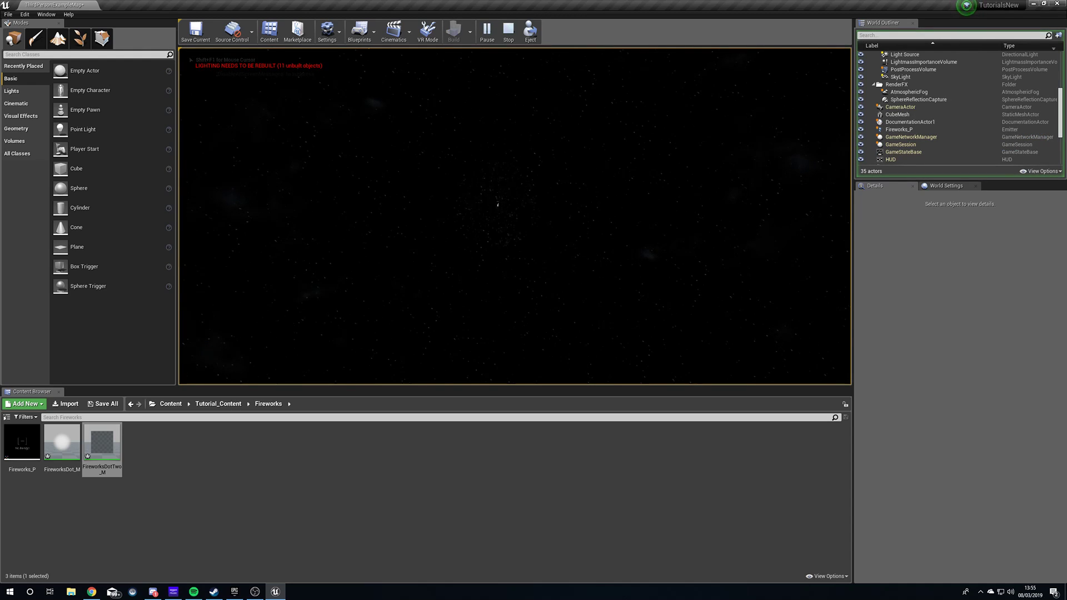
pyautogui.press('Escape')
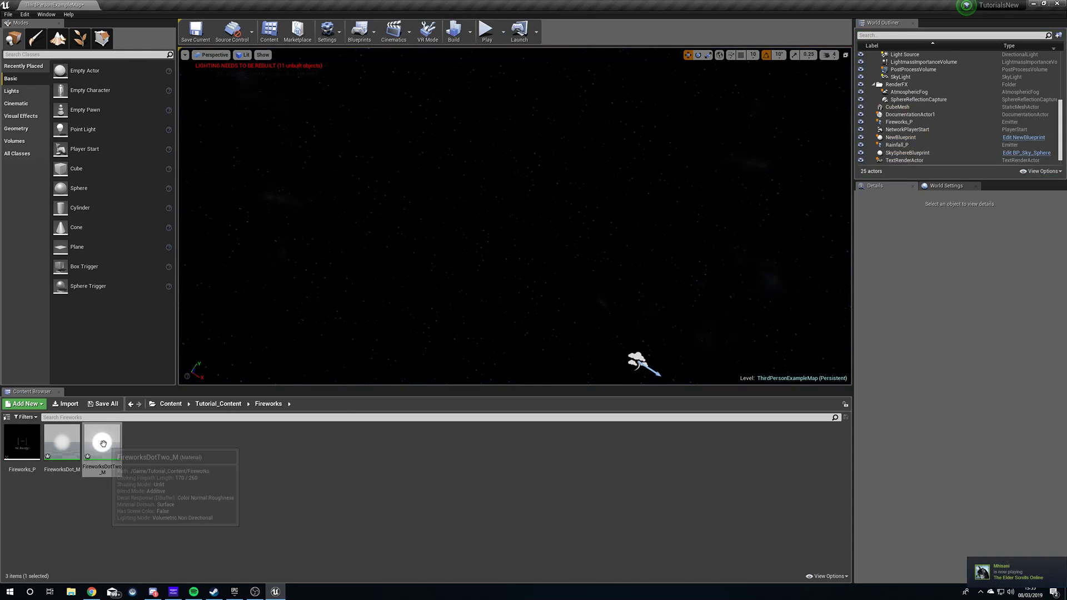
# Step: Open the Fireworks_P particle system and select the Initial Size module of the first Burst emitter
pyautogui.doubleClick(22, 442)
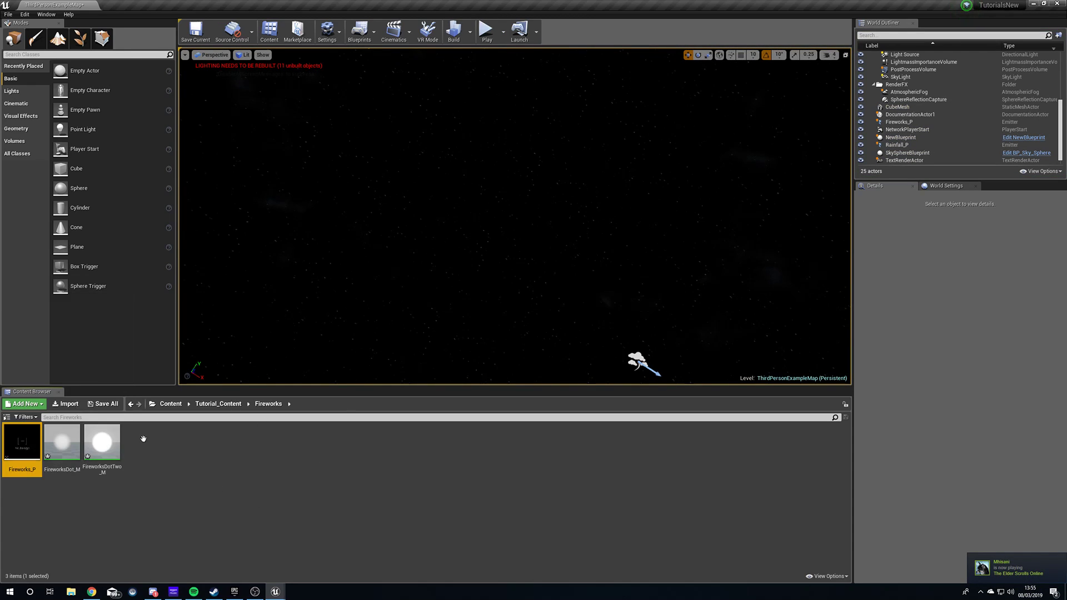
pyautogui.click(507, 126)
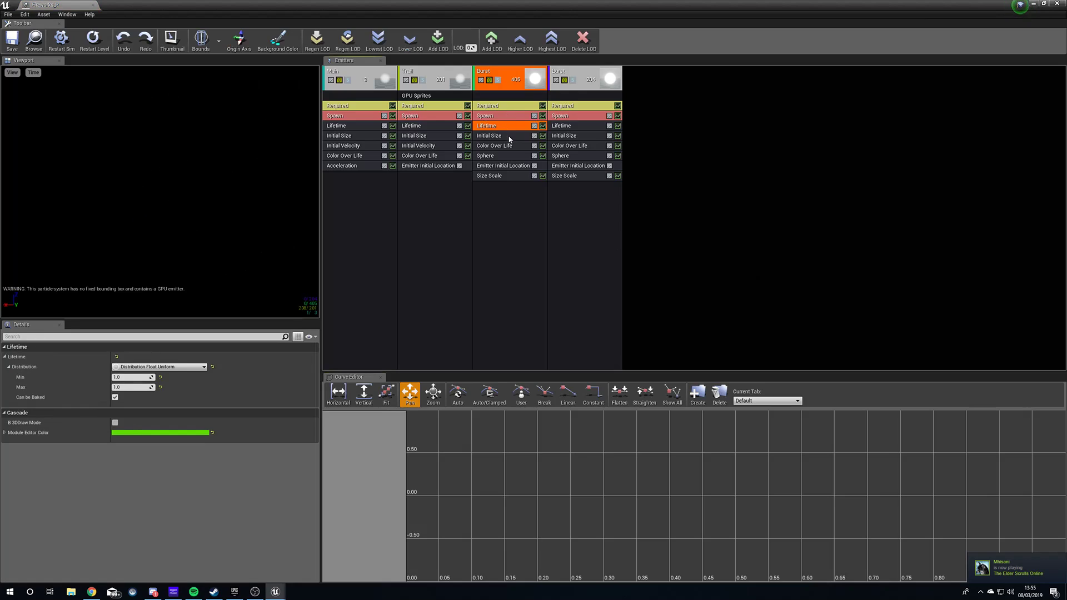
pyautogui.click(508, 136)
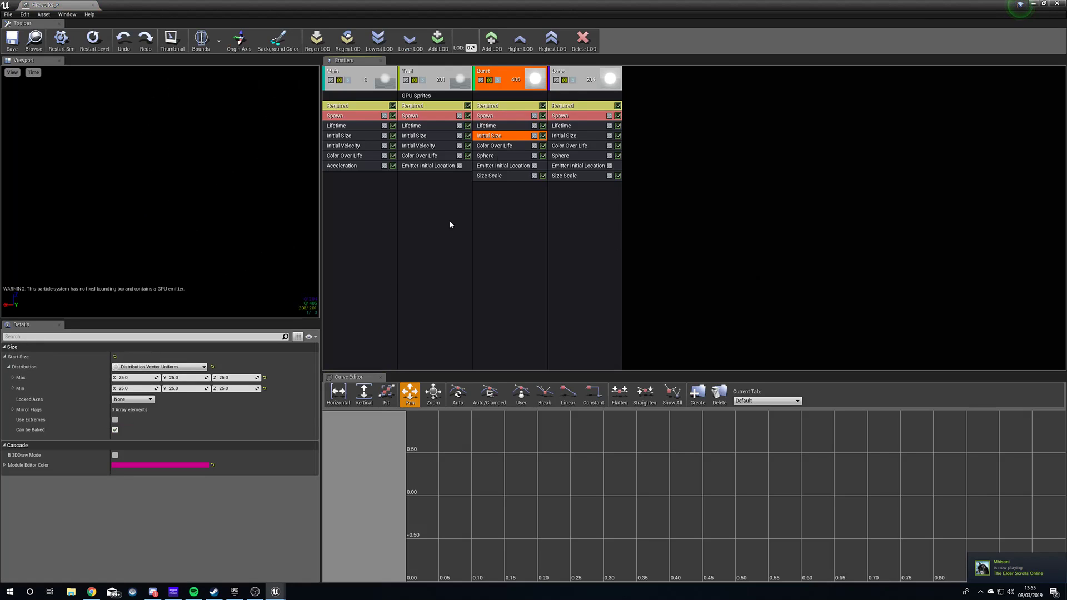
# Step: Set the Burst emitter's Start Size maximum and minimum to 50 on X, Y and Z
pyautogui.click(136, 378)
pyautogui.write('50')
pyautogui.press('Tab')
pyautogui.write('50')
pyautogui.press('Tab')
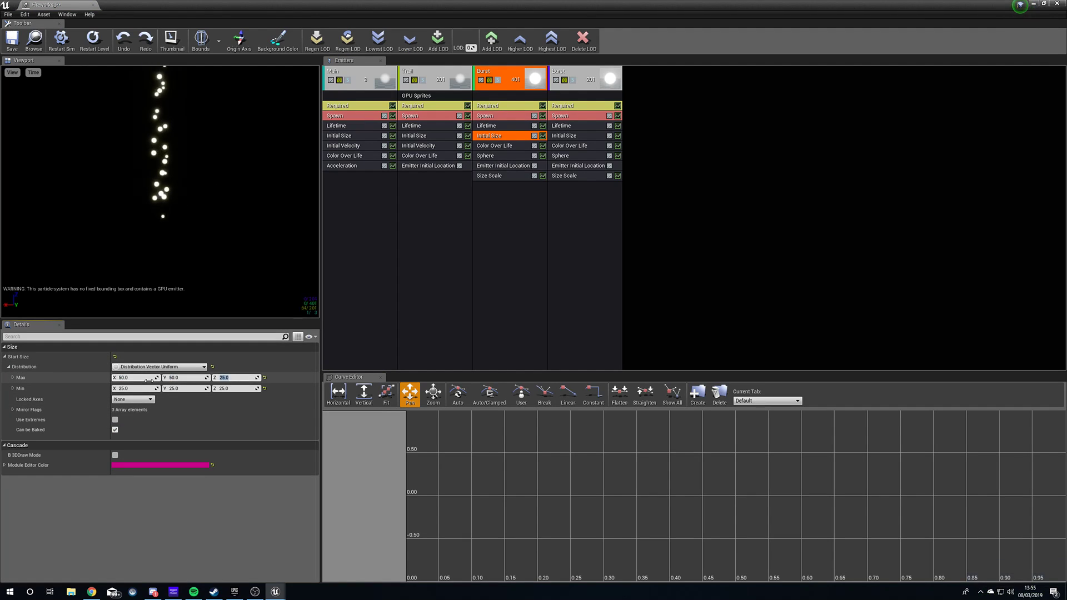
pyautogui.write('50')
pyautogui.press('Tab')
pyautogui.write('50')
pyautogui.press('Tab')
pyautogui.write('50')
pyautogui.press('Tab')
pyautogui.write('50')
pyautogui.press('Return')
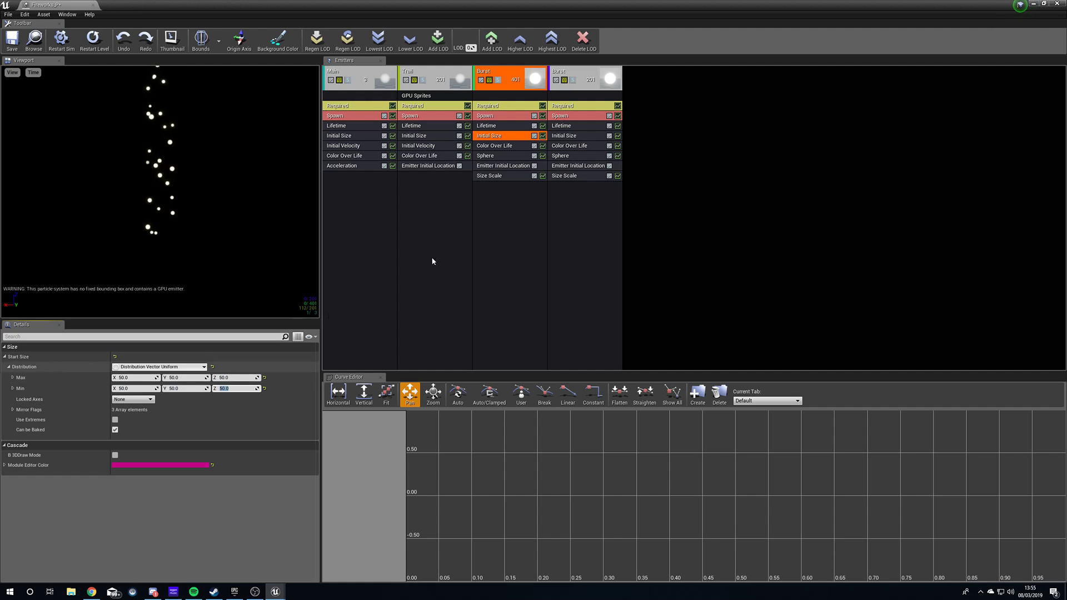
# Step: Set the second Burst emitter's Start Size maximum to 25 on X, Y and Z in its Initial Size module
pyautogui.click(567, 135)
pyautogui.click(132, 378)
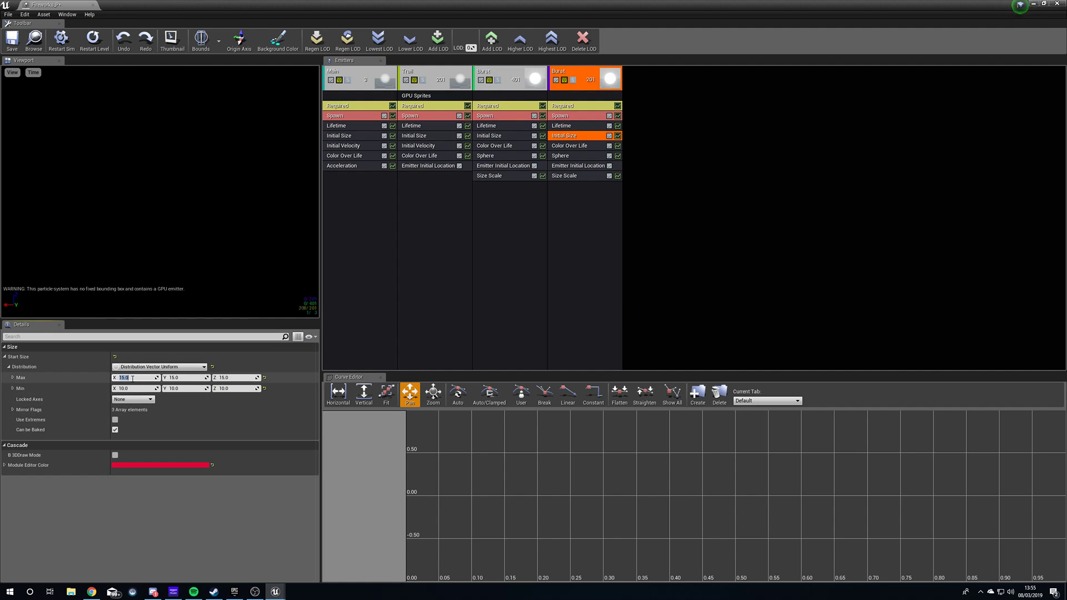
pyautogui.write('25')
pyautogui.press('Tab')
pyautogui.write('25')
pyautogui.press('Tab')
pyautogui.write('25')
pyautogui.press('Tab')
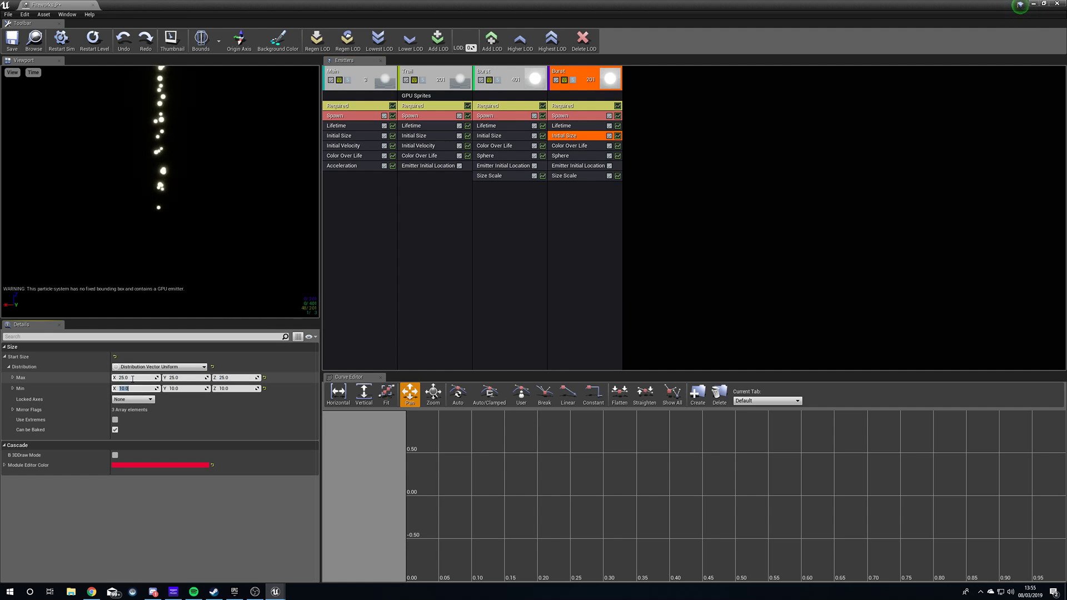
# Step: Set the second Burst emitter's Start Size minimum to 15 on X, Y and Z
pyautogui.write('15')
pyautogui.press('Tab')
pyautogui.write('15')
pyautogui.press('Tab')
pyautogui.write('15')
pyautogui.press('Return')
# Step: Restart the particle preview, and save and close the Fireworks_P particle system
pyautogui.click(95, 39)
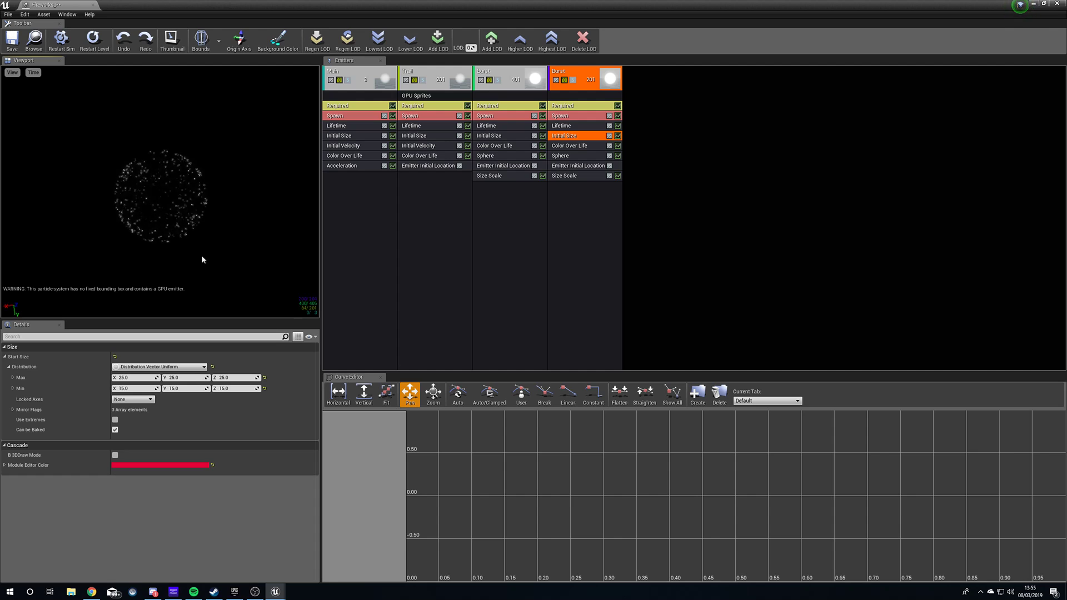
pyautogui.click(11, 39)
pyautogui.click(1057, 4)
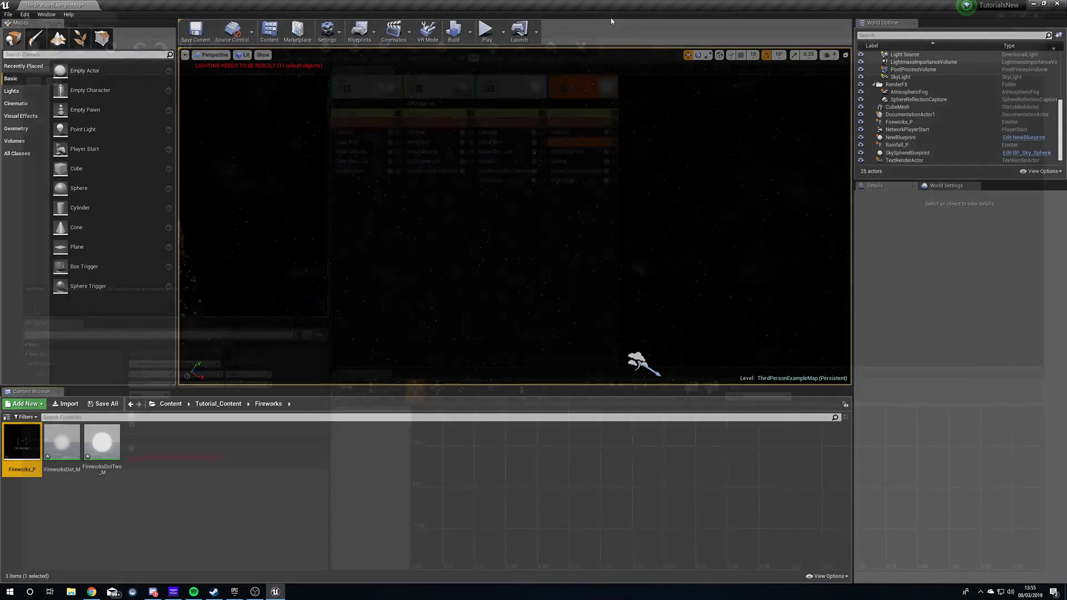
# Step: Play the level to examine the fireworks with the resized burst particles, and stop the playback
pyautogui.click(487, 33)
pyautogui.click(471, 92)
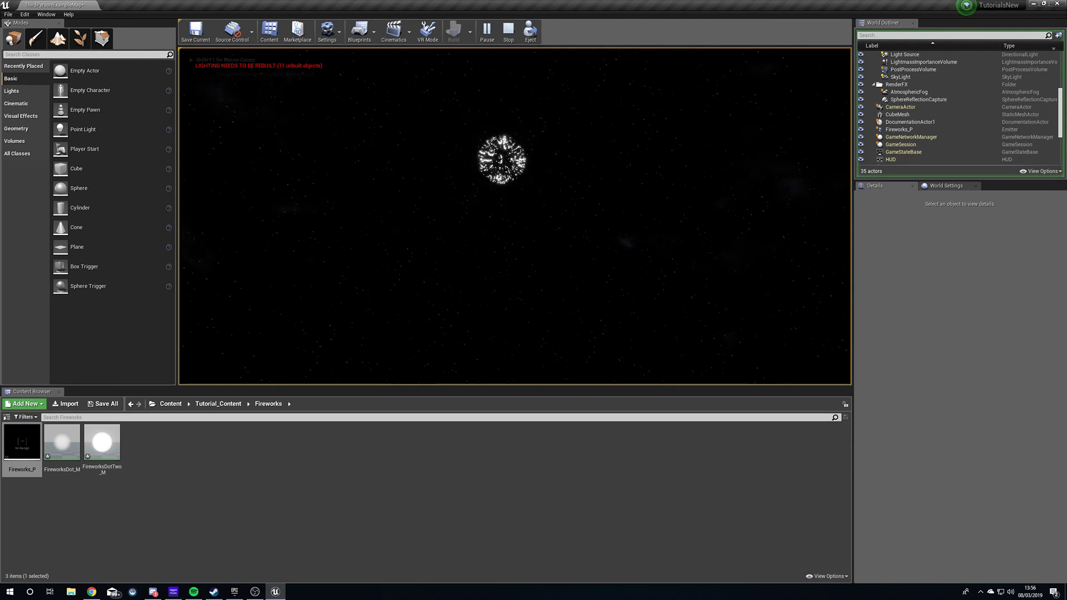
pyautogui.press('Escape')
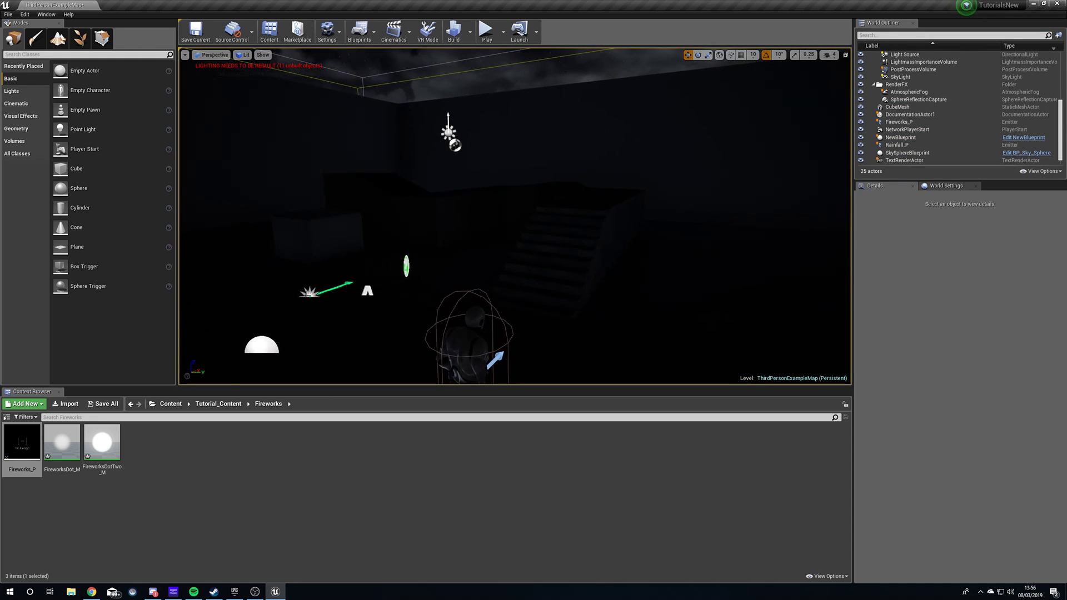
# Step: Reopen the Fireworks_P particle system and open the Velocity Scale constant of the first Burst emitter's Sphere module for editing
pyautogui.click(986, 123)
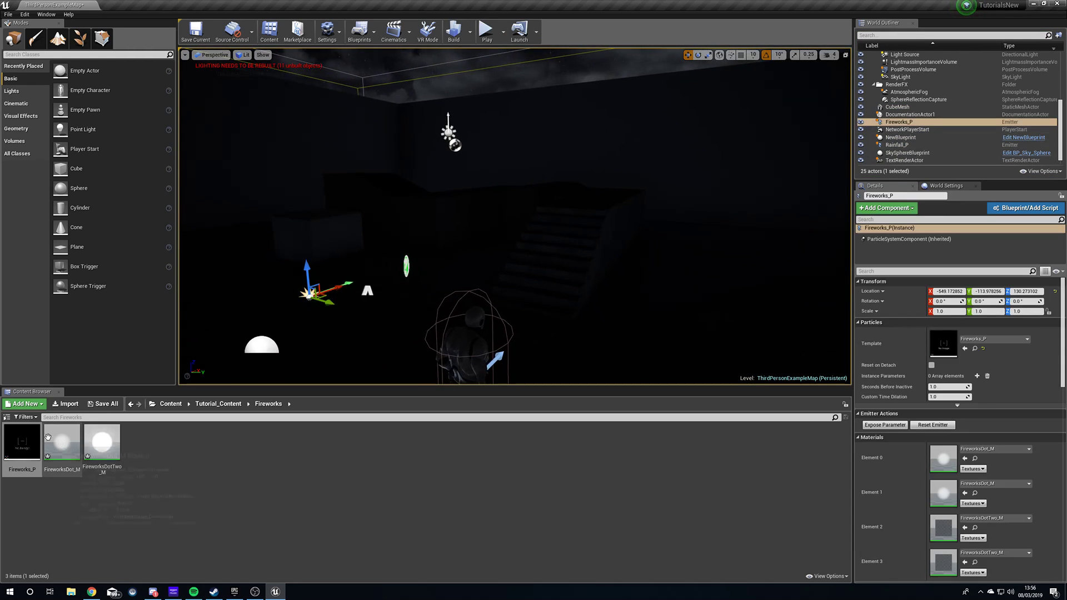
pyautogui.doubleClick(22, 442)
pyautogui.rightClick(476, 266)
pyautogui.moveTo(239, 194); pyautogui.dragTo(239, 205)
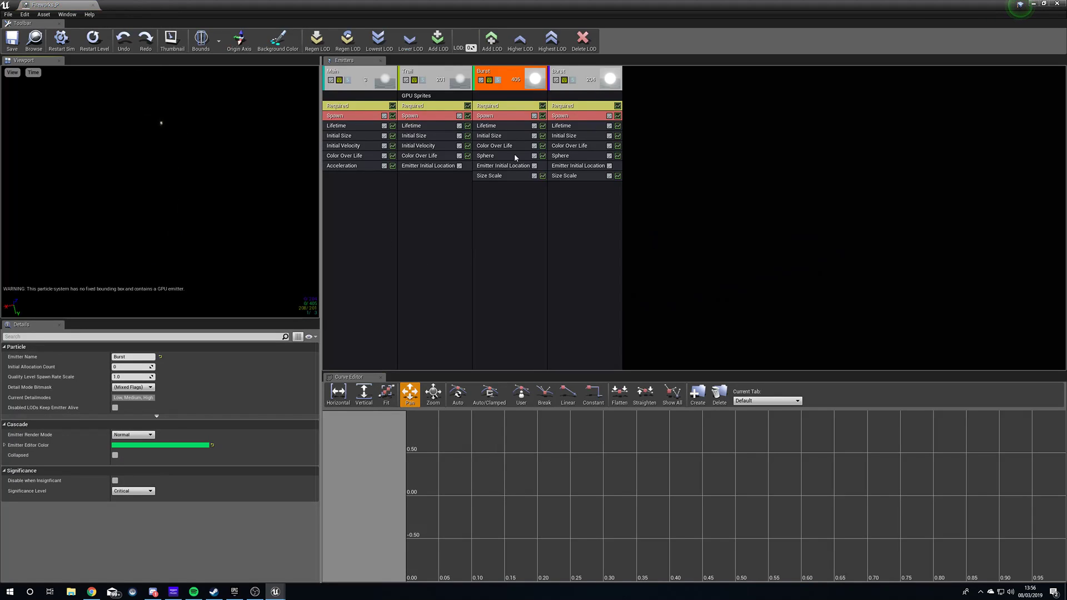
pyautogui.click(495, 166)
pyautogui.click(499, 176)
pyautogui.click(489, 156)
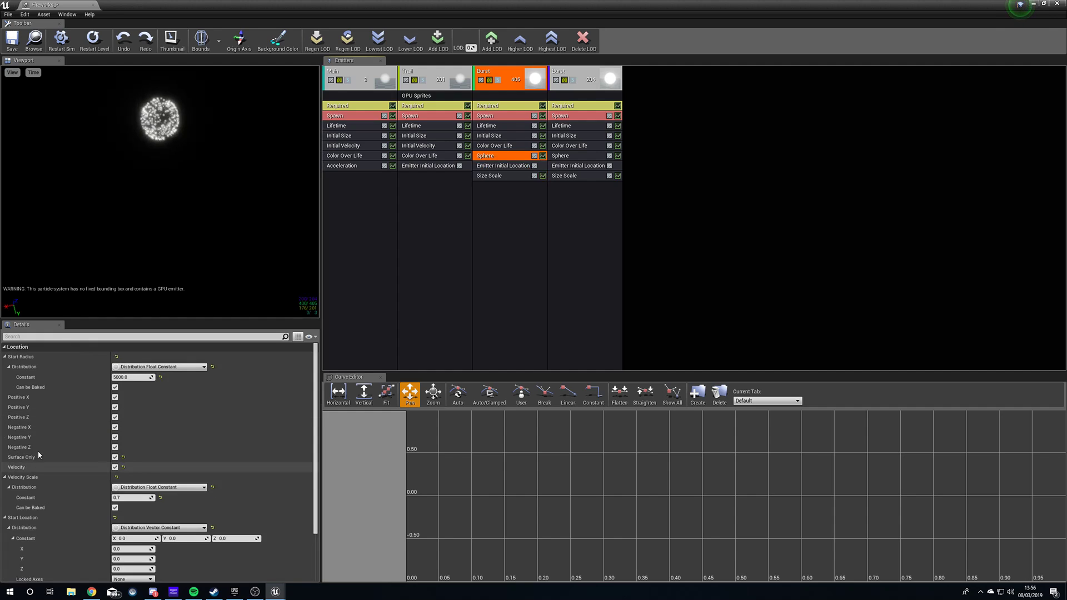
pyautogui.click(145, 498)
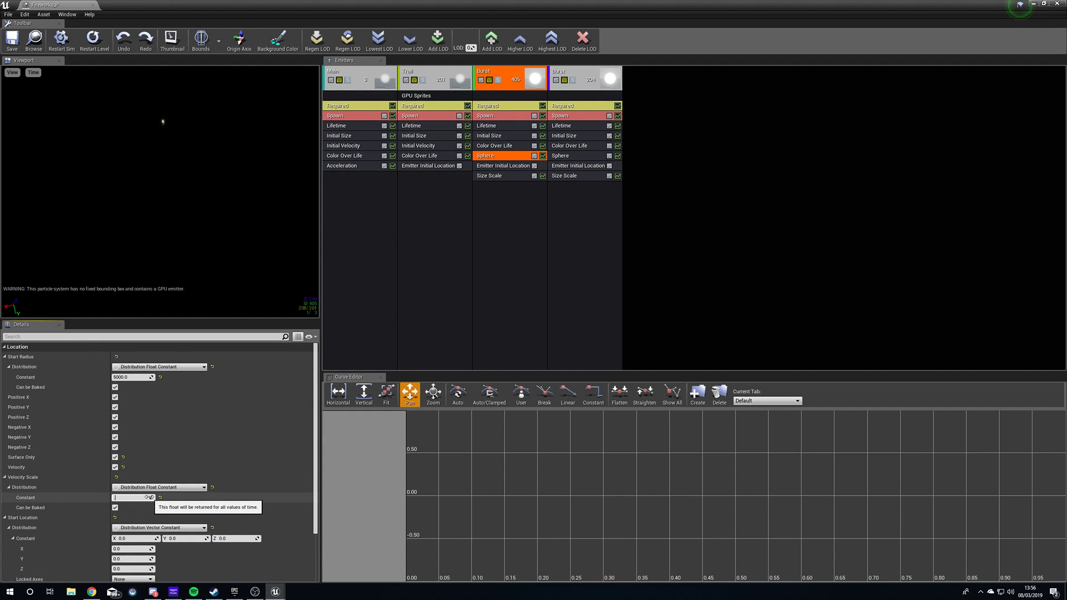
# Step: Set the Velocity Scale constant in the second Burst emitter's Sphere module to 0.3
pyautogui.click(560, 155)
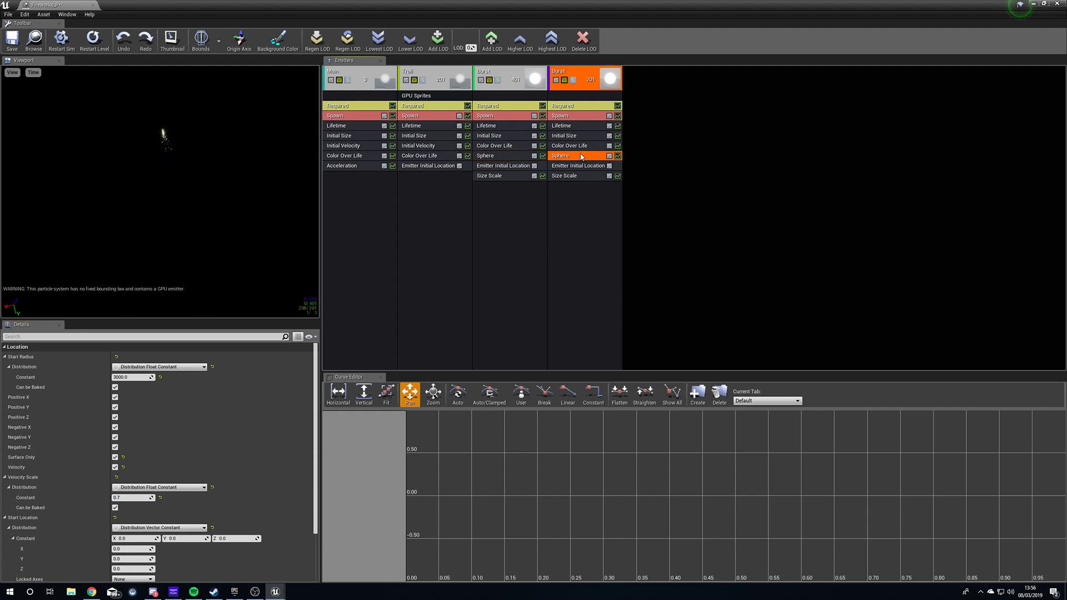
pyautogui.click(130, 498)
pyautogui.write('0.3')
pyautogui.press('Return')
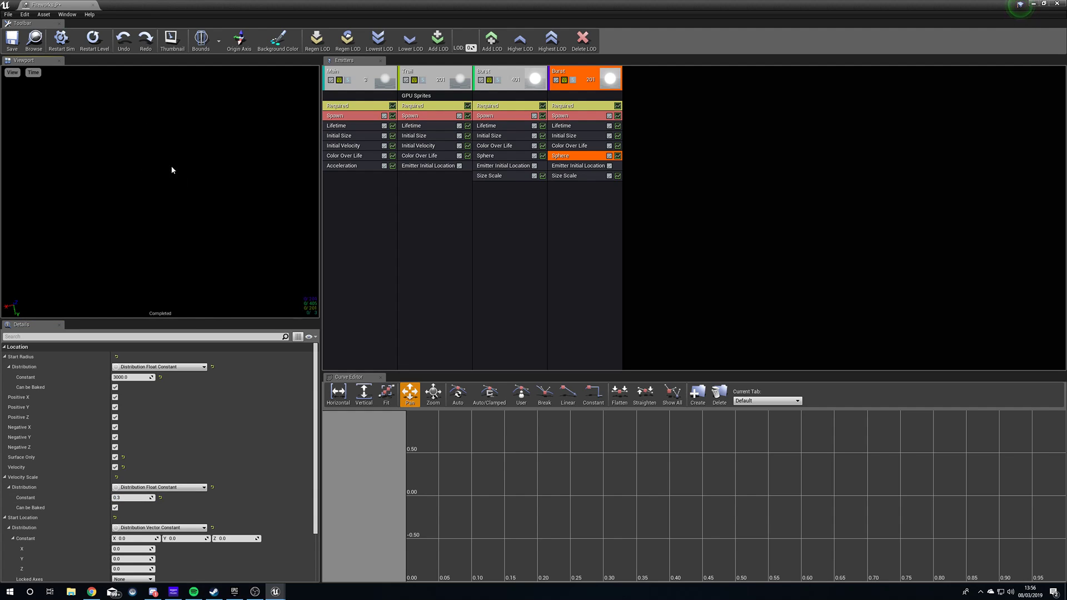
# Step: Set the first Burst emitter's Lifetime minimum and maximum to 3
pyautogui.click(512, 126)
pyautogui.click(133, 377)
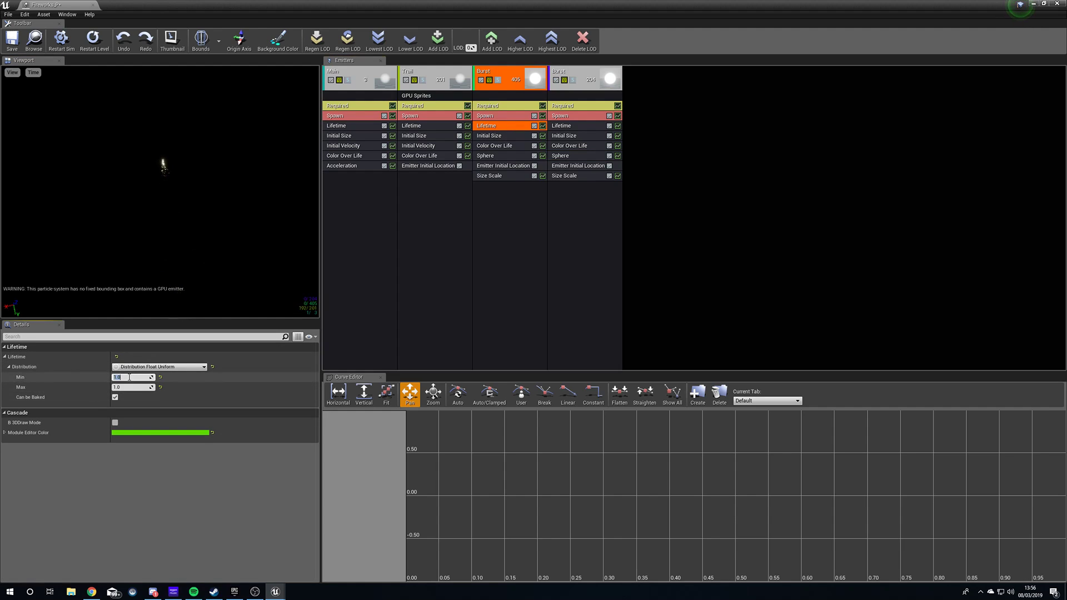
pyautogui.write('3')
pyautogui.press('Tab')
pyautogui.write('3')
pyautogui.press('Return')
# Step: Set the second Burst emitter's Lifetime minimum and maximum to 3
pyautogui.click(562, 117)
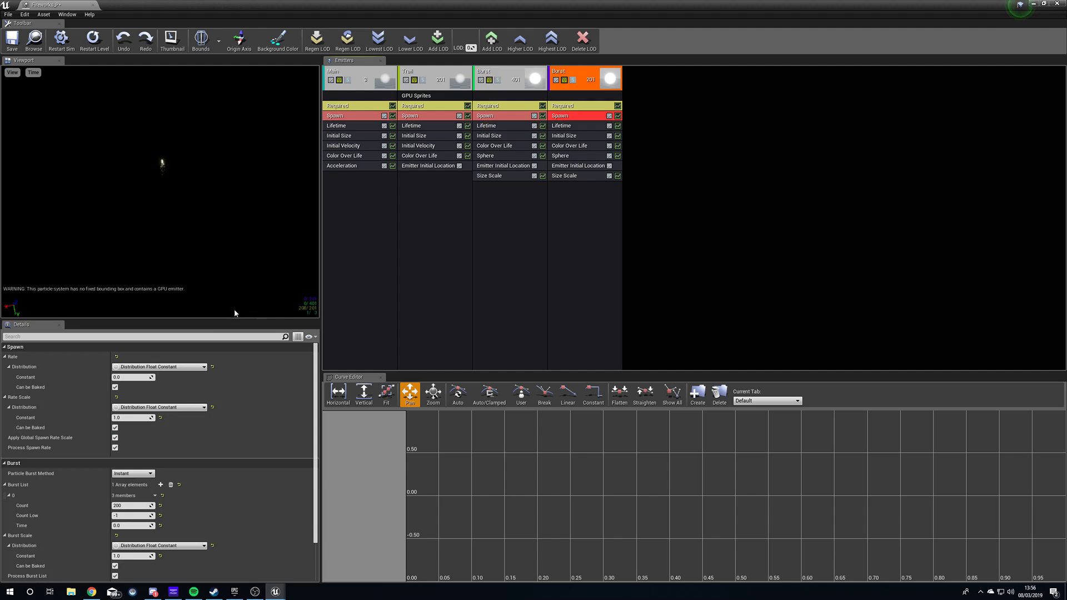
pyautogui.click(565, 127)
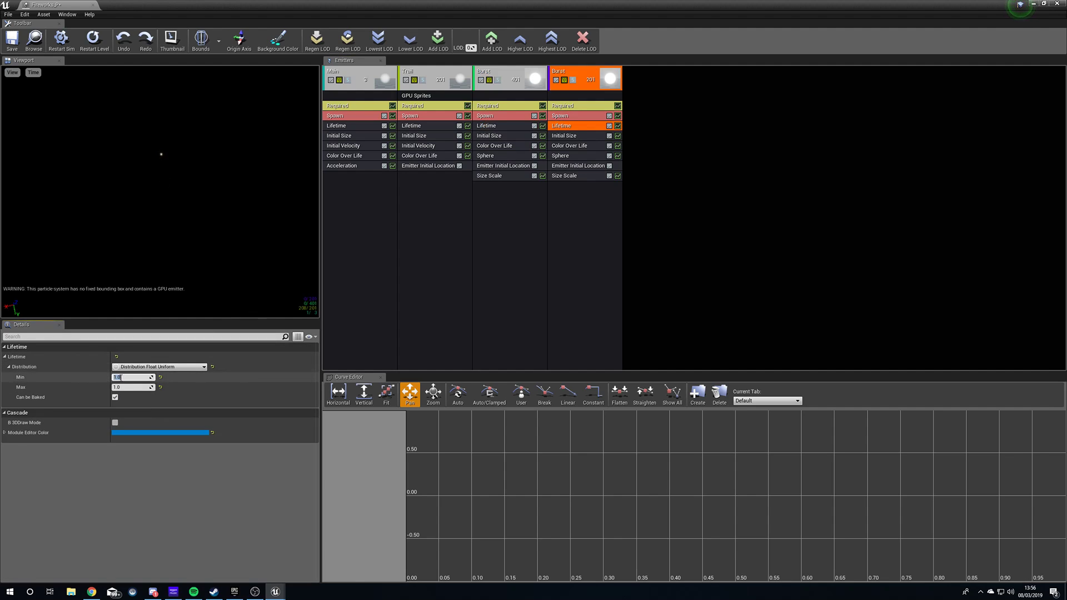
pyautogui.click(121, 377)
pyautogui.write('33')
pyautogui.press('Tab')
pyautogui.write('3')
pyautogui.press('Tab')
pyautogui.write('3')
pyautogui.press('Return')
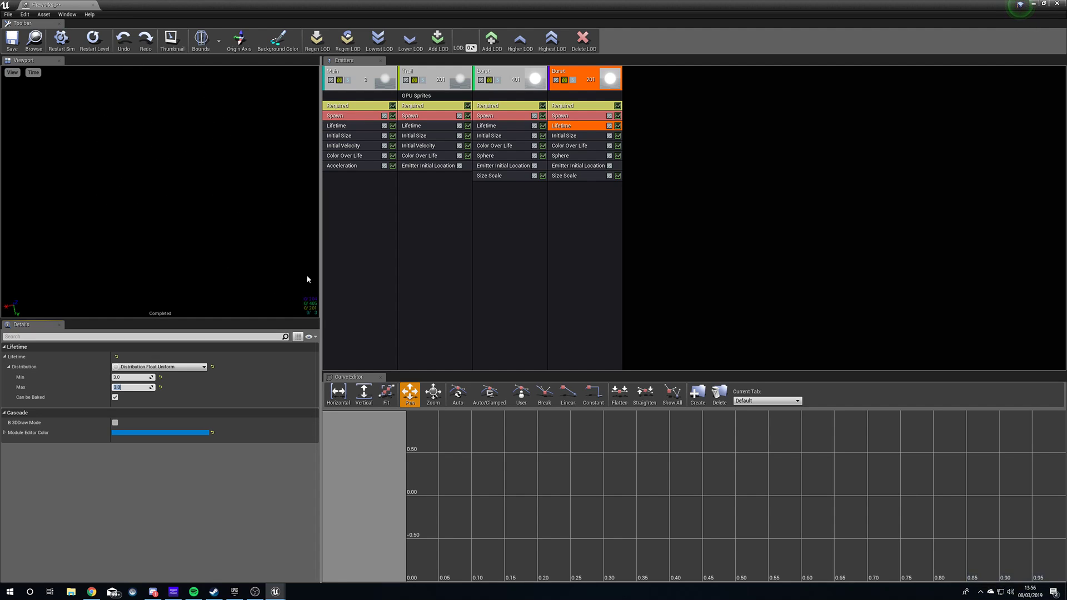
# Step: Set the first Burst emitter's Lifetime to a minimum of 2 and a maximum of 2.5
pyautogui.click(506, 126)
pyautogui.click(134, 378)
pyautogui.write('2')
pyautogui.press('Tab')
pyautogui.write('2.5')
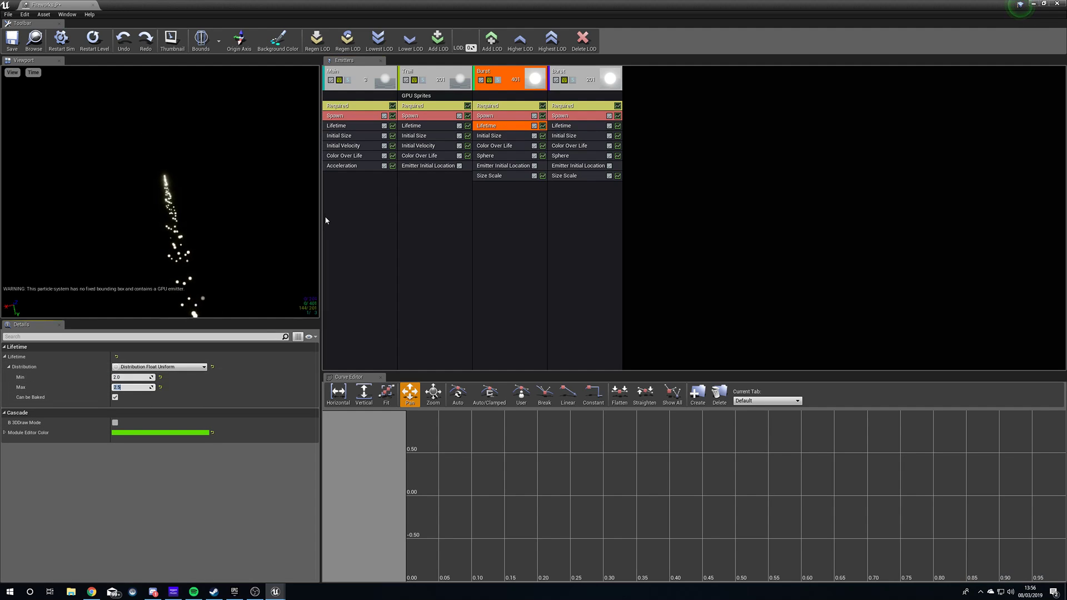
# Step: Set the second Burst emitter's Lifetime to a minimum of 2 and a maximum of 2.5, and save and close the particle system
pyautogui.click(562, 125)
pyautogui.click(143, 377)
pyautogui.write('2')
pyautogui.press('Tab')
pyautogui.write('2.5')
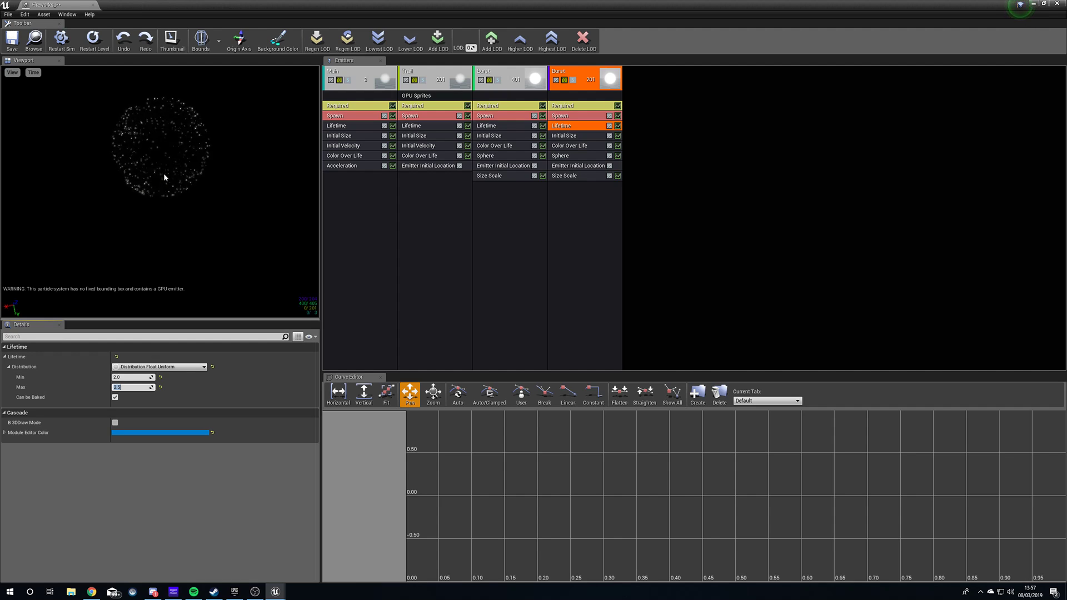
pyautogui.click(12, 39)
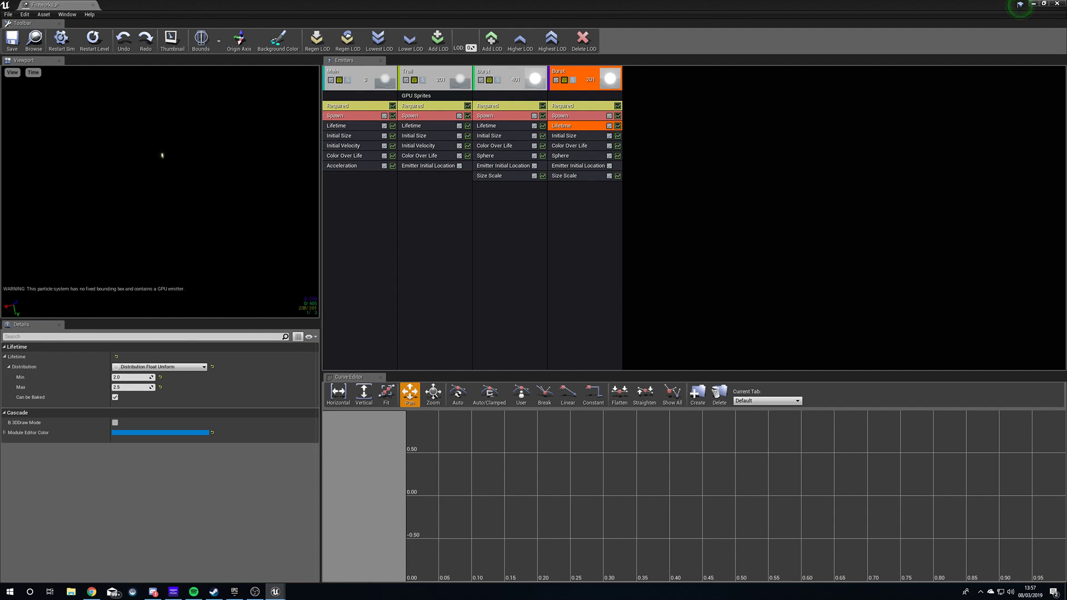
pyautogui.click(1058, 3)
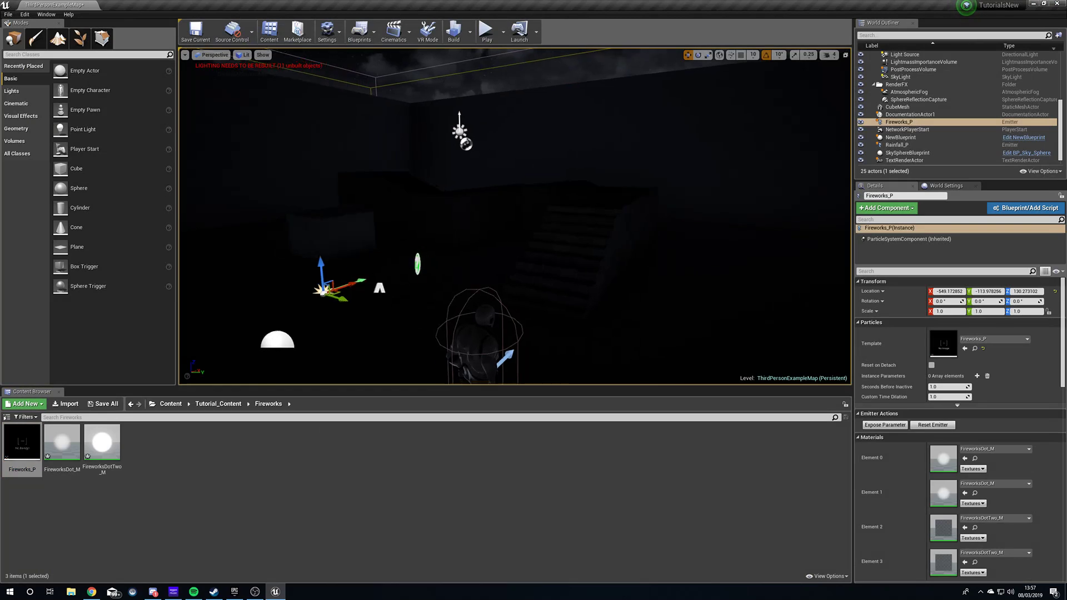
# Step: Delete the NewBlueprint actor from the level
pyautogui.moveTo(515, 267); pyautogui.dragTo(443, 307, button='right')
pyautogui.click(515, 289)
pyautogui.click(461, 259)
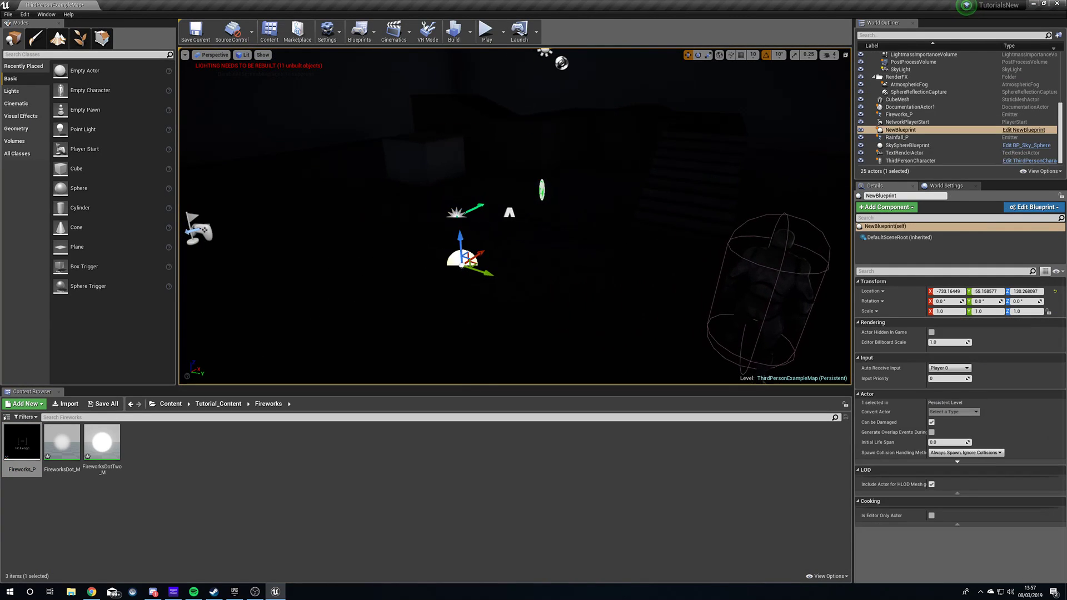
pyautogui.press('Delete')
# Step: Create a Blueprint Class with the Actor parent in the Fireworks folder and name it FireworksControl_BP
pyautogui.rightClick(201, 452)
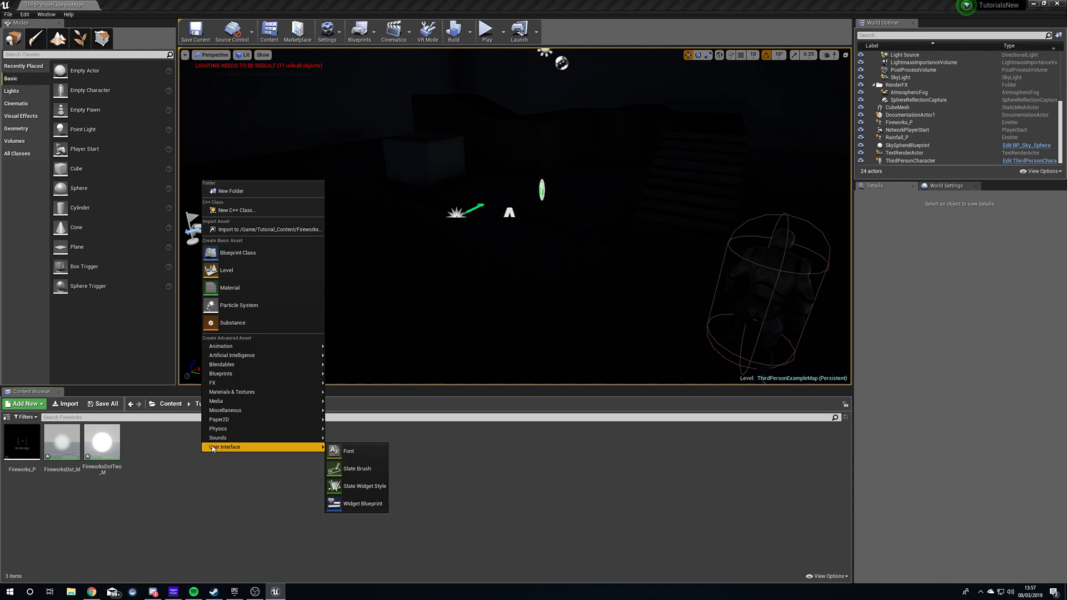
pyautogui.click(238, 253)
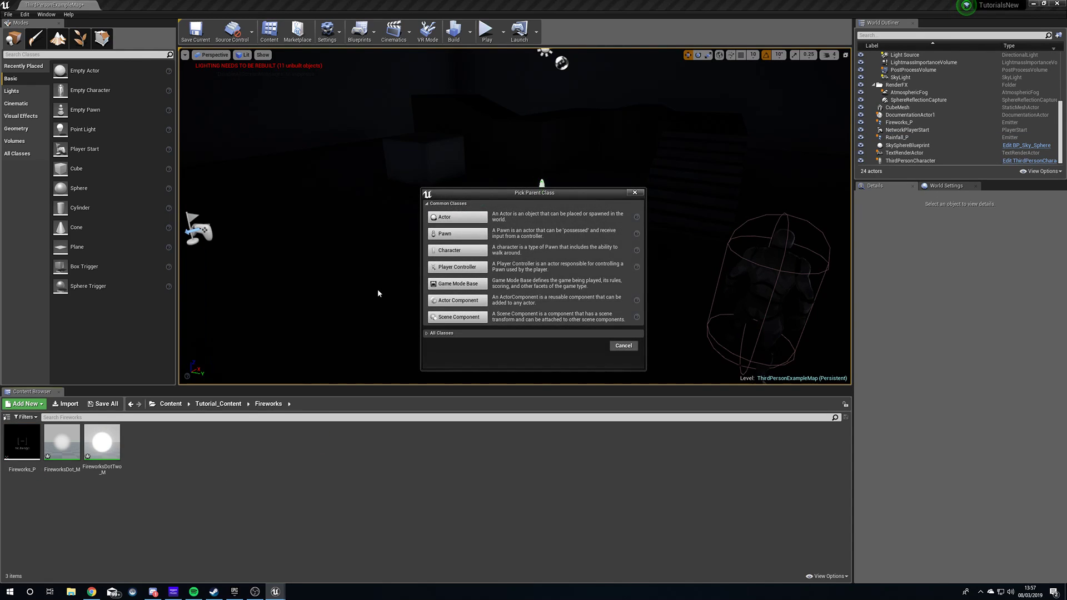
pyautogui.click(459, 218)
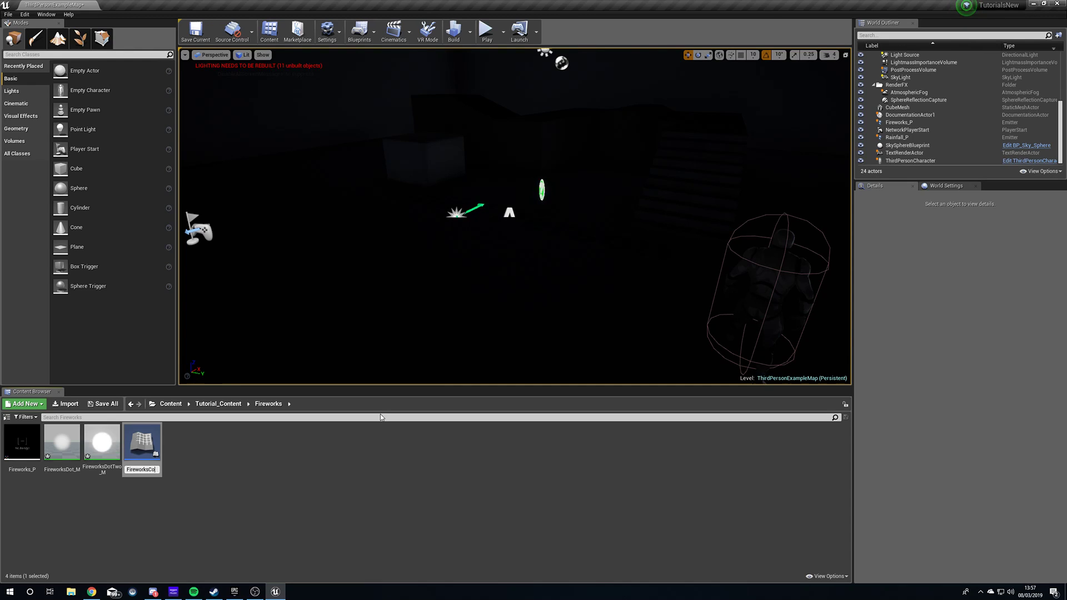
pyautogui.press('Return')
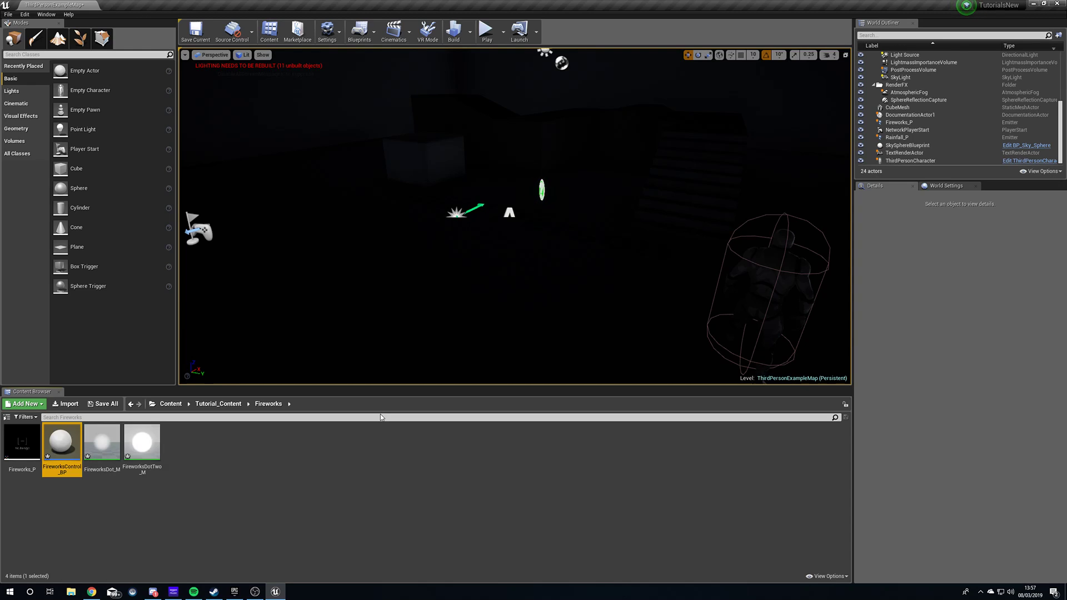
# Step: Place FireworksControl_BP in the level near the Fireworks_P emitter and delete that emitter from the level
pyautogui.moveTo(73, 463); pyautogui.dragTo(456, 266)
pyautogui.click(457, 212)
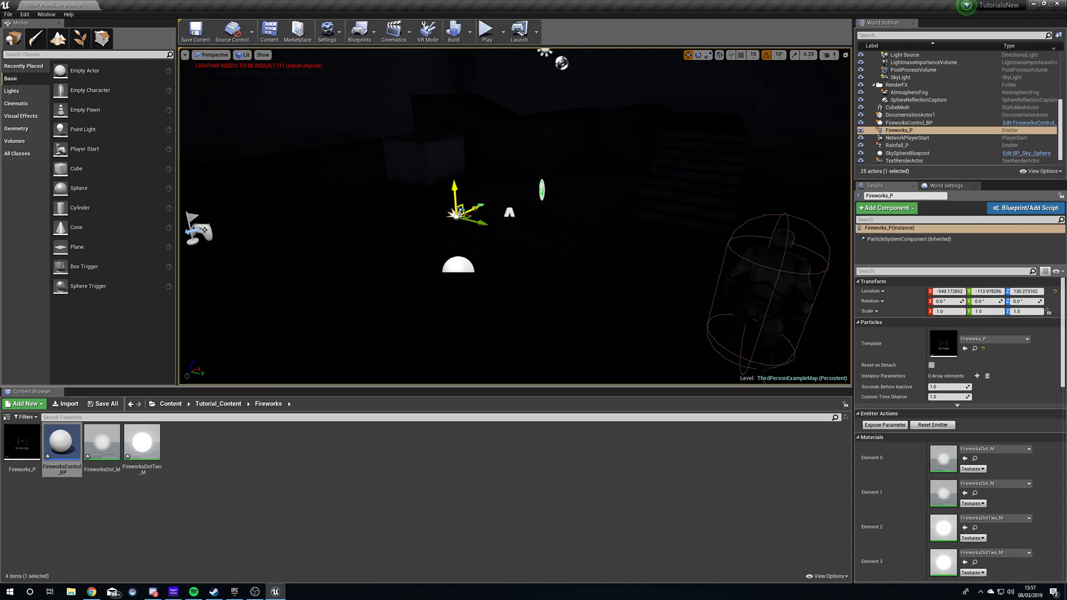
pyautogui.press('Delete')
# Step: Open the FireworksControl_BP blueprint and delete the default event nodes from its Event Graph
pyautogui.doubleClick(66, 437)
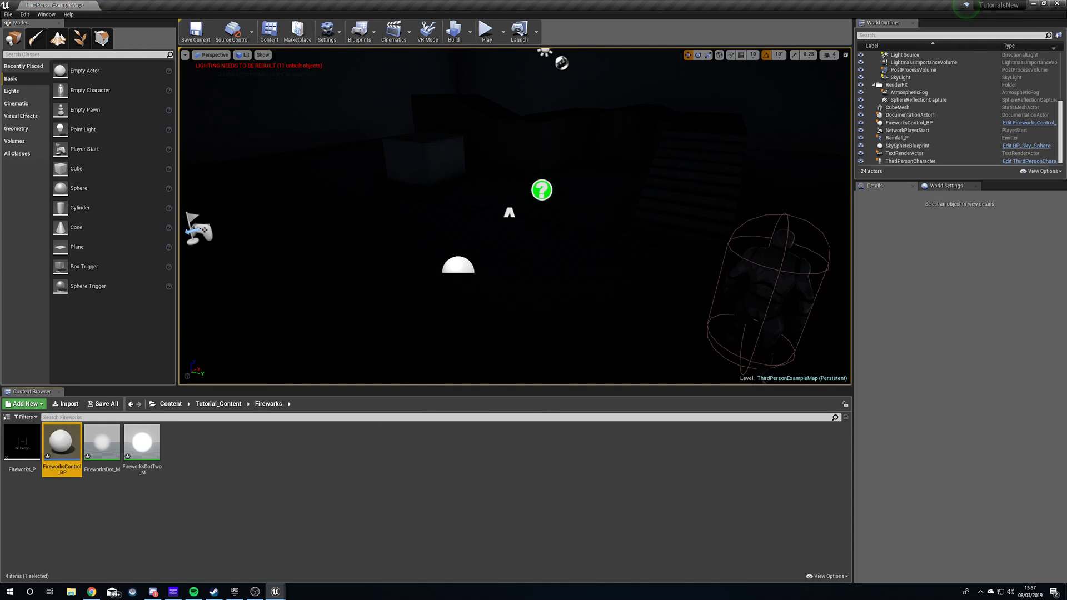
pyautogui.click(330, 61)
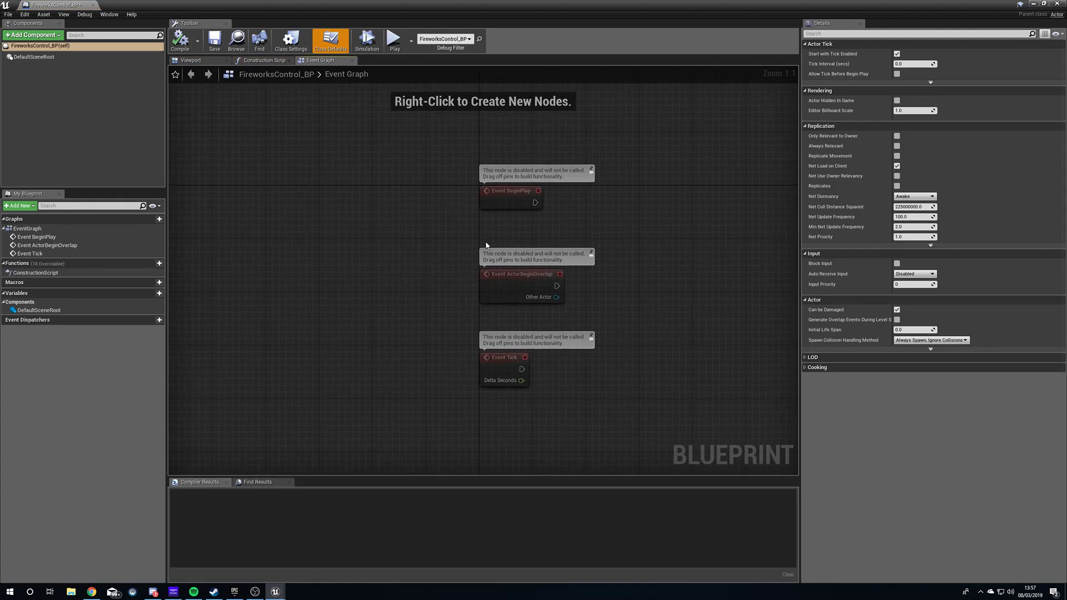
pyautogui.click(567, 406)
pyautogui.press('Delete')
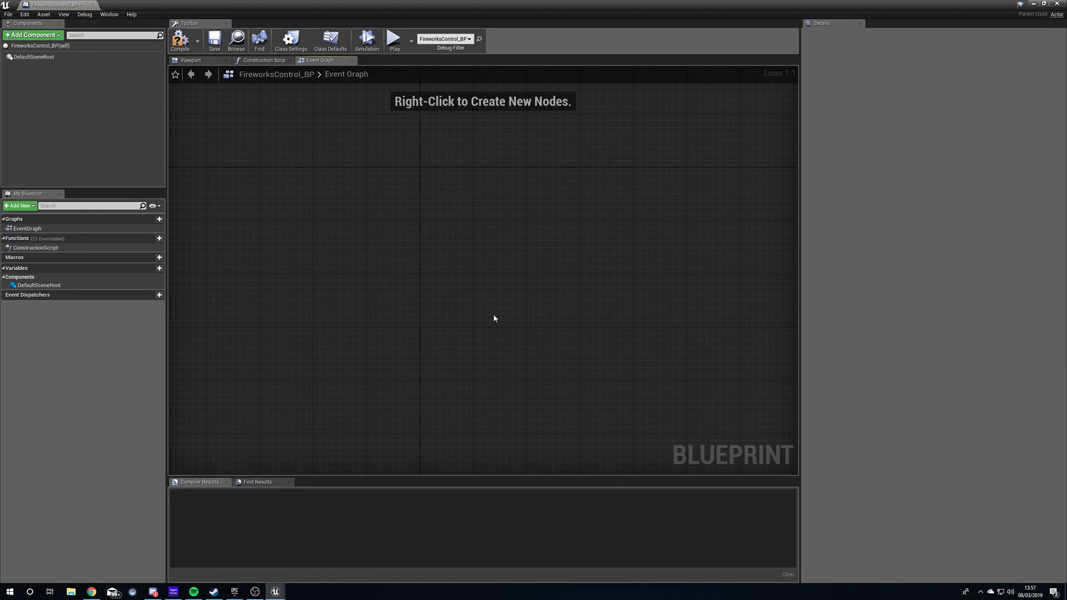
# Step: Add a Left Mouse Button event node to the Event Graph and position it in the empty graph
pyautogui.rightClick(378, 250)
pyautogui.write('left clic')
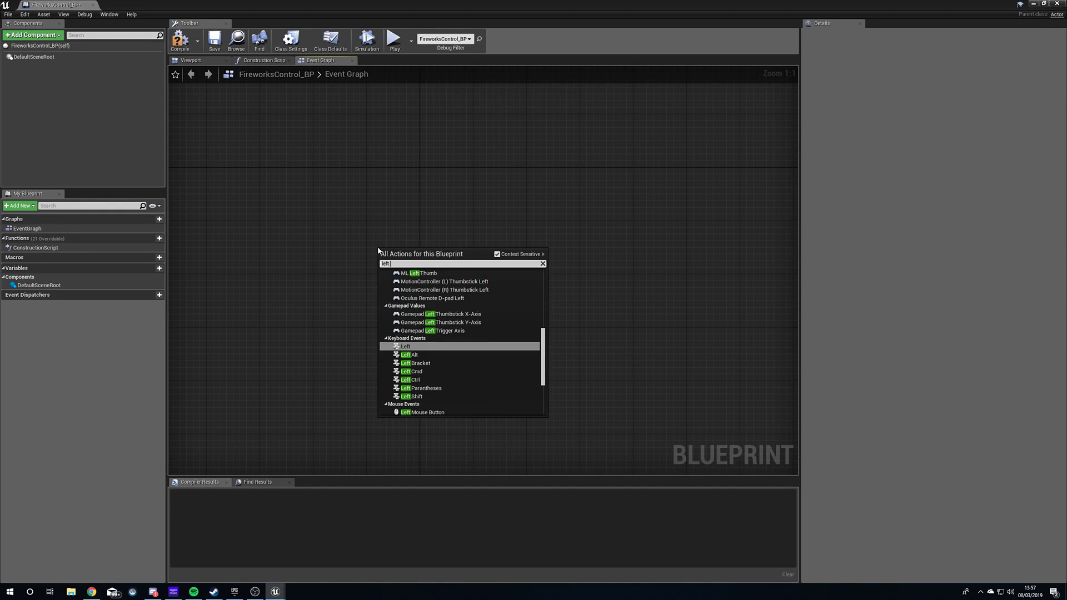
pyautogui.press('BackSpace')
pyautogui.press('BackSpace')
pyautogui.write('mouse')
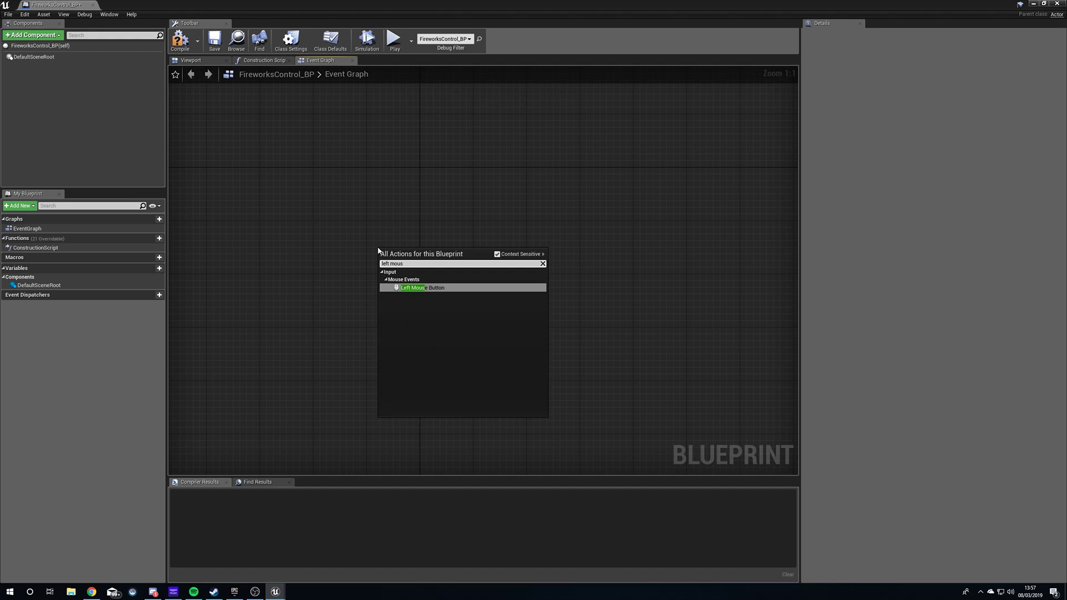
pyautogui.press('Return')
pyautogui.moveTo(385, 254); pyautogui.dragTo(332, 226)
pyautogui.moveTo(415, 334); pyautogui.dragTo(493, 381, button='right')
pyautogui.moveTo(438, 308); pyautogui.dragTo(431, 308)
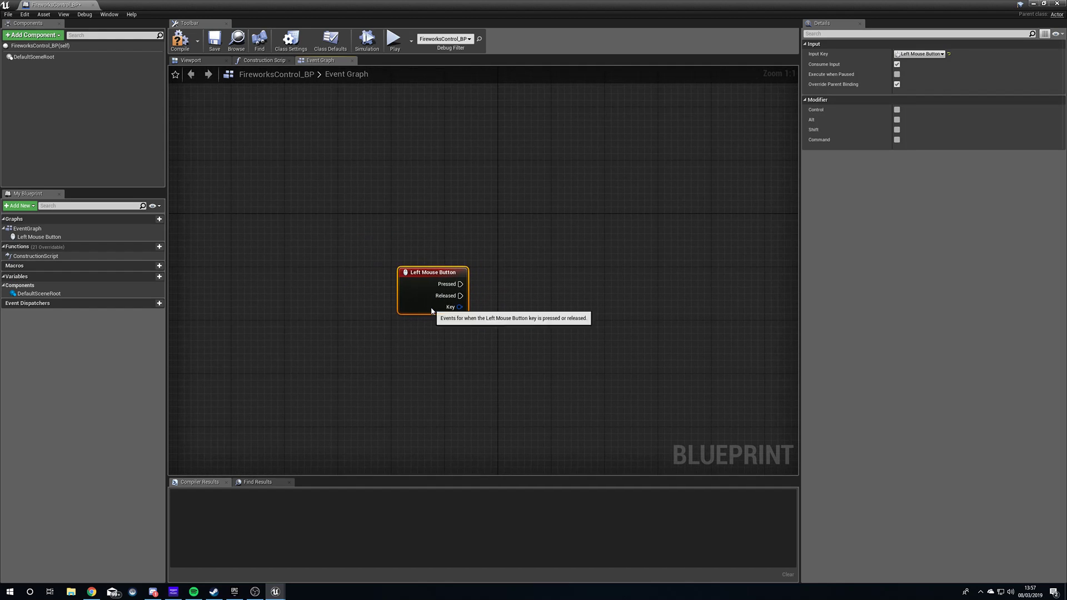
# Step: Add a Spawn Emitter Attached node, connect it to the Left Mouse Button's Pressed output and set its Emitter Template to Fireworks_P
pyautogui.rightClick(536, 294)
pyautogui.write('spaw')
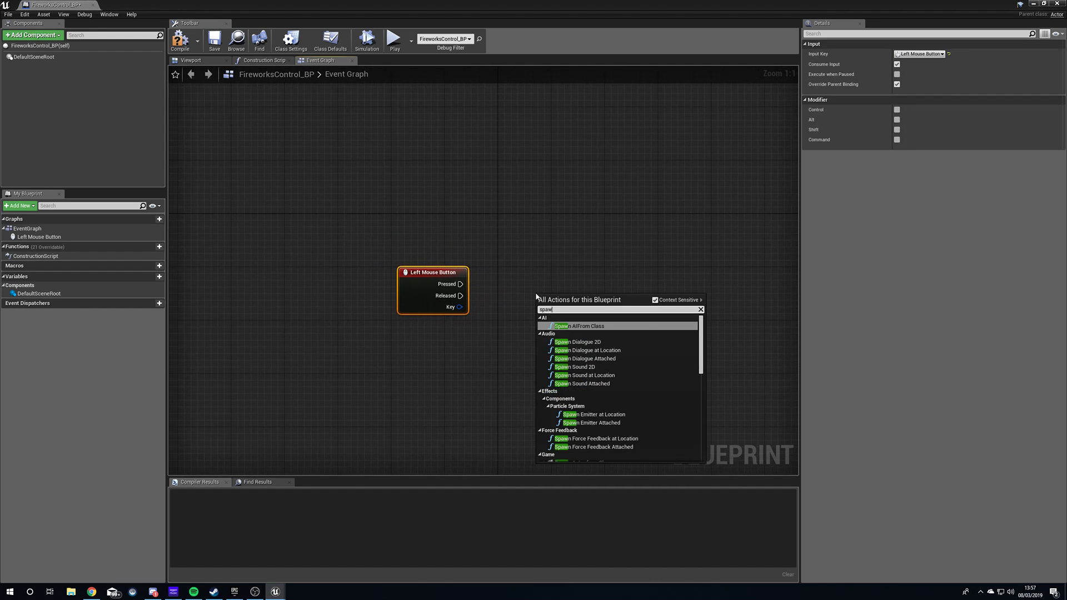
pyautogui.write('n emit')
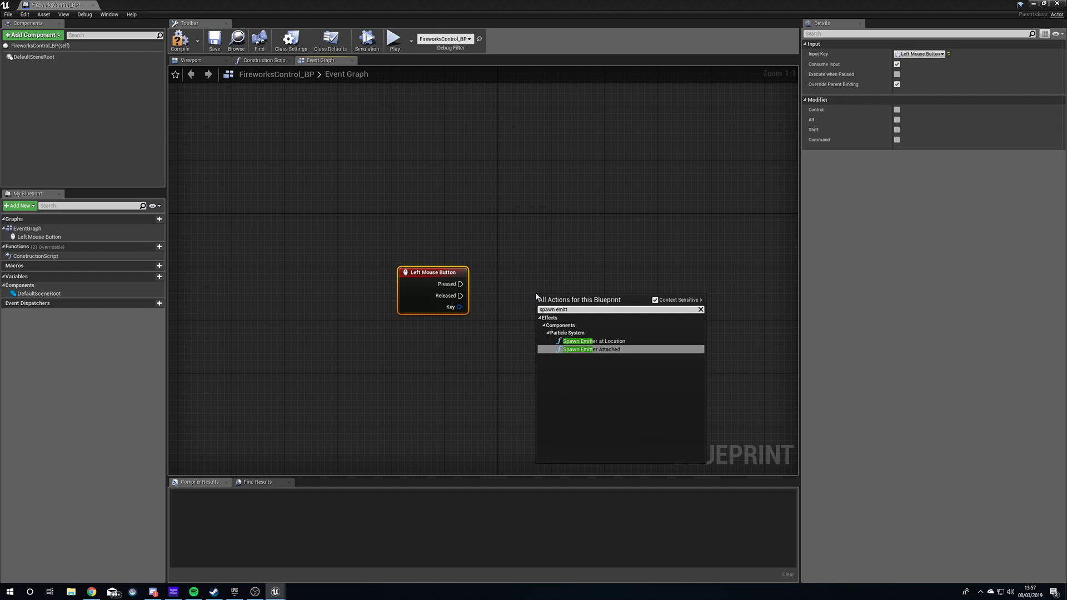
pyautogui.write('t')
pyautogui.press('Return')
pyautogui.moveTo(537, 296); pyautogui.dragTo(557, 263)
pyautogui.moveTo(460, 284); pyautogui.dragTo(573, 281)
pyautogui.click(581, 302)
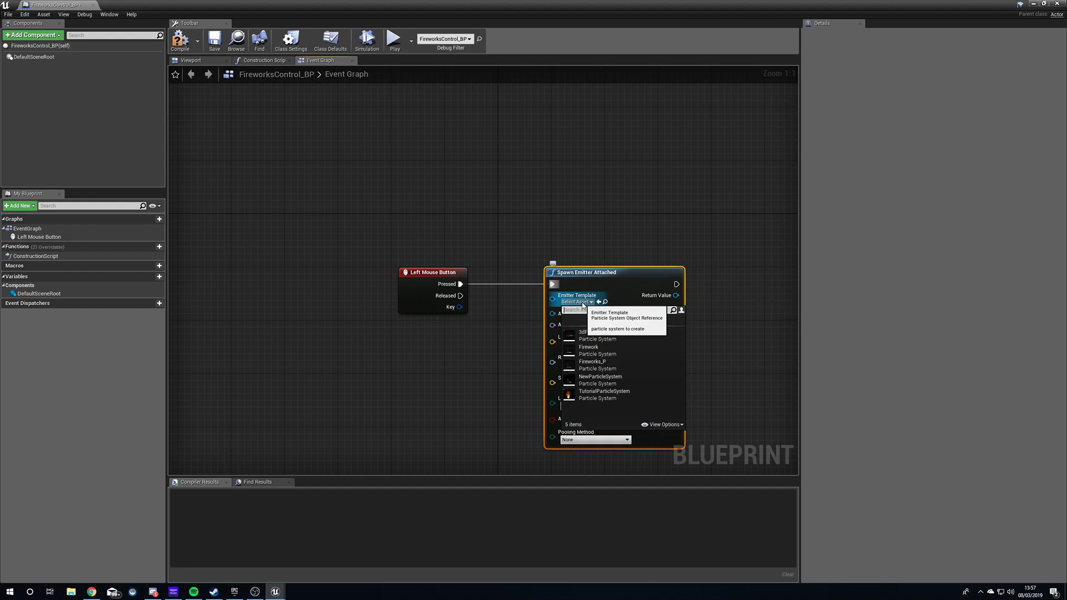
pyautogui.click(630, 372)
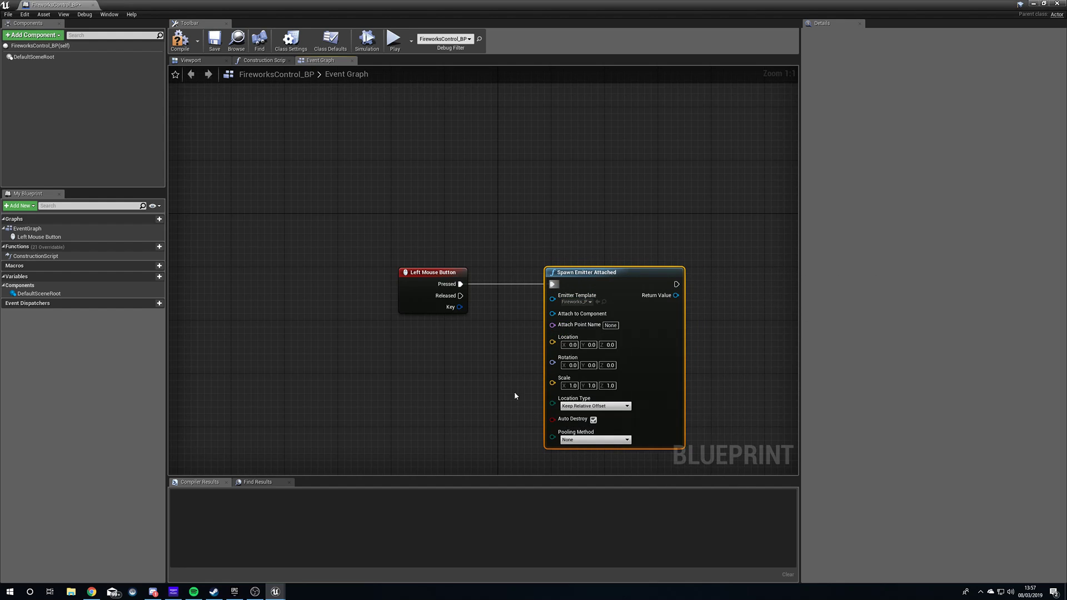
# Step: Add a Get Player Character node and create a GetWorldLocation node for its Mesh from its Return Value
pyautogui.moveTo(482, 410); pyautogui.dragTo(533, 408, button='right')
pyautogui.rightClick(428, 380)
pyautogui.write('get player characte')
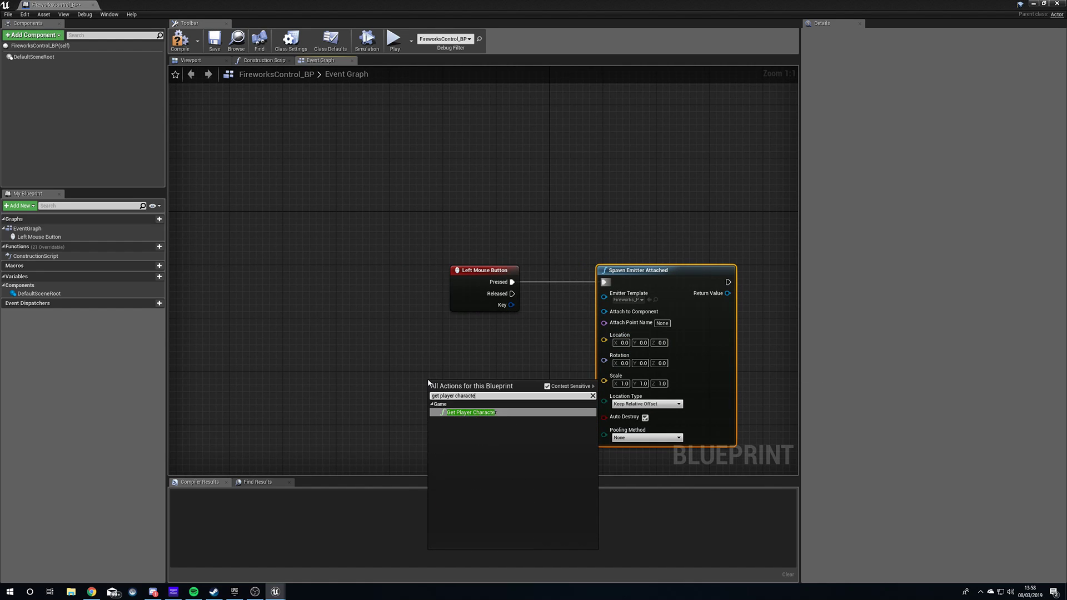
pyautogui.press('Return')
pyautogui.moveTo(444, 383); pyautogui.dragTo(378, 361)
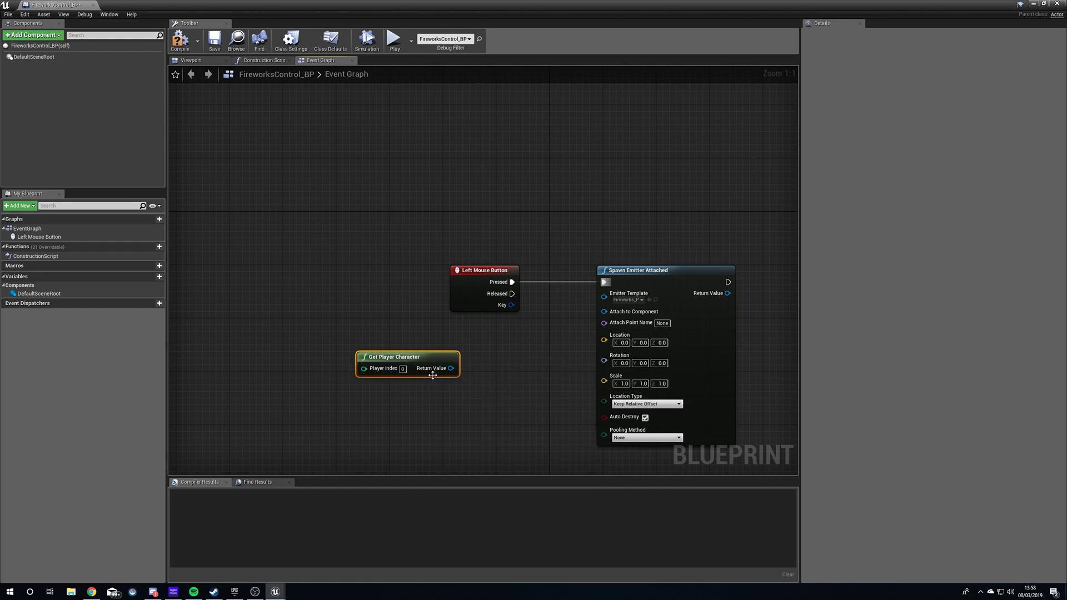
pyautogui.moveTo(455, 378); pyautogui.dragTo(415, 370)
pyautogui.write('getworld location')
pyautogui.press('Return')
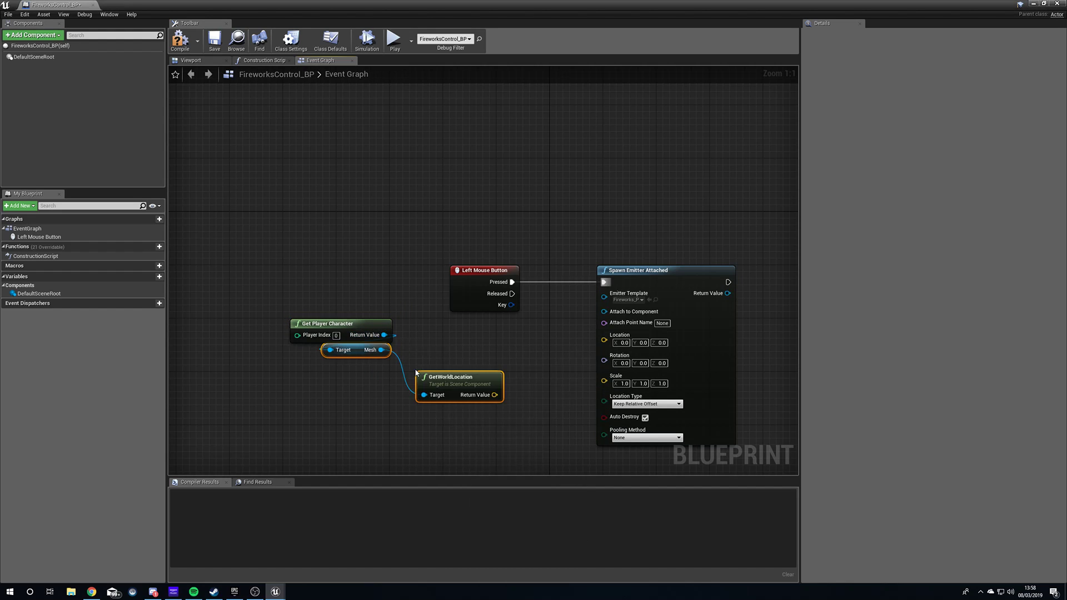
# Step: Connect the GetWorldLocation result to the emitter node's Location and line up the player location nodes in a row beneath the mouse event
pyautogui.moveTo(346, 327); pyautogui.dragTo(259, 346)
pyautogui.moveTo(461, 386); pyautogui.dragTo(605, 340)
pyautogui.moveTo(220, 330); pyautogui.dragTo(425, 372)
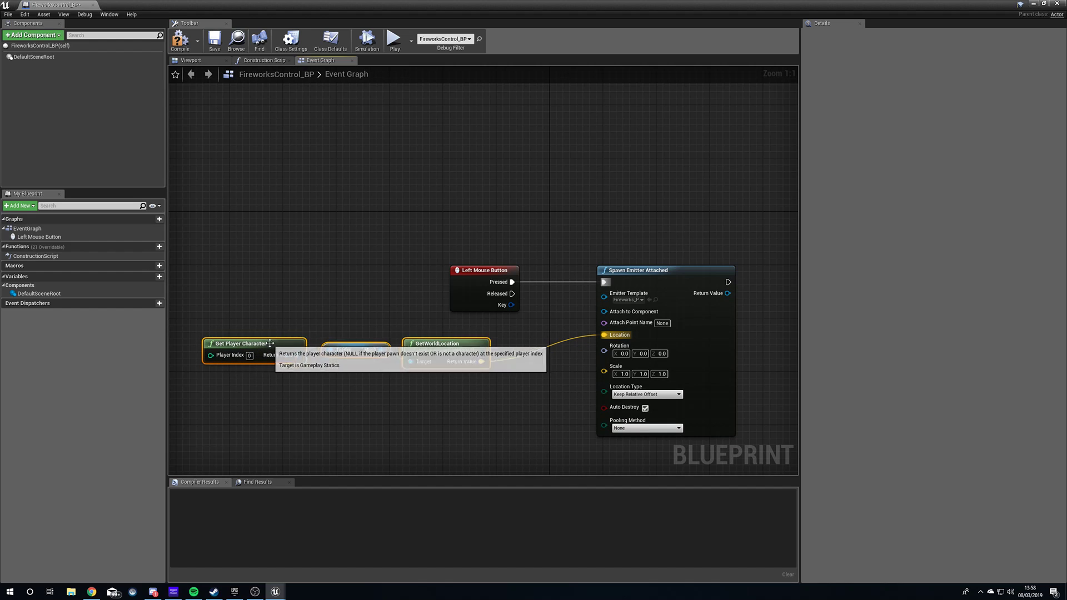
pyautogui.moveTo(272, 345); pyautogui.dragTo(325, 344)
pyautogui.click(506, 406)
pyautogui.moveTo(506, 409); pyautogui.dragTo(409, 398, button='right')
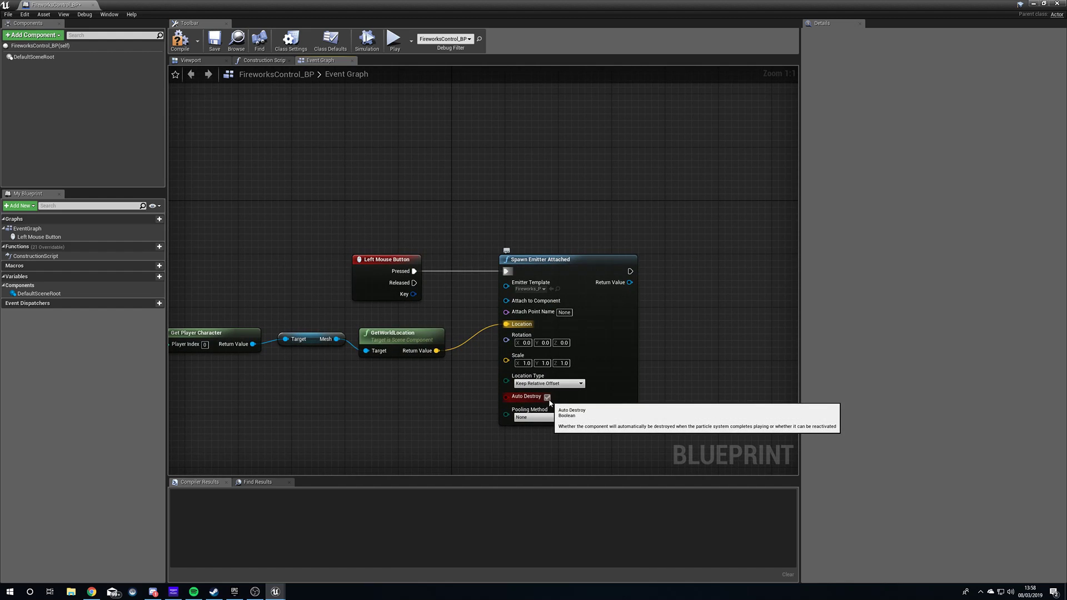
# Step: Compile FireworksControl_BP and play the level to test whether a left click spawns the fireworks
pyautogui.moveTo(561, 259); pyautogui.dragTo(508, 324, button='right')
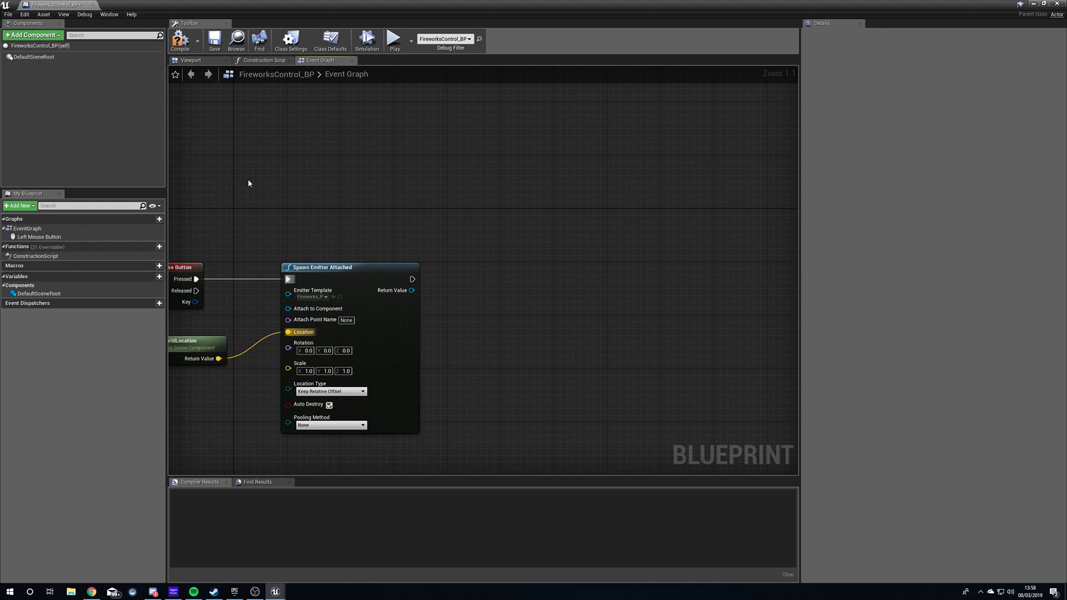
pyautogui.click(176, 44)
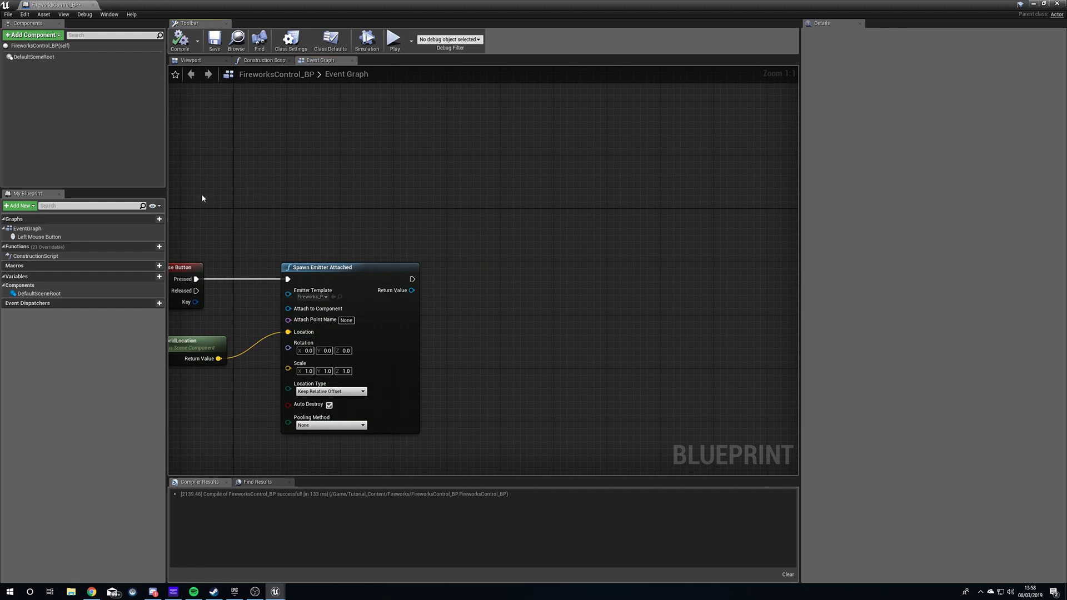
pyautogui.click(1035, 4)
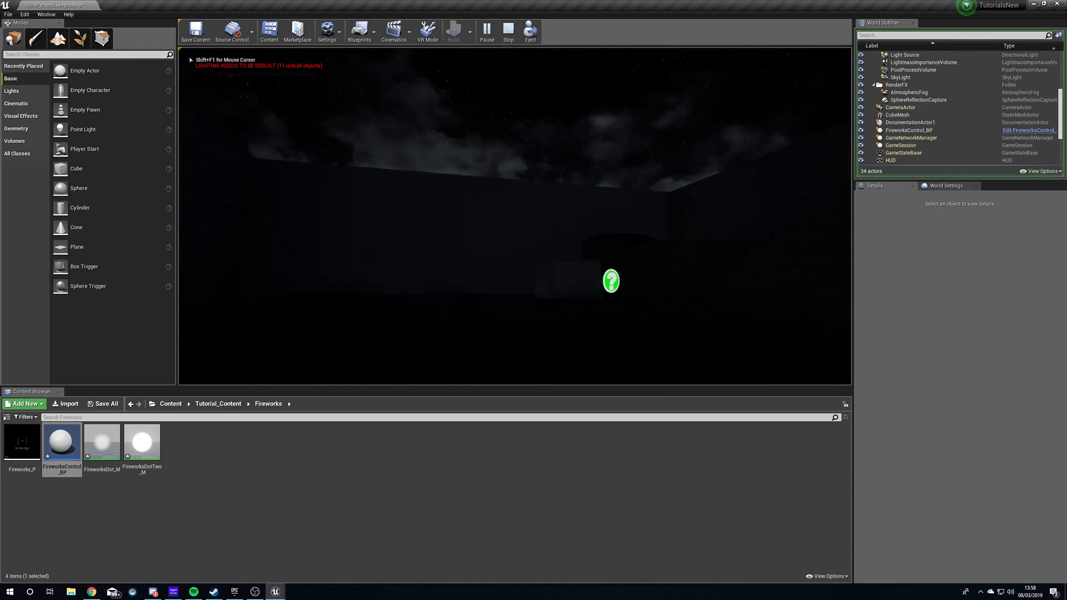
pyautogui.press('Escape')
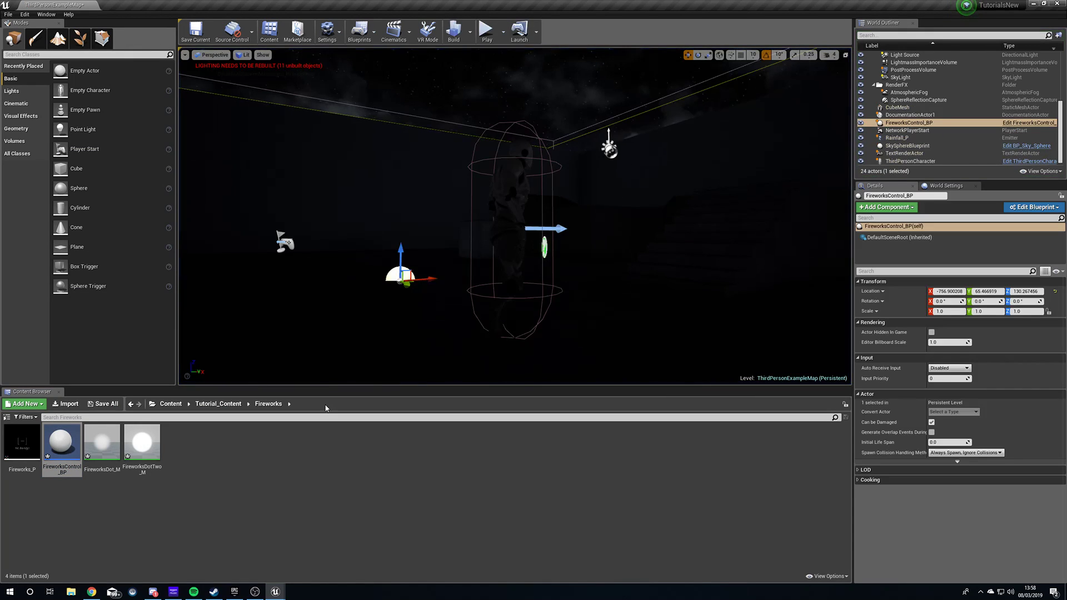
# Step: Reopen FireworksControl_BP, set its Auto Receive Input class default to Player 0 and compile
pyautogui.click(1032, 123)
pyautogui.moveTo(431, 137); pyautogui.dragTo(487, 186, button='right')
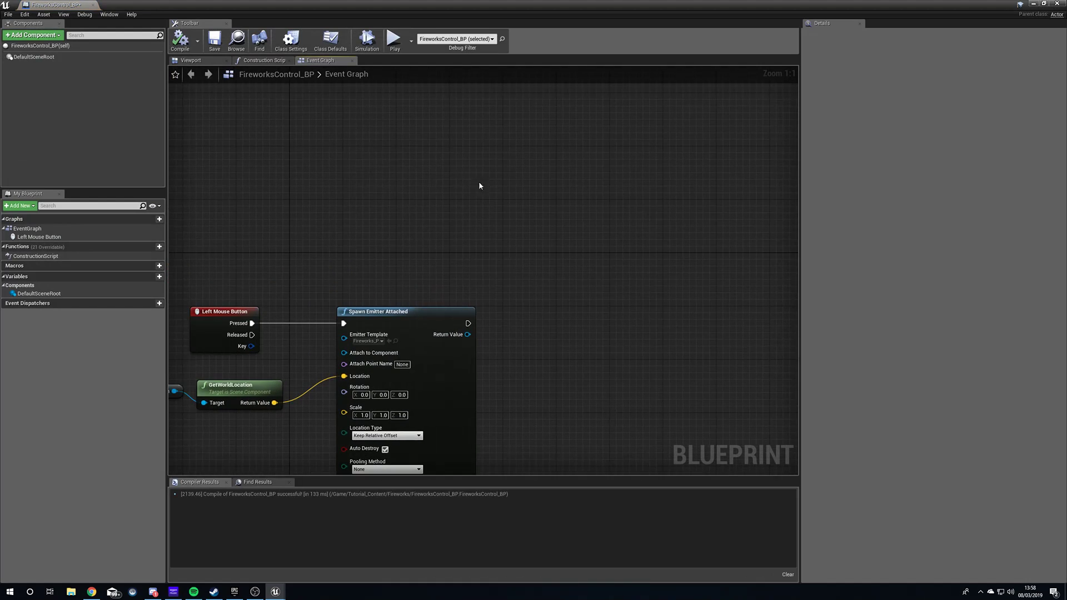
pyautogui.click(40, 46)
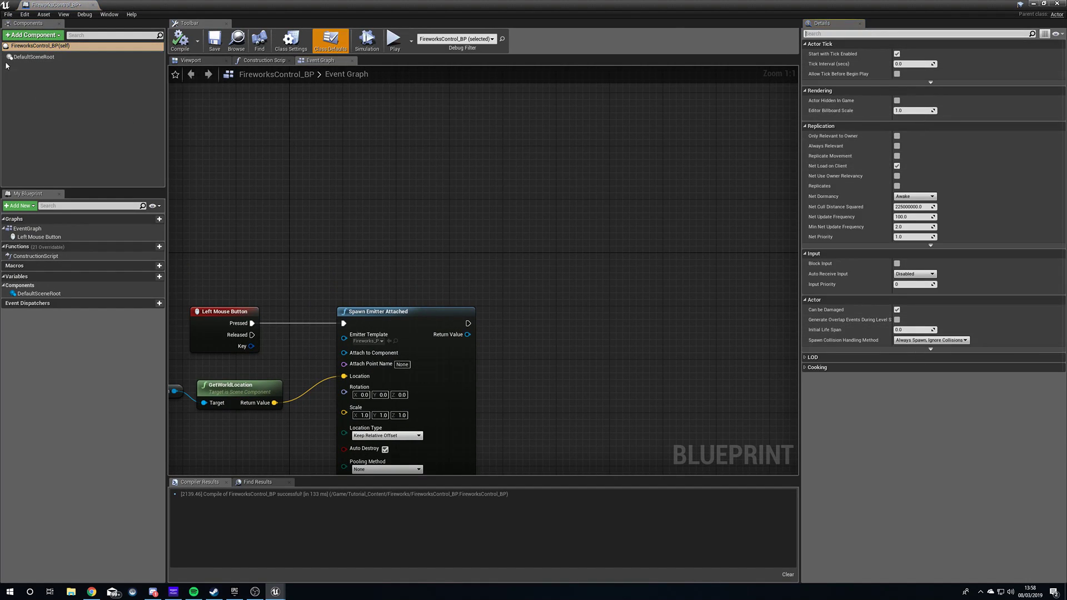
pyautogui.click(934, 274)
pyautogui.click(905, 286)
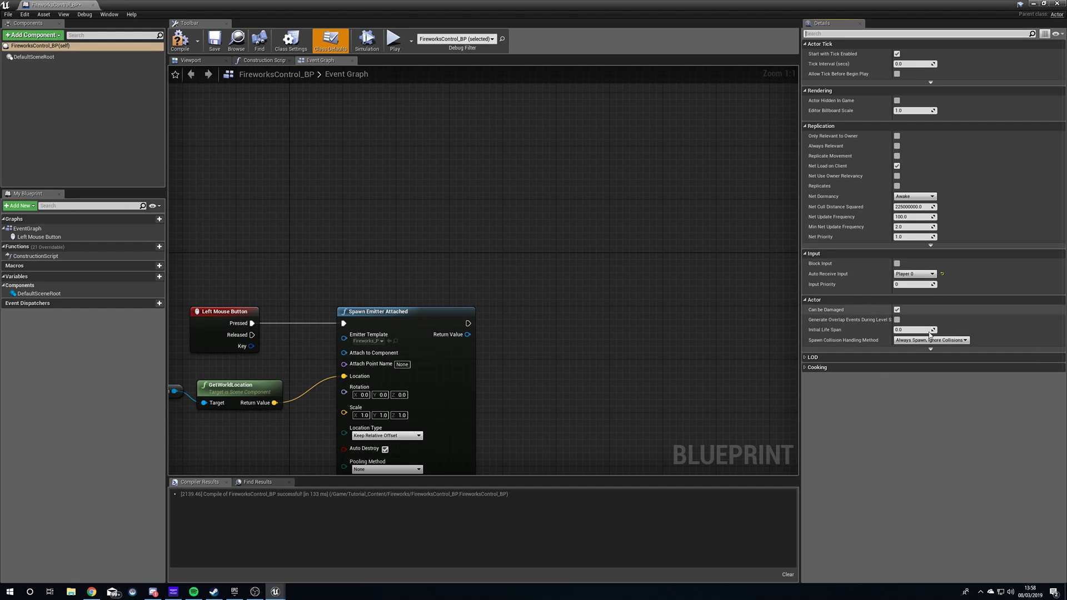
pyautogui.click(177, 41)
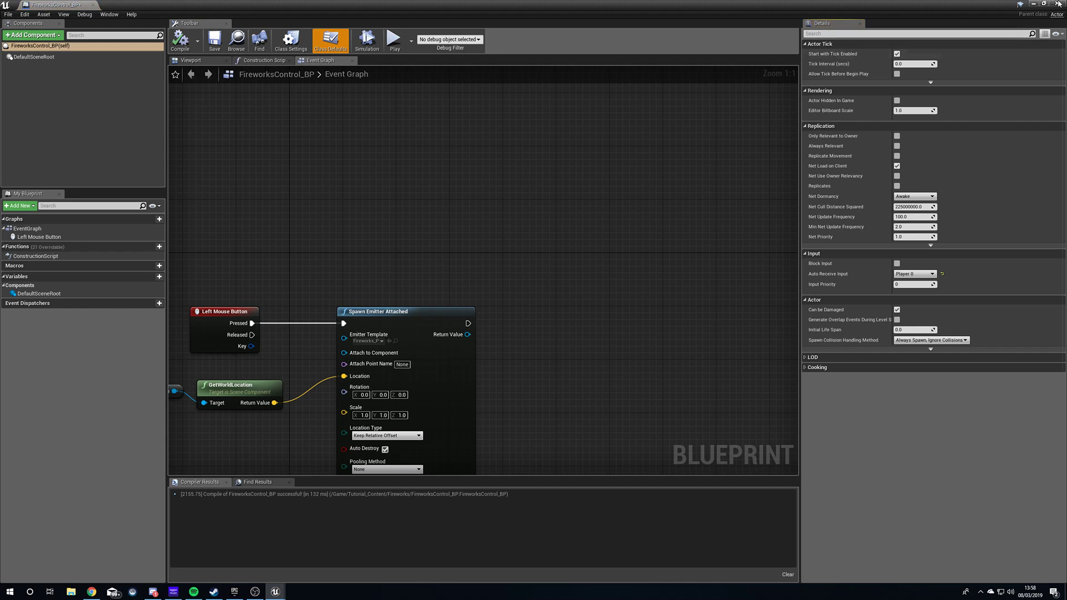
# Step: Play the level again to test the left-click fireworks with player input enabled, and end the play session
pyautogui.click(1034, 4)
pyautogui.click(488, 34)
pyautogui.click(553, 162)
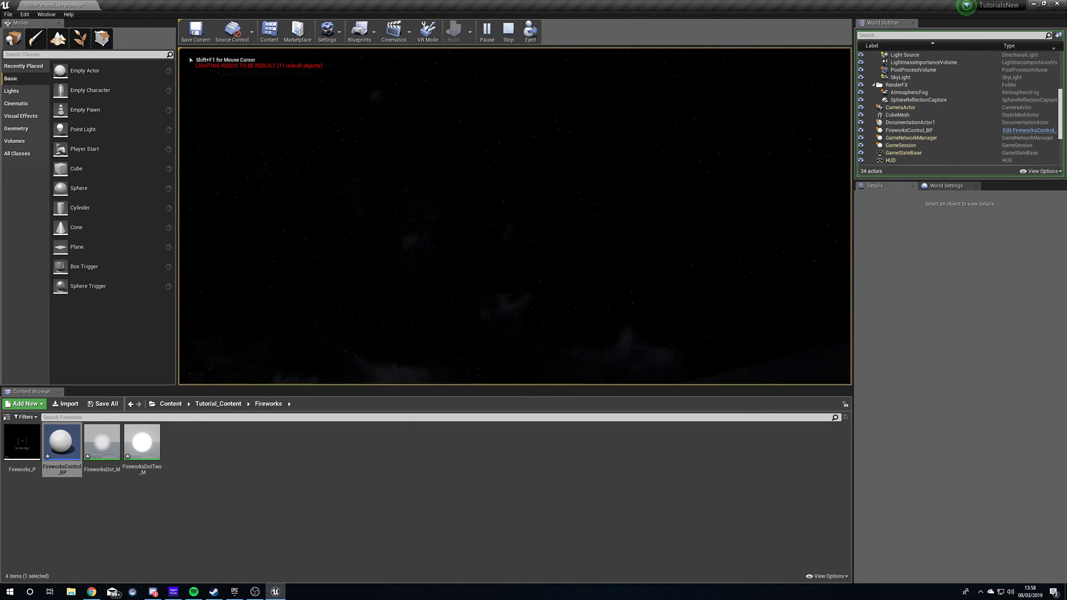
pyautogui.press('Escape')
# Step: In FireworksControl_BP, replace the Spawn Emitter Attached node with a Spawn Emitter at Location node driven by the mouse event's Pressed output
pyautogui.doubleClick(61, 445)
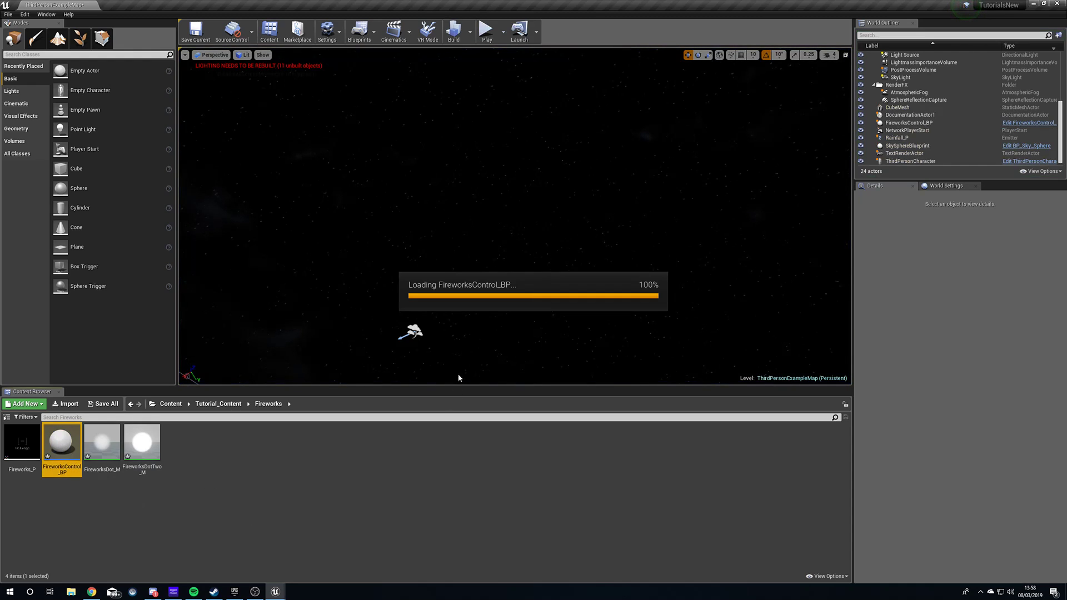
pyautogui.moveTo(313, 381); pyautogui.dragTo(489, 363, button='right')
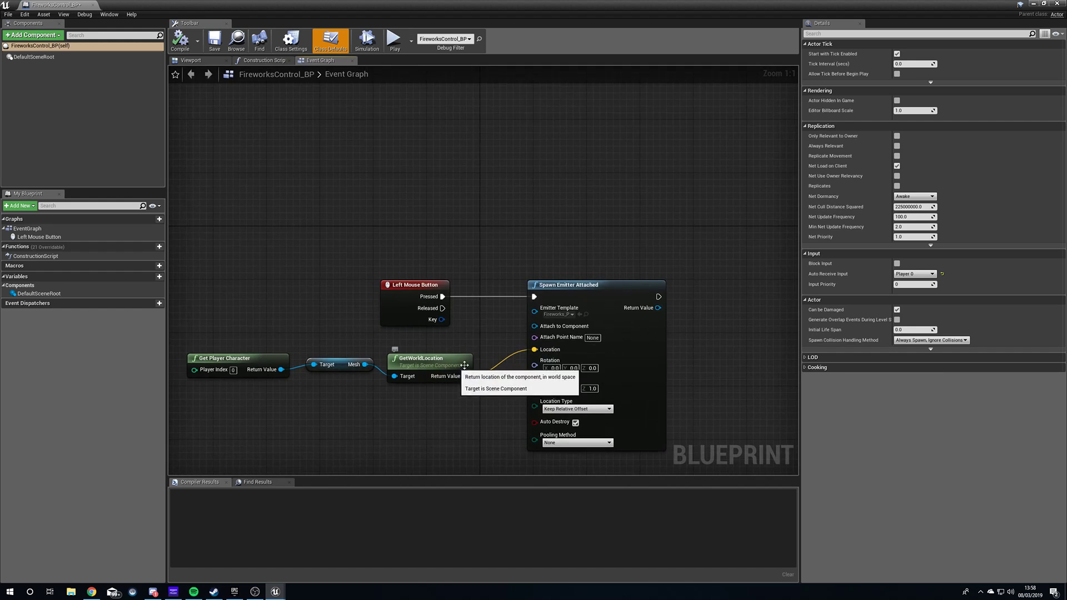
pyautogui.click(606, 285)
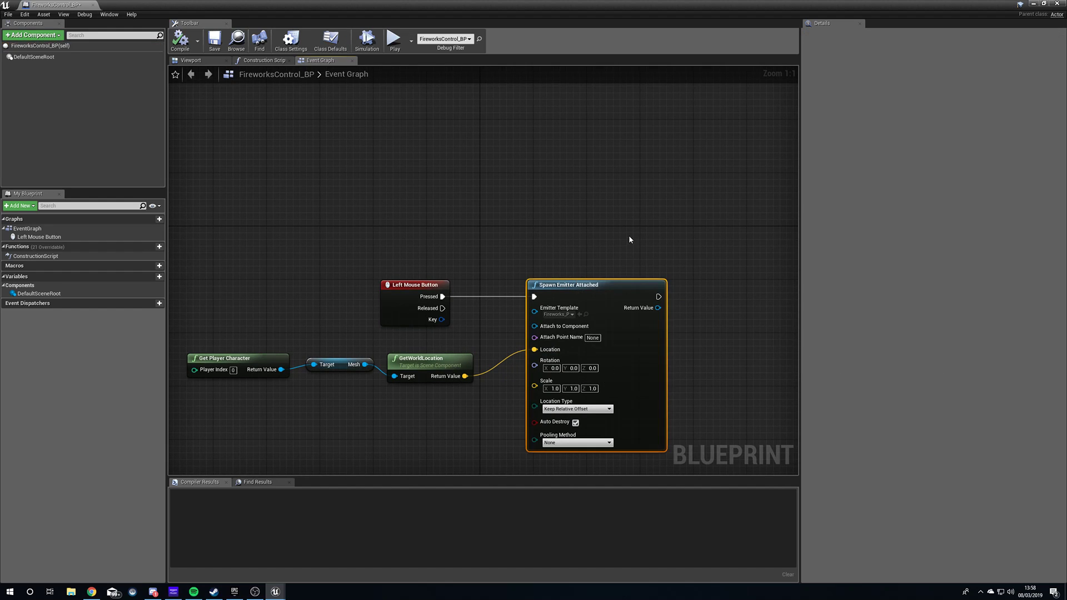
pyautogui.press('Delete')
pyautogui.moveTo(442, 296); pyautogui.dragTo(549, 305)
pyautogui.write('sp')
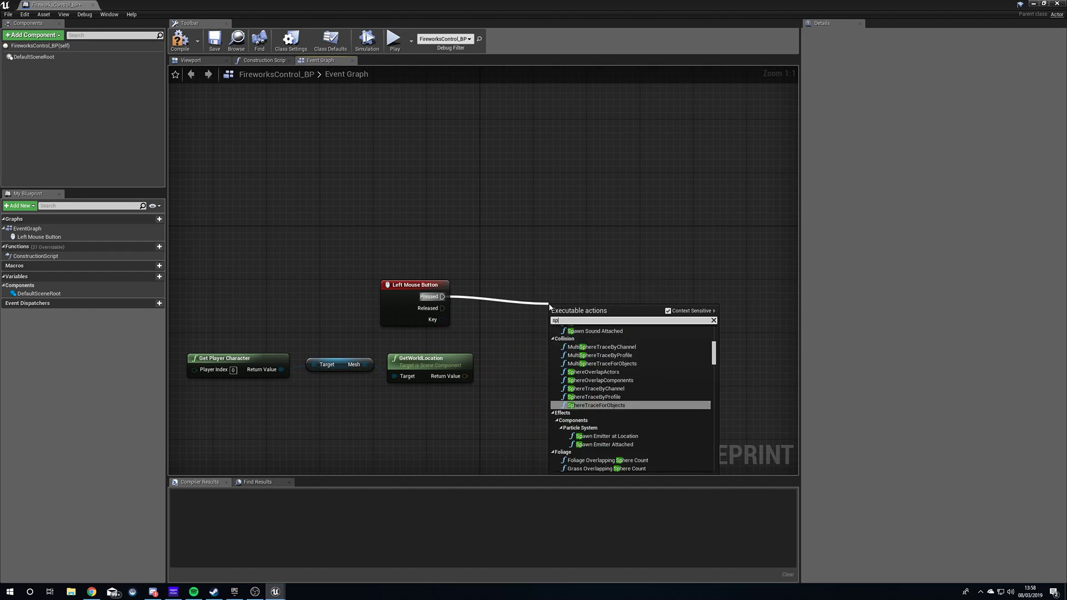
pyautogui.write('awn emit')
pyautogui.press('Up')
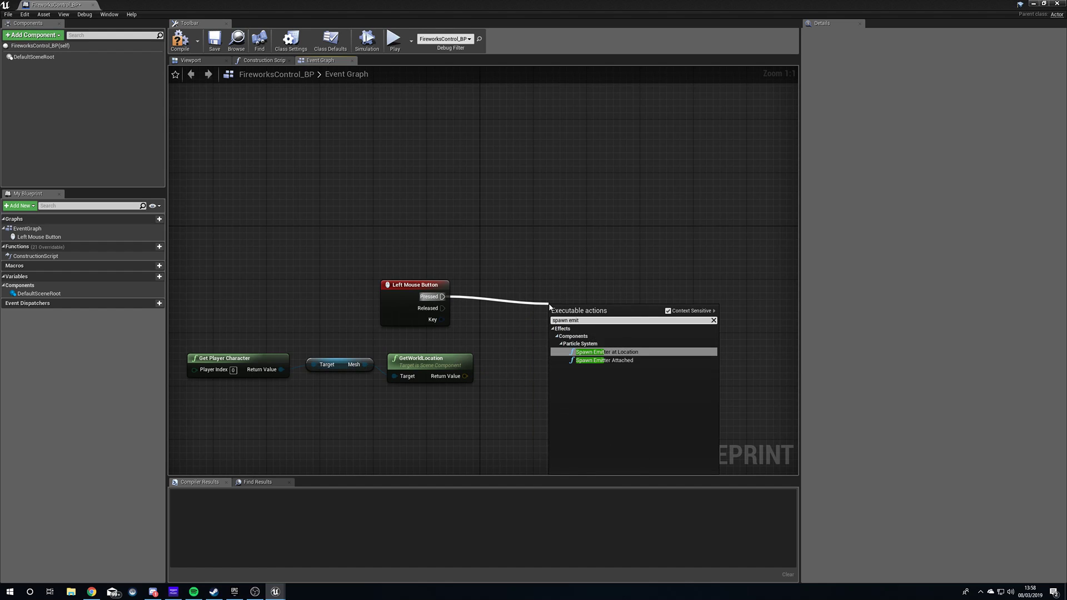
pyautogui.press('Return')
pyautogui.moveTo(590, 309); pyautogui.dragTo(597, 289)
# Step: Feed GetWorldLocation into the Spawn Emitter at Location node's Location and set its Emitter Template to Fireworks_P
pyautogui.moveTo(465, 376); pyautogui.dragTo(561, 333)
pyautogui.click(585, 322)
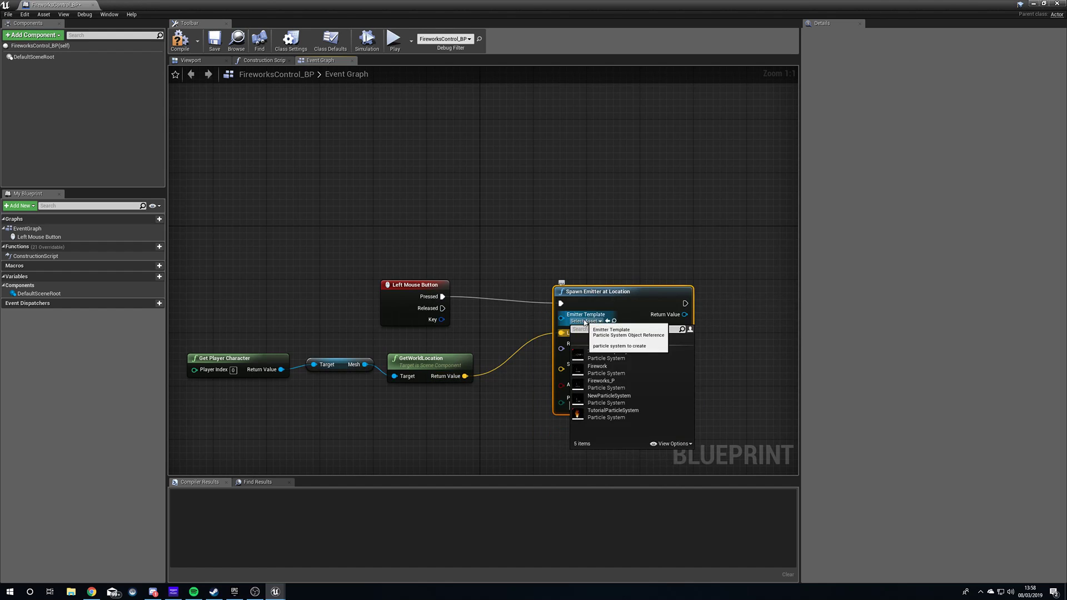
pyautogui.click(639, 382)
pyautogui.moveTo(632, 308); pyautogui.dragTo(613, 295)
# Step: Compile the blueprint and play the level to check that clicking launches fireworks at the character's location
pyautogui.click(180, 40)
pyautogui.click(1034, 4)
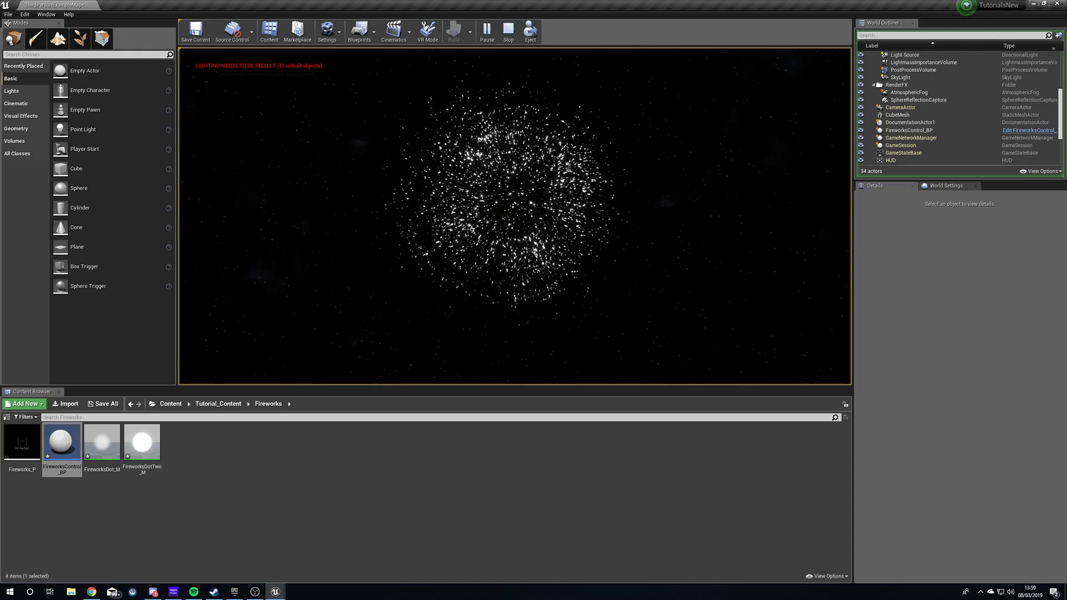
pyautogui.press('Escape')
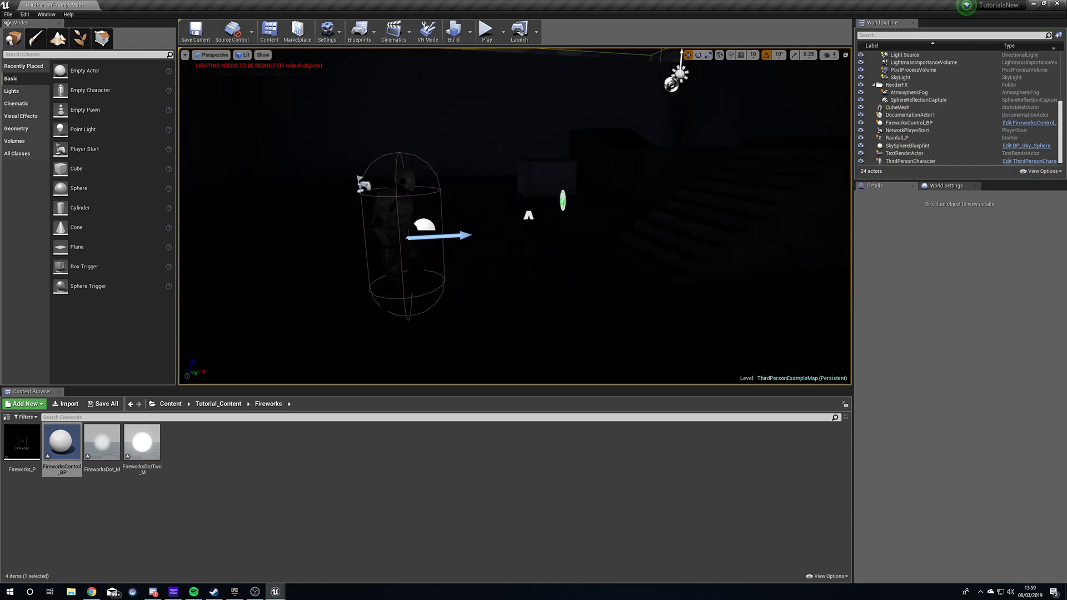
# Step: Reopen FireworksControl_BP and add a Create Dynamic Material Instance node from the Return Value of Spawn Emitter at Location
pyautogui.doubleClick(62, 442)
pyautogui.moveTo(577, 274); pyautogui.dragTo(551, 282)
pyautogui.moveTo(649, 312); pyautogui.dragTo(492, 332, button='right')
pyautogui.moveTo(481, 327); pyautogui.dragTo(587, 321)
pyautogui.write('crea')
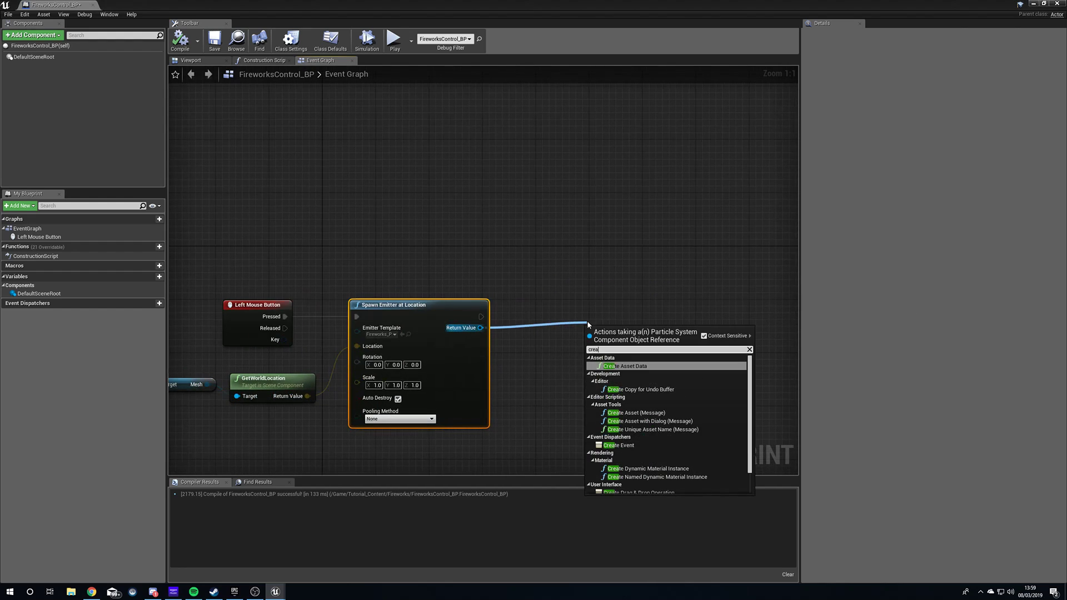
pyautogui.write('te dynamic')
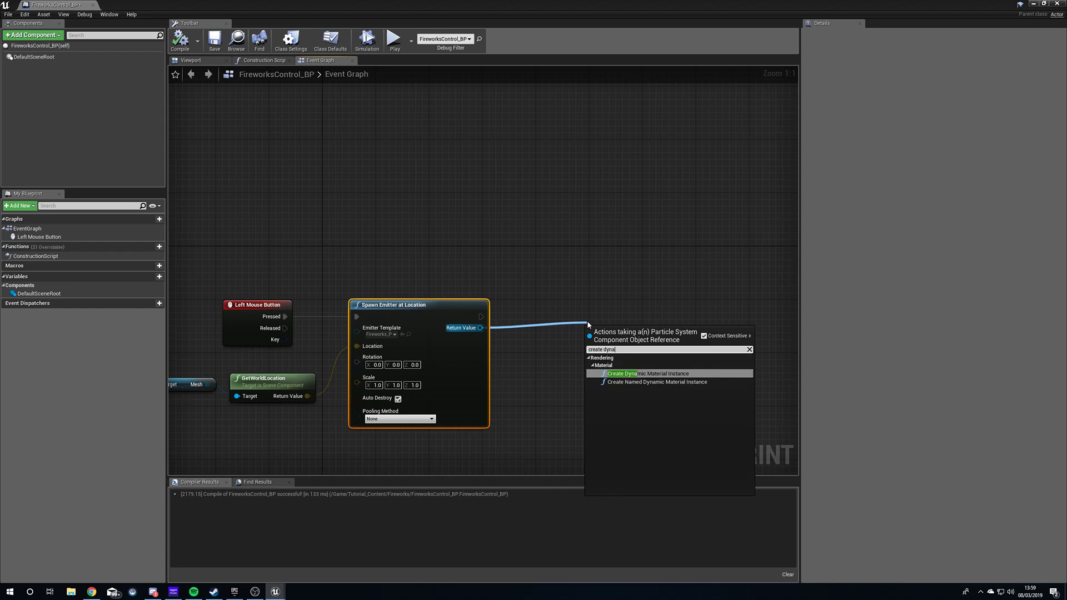
pyautogui.press('Return')
pyautogui.moveTo(624, 342); pyautogui.dragTo(594, 309)
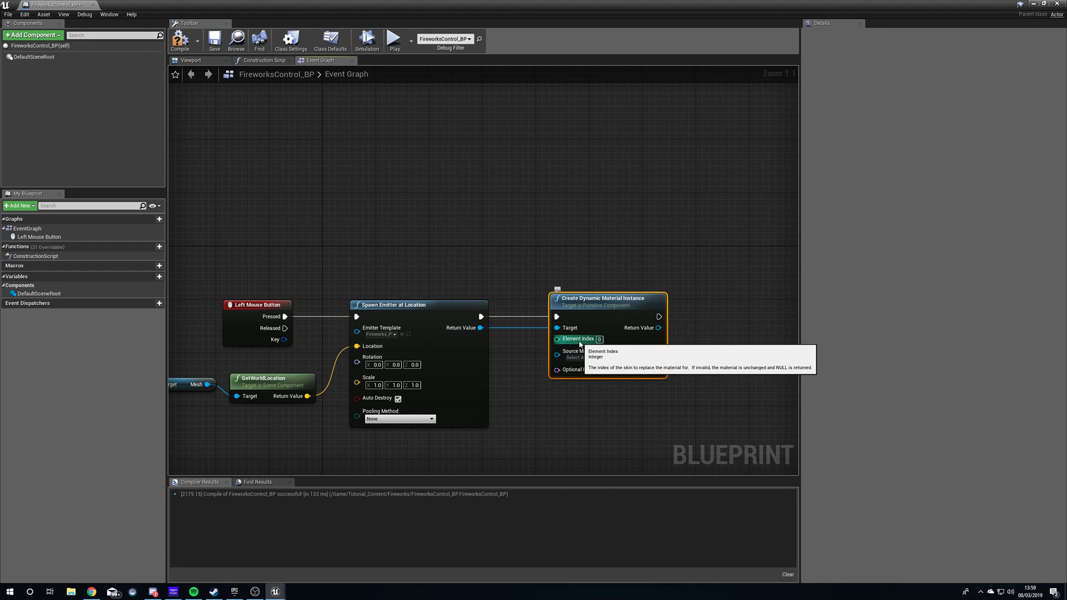
# Step: Set the Create Dynamic Material Instance node's Element Index to 2 and its Source Material to FireworksDotTwo_M
pyautogui.click(601, 339)
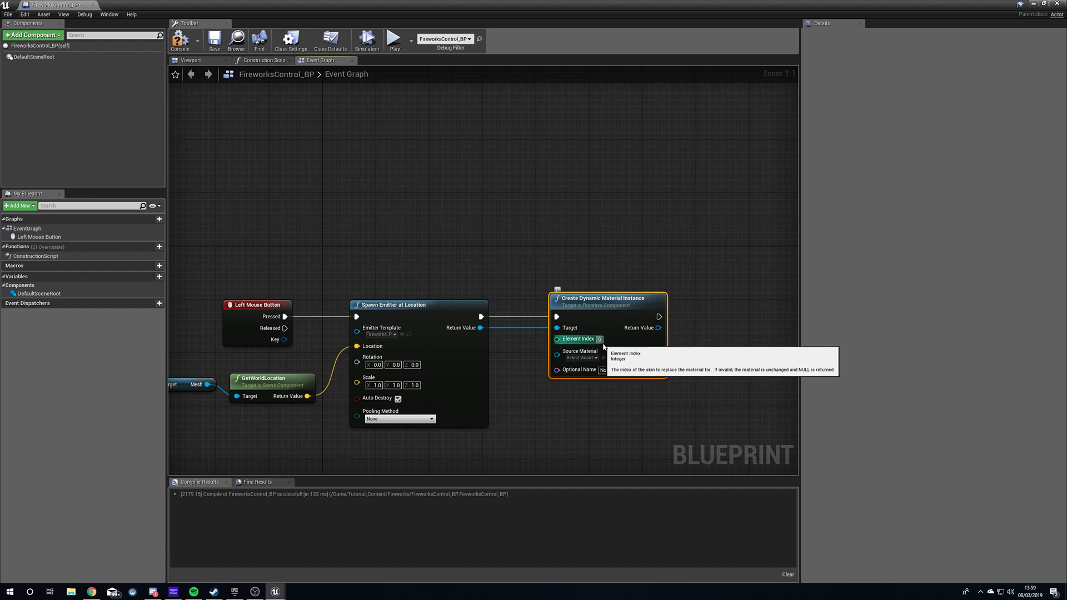
pyautogui.moveTo(543, 232); pyautogui.dragTo(714, 383)
pyautogui.click(672, 287)
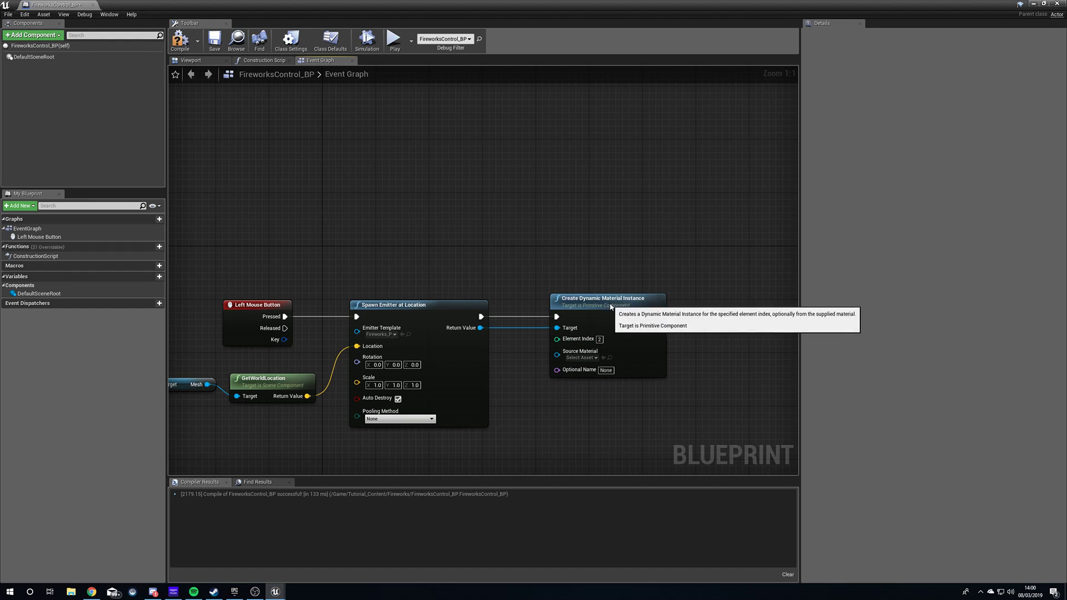
pyautogui.moveTo(607, 300); pyautogui.dragTo(620, 300)
pyautogui.click(594, 357)
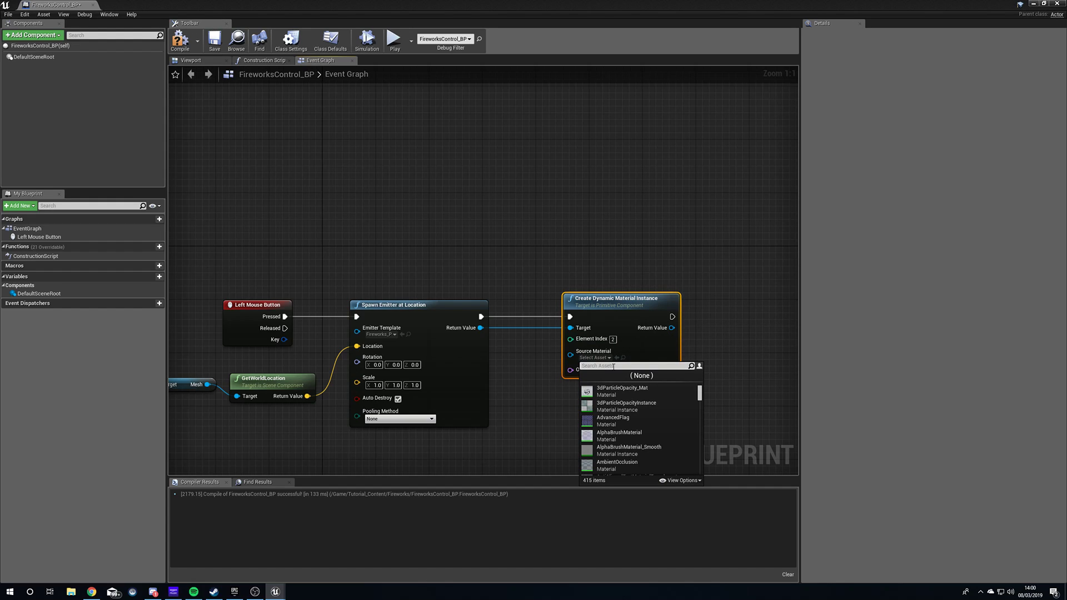
pyautogui.write('dottwo')
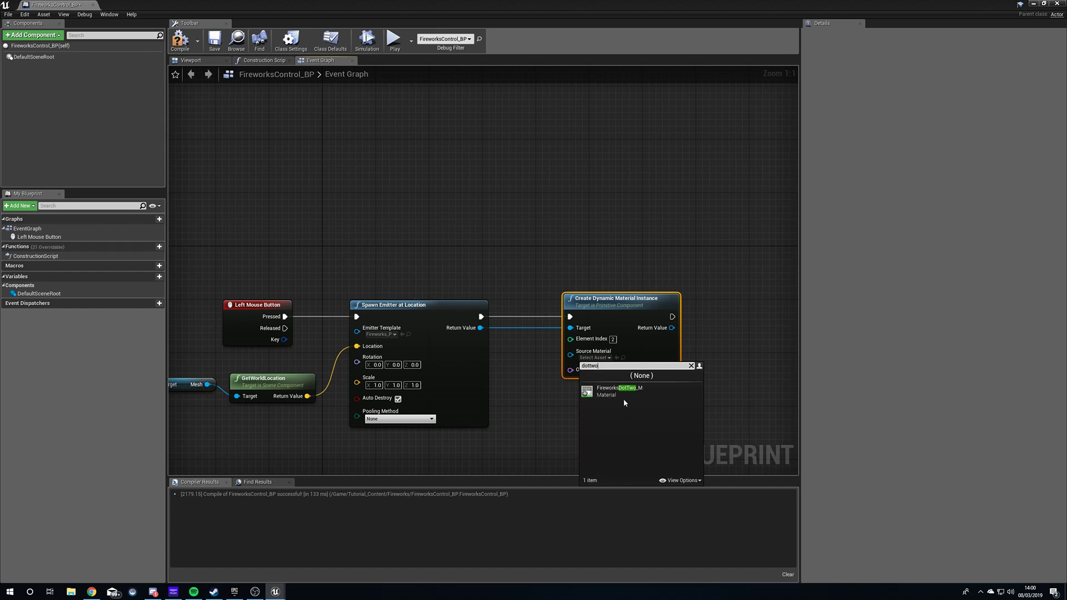
pyautogui.press('Return')
# Step: Add a Set Material node from Spawn Emitter at Location's Return Value, place it after Create Dynamic Material Instance, and set its Element Index to 2
pyautogui.moveTo(634, 296); pyautogui.dragTo(607, 329, button='right')
pyautogui.moveTo(303, 314); pyautogui.dragTo(391, 408)
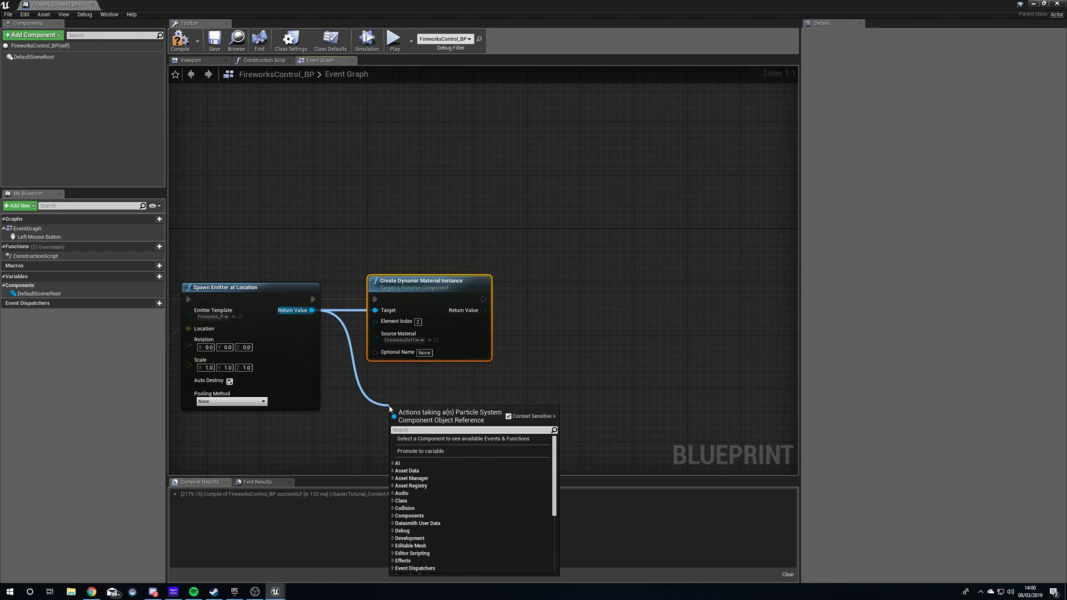
pyautogui.write('set mat')
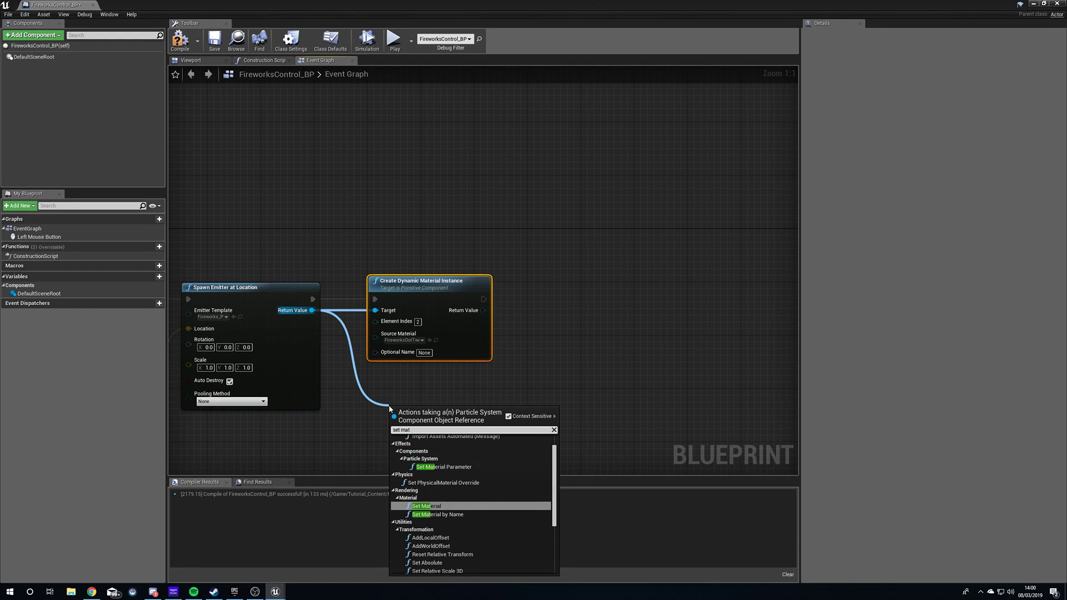
pyautogui.press('Return')
pyautogui.moveTo(443, 455); pyautogui.dragTo(661, 322)
pyautogui.write('2')
pyautogui.click(721, 380)
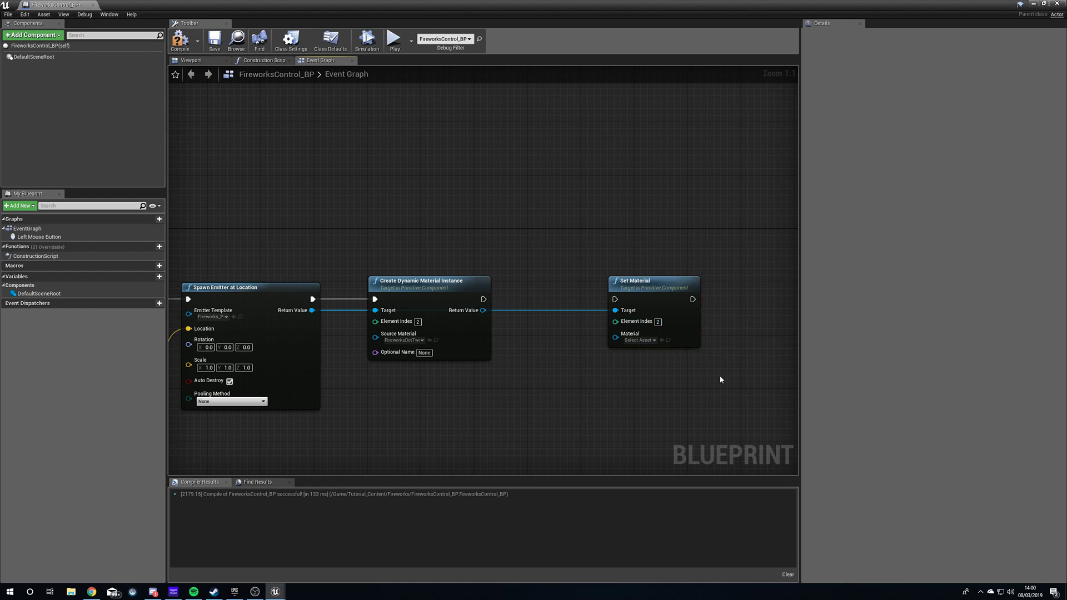
# Step: Duplicate the Set Material node, place the copy beside the original, and set its Element Index to 3
pyautogui.moveTo(649, 377); pyautogui.dragTo(499, 375, button='right')
pyautogui.hotkey('ctrl', 'w')
pyautogui.moveTo(622, 329); pyautogui.dragTo(635, 282)
pyautogui.click(623, 322)
pyautogui.click(608, 421)
# Step: Feed the dynamic material instance into both Set Material nodes' Material inputs and chain their execution after Create Dynamic Material Instance
pyautogui.moveTo(333, 310); pyautogui.dragTo(466, 332)
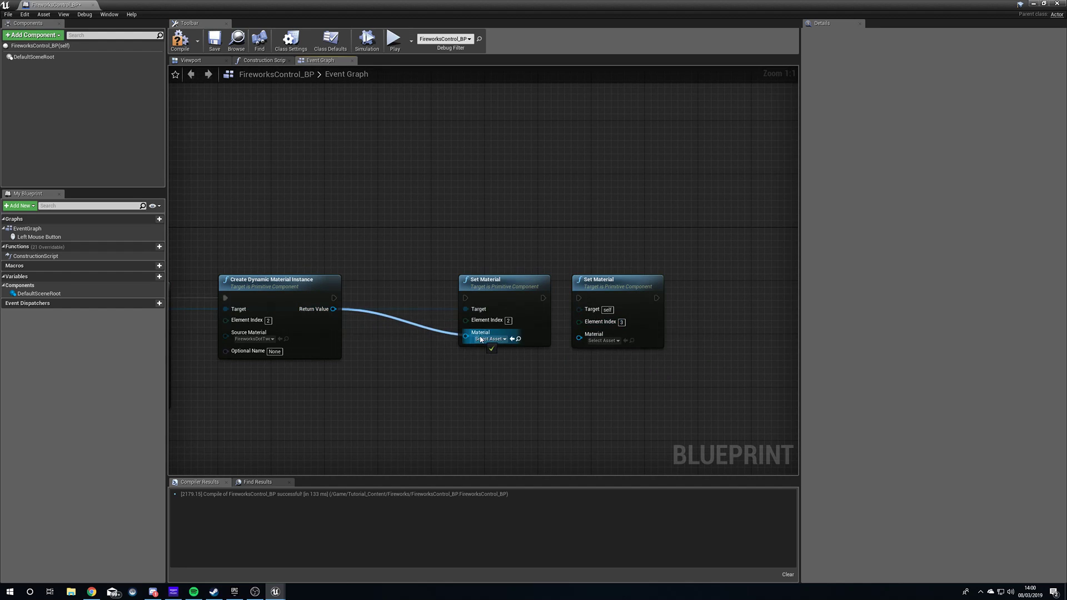
pyautogui.moveTo(333, 309); pyautogui.dragTo(584, 345)
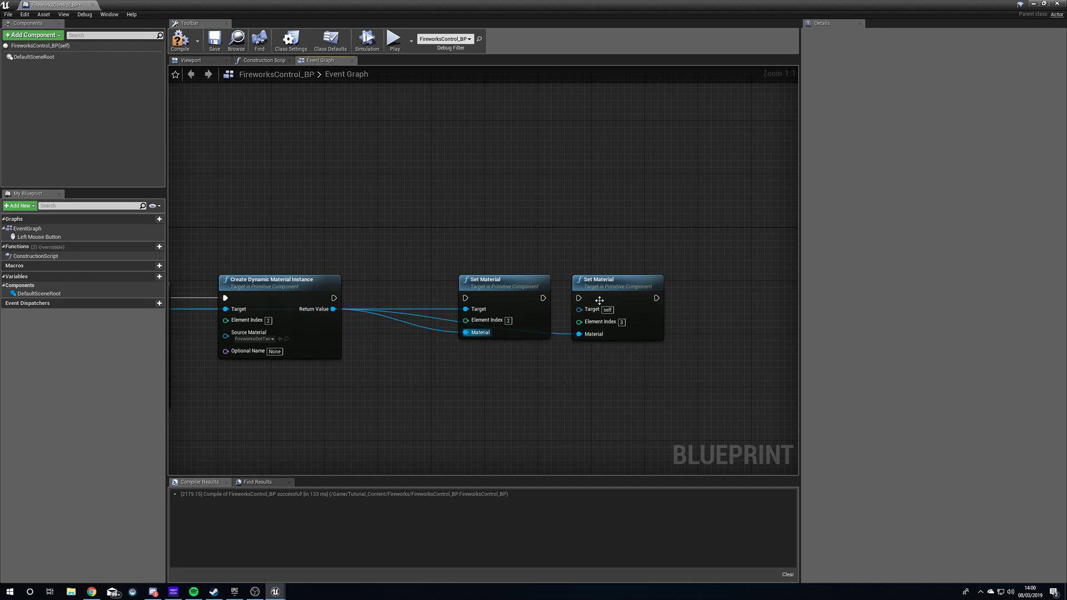
pyautogui.moveTo(584, 285); pyautogui.dragTo(617, 286)
pyautogui.moveTo(514, 287); pyautogui.dragTo(520, 287)
pyautogui.moveTo(333, 298); pyautogui.dragTo(474, 298)
pyautogui.moveTo(550, 298); pyautogui.dragTo(614, 301)
# Step: Move both Set Material nodes farther from Create Dynamic Material Instance to make room between them
pyautogui.moveTo(478, 408); pyautogui.dragTo(534, 414, button='right')
pyautogui.moveTo(546, 241); pyautogui.dragTo(773, 373)
pyautogui.moveTo(657, 410); pyautogui.dragTo(573, 446, button='right')
pyautogui.moveTo(488, 332); pyautogui.dragTo(621, 340)
pyautogui.moveTo(548, 419); pyautogui.dragTo(512, 424, button='right')
pyautogui.moveTo(372, 422); pyautogui.dragTo(489, 408, button='right')
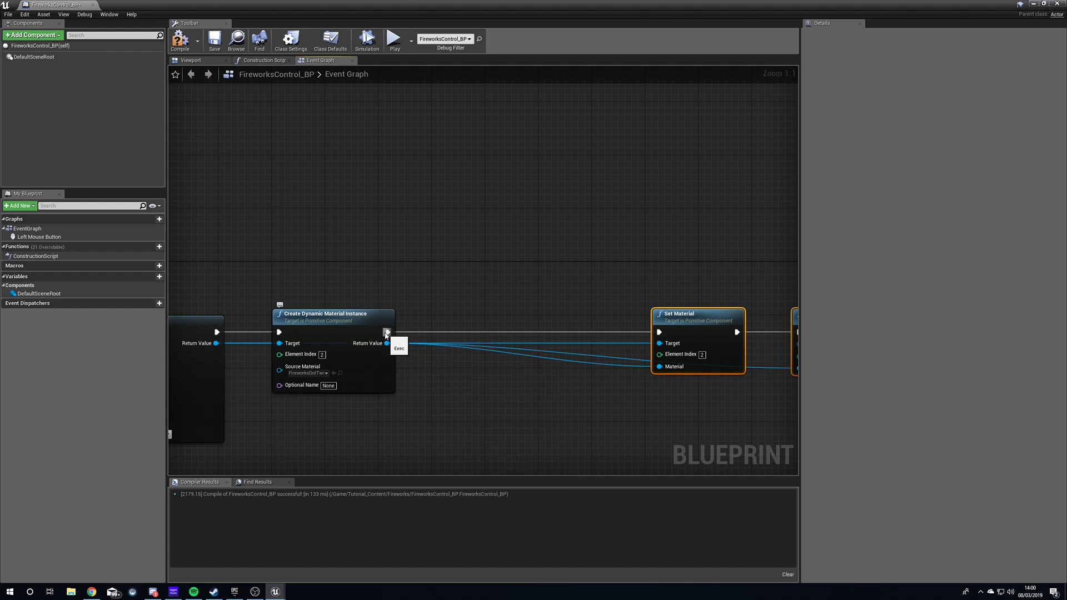
# Step: Add a Set Vector Parameter Value node from Create Dynamic Material Instance's Return Value and set its Parameter Name to Colour
pyautogui.moveTo(387, 344); pyautogui.dragTo(468, 396)
pyautogui.write('set vecto')
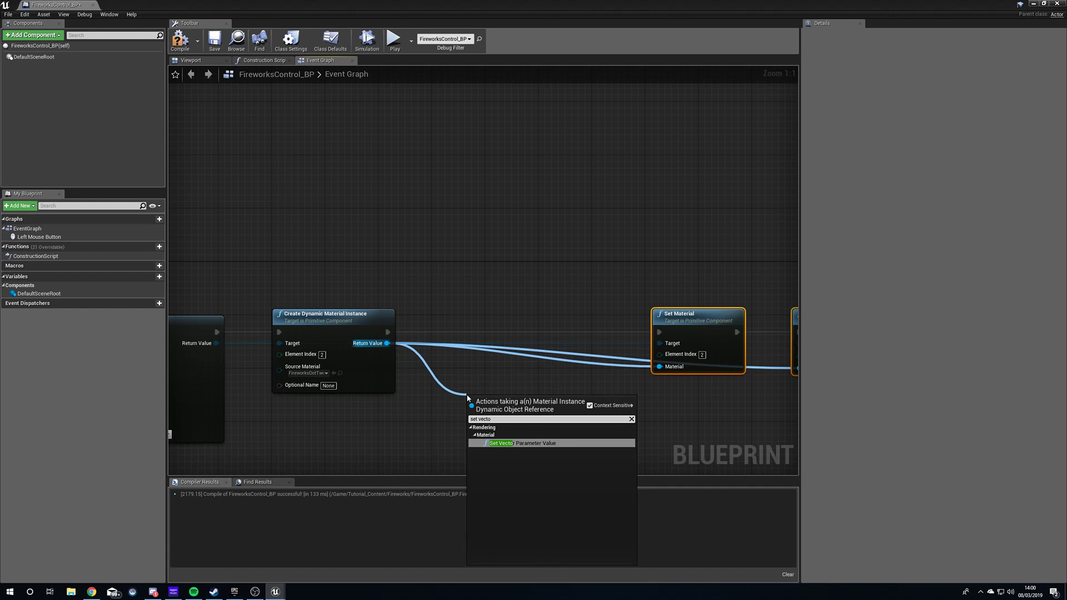
pyautogui.press('Return')
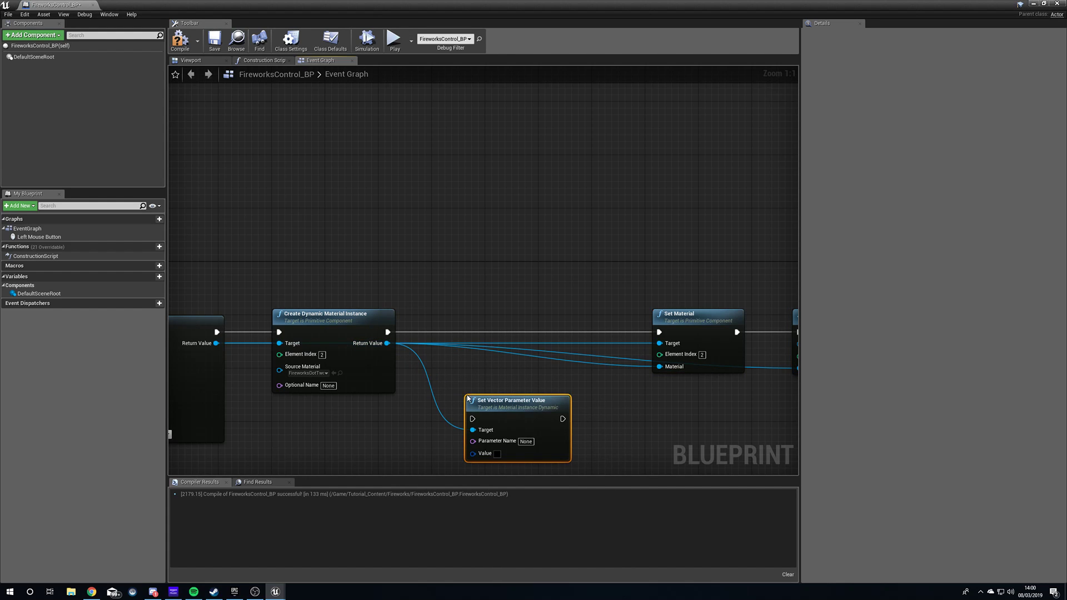
pyautogui.click(526, 415)
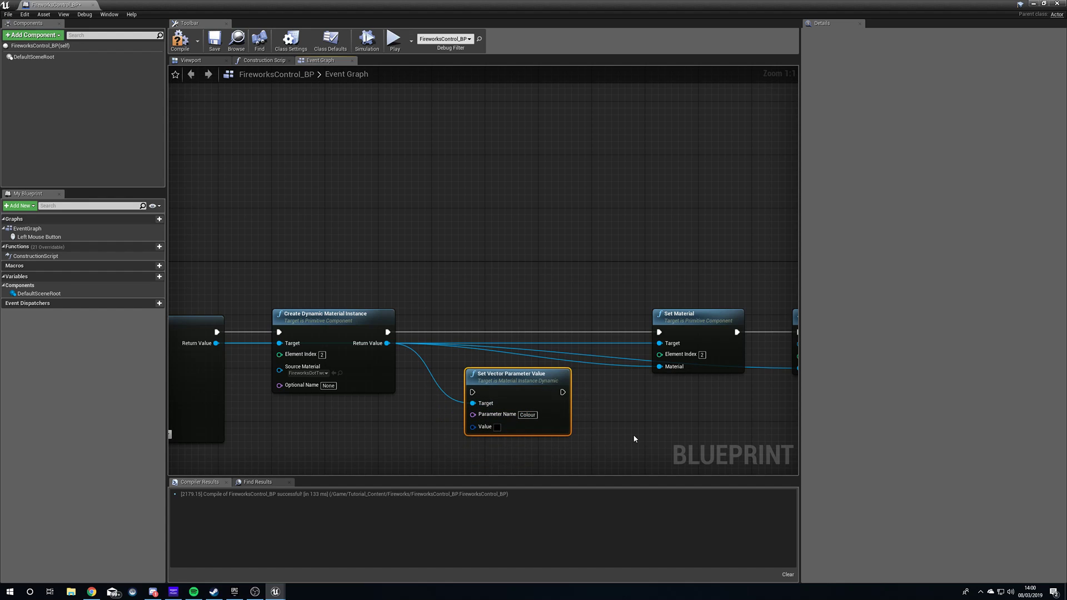
# Step: Route execution from Create Dynamic Material Instance through Set Vector Parameter Value to the first Set Material node, and position the new node between them
pyautogui.moveTo(388, 332); pyautogui.dragTo(475, 395)
pyautogui.click(532, 385)
pyautogui.moveTo(388, 333); pyautogui.dragTo(472, 344)
pyautogui.moveTo(556, 345); pyautogui.dragTo(660, 333)
pyautogui.moveTo(530, 330); pyautogui.dragTo(556, 378)
# Step: Set the Set Vector Parameter Value node's Value to pure red at full brightness and compile the blueprint
pyautogui.moveTo(507, 429); pyautogui.dragTo(547, 381, button='right')
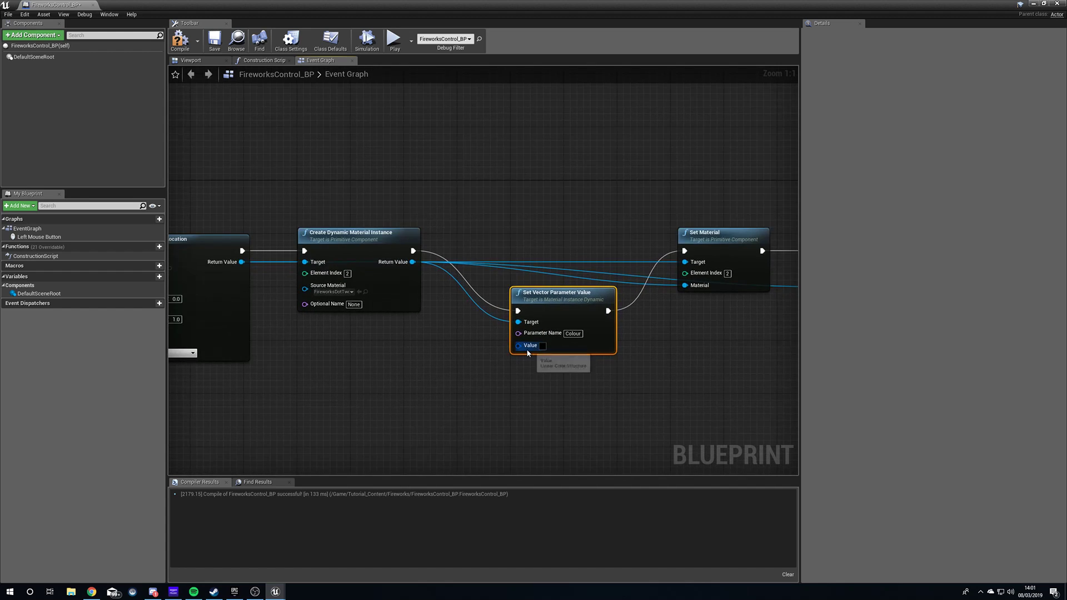
pyautogui.click(543, 346)
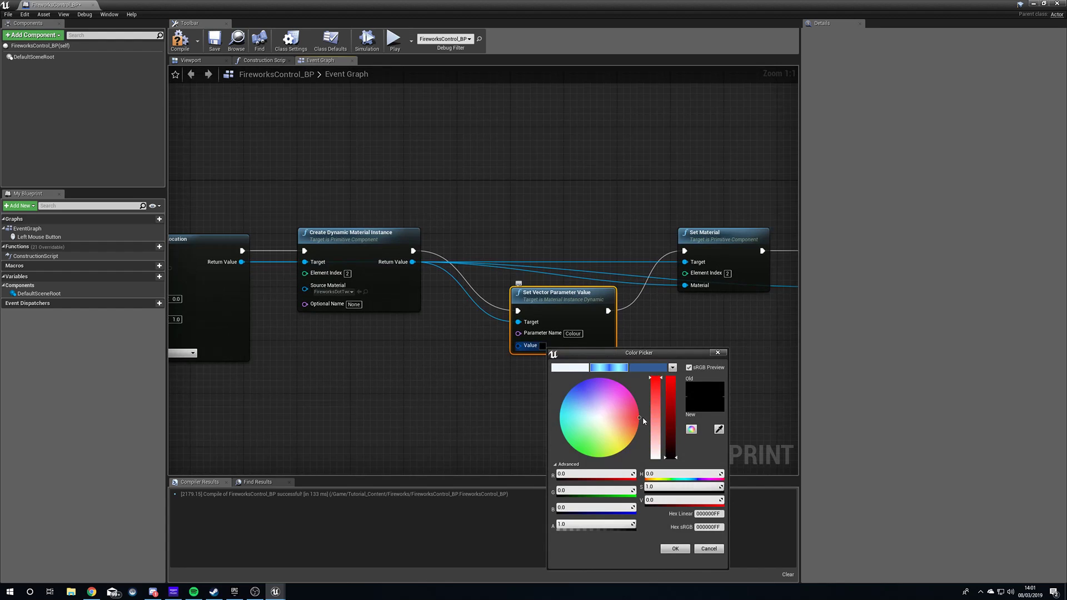
pyautogui.moveTo(670, 409); pyautogui.dragTo(670, 377)
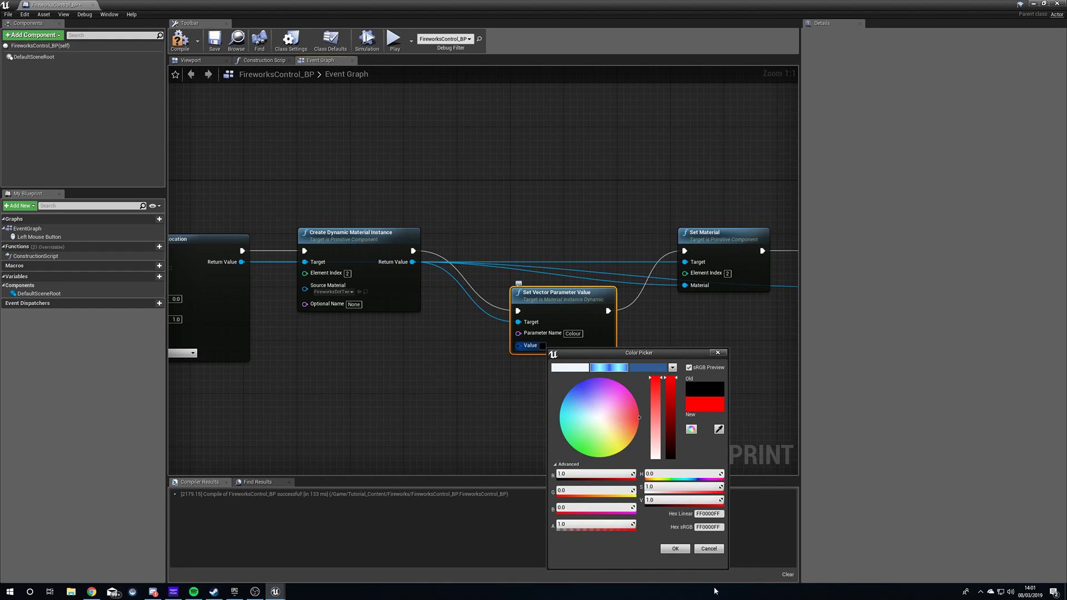
pyautogui.click(676, 550)
pyautogui.click(182, 42)
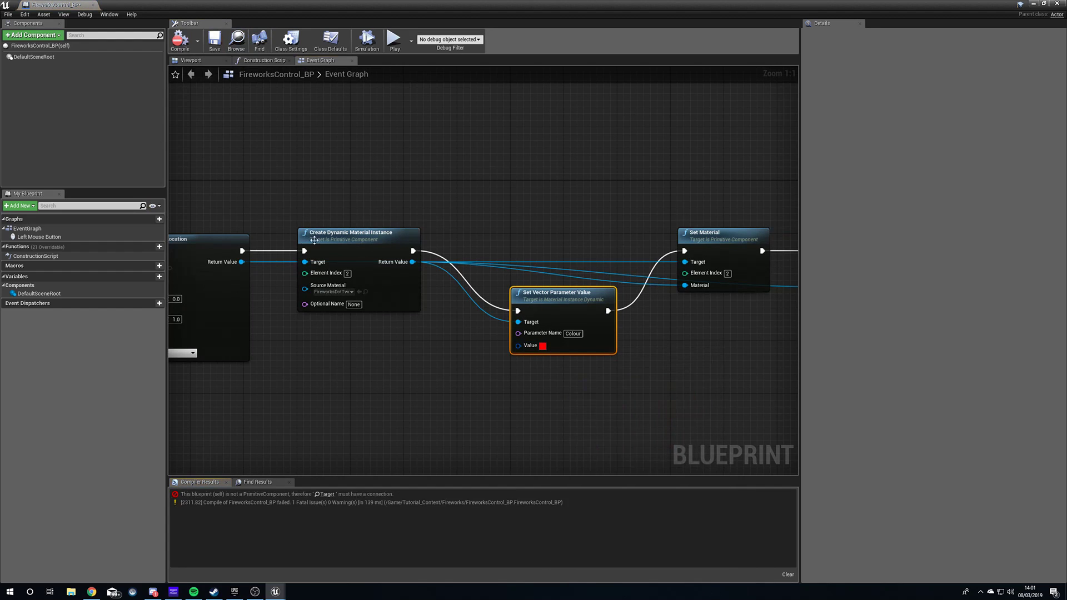
# Step: Connect Spawn Emitter at Location's Return Value to the second Set Material node's Target and recompile the blueprint
pyautogui.moveTo(496, 350); pyautogui.dragTo(246, 370, button='right')
pyautogui.moveTo(529, 280); pyautogui.dragTo(605, 292, button='right')
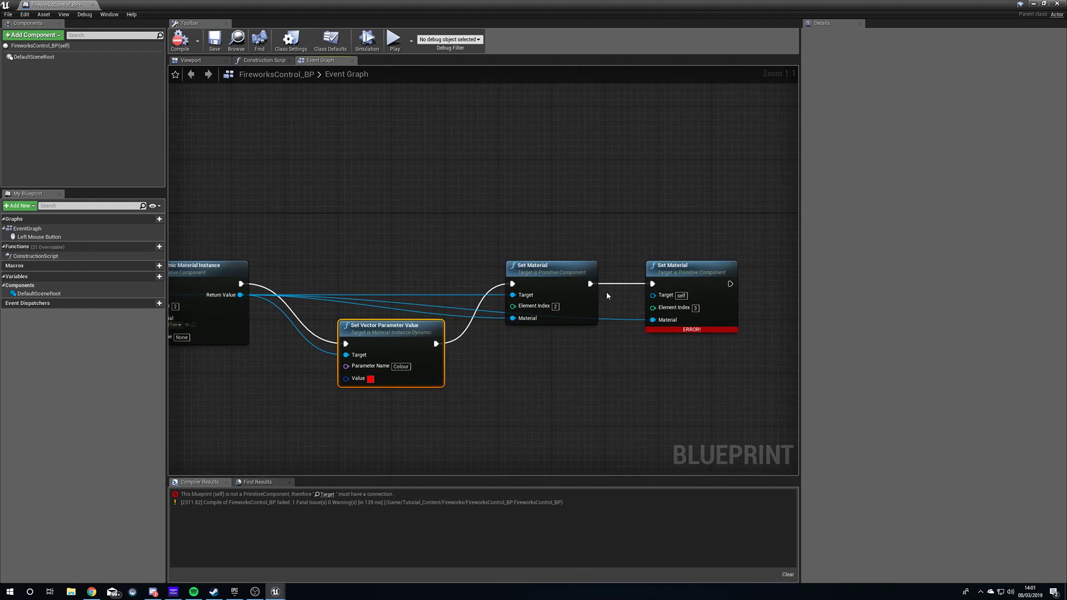
pyautogui.moveTo(314, 294); pyautogui.dragTo(457, 298, button='right')
pyautogui.moveTo(210, 297); pyautogui.dragTo(554, 305)
pyautogui.click(179, 40)
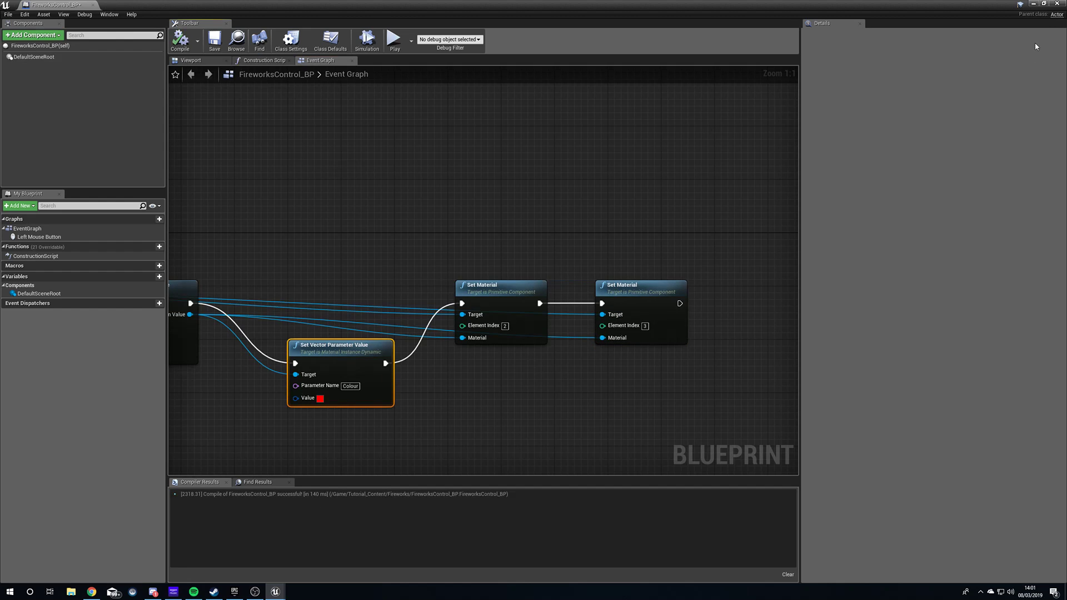
# Step: Play the level from the main editor to check the colour of the launched fireworks
pyautogui.click(1035, 4)
pyautogui.click(487, 30)
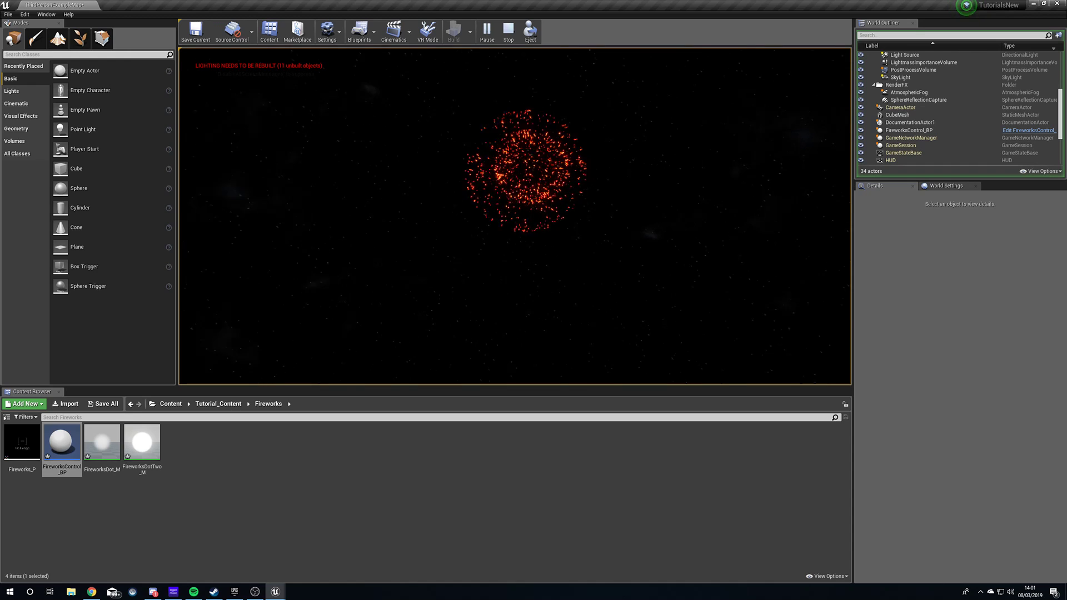
pyautogui.press('Escape')
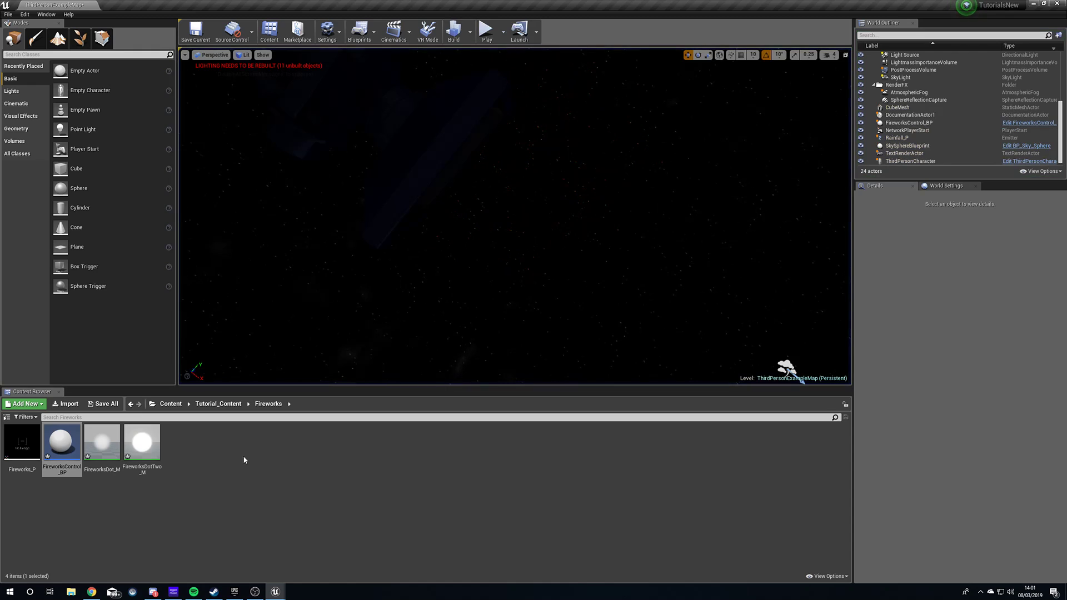
# Step: Reopen FireworksControl_BP and promote Set Vector Parameter Value's Value input to a variable named Colour Selection
pyautogui.doubleClick(65, 450)
pyautogui.moveTo(269, 380); pyautogui.dragTo(541, 346, button='right')
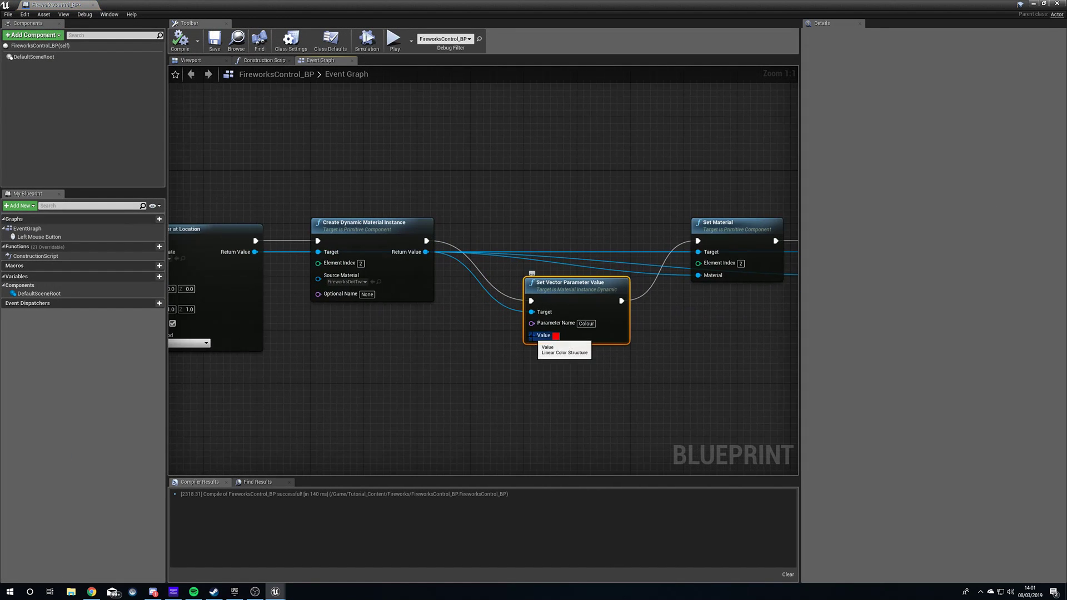
pyautogui.rightClick(531, 336)
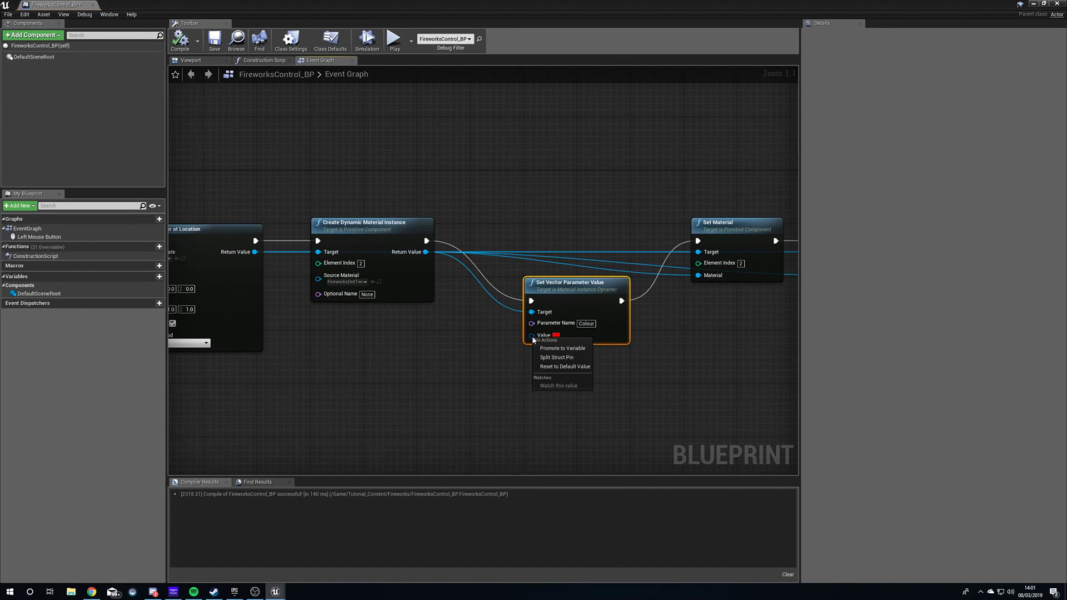
pyautogui.click(566, 349)
pyautogui.moveTo(476, 290); pyautogui.dragTo(425, 344)
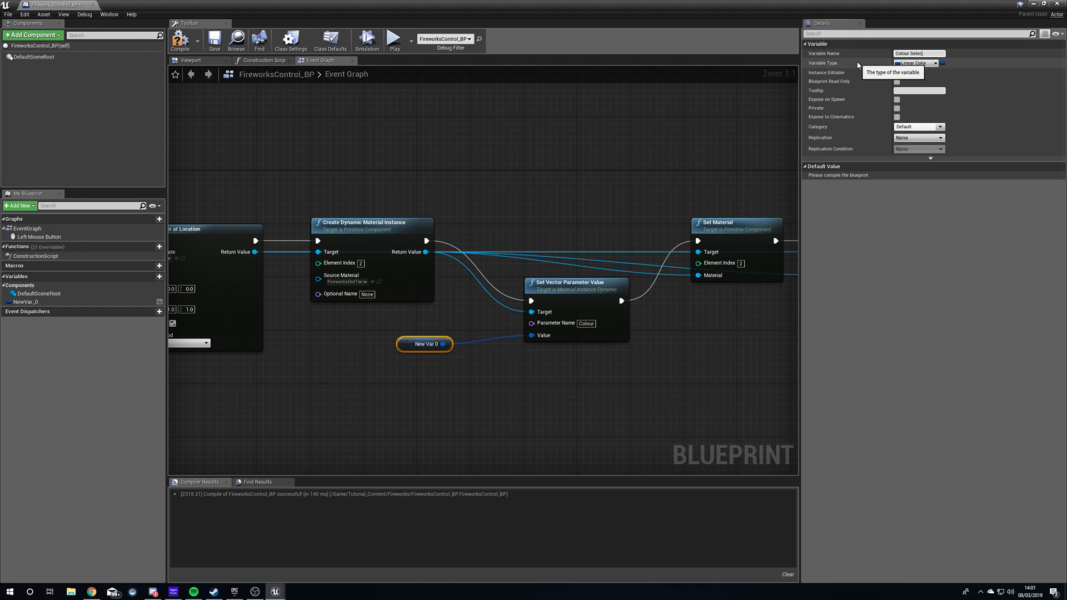
pyautogui.press('Return')
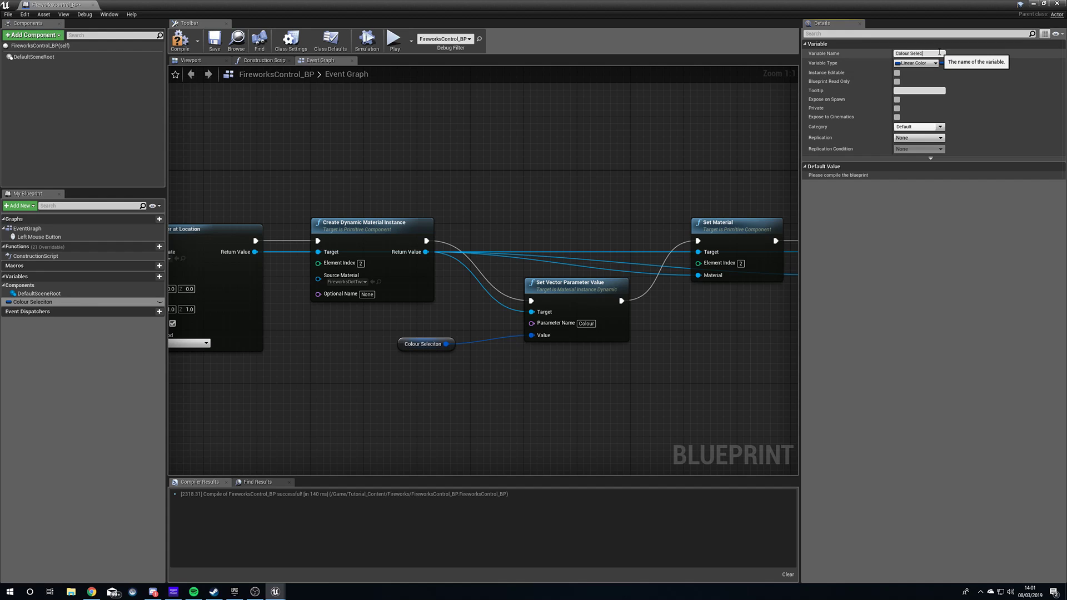
pyautogui.write('ion')
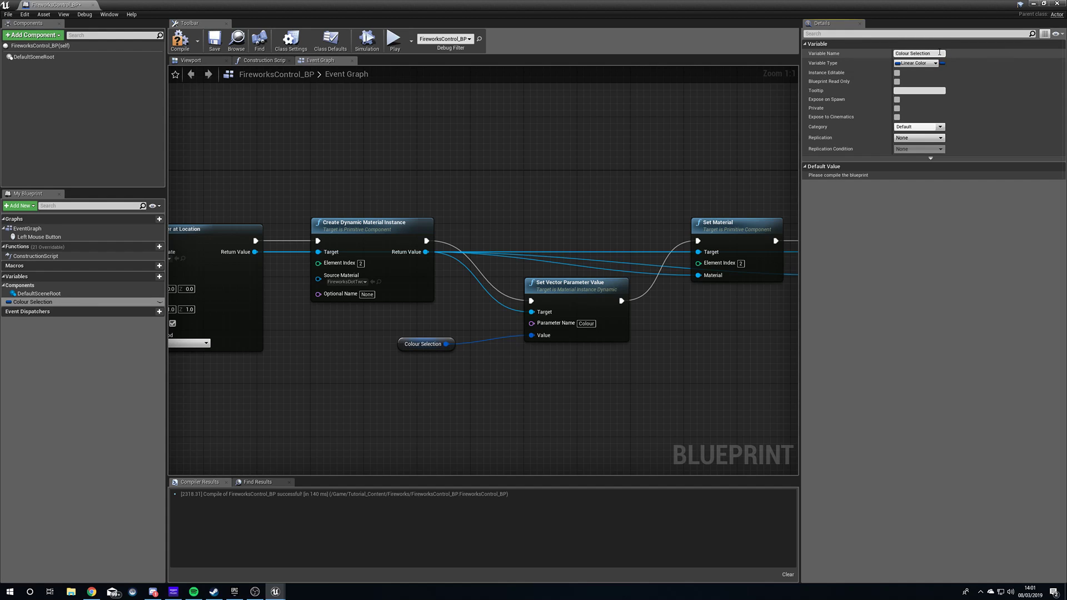
pyautogui.press('Return')
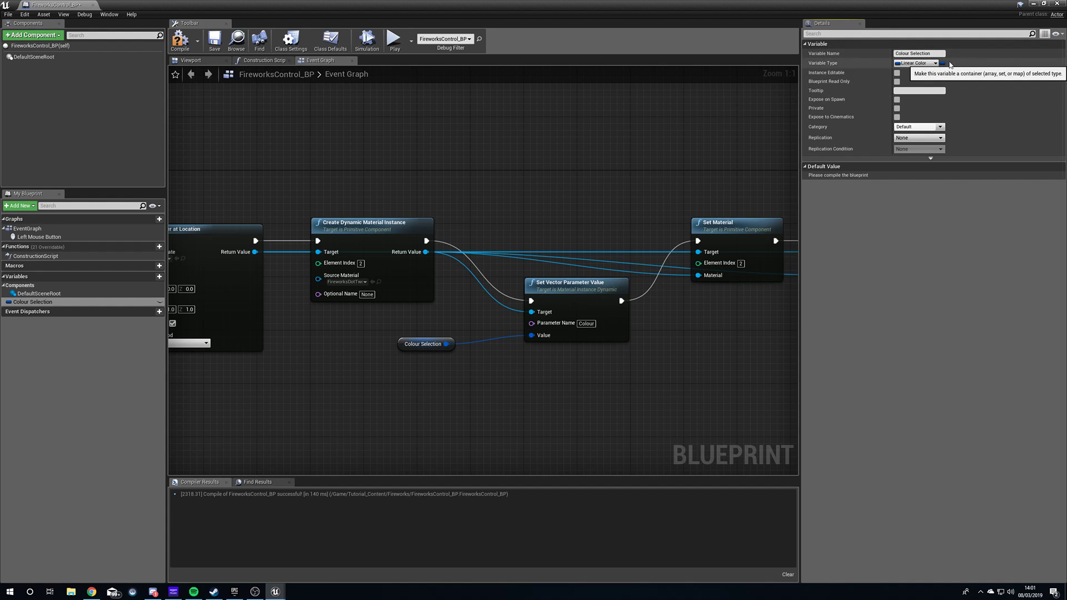
# Step: Change the Colour Selection variable's type to a Linear Color array and dismiss the reference search
pyautogui.click(943, 63)
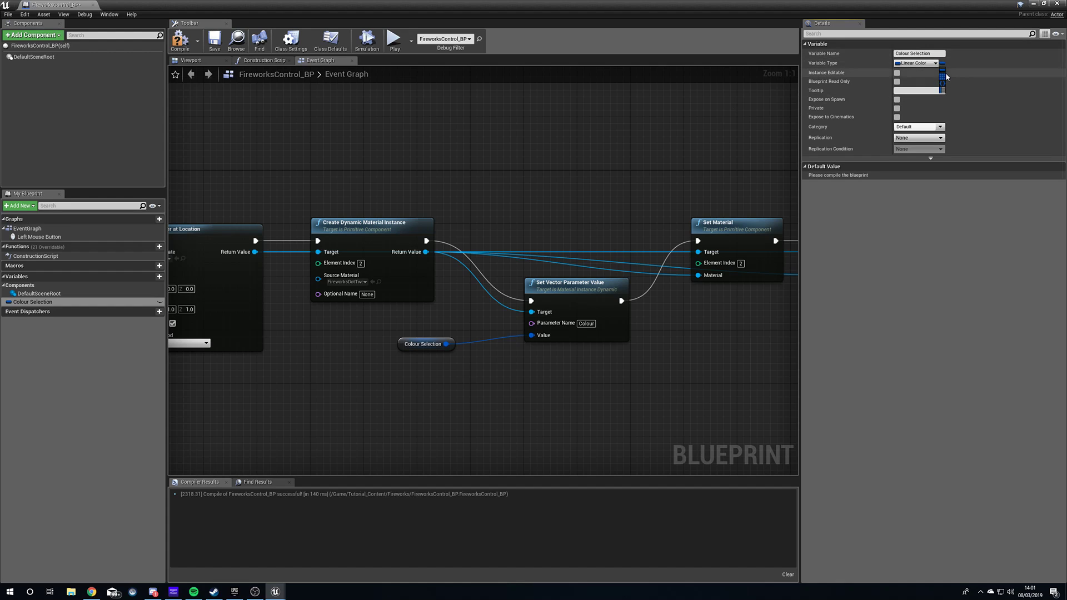
pyautogui.click(945, 81)
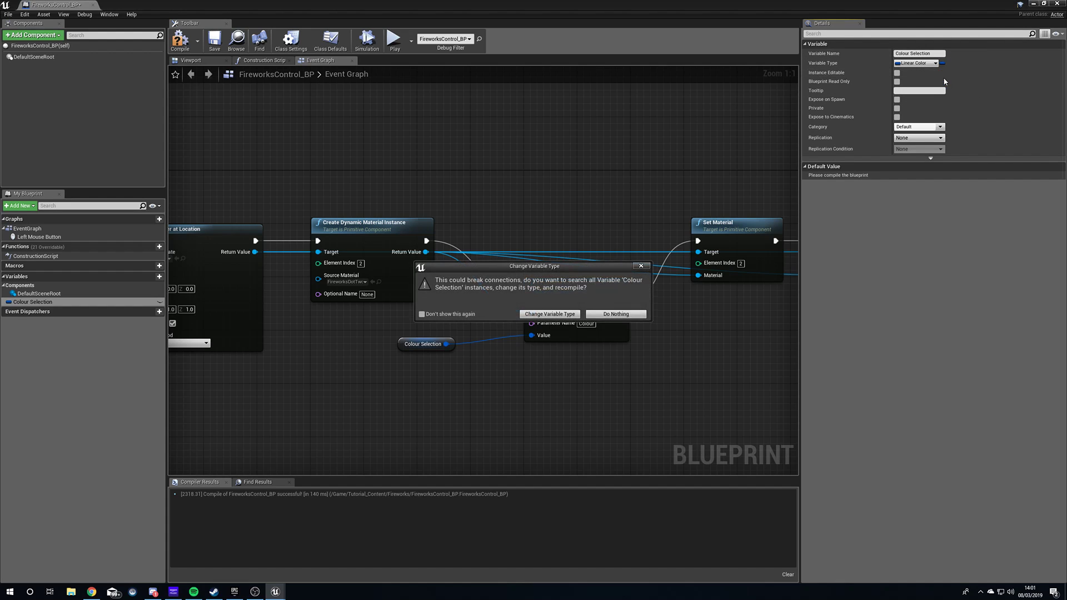
pyautogui.click(549, 315)
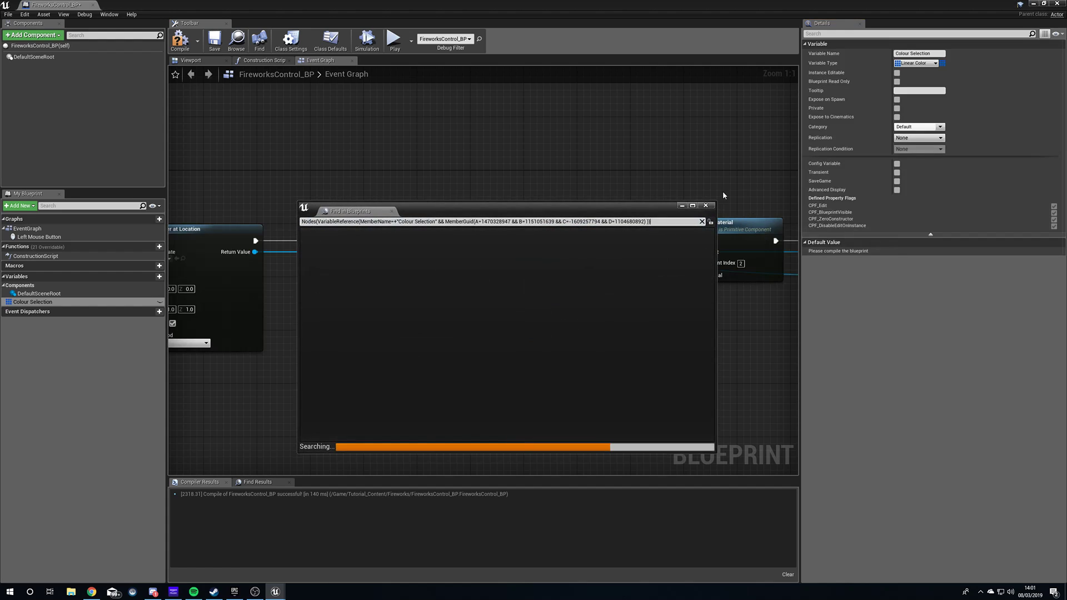
pyautogui.click(706, 206)
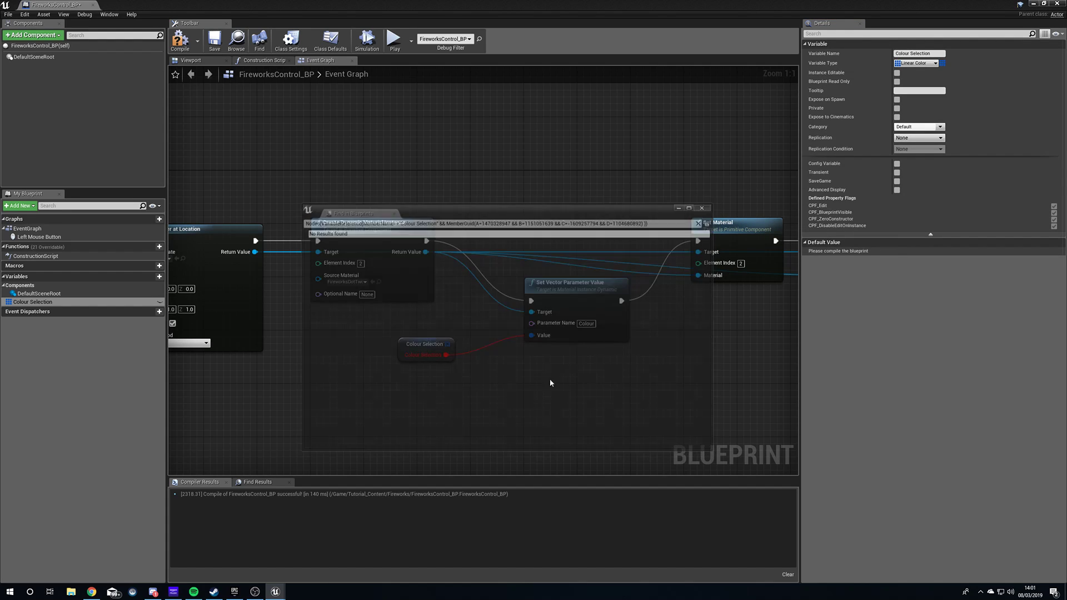
# Step: Break the invalid link from Colour Selection to Value, move the variable node aside, and compile the blueprint
pyautogui.keyDown('alt'); pyautogui.click(446, 355); pyautogui.keyUp('alt')
pyautogui.moveTo(402, 348); pyautogui.dragTo(368, 355)
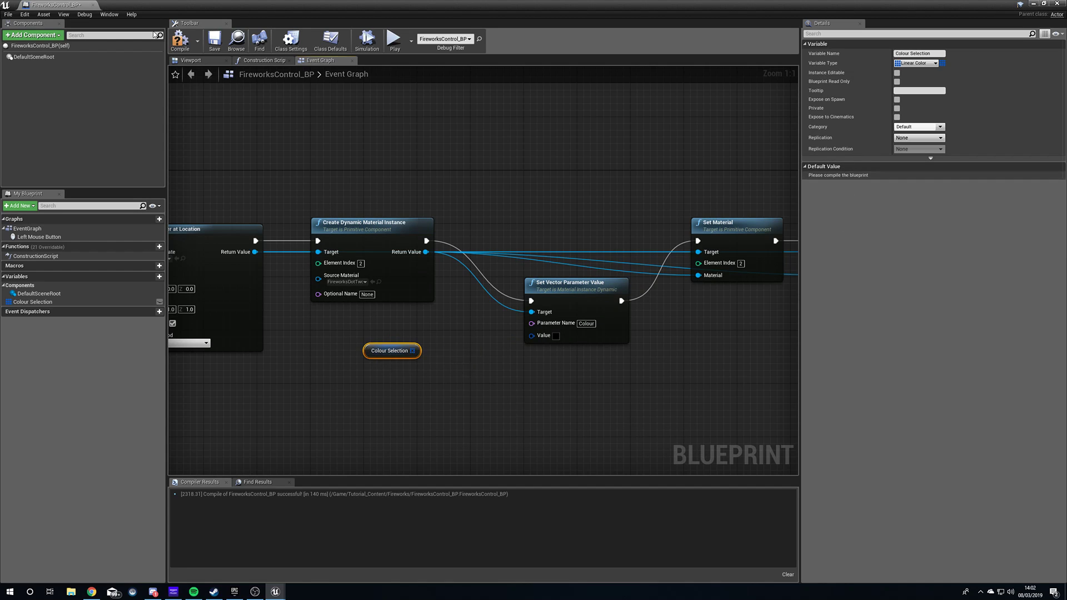
pyautogui.click(181, 39)
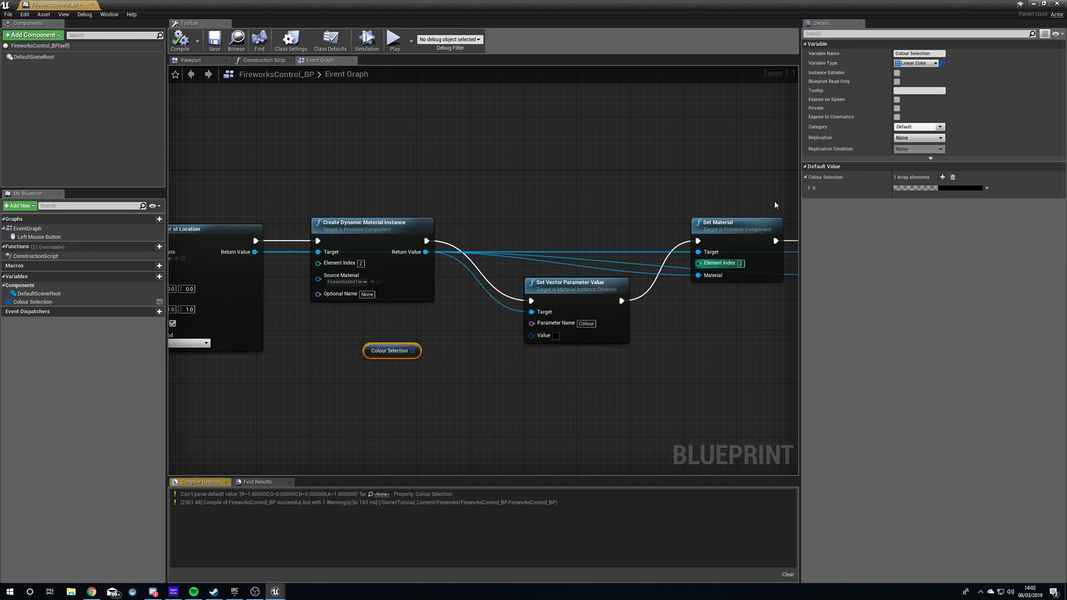
# Step: Add five more elements to the Colour Selection array's default value
pyautogui.click(943, 177)
pyautogui.click(942, 177)
pyautogui.click(943, 178)
pyautogui.click(943, 178)
pyautogui.click(943, 177)
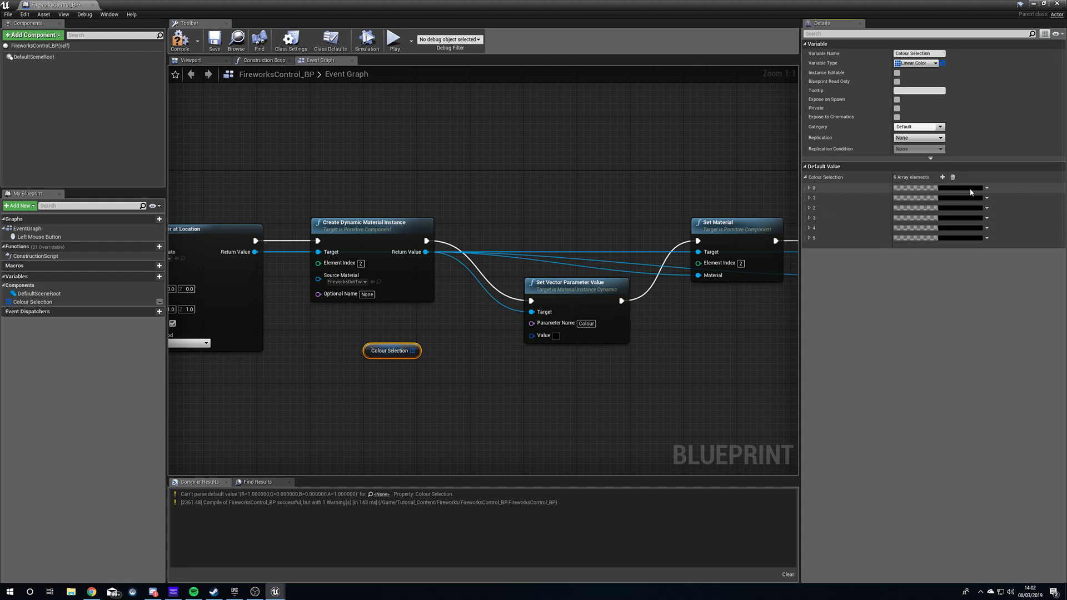
# Step: Set element 0 of the Colour Selection array to bright cyan
pyautogui.click(971, 190)
pyautogui.click(800, 264)
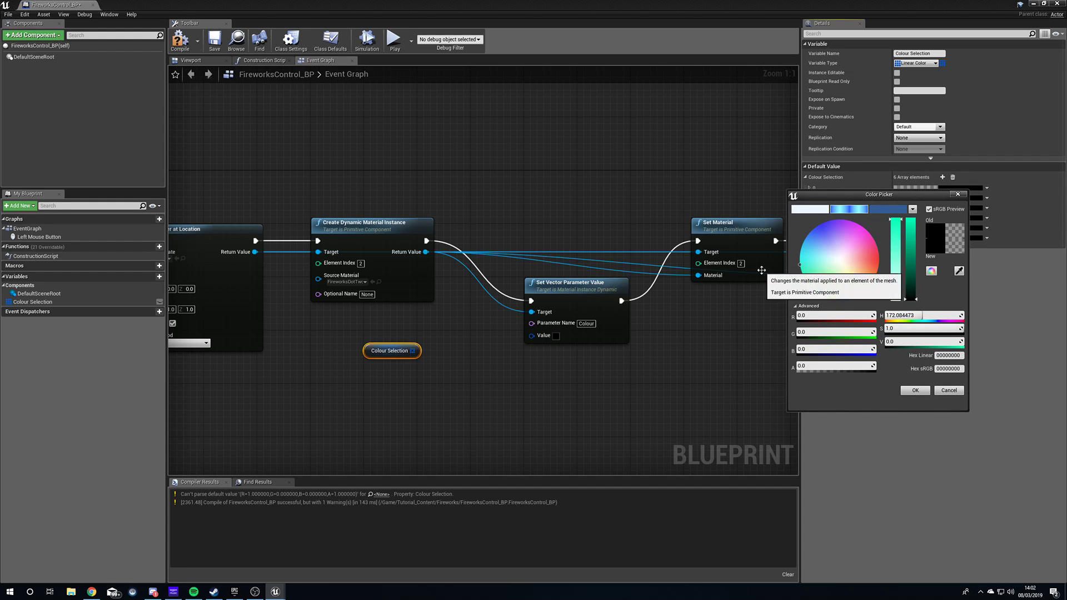
pyautogui.click(916, 390)
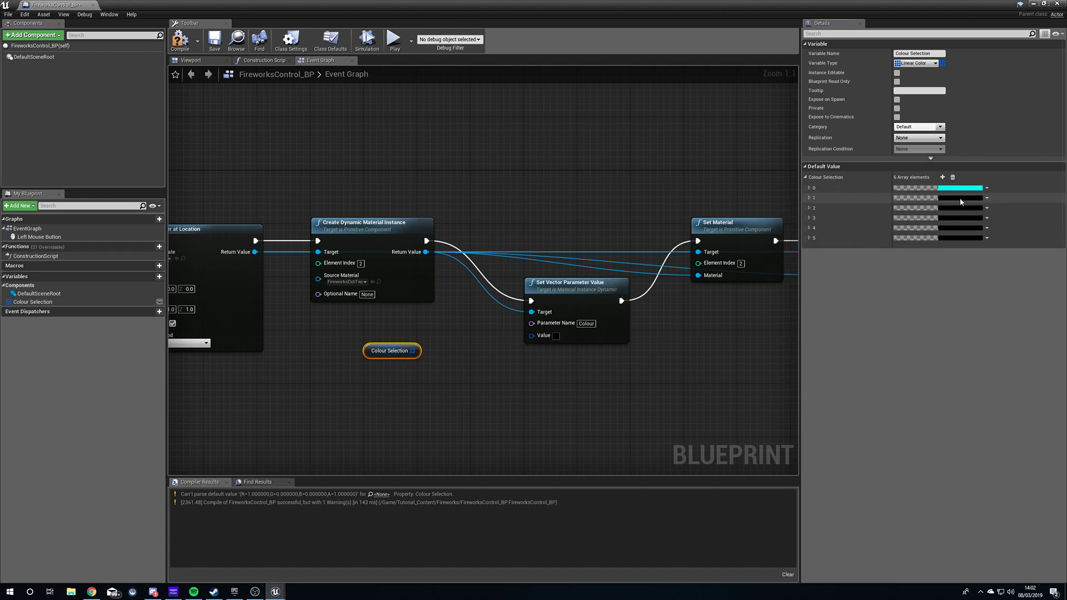
# Step: Set element 1 of the Colour Selection array to bright red, hex sRGB FF290000
pyautogui.click(967, 197)
pyautogui.click(870, 272)
pyautogui.moveTo(900, 302); pyautogui.dragTo(907, 229)
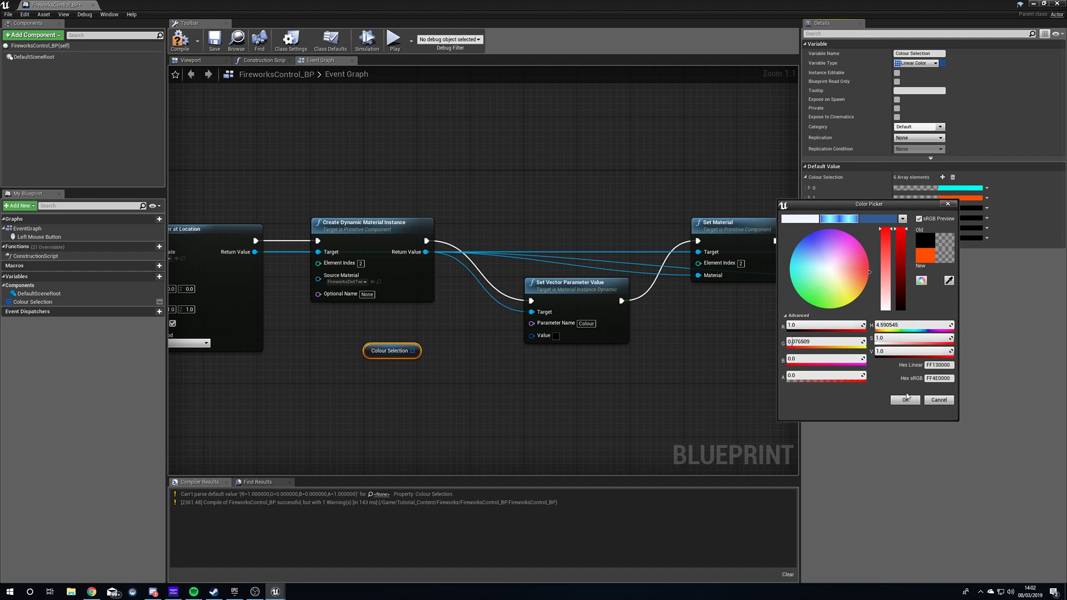
pyautogui.moveTo(871, 282); pyautogui.dragTo(881, 271)
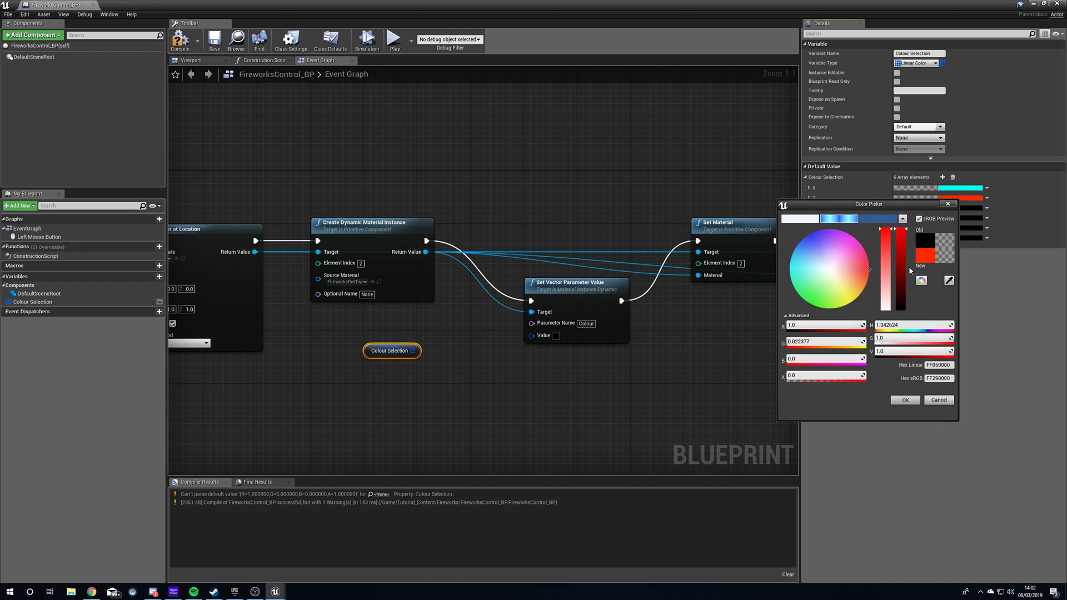
pyautogui.click(897, 400)
# Step: Set element 2 of the Colour Selection array to bright green
pyautogui.click(967, 208)
pyautogui.moveTo(801, 311); pyautogui.dragTo(798, 322)
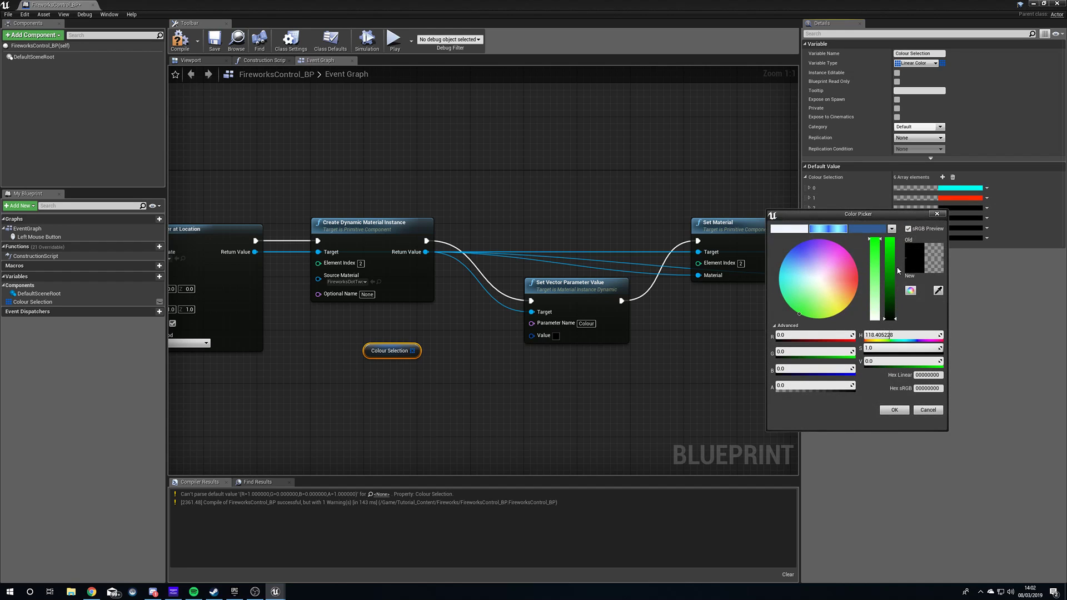
pyautogui.moveTo(901, 270); pyautogui.dragTo(882, 211)
pyautogui.click(906, 410)
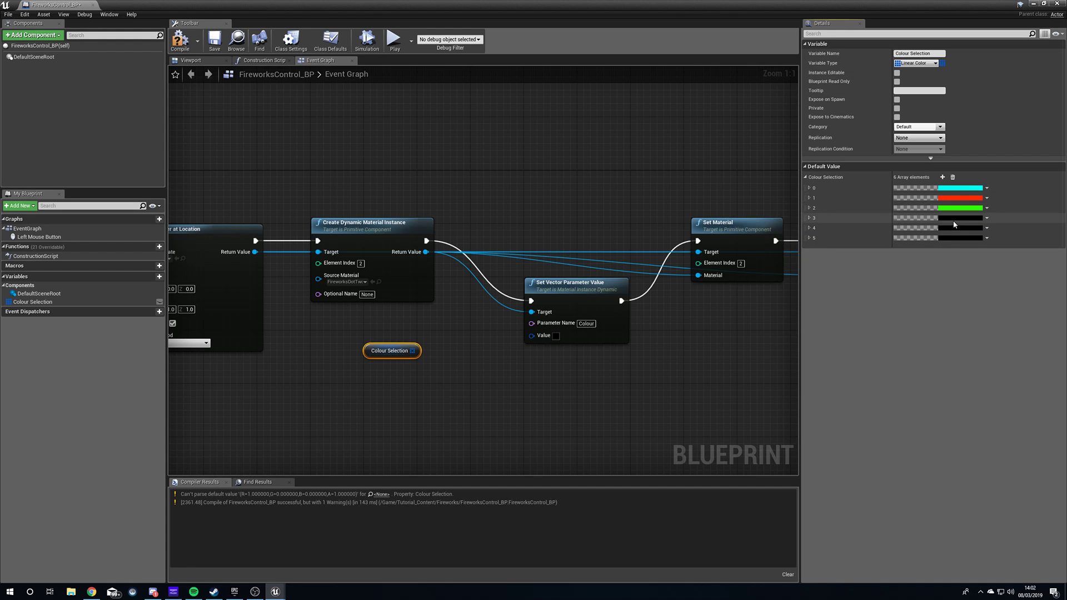
# Step: Set element 3 of the Colour Selection array to bright yellow
pyautogui.click(968, 217)
pyautogui.click(856, 312)
pyautogui.moveTo(857, 314); pyautogui.dragTo(851, 333)
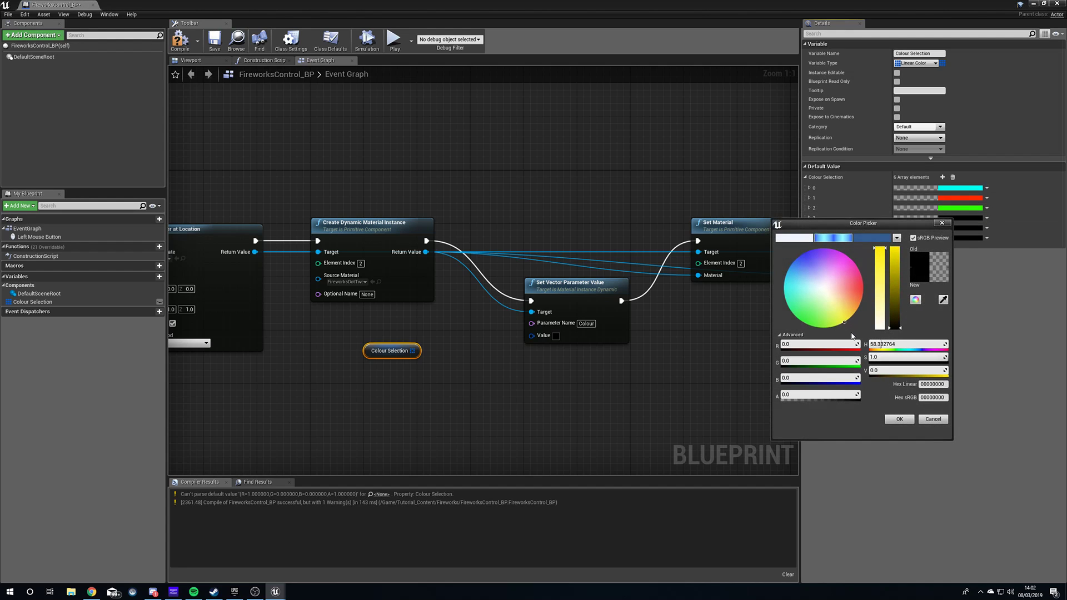
pyautogui.moveTo(897, 283); pyautogui.dragTo(896, 245)
pyautogui.click(900, 420)
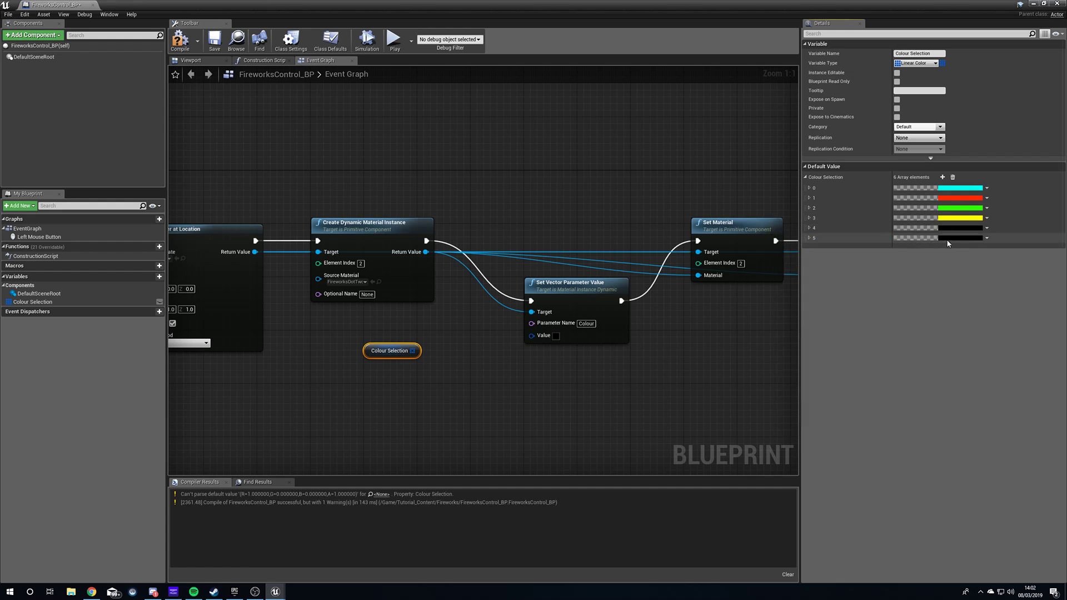
# Step: Set element 4 of the Colour Selection array to a full-brightness yellow-orange
pyautogui.click(967, 227)
pyautogui.click(851, 316)
pyautogui.moveTo(859, 324); pyautogui.dragTo(861, 328)
pyautogui.moveTo(898, 279); pyautogui.dragTo(899, 268)
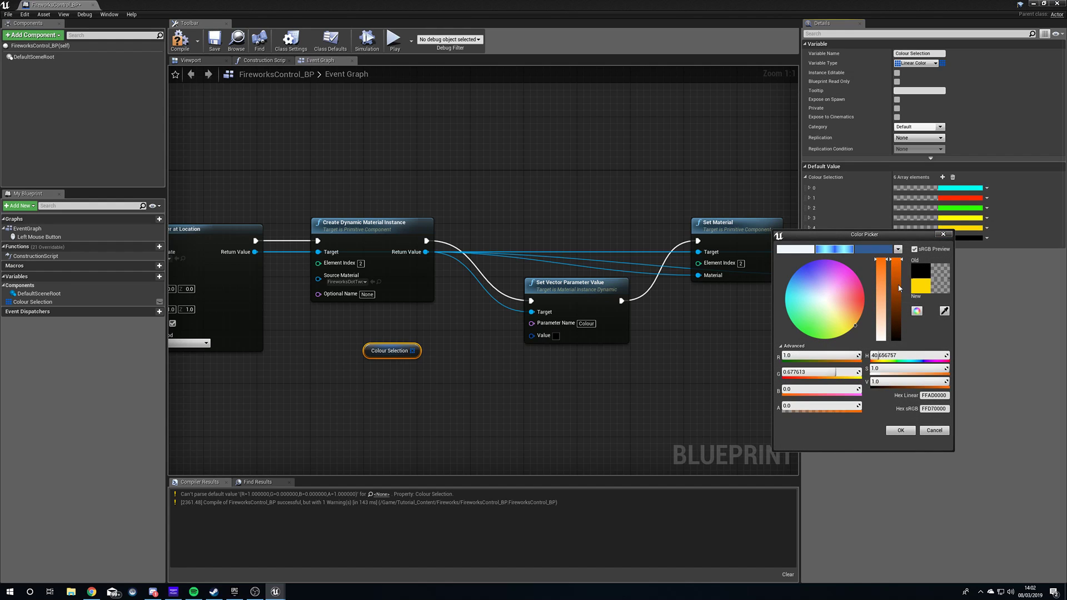
pyautogui.moveTo(852, 328); pyautogui.dragTo(858, 329)
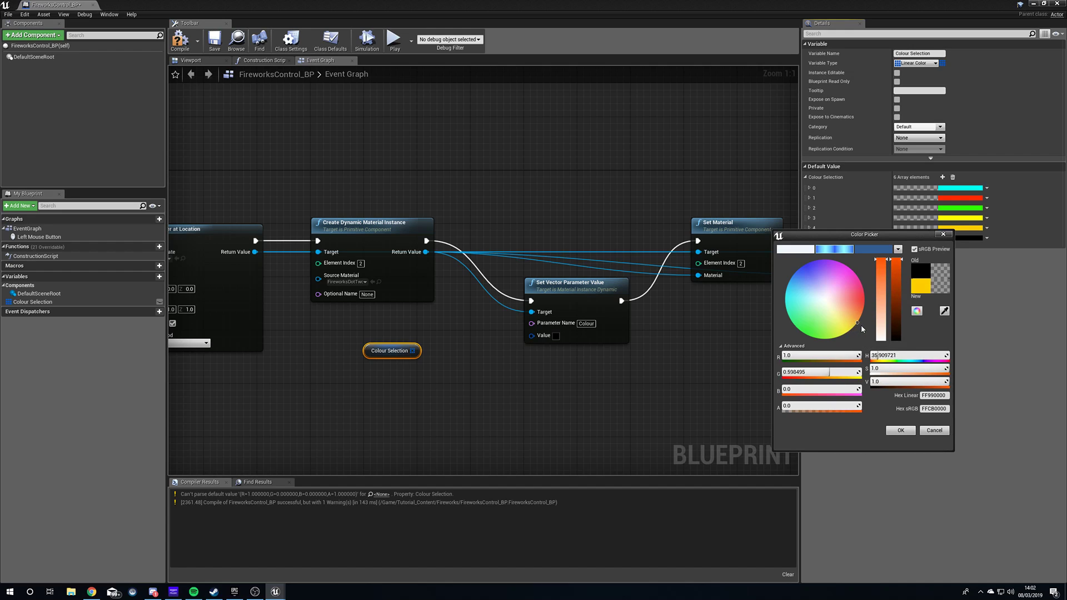
pyautogui.click(900, 430)
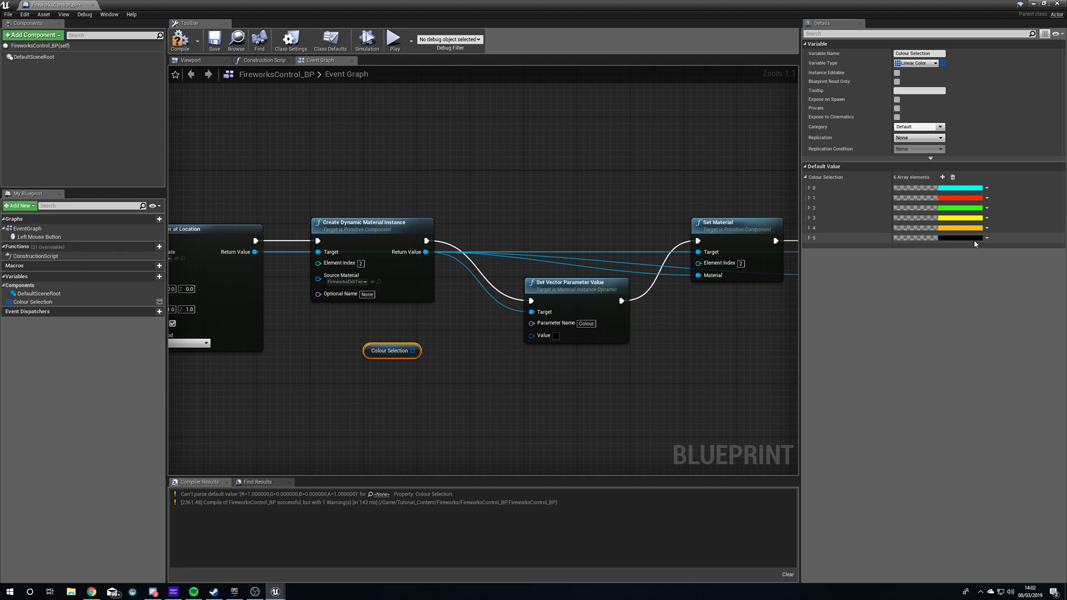
# Step: Set element 5 of the Colour Selection array to bright magenta
pyautogui.click(969, 238)
pyautogui.moveTo(856, 300); pyautogui.dragTo(918, 242)
pyautogui.click(915, 438)
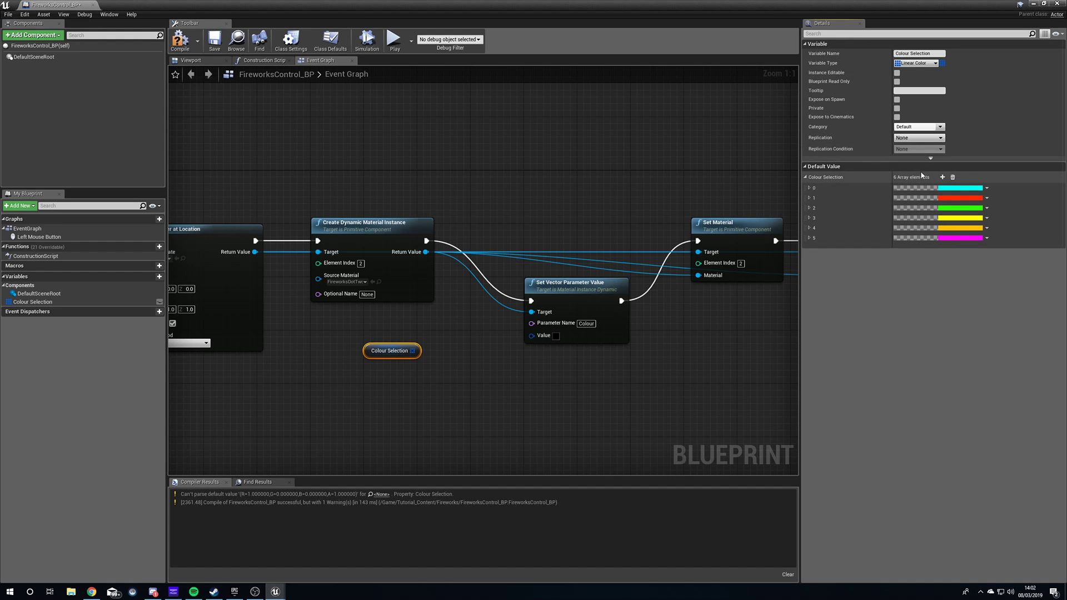
# Step: Add a Get (a copy) node from Colour Selection and connect its output to Value on Set Vector Parameter Value
pyautogui.moveTo(481, 410); pyautogui.dragTo(585, 401, button='right')
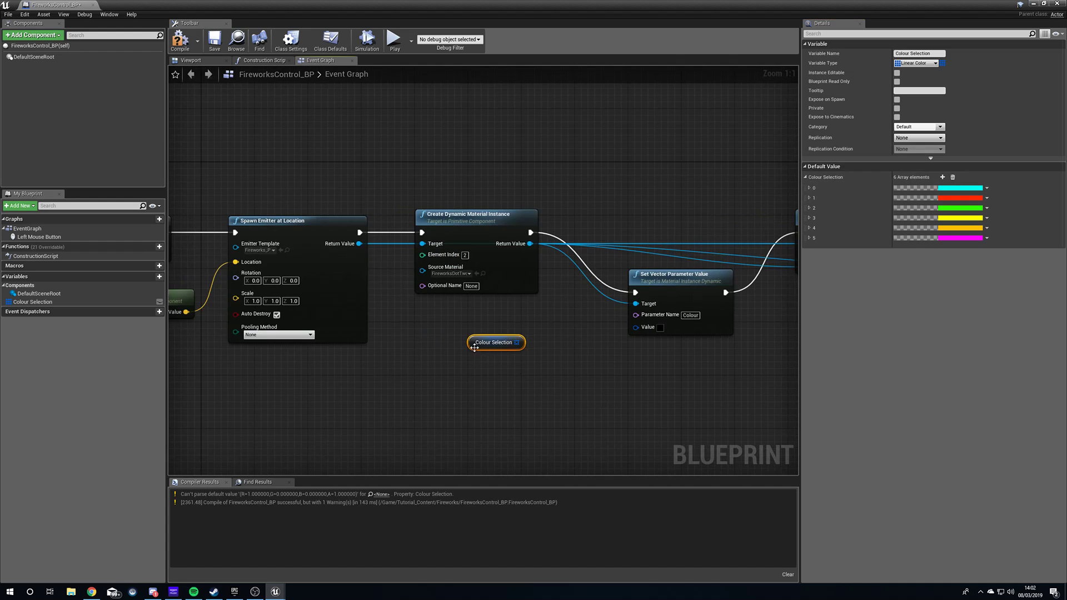
pyautogui.moveTo(500, 350)
pyautogui.mouseDown()
pyautogui.moveTo(513, 387)
pyautogui.moveTo(476, 351)
pyautogui.moveTo(486, 351)
pyautogui.mouseUp()
pyautogui.moveTo(484, 343); pyautogui.dragTo(508, 377)
pyautogui.write('get')
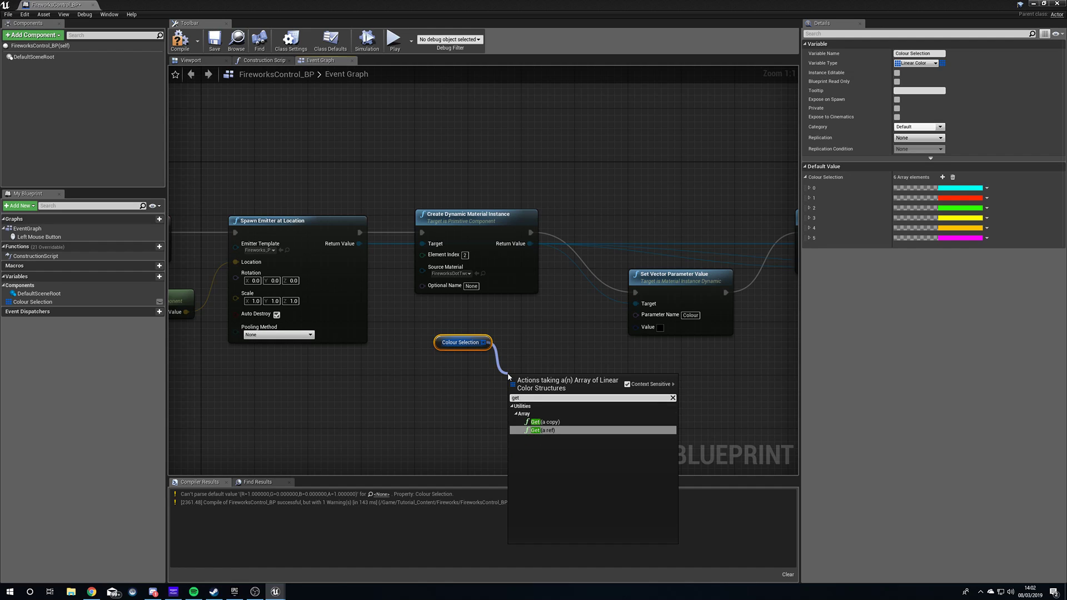
pyautogui.press('Up')
pyautogui.press('Return')
pyautogui.moveTo(531, 376); pyautogui.dragTo(648, 332)
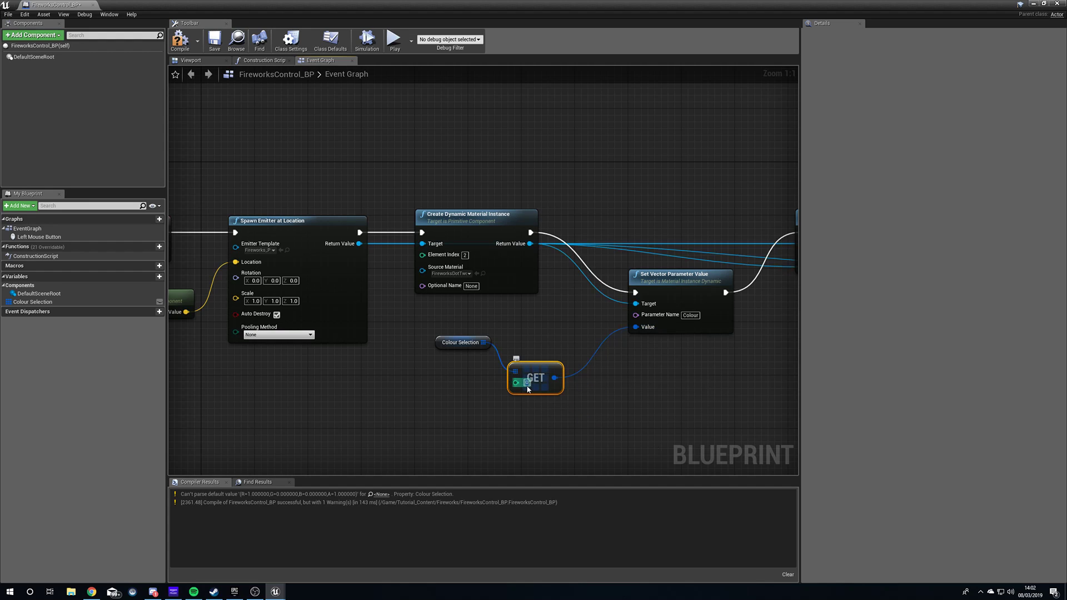
# Step: Compile the blueprint and play the level to test the firework's burst colour
pyautogui.click(449, 343)
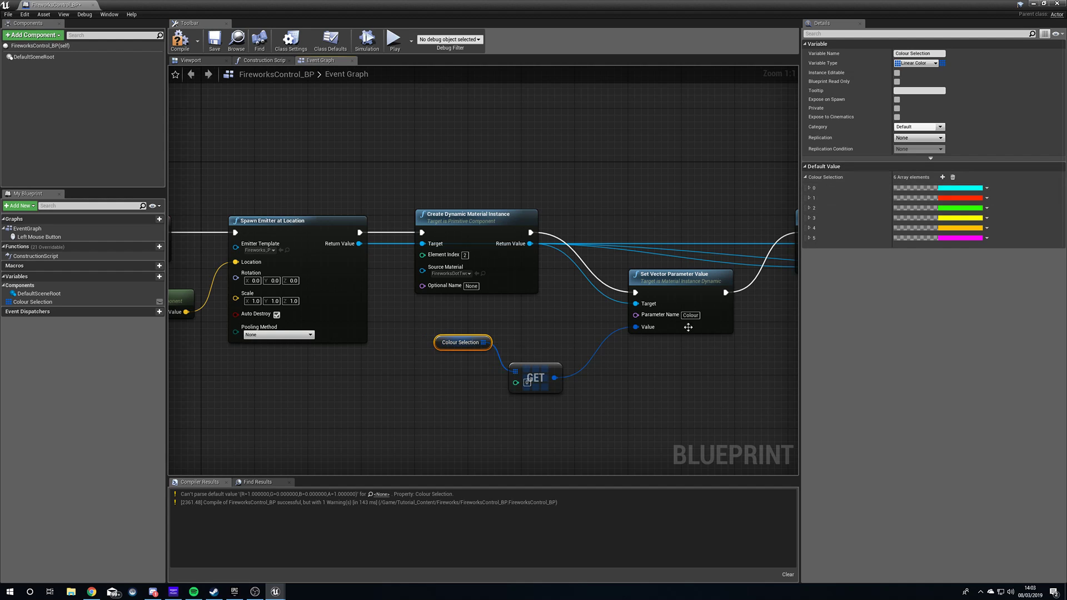
pyautogui.click(181, 37)
pyautogui.click(1033, 3)
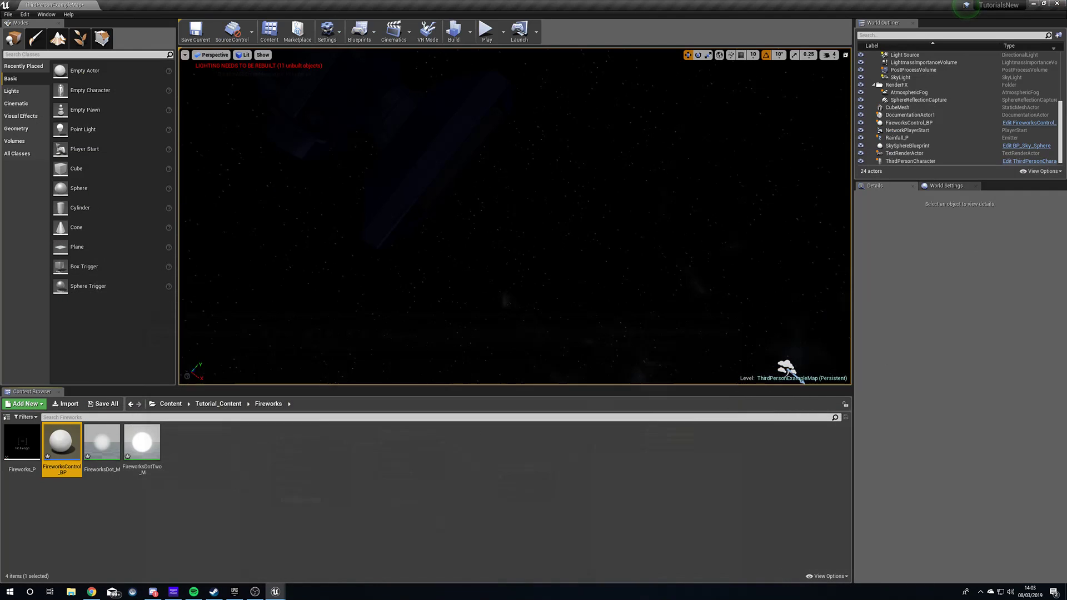
pyautogui.click(487, 30)
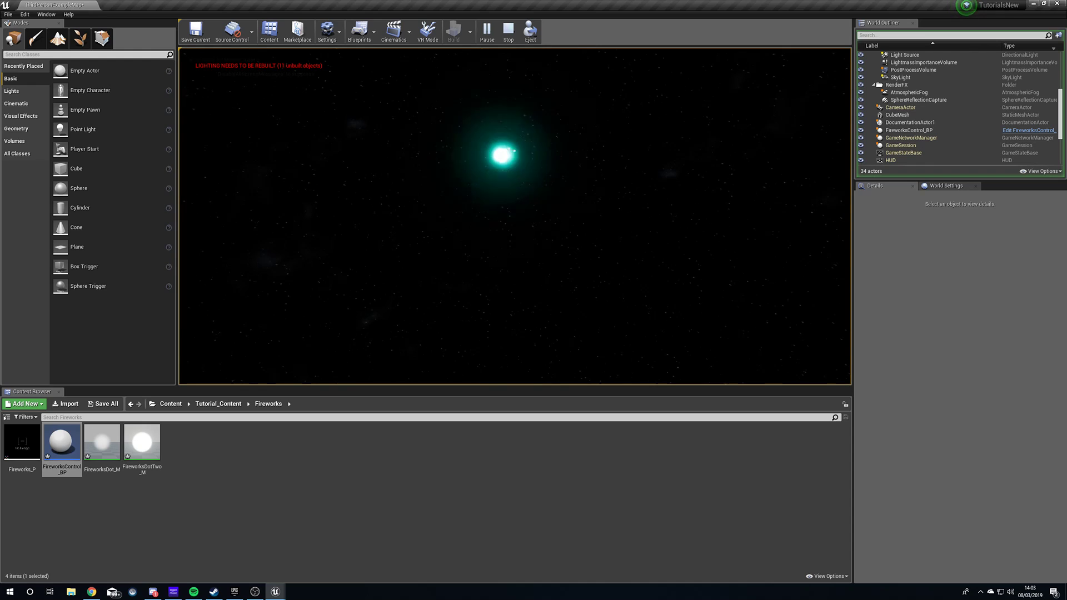
pyautogui.press('Escape')
pyautogui.moveTo(515, 217); pyautogui.dragTo(639, 311, button='right')
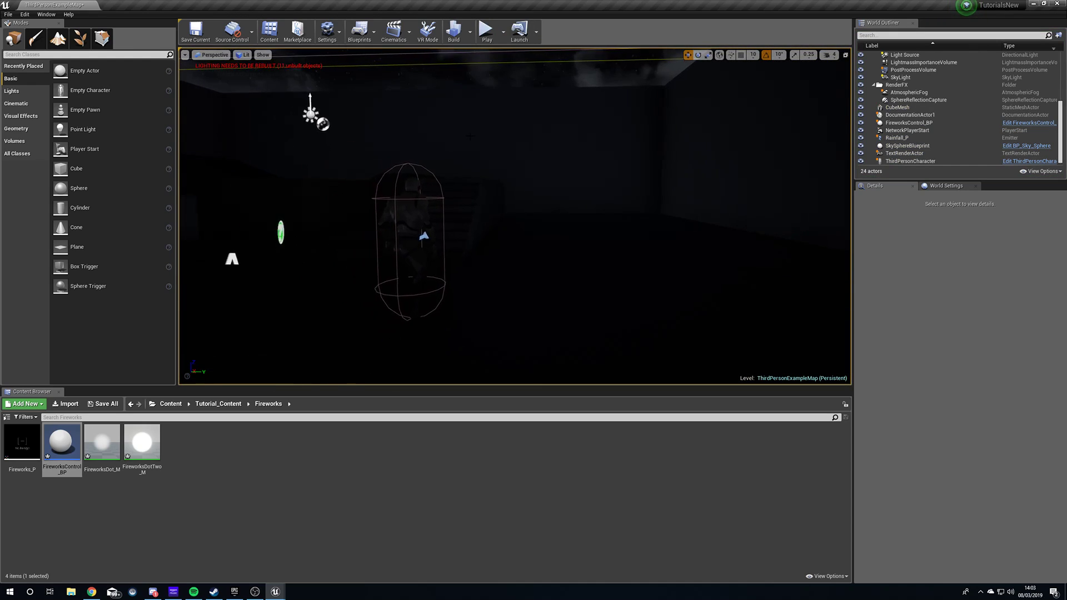
# Step: Reopen FireworksControl_BP and add a Random Integer in Range node just below the Colour Selection node
pyautogui.doubleClick(61, 443)
pyautogui.moveTo(295, 384); pyautogui.dragTo(395, 345, button='right')
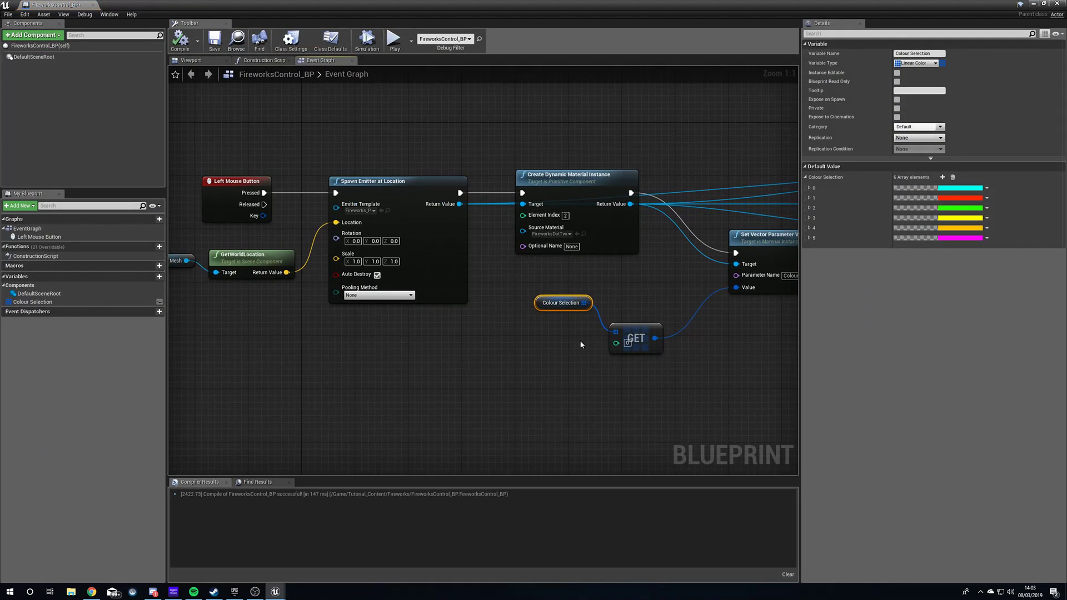
pyautogui.rightClick(497, 388)
pyautogui.write('get random')
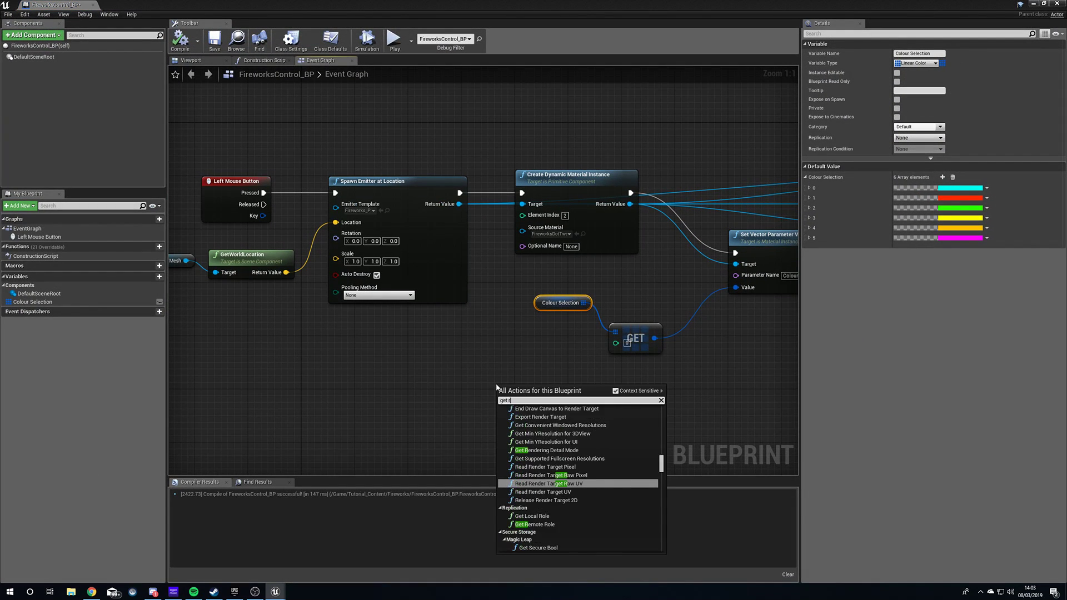
pyautogui.press('BackSpace')
pyautogui.press('BackSpace')
pyautogui.press('BackSpace')
pyautogui.press('BackSpace')
pyautogui.press('BackSpace')
pyautogui.press('BackSpace')
pyautogui.press('BackSpace')
pyautogui.press('BackSpace')
pyautogui.write('random in')
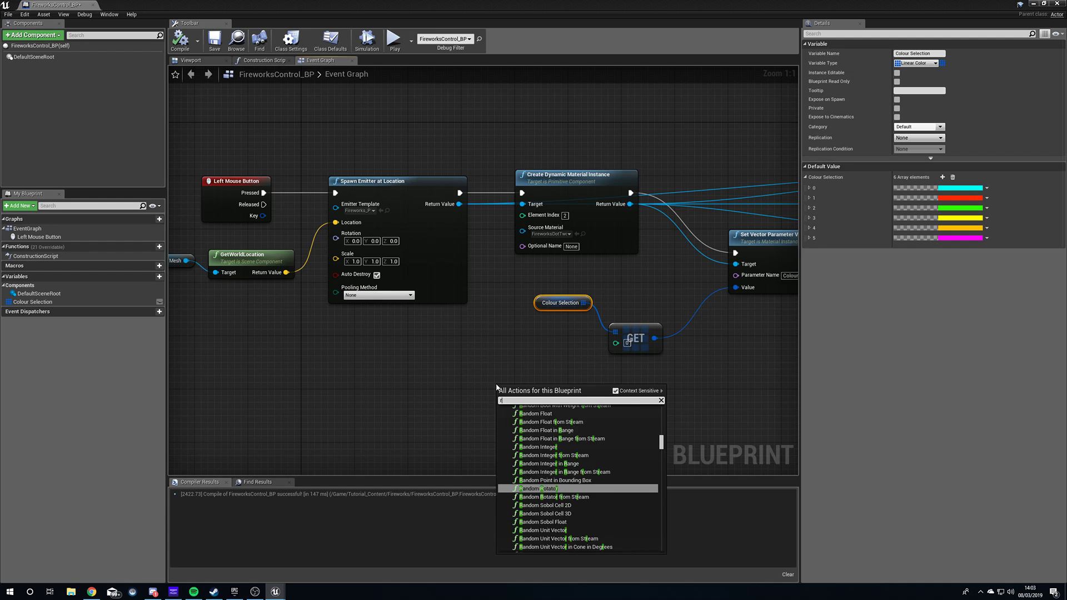
pyautogui.press('Down')
pyautogui.press('Down')
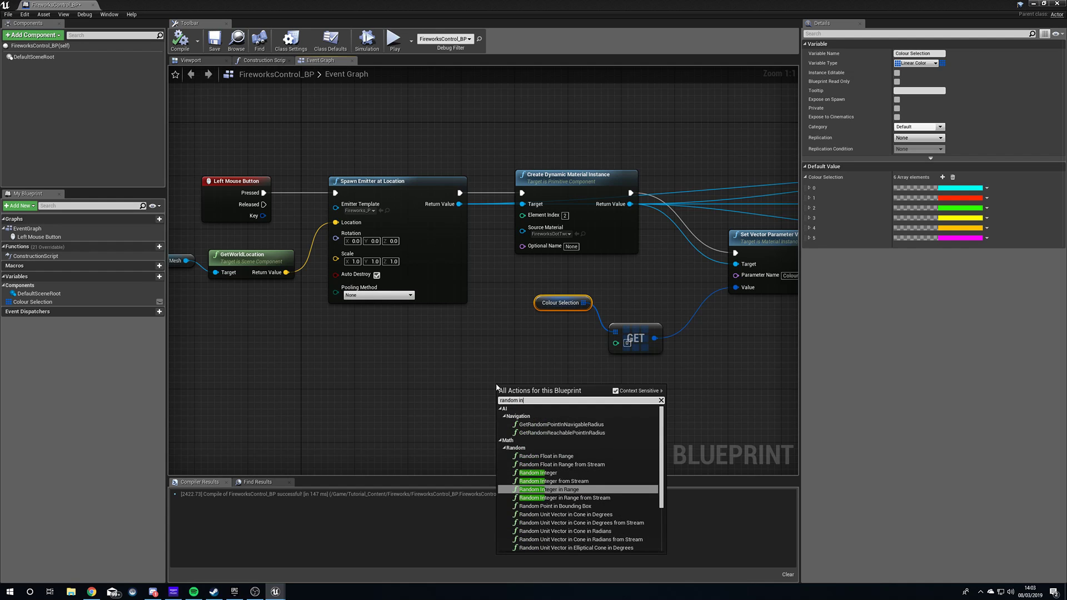
pyautogui.press('Return')
pyautogui.moveTo(551, 392); pyautogui.dragTo(552, 351)
pyautogui.moveTo(641, 399); pyautogui.dragTo(572, 417, button='right')
# Step: Connect the random integer's Return Value to the GET node's index, with a range maximum of 5
pyautogui.click(492, 321)
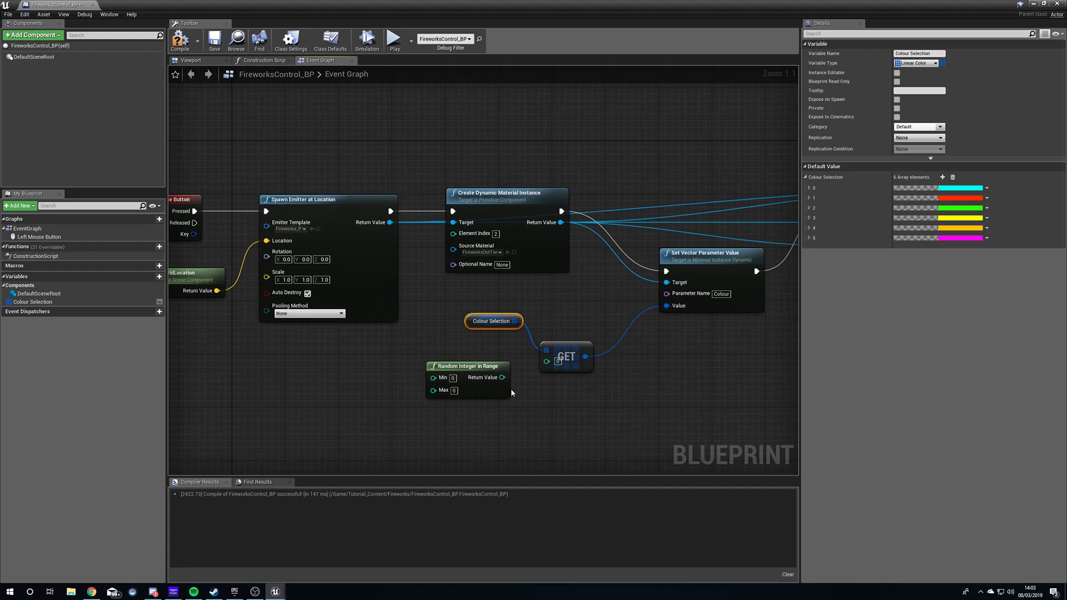
pyautogui.click(467, 387)
pyautogui.click(566, 358)
pyautogui.click(484, 324)
pyautogui.moveTo(502, 378); pyautogui.dragTo(541, 372)
pyautogui.moveTo(452, 379); pyautogui.dragTo(472, 381)
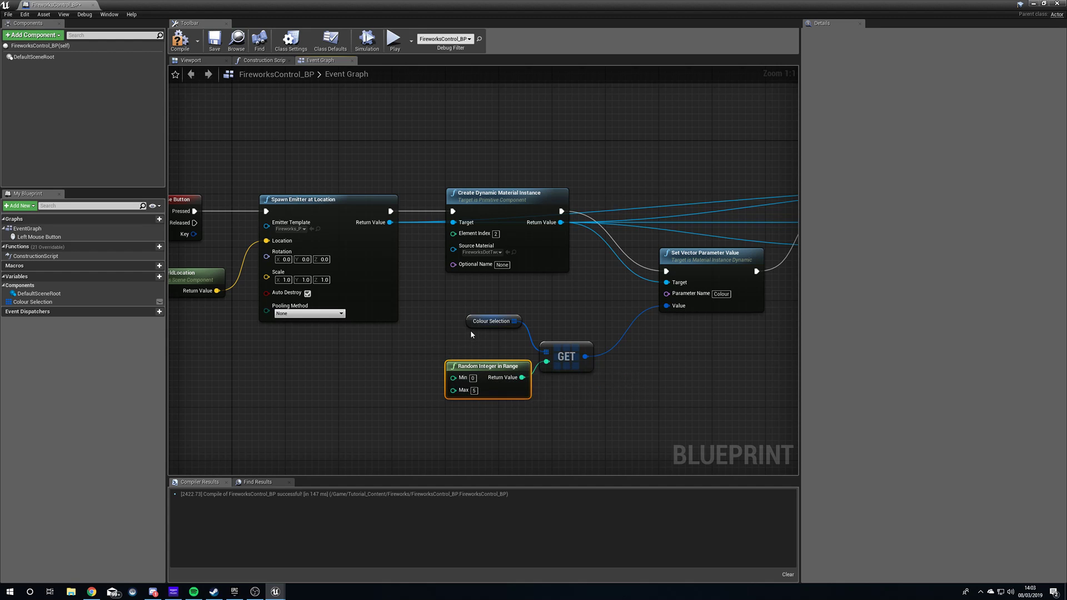
# Step: Move the Colour Selection, Random Integer in Range and GET nodes closer to Set Vector Parameter Value
pyautogui.moveTo(473, 328); pyautogui.dragTo(602, 384)
pyautogui.moveTo(563, 349); pyautogui.dragTo(596, 322)
pyautogui.click(622, 388)
pyautogui.moveTo(668, 375); pyautogui.dragTo(557, 412, button='right')
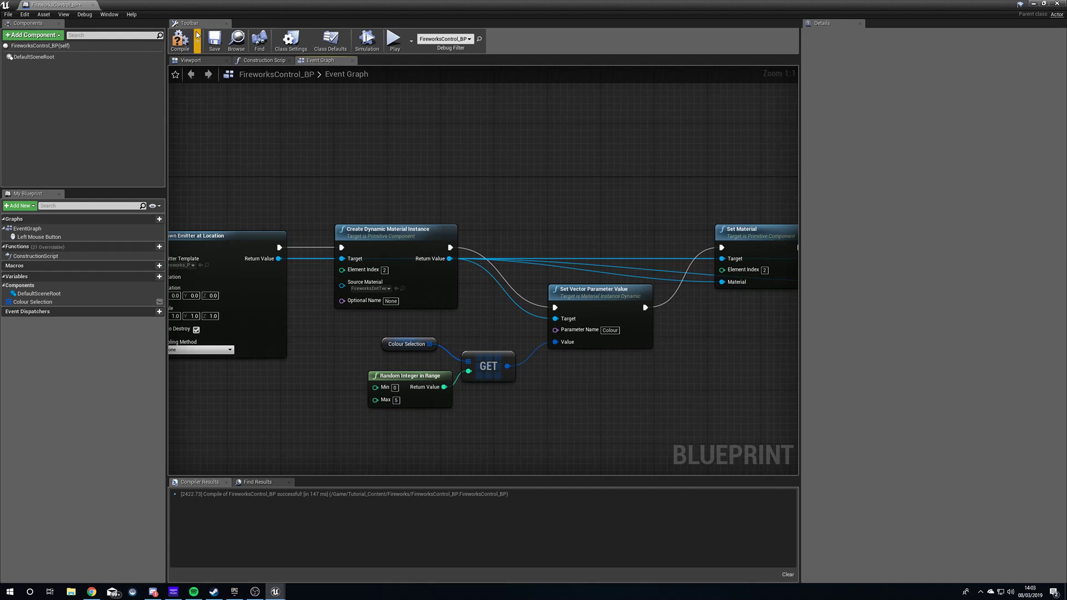
# Step: Compile the blueprint and play the level to test the randomly coloured fireworks
pyautogui.click(180, 39)
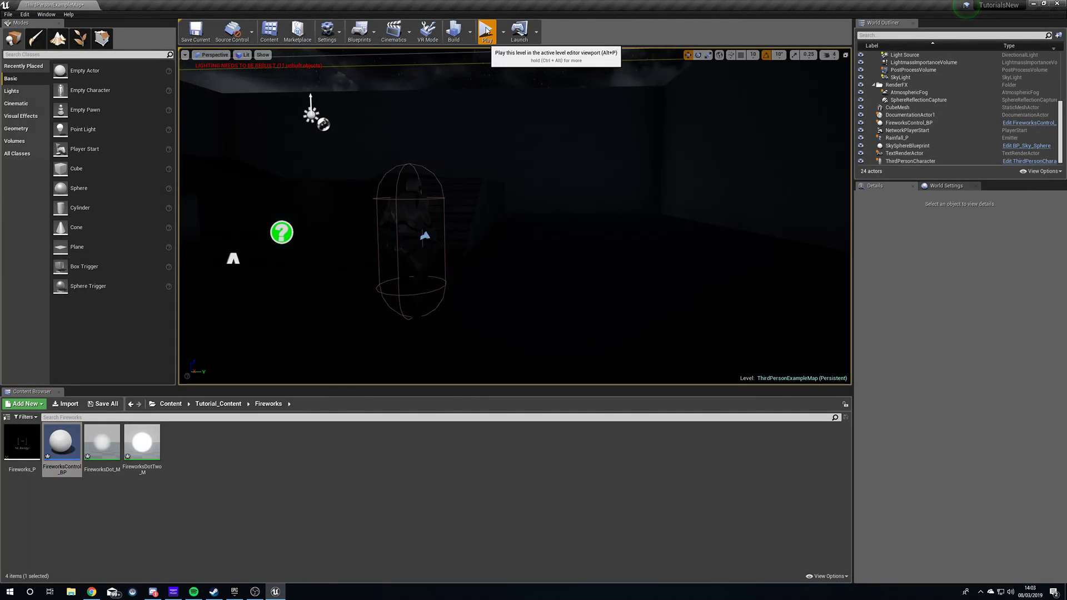
pyautogui.click(487, 32)
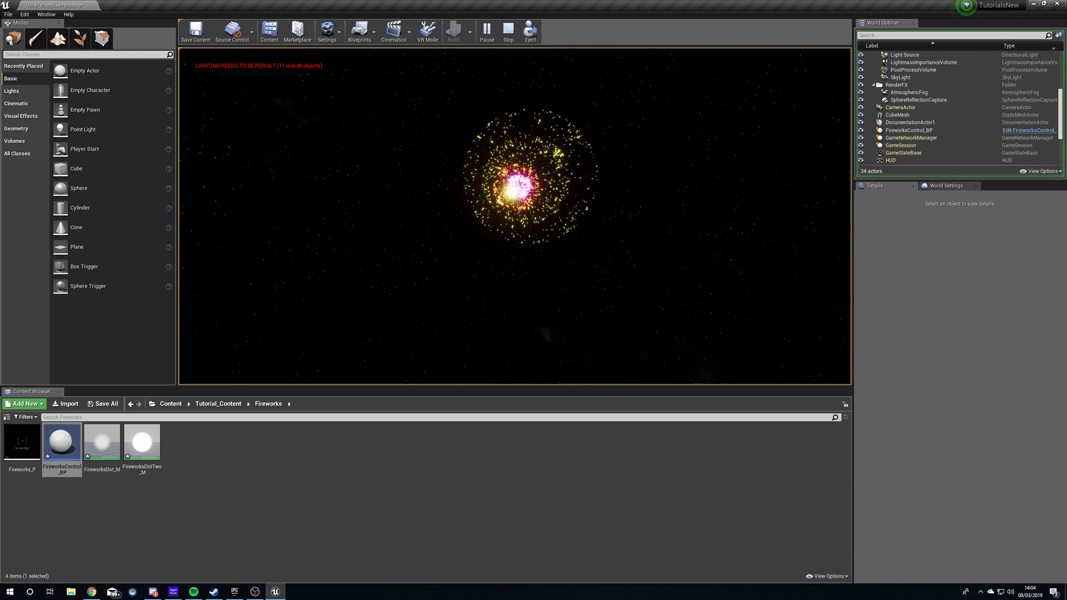
pyautogui.press('Escape')
# Step: Open Fireworks_P and set the Trail emitter's Emitter Duration to 3.5 in its Required module
pyautogui.click(21, 443)
pyautogui.doubleClick(21, 443)
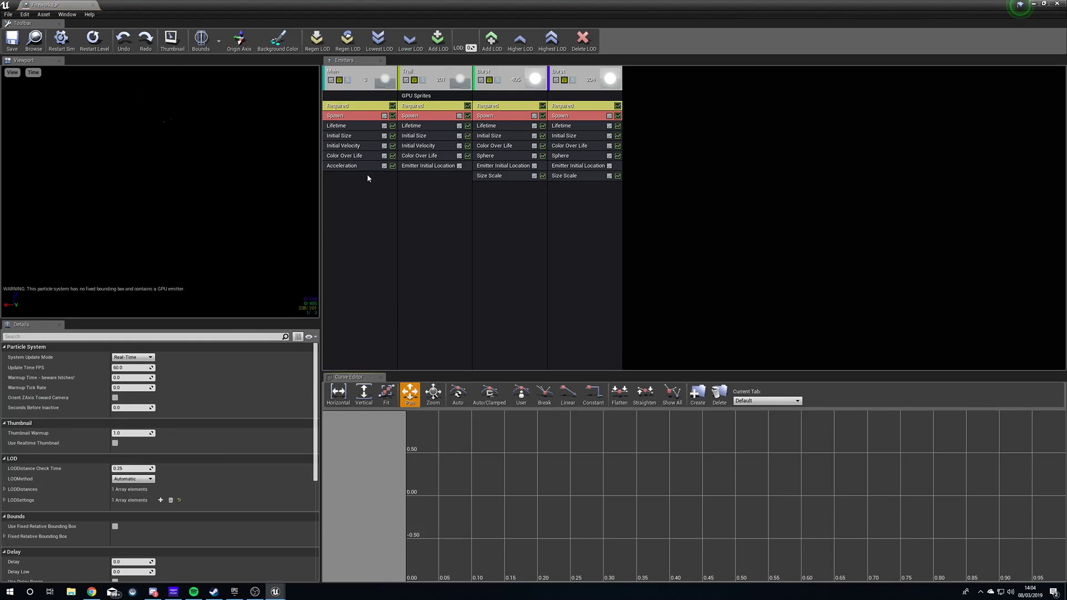
pyautogui.click(356, 108)
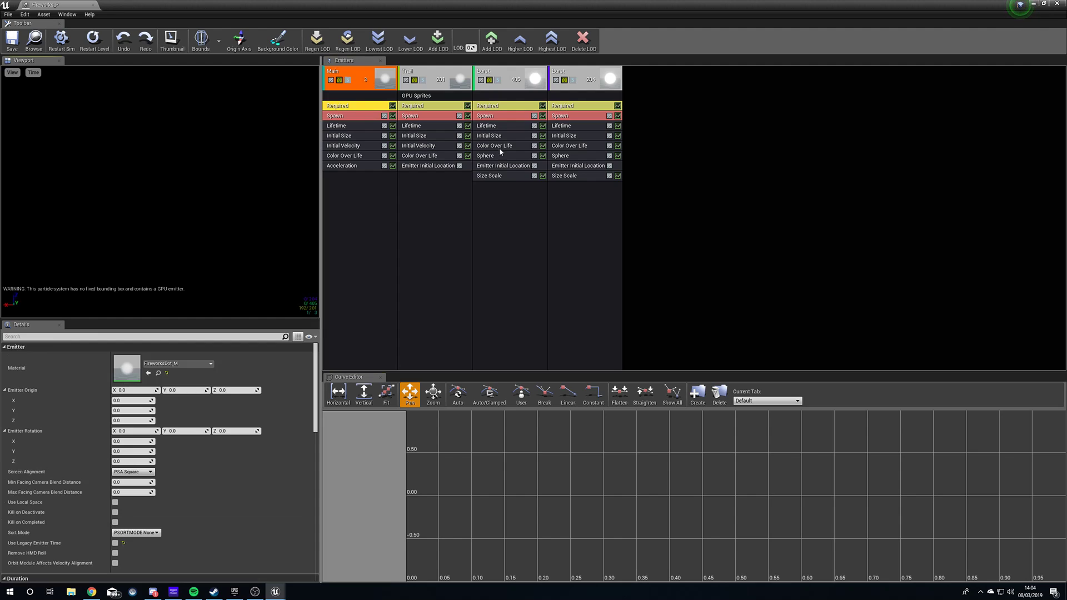
pyautogui.click(447, 111)
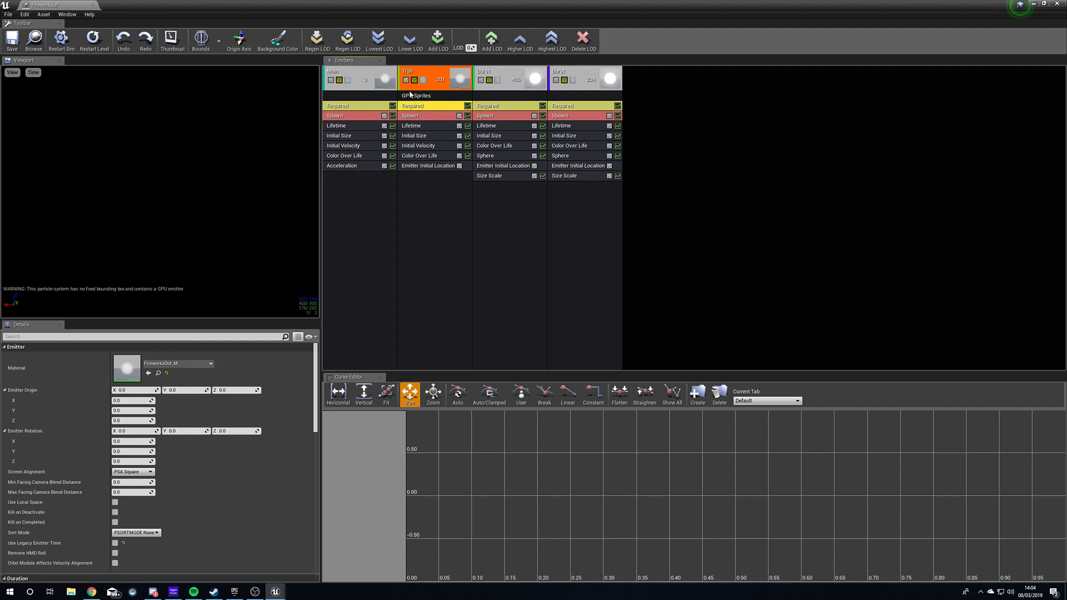
pyautogui.click(432, 118)
pyautogui.click(424, 106)
pyautogui.scroll(-6, 288, 477)
pyautogui.scroll(-1, 288, 479)
pyautogui.click(132, 455)
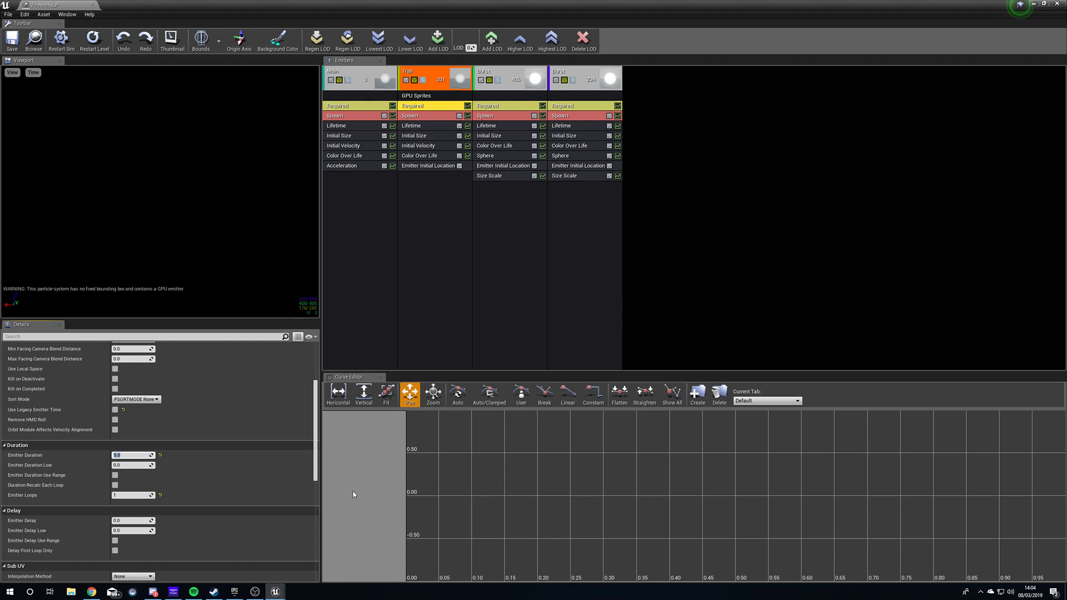
pyautogui.write('3.5')
pyautogui.press('Return')
# Step: Save and close Fireworks_P, and play the level to check the trail's timing
pyautogui.click(15, 49)
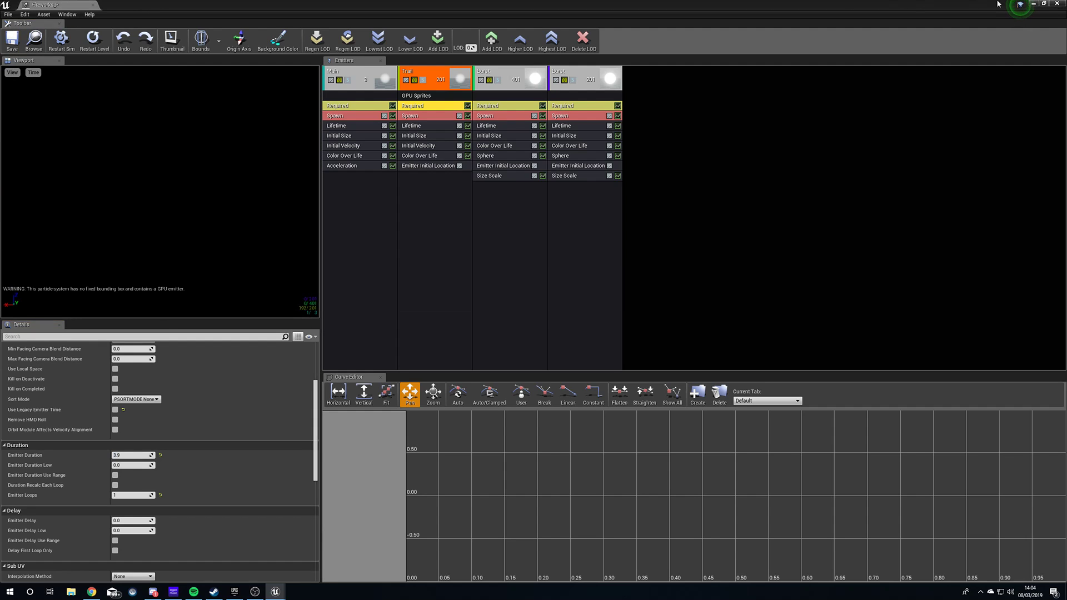
pyautogui.click(1054, 4)
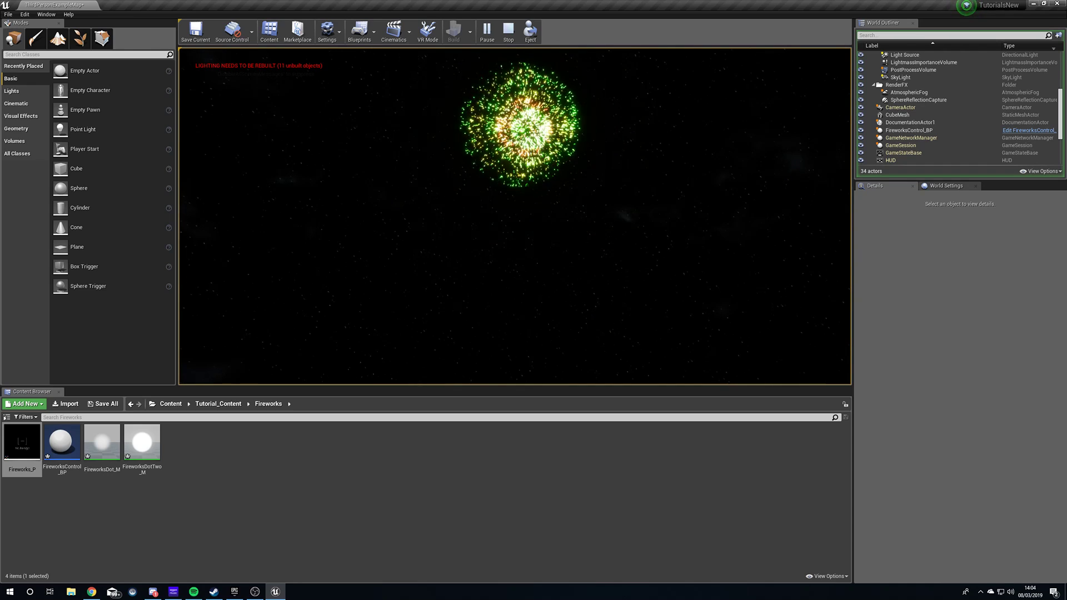
pyautogui.press('Escape')
# Step: Open Fireworks_P and set the Trail emitter's Emitter Duration to 3.0 in its Required module
pyautogui.doubleClick(23, 442)
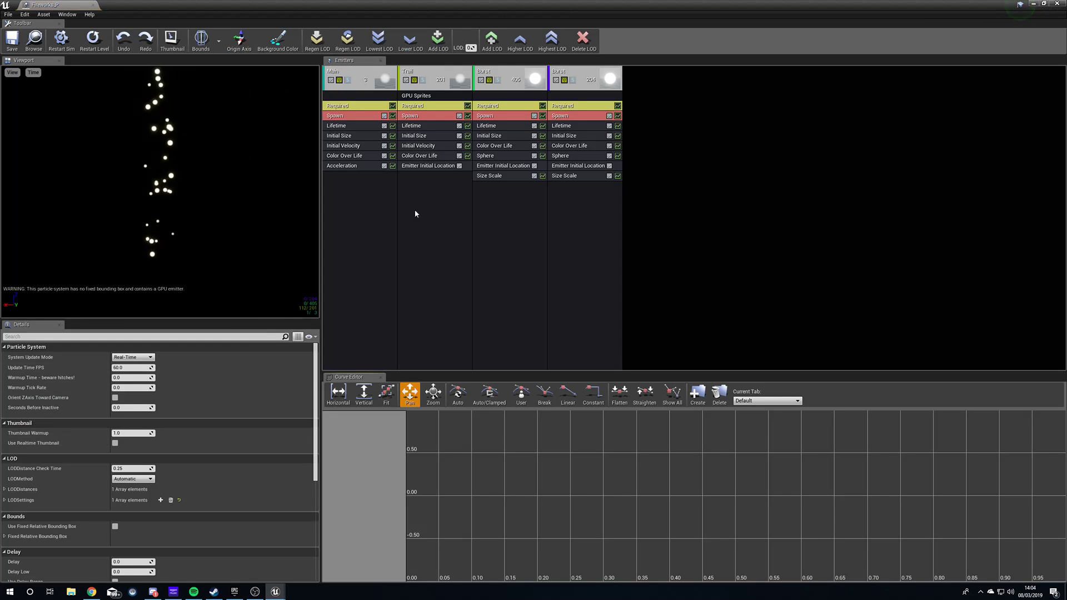
pyautogui.click(344, 127)
pyautogui.click(441, 116)
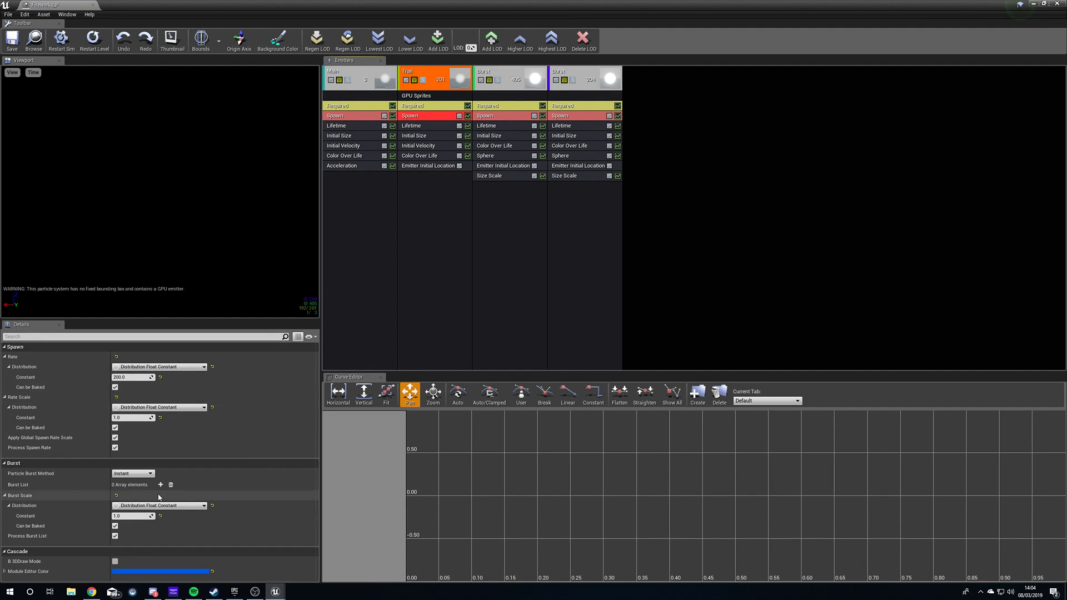
pyautogui.click(429, 127)
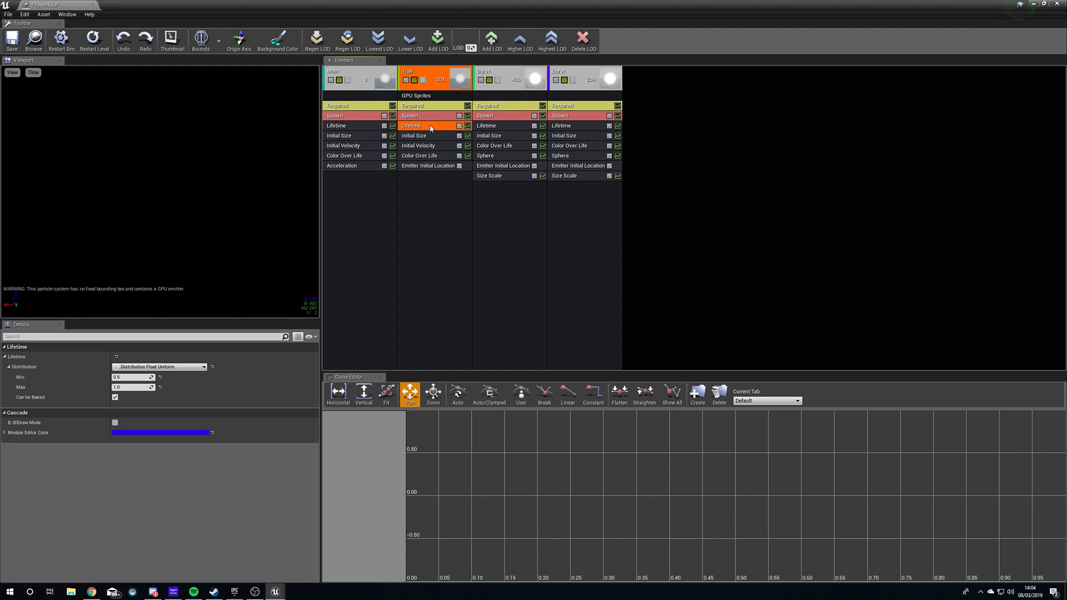
pyautogui.click(429, 116)
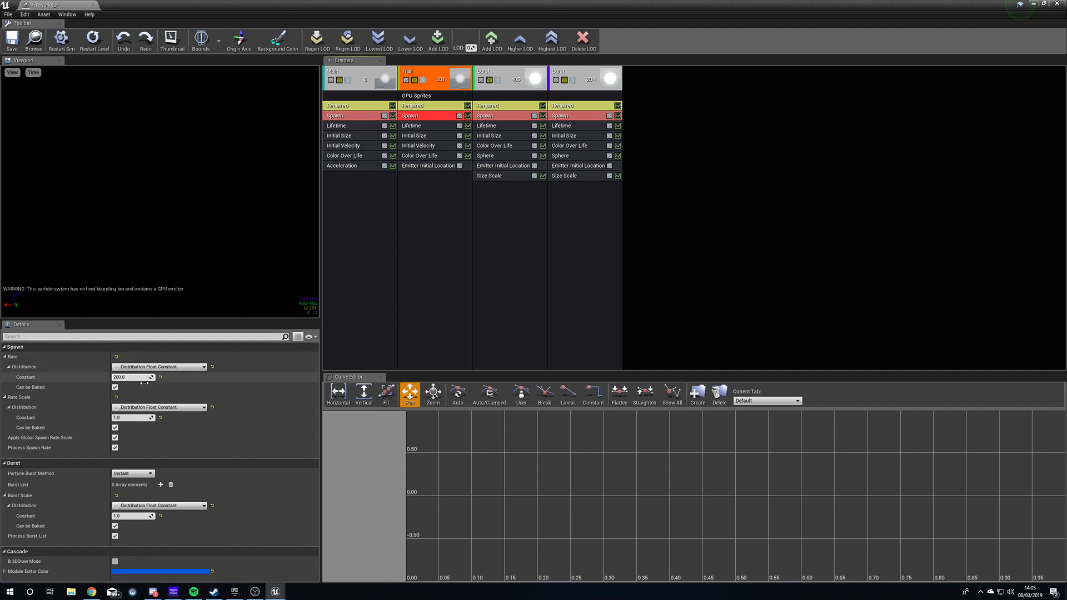
pyautogui.click(432, 105)
pyautogui.scroll(-5, 94, 493)
pyautogui.scroll(-1, 94, 496)
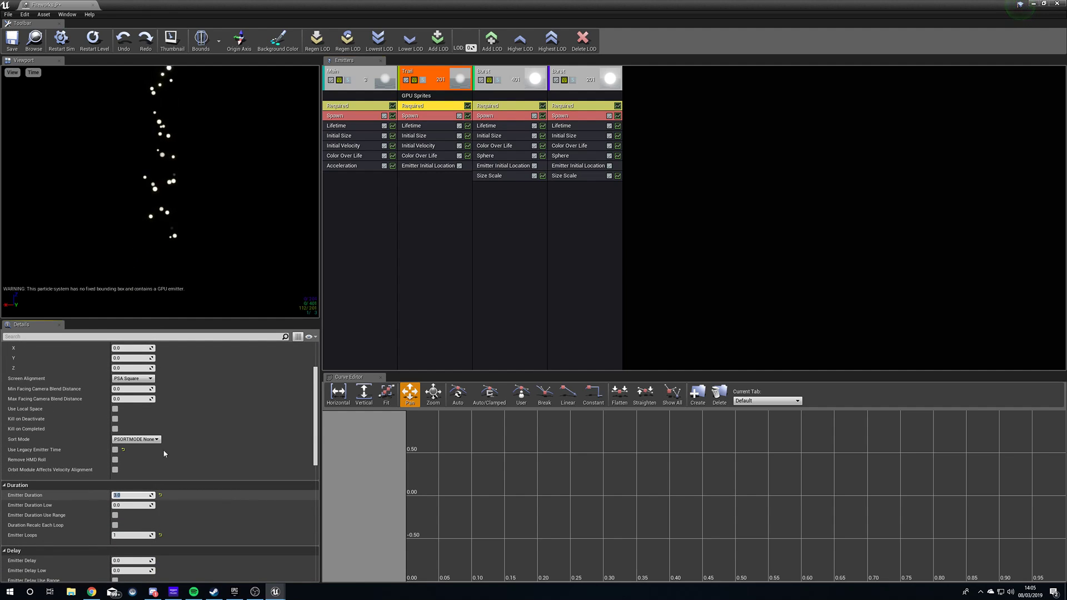
# Step: Save Fireworks_P and play the level to check when the trail stops relative to the burst
pyautogui.click(12, 40)
pyautogui.click(1033, 4)
pyautogui.click(486, 31)
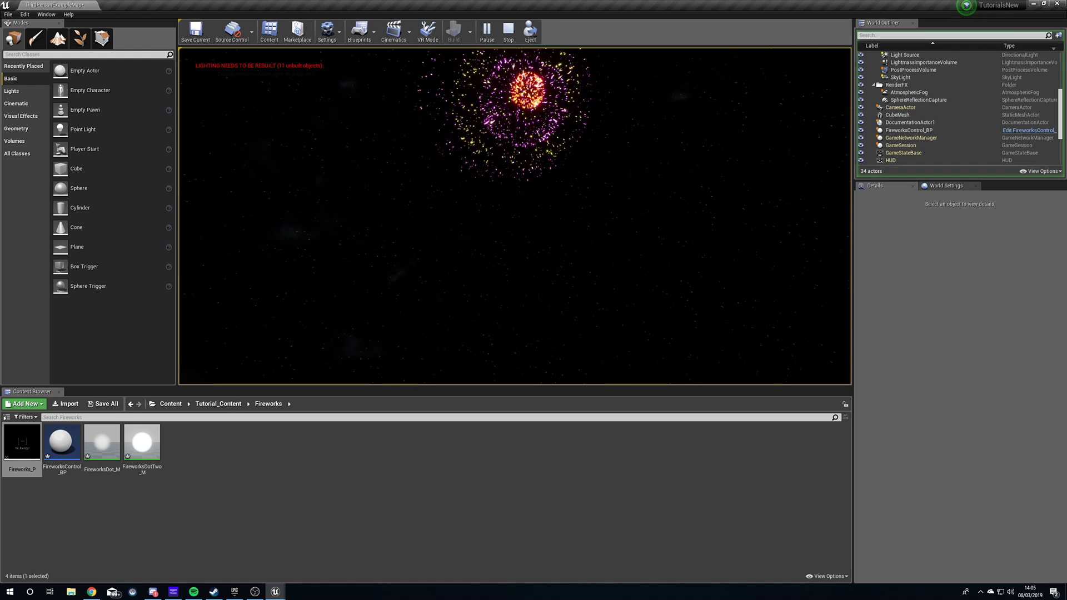
pyautogui.press('Escape')
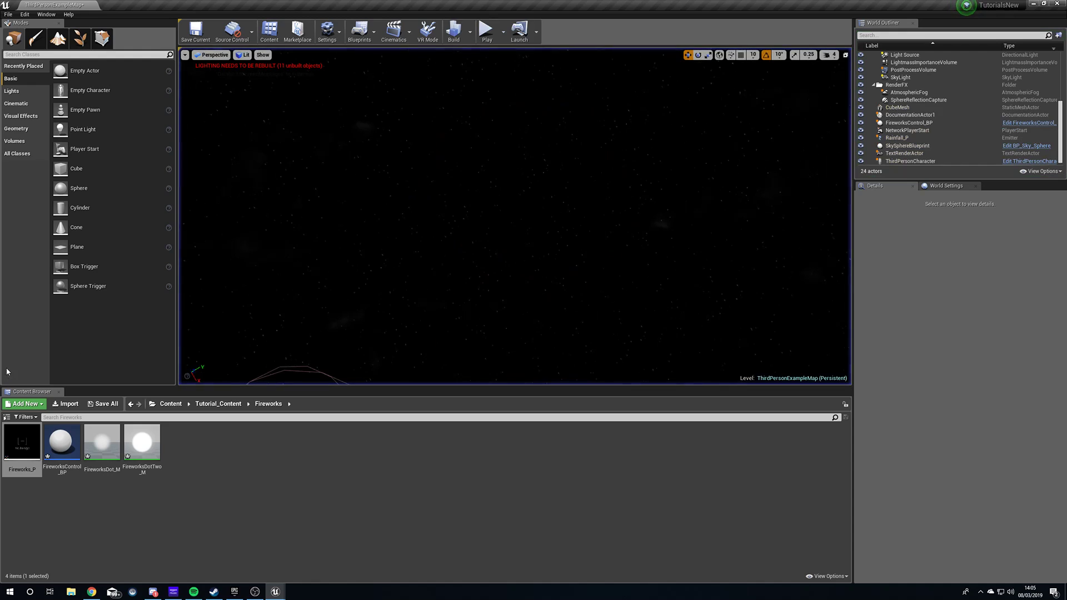
# Step: In Fireworks_P, set the Main emitter's Initial Velocity to Max X and Y 20 and Min X and Y -20
pyautogui.doubleClick(25, 436)
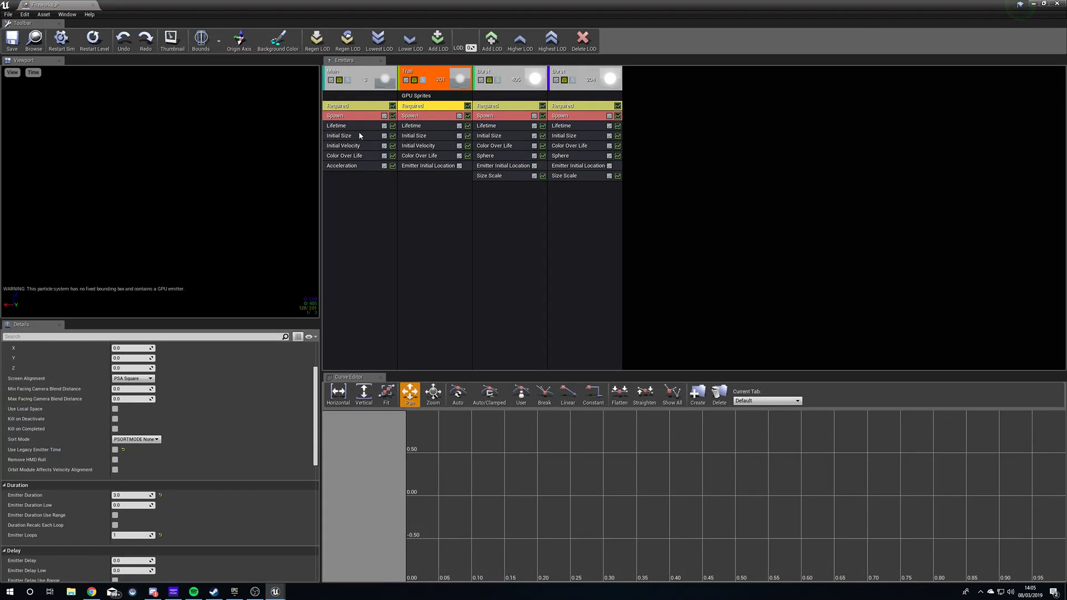
pyautogui.click(355, 116)
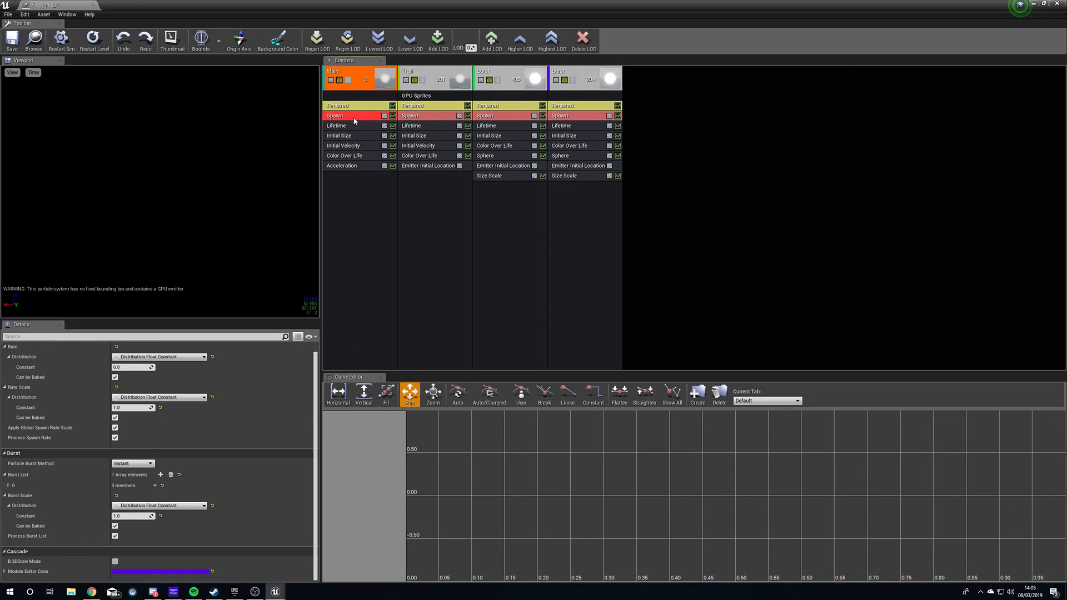
pyautogui.click(358, 147)
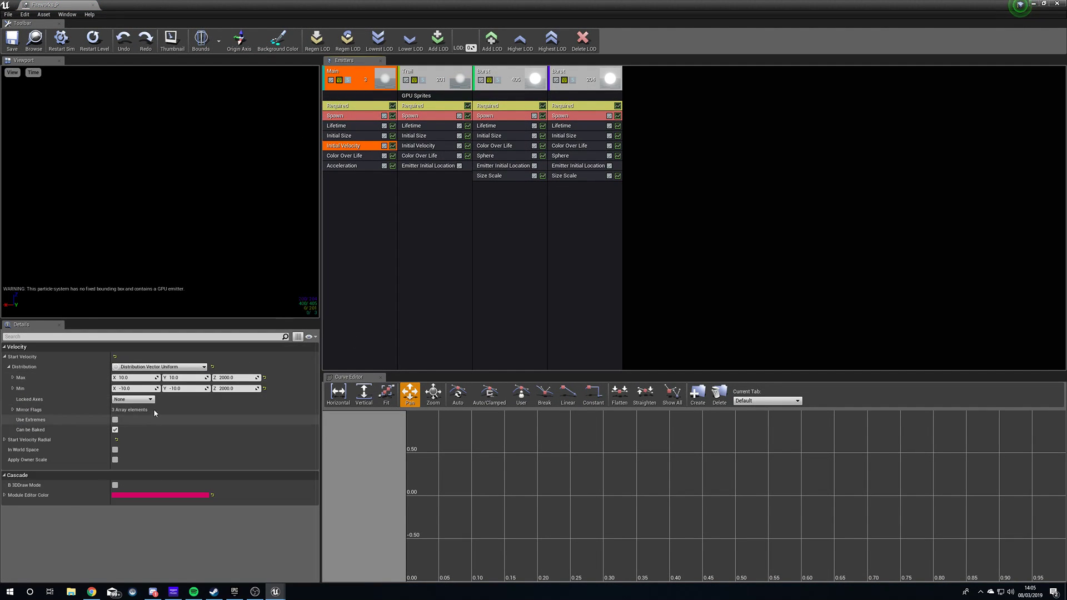
pyautogui.click(147, 378)
pyautogui.write('20')
pyautogui.press('Tab')
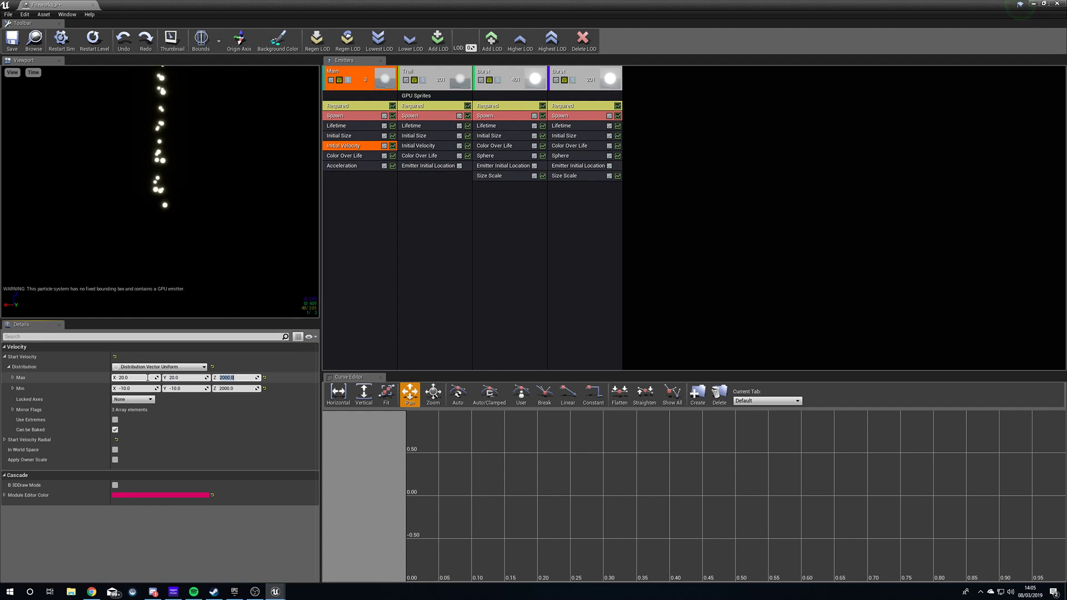
pyautogui.press('Tab')
pyautogui.write('-20')
pyautogui.press('Tab')
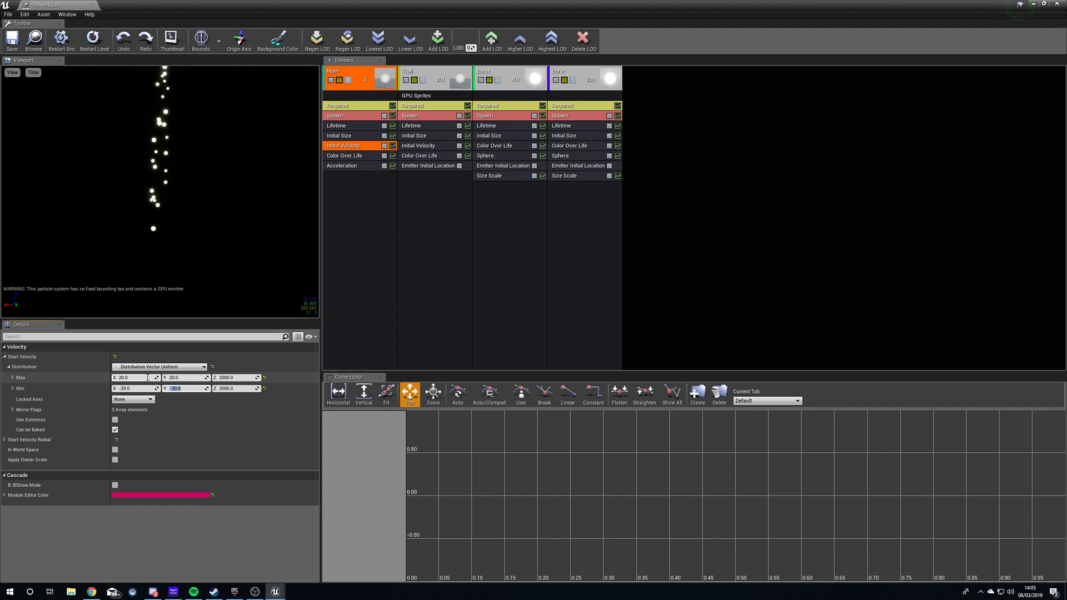
# Step: Save Fireworks_P and play the level to test the wider launch spread
pyautogui.click(13, 41)
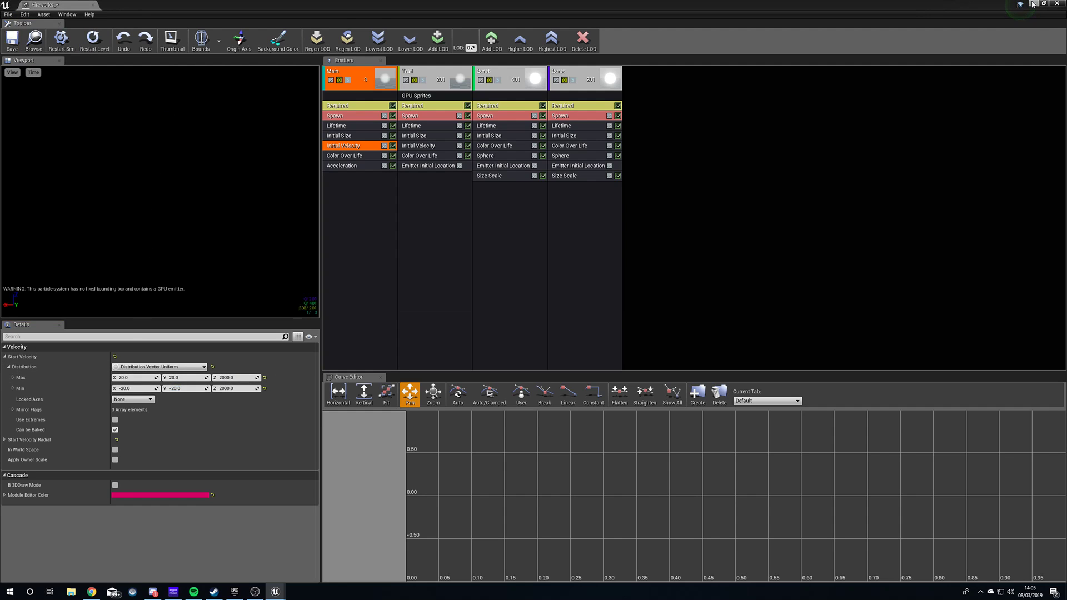
pyautogui.click(1032, 4)
pyautogui.click(485, 35)
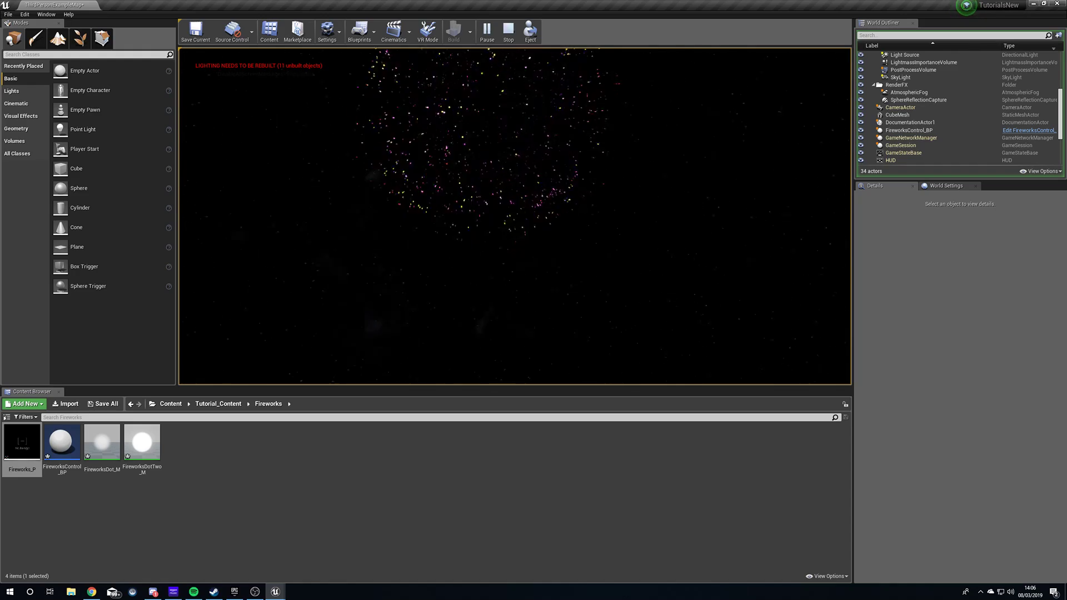
pyautogui.press('Escape')
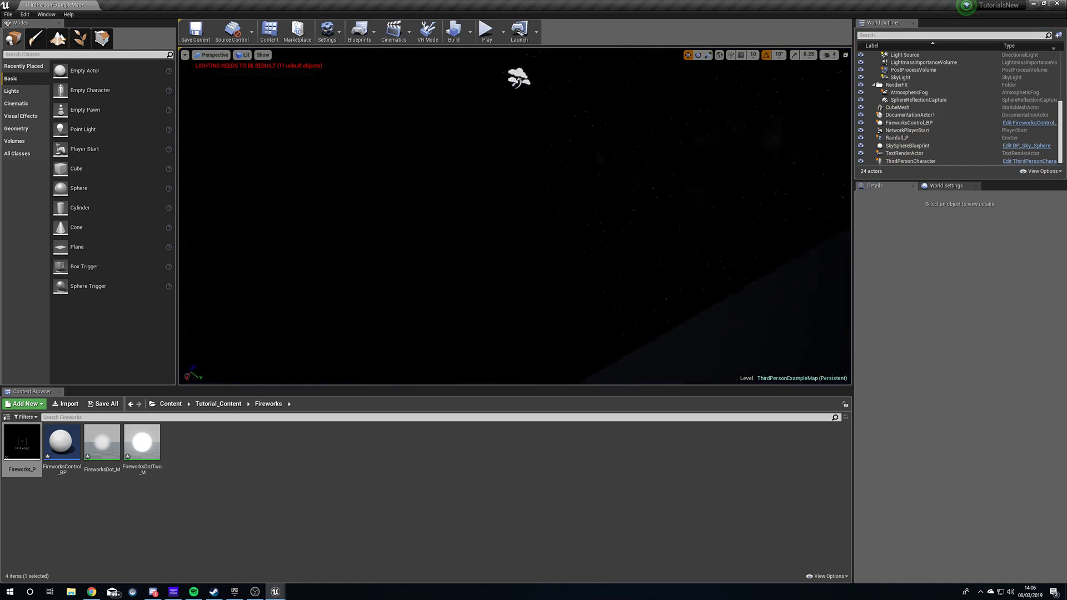
# Step: Select the Light Source directional light in the level and rotate it
pyautogui.moveTo(514, 282); pyautogui.dragTo(533, 217, button='right')
pyautogui.click(513, 282)
pyautogui.moveTo(514, 283); pyautogui.dragTo(398, 362, button='right')
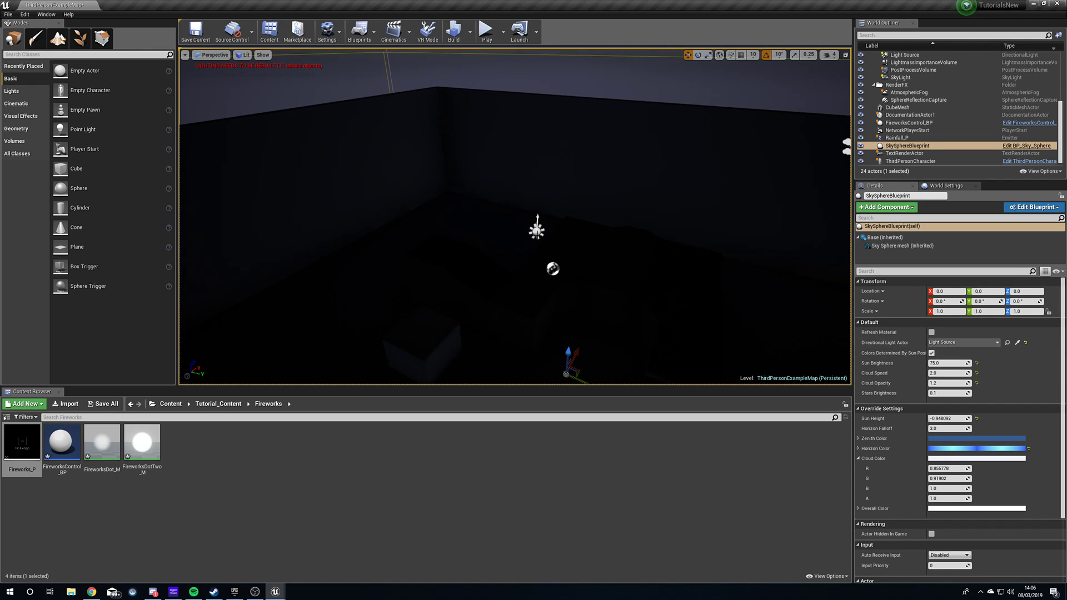
pyautogui.click(536, 230)
pyautogui.moveTo(536, 230); pyautogui.dragTo(547, 100, button='right')
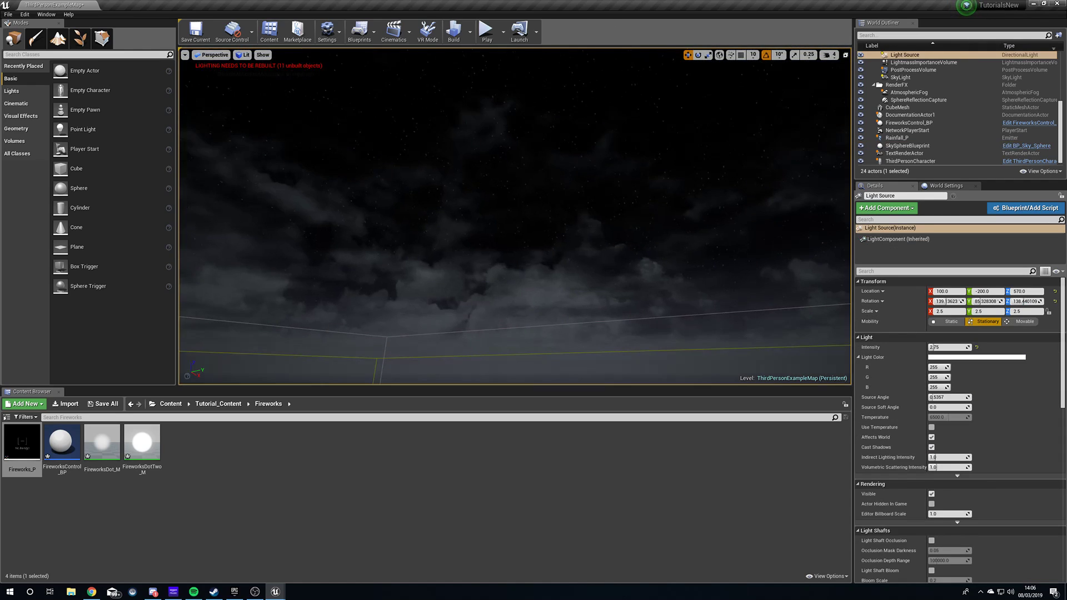
pyautogui.click(536, 231)
pyautogui.moveTo(762, 349); pyautogui.dragTo(748, 436, button='right')
pyautogui.click(539, 273)
pyautogui.moveTo(539, 273); pyautogui.dragTo(510, 264, button='right')
pyautogui.press('e')
pyautogui.moveTo(512, 281); pyautogui.dragTo(572, 317)
# Step: Select SkySphereBlueprint, refresh its material, and play the level to check the fireworks against the sky
pyautogui.moveTo(516, 278); pyautogui.dragTo(472, 200, button='right')
pyautogui.click(485, 192)
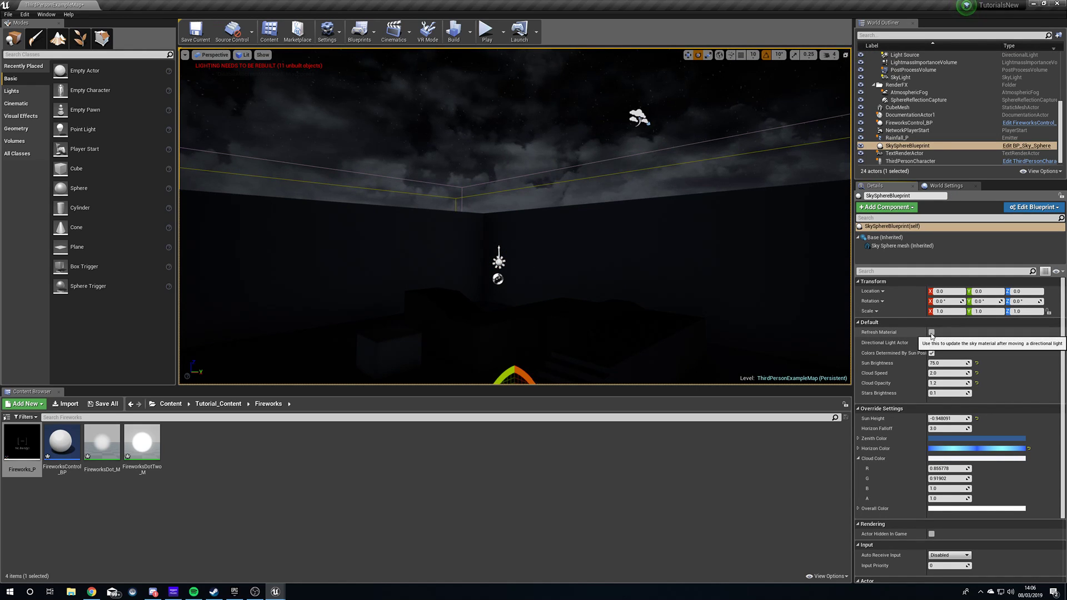
pyautogui.moveTo(639, 239)
pyautogui.mouseDown(button='right')
pyautogui.moveTo(625, 192)
pyautogui.moveTo(606, 272)
pyautogui.moveTo(634, 261)
pyautogui.moveTo(625, 264)
pyautogui.moveTo(626, 228)
pyautogui.mouseUp(button='right')
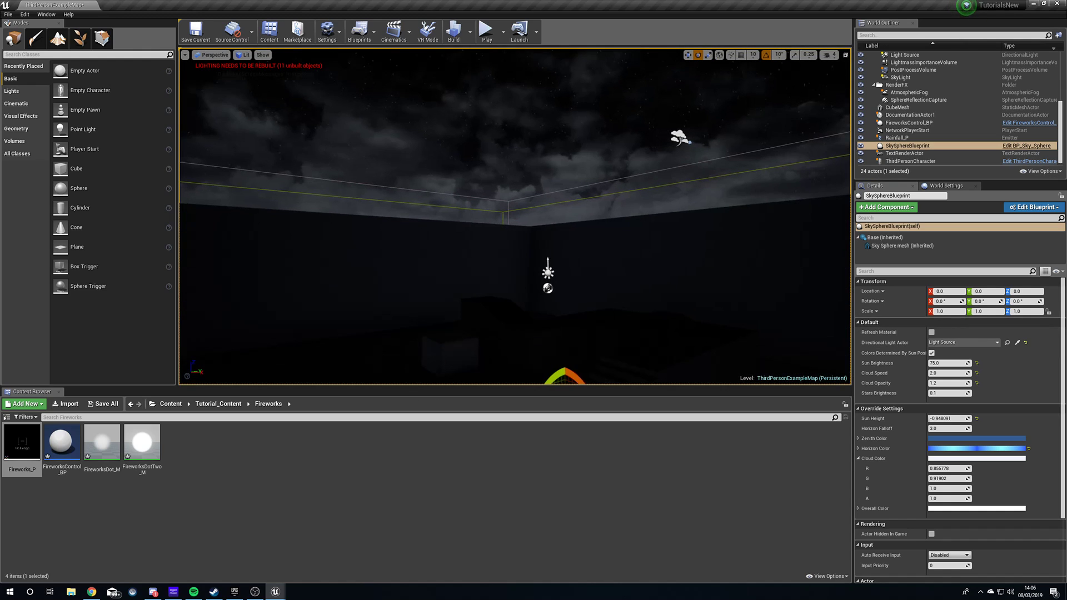
pyautogui.click(488, 44)
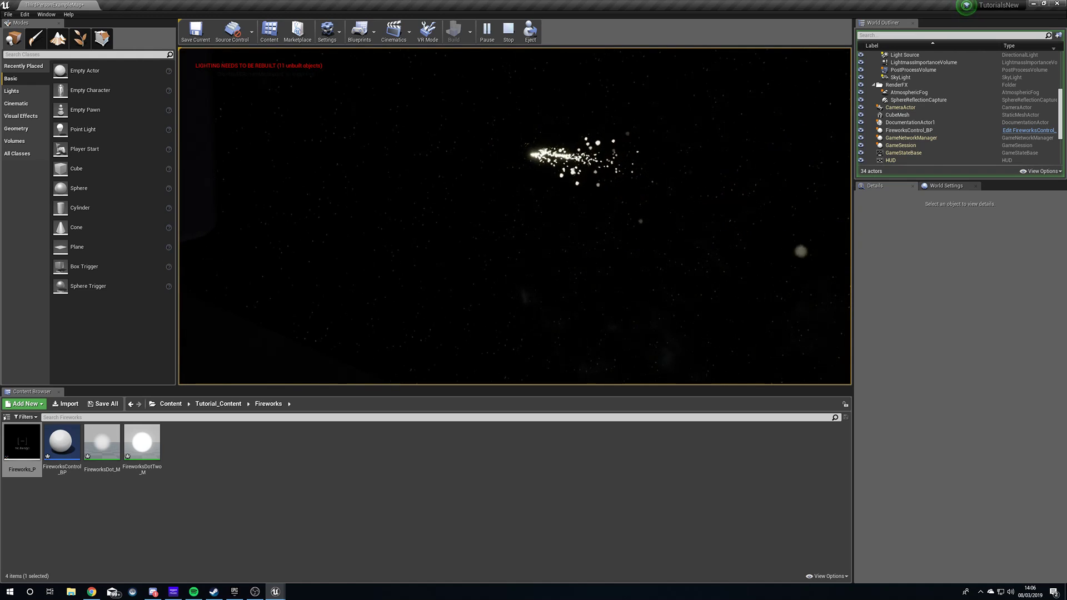
pyautogui.press('Escape')
# Step: Add an Acceleration module to the first Burst emitter in Fireworks_P with Max Z -100 and Min Z -150
pyautogui.doubleClick(22, 441)
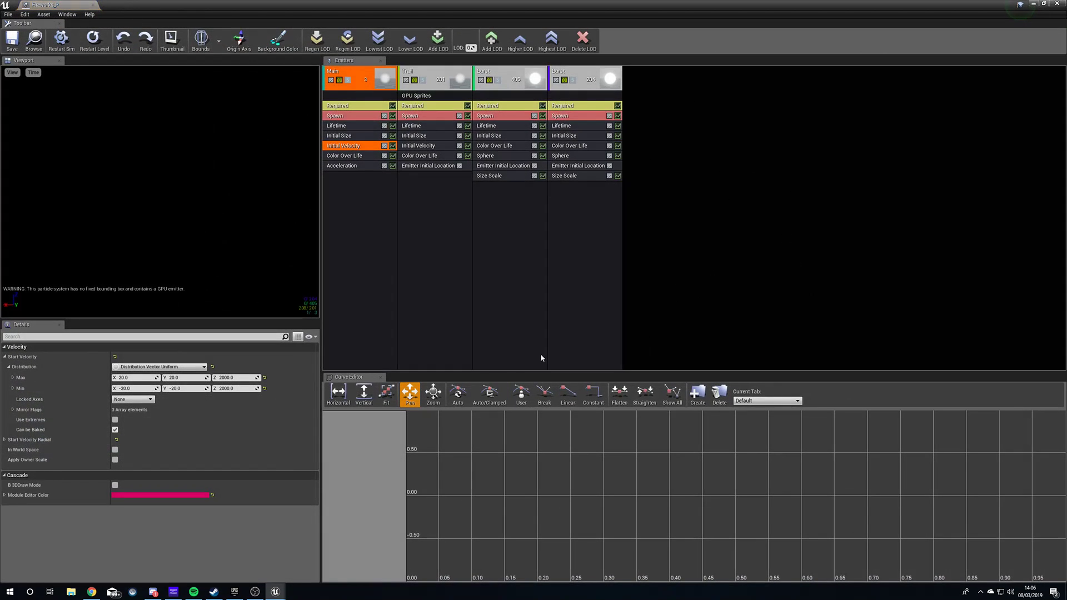
pyautogui.rightClick(506, 184)
pyautogui.moveTo(541, 355)
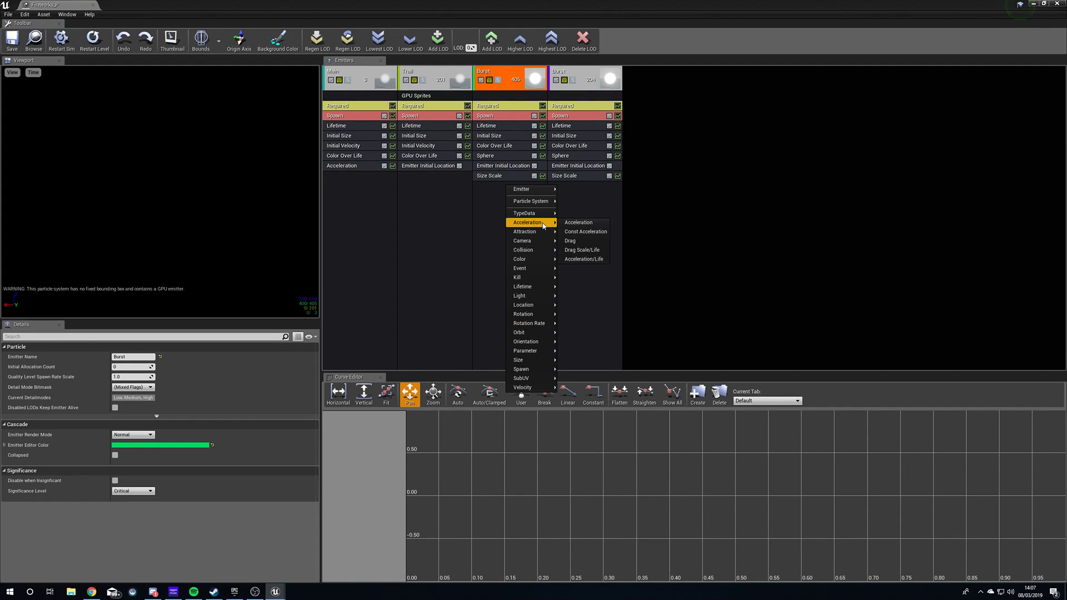
pyautogui.click(587, 223)
pyautogui.click(495, 186)
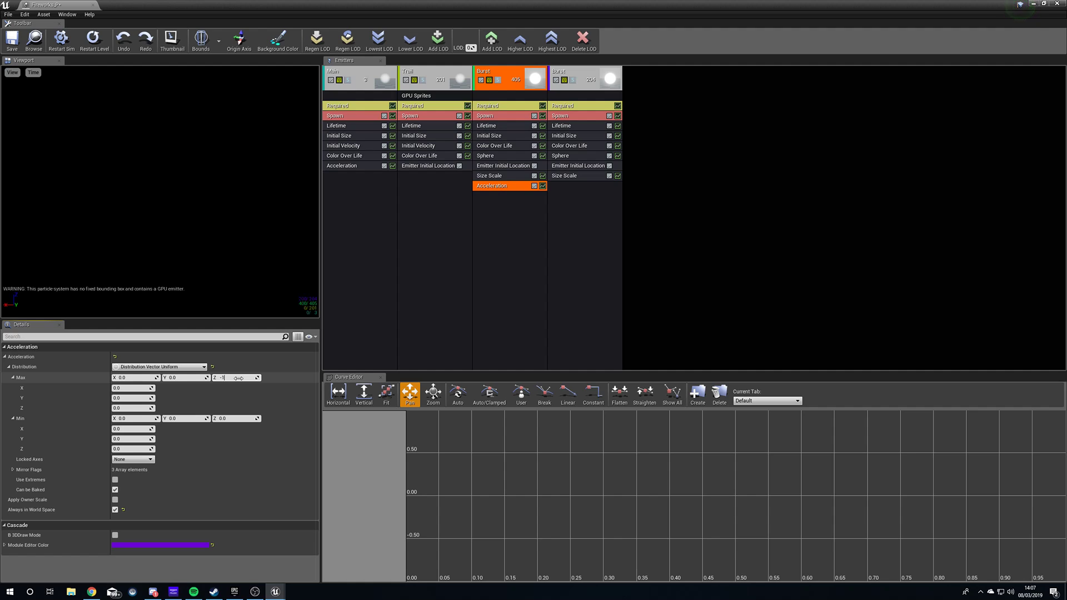
pyautogui.press('Tab')
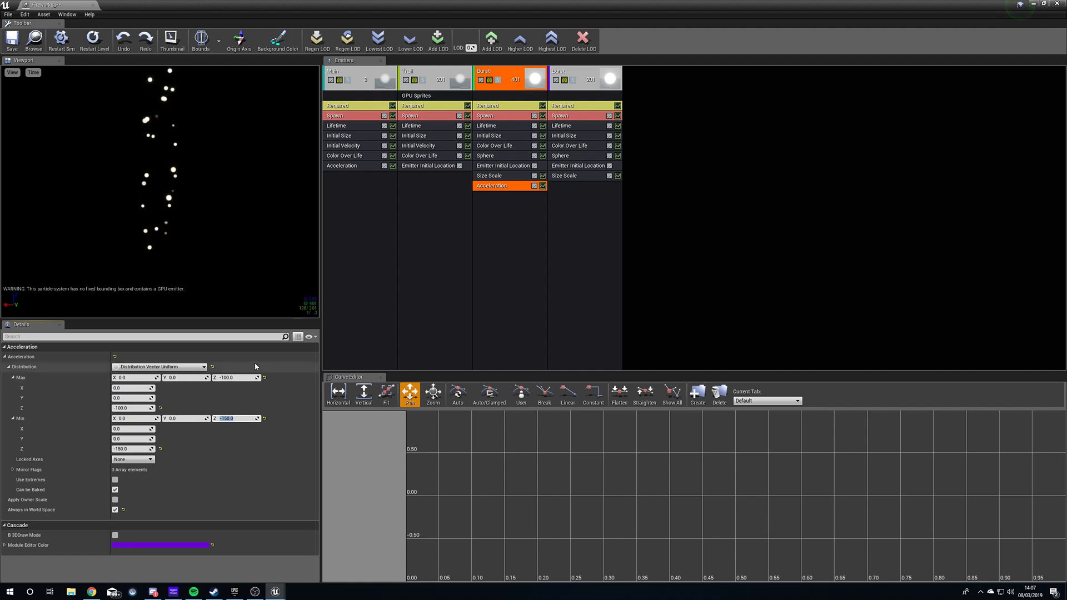
# Step: Add an Acceleration module to the second Burst emitter with Max Z -100 and Min Z -150
pyautogui.rightClick(598, 196)
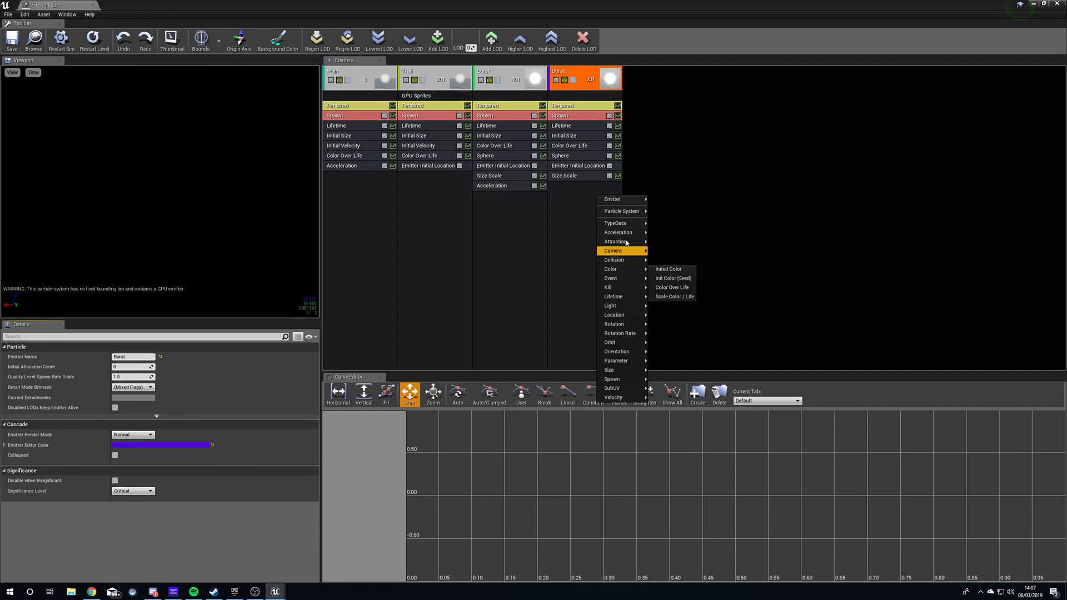
pyautogui.click(661, 233)
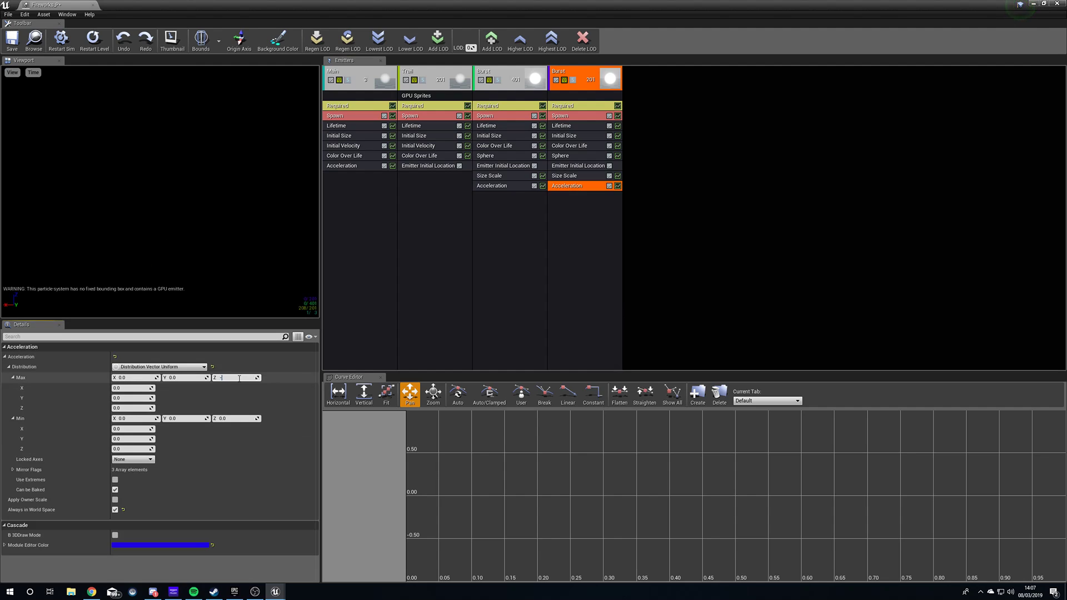
pyautogui.press('Tab')
pyautogui.press('Tab')
pyautogui.press('Tab')
# Step: Save and close Fireworks_P, and play the level to test the bursts falling under acceleration
pyautogui.click(12, 39)
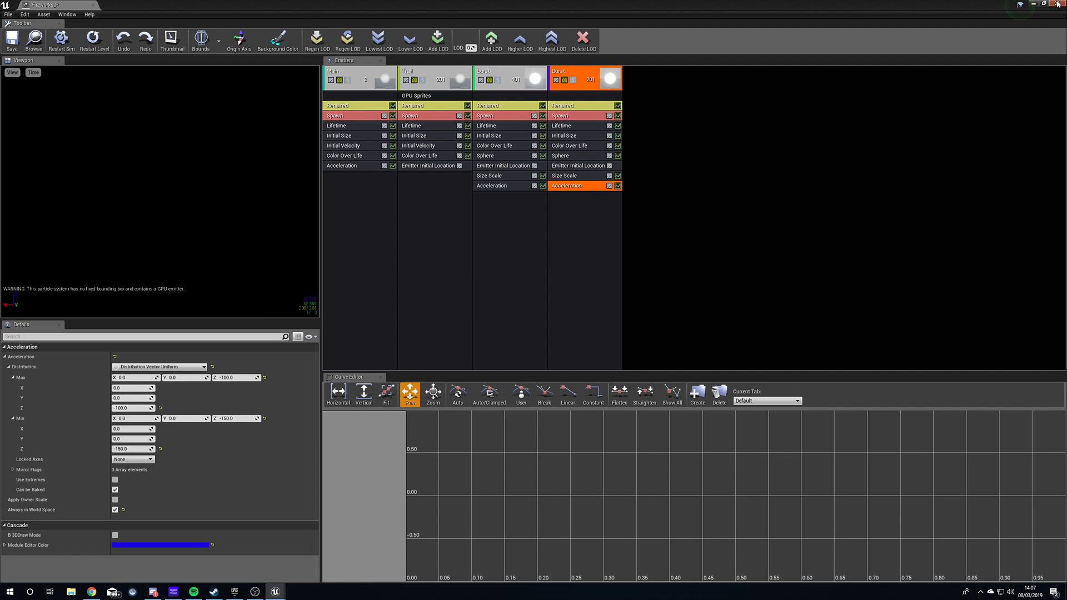
pyautogui.click(1057, 4)
pyautogui.click(470, 33)
pyautogui.click(486, 33)
pyautogui.click(487, 33)
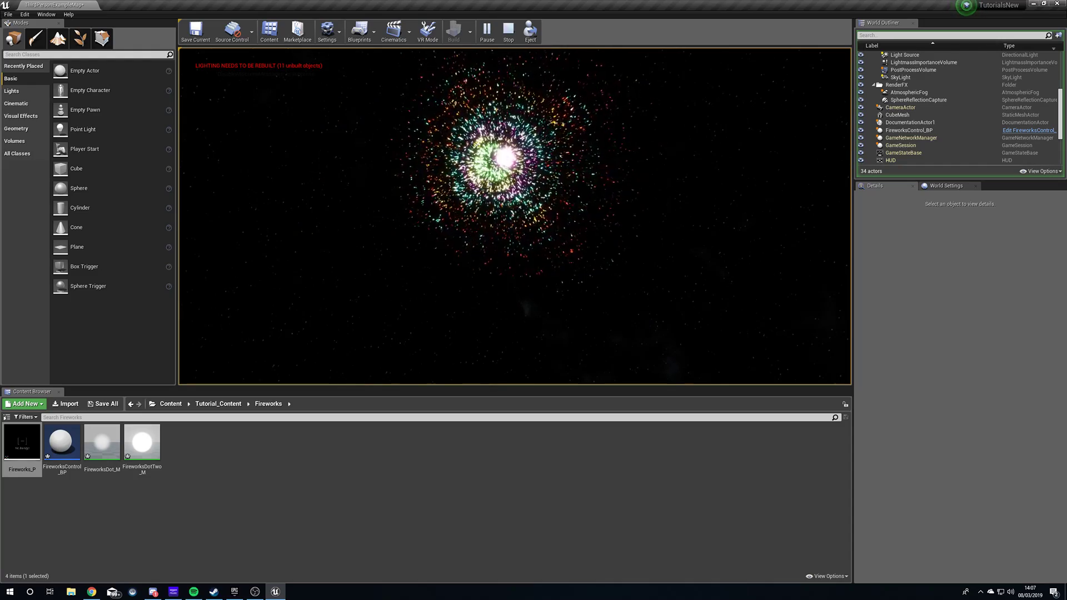
pyautogui.press('Escape')
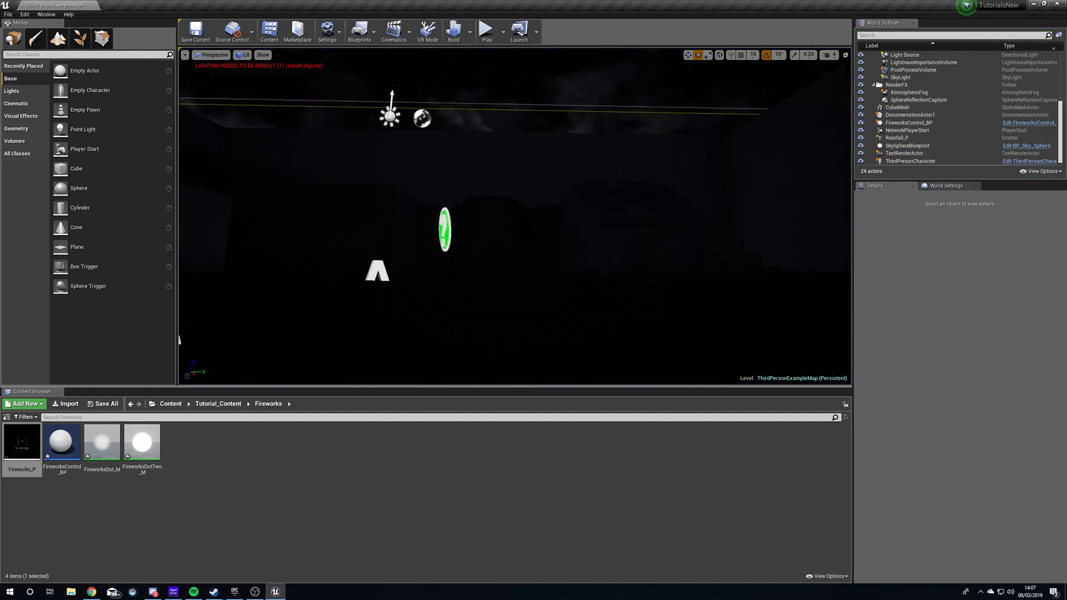
# Step: Open the Firework particle system in the Content folder and examine its Main emitter's Acceleration and Initial Velocity values
pyautogui.click(171, 405)
pyautogui.doubleClick(221, 442)
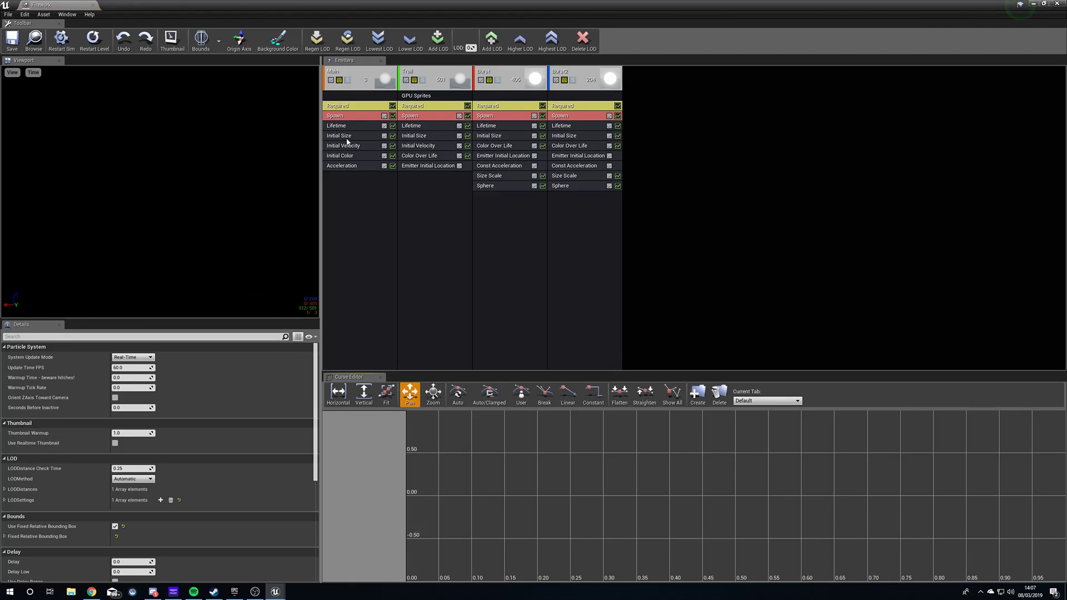
pyautogui.click(351, 166)
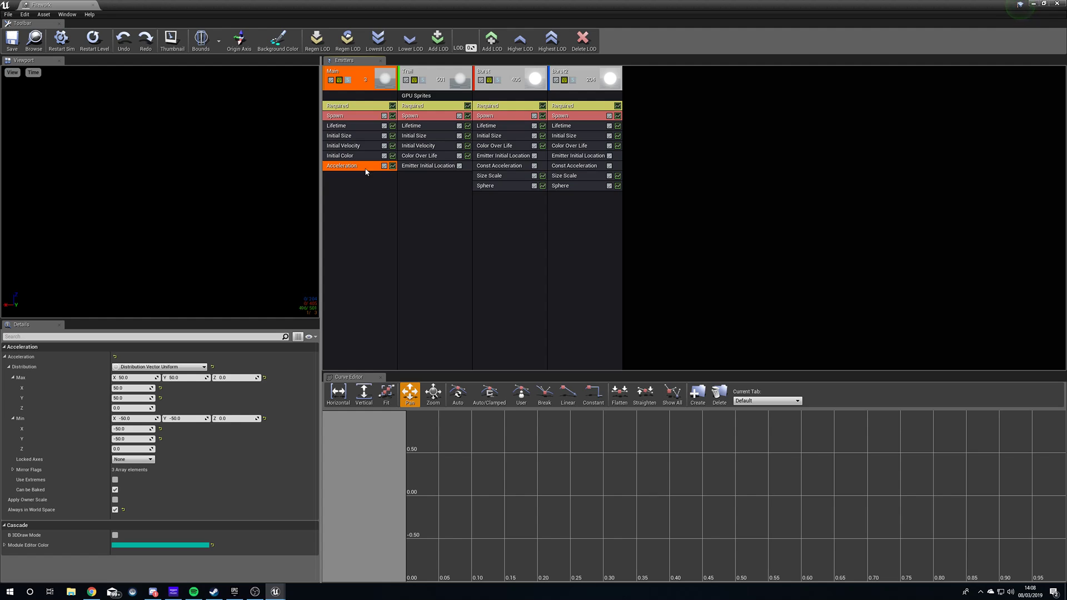
pyautogui.click(366, 148)
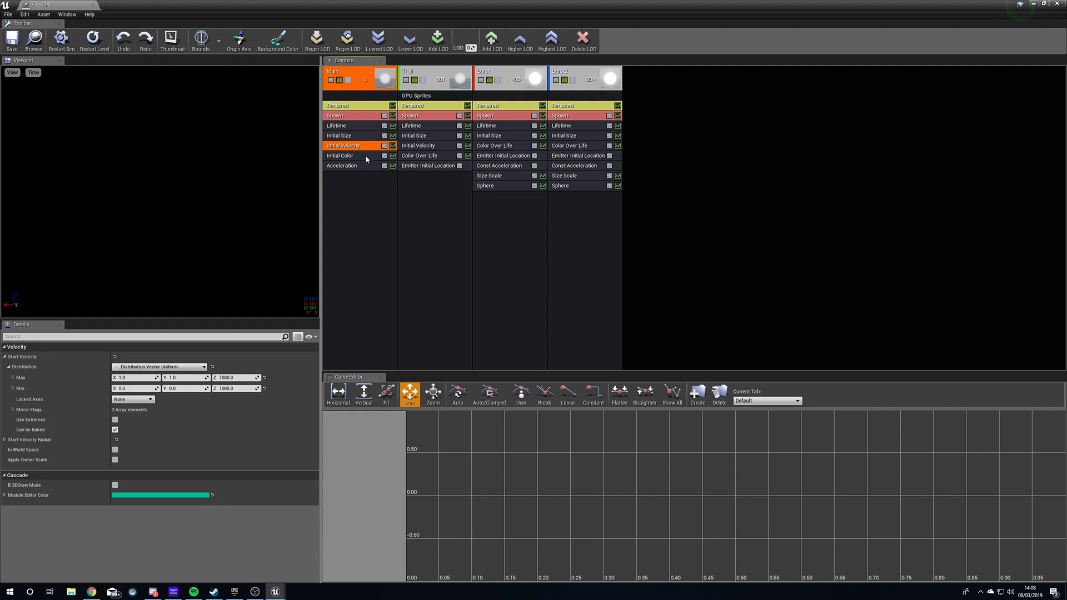
pyautogui.click(366, 166)
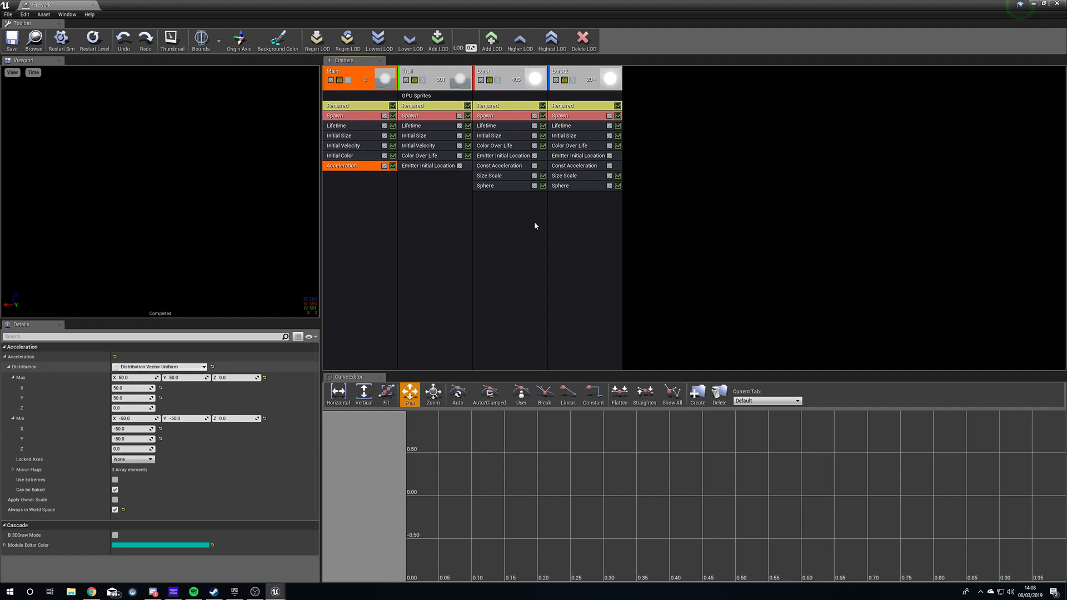
pyautogui.click(1056, 3)
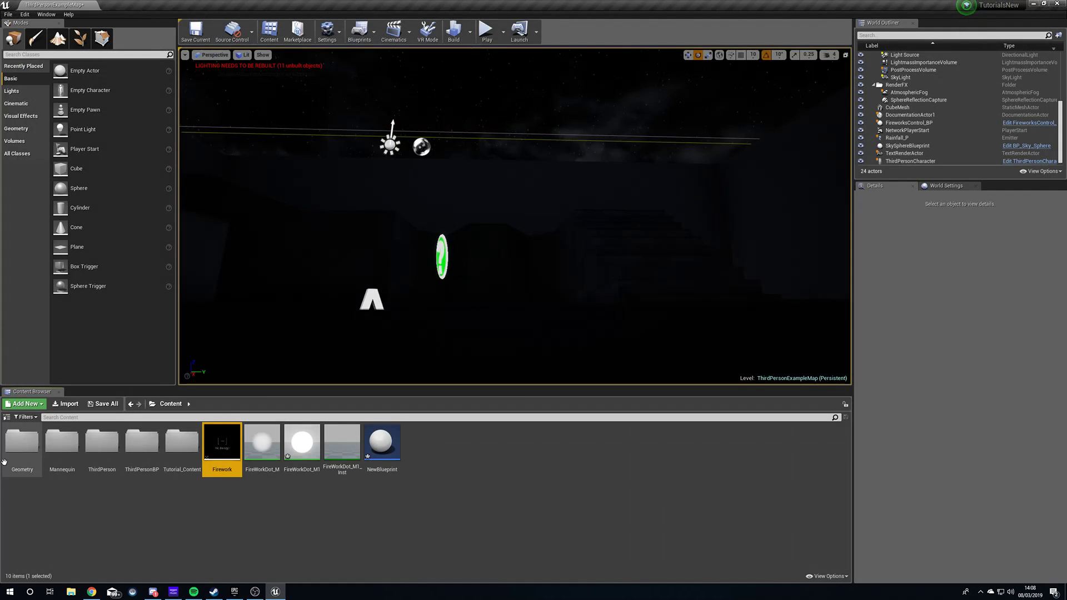
# Step: Open the Fireworks_P particle system from the Tutorial_Content/Fireworks folder
pyautogui.doubleClick(181, 445)
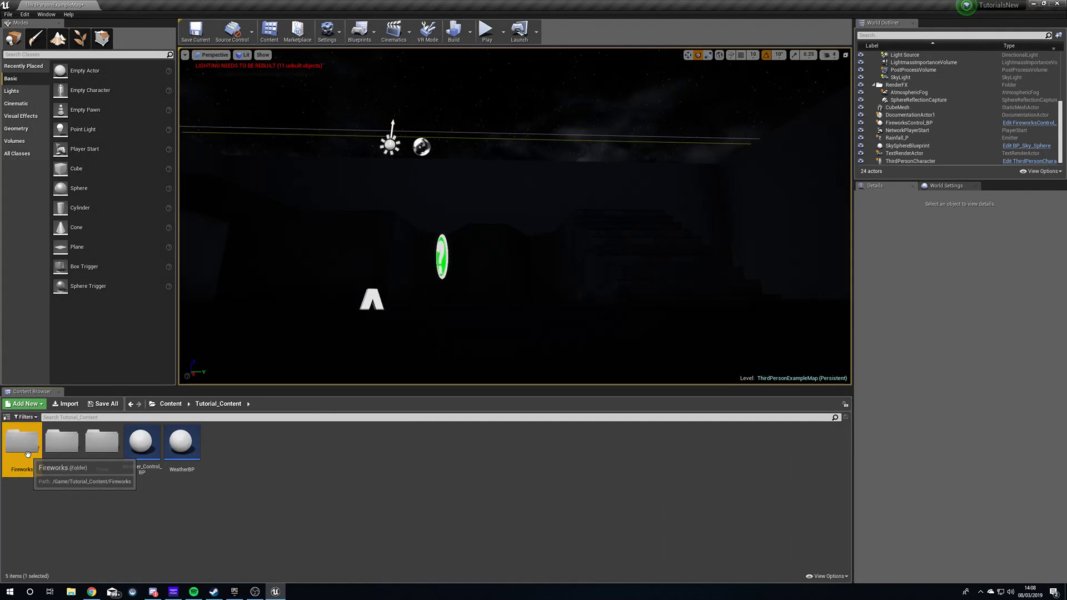
pyautogui.doubleClick(58, 444)
pyautogui.doubleClick(33, 443)
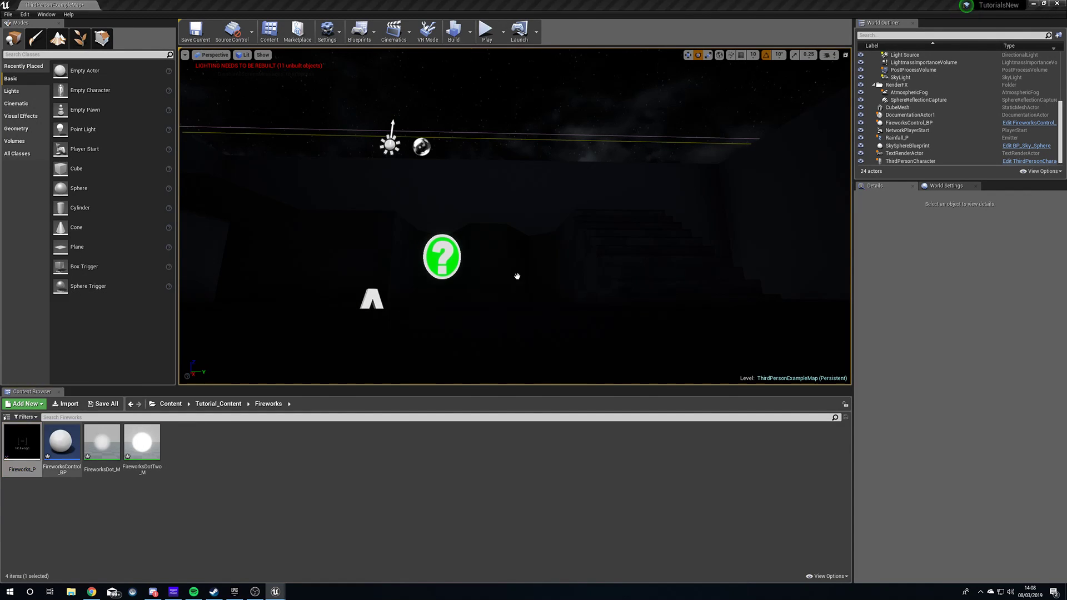
# Step: Set the Main emitter's Acceleration to Max X and Y 50 and Min X and Y -50, and close Fireworks_P
pyautogui.click(347, 166)
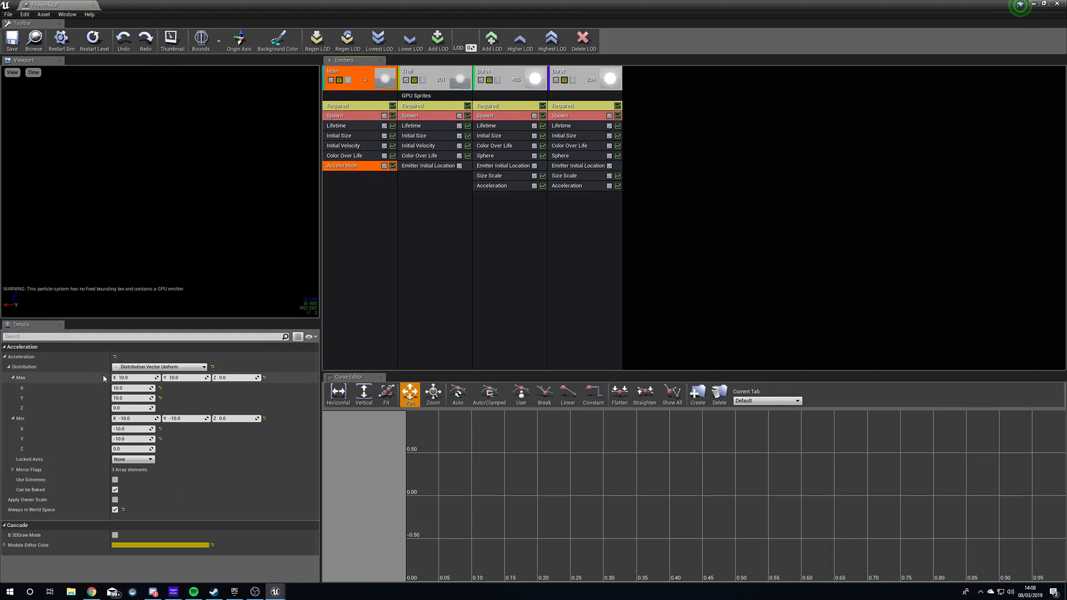
pyautogui.click(147, 378)
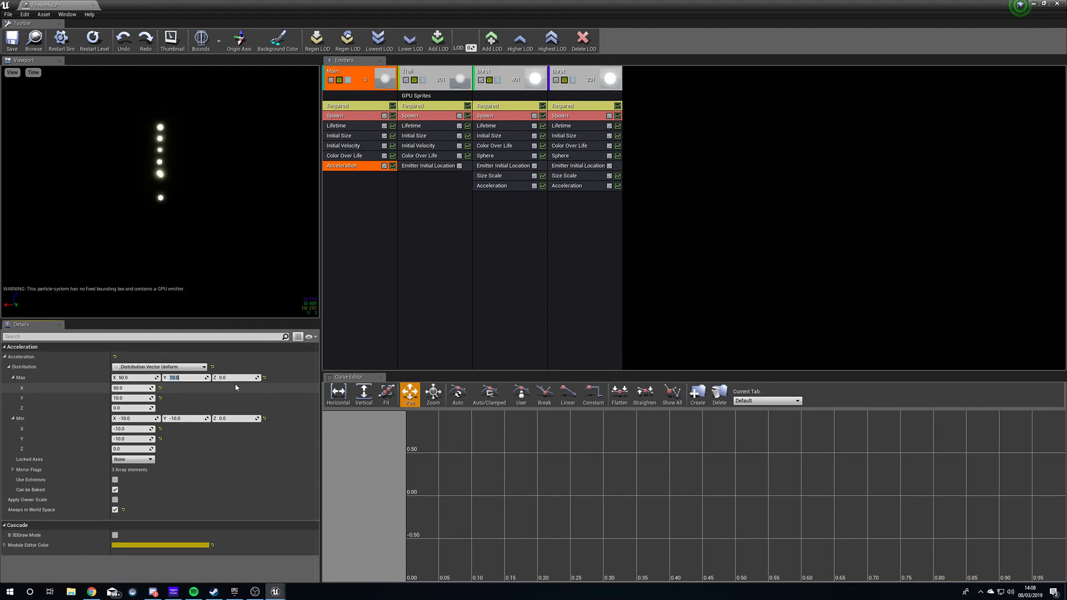
pyautogui.write('50')
pyautogui.press('Tab')
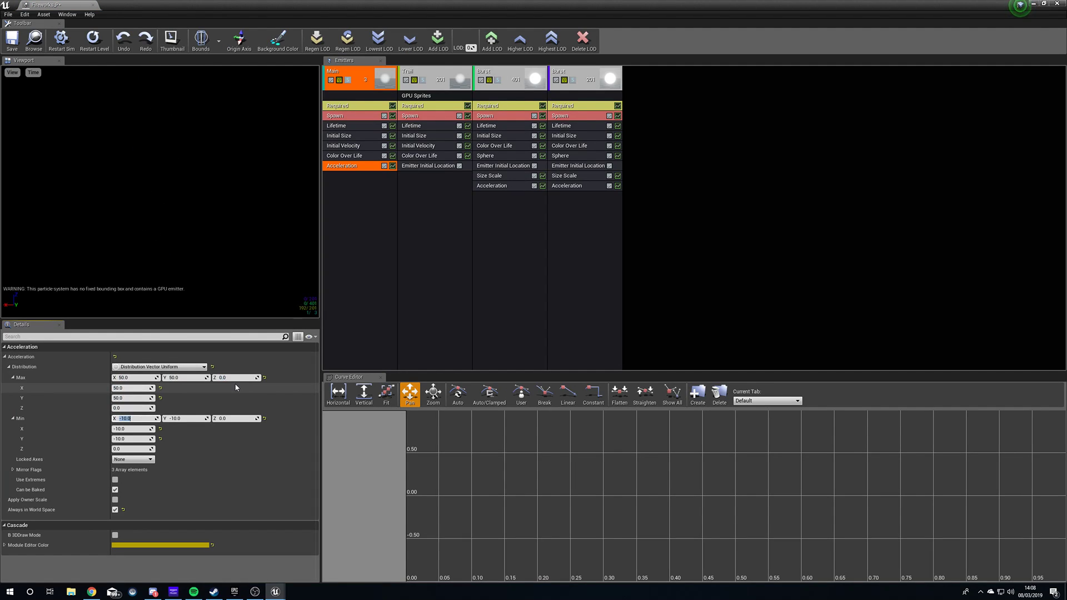
pyautogui.write('50')
pyautogui.press('Return')
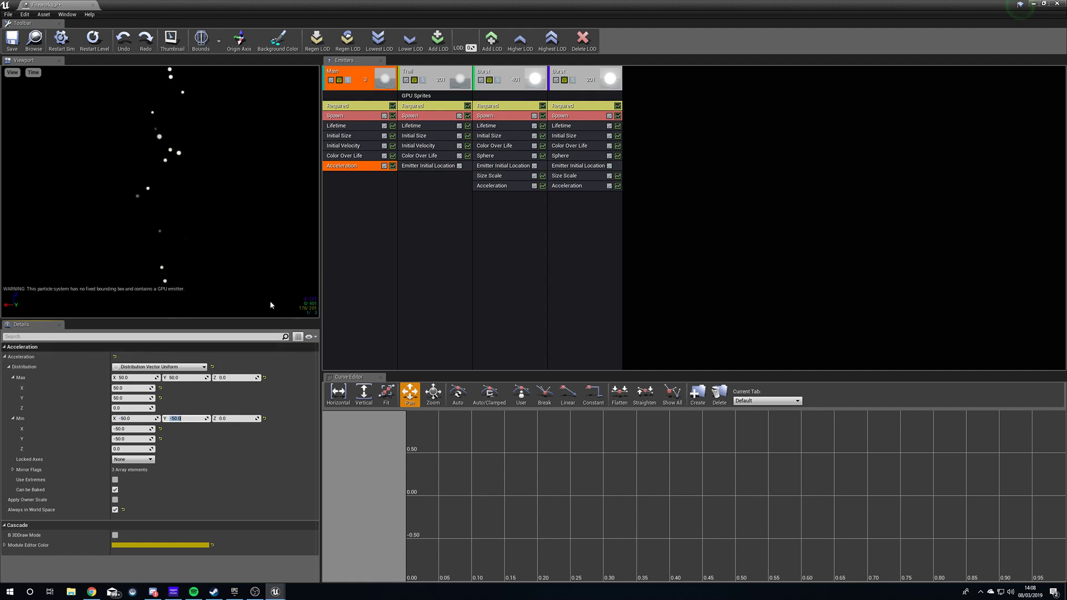
pyautogui.click(1058, 4)
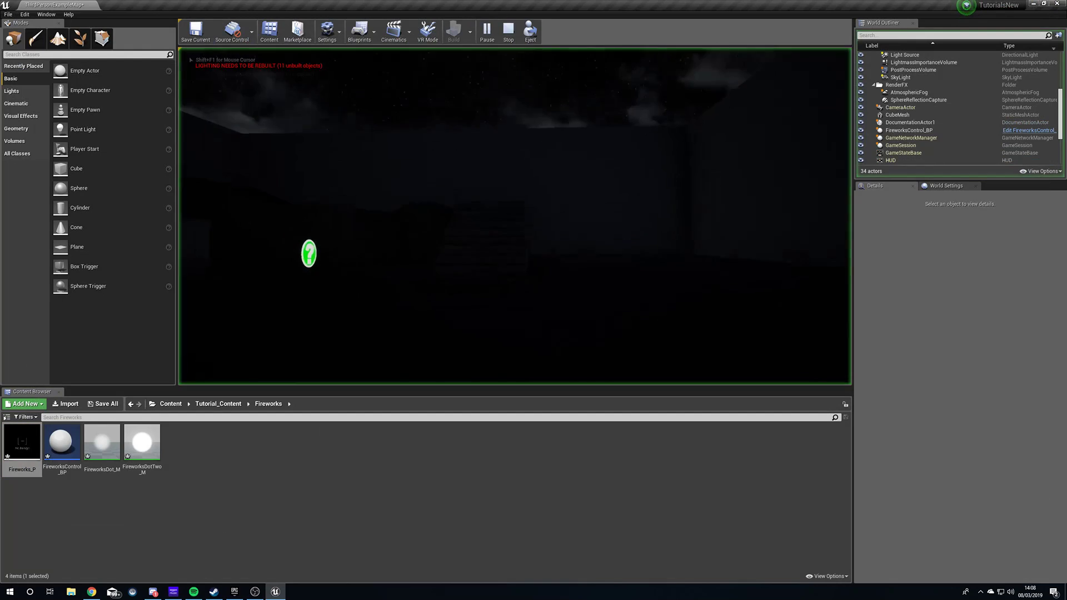